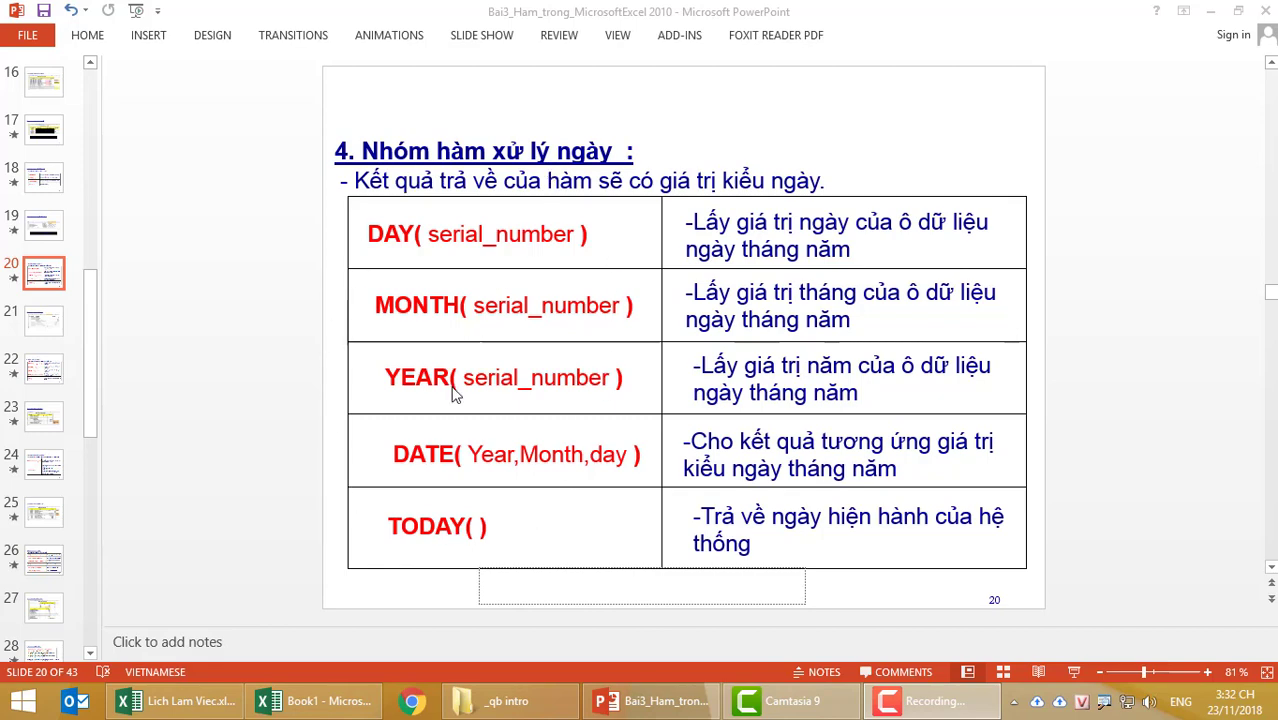
- In Book1, enter =TODAY() in cell A1 so it shows 23/11/2018
{"action": "left_click", "coordinate": [355, 702]}
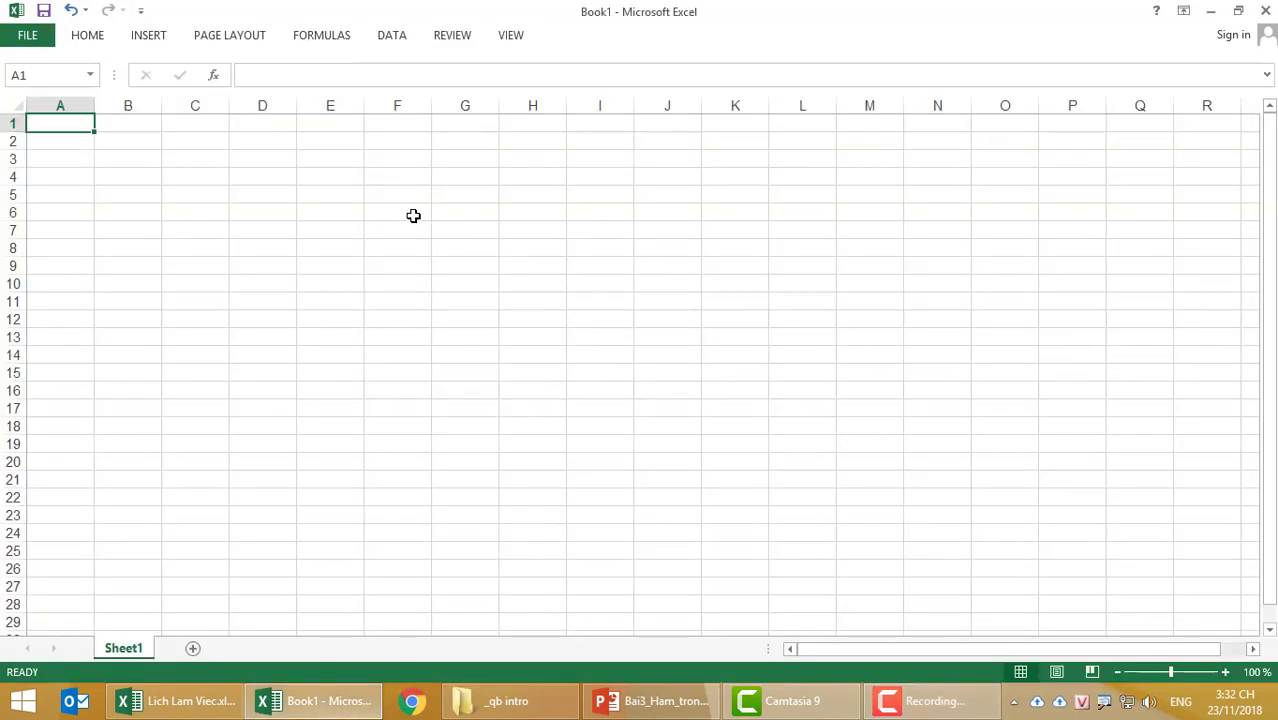
{"action": "type", "text": "="}
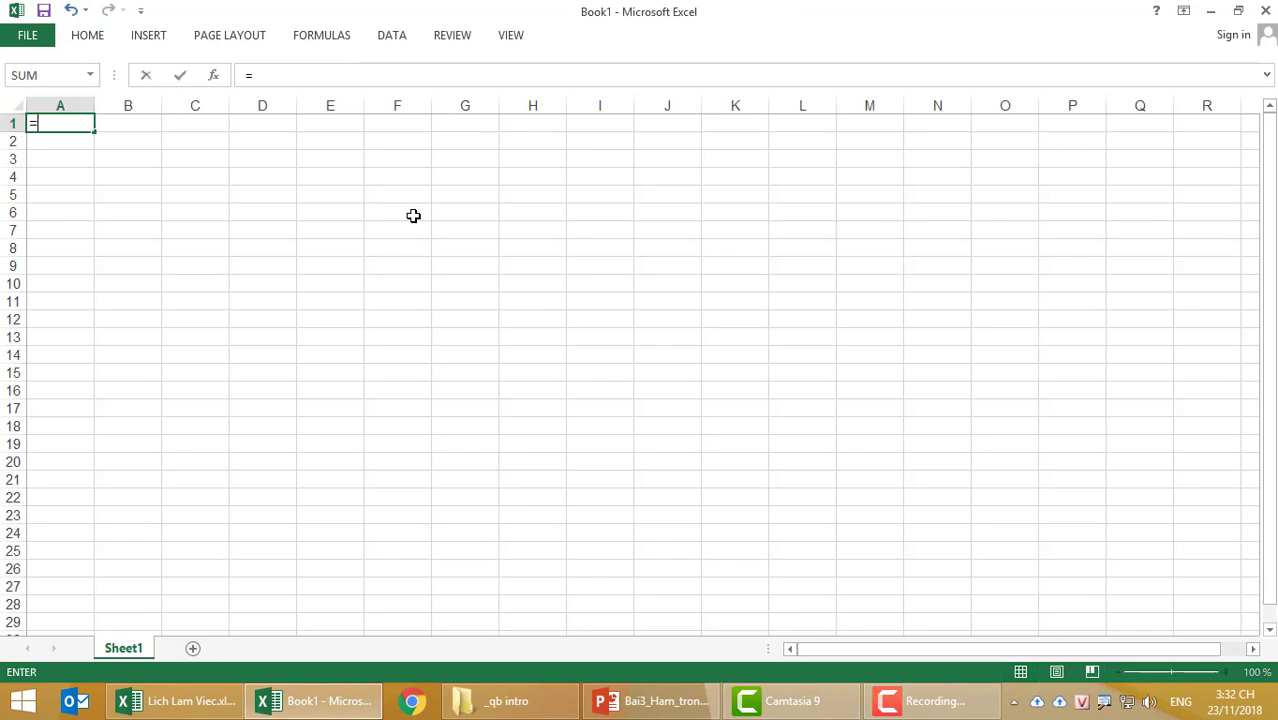
{"action": "left_click", "coordinate": [187, 209]}
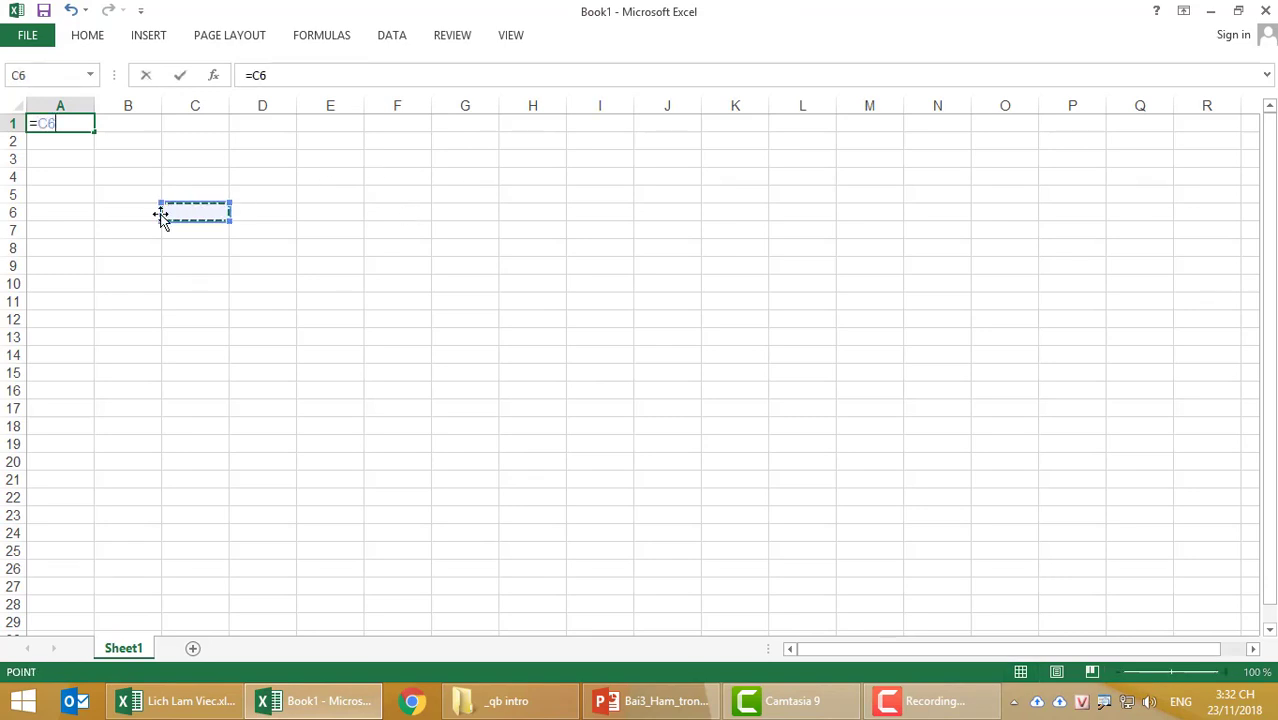
{"action": "key", "text": "Escape"}
{"action": "scroll", "coordinate": [162, 214], "scroll_direction": "up", "scroll_amount": 2}
{"action": "scroll", "coordinate": [160, 214], "scroll_direction": "up", "scroll_amount": 2}
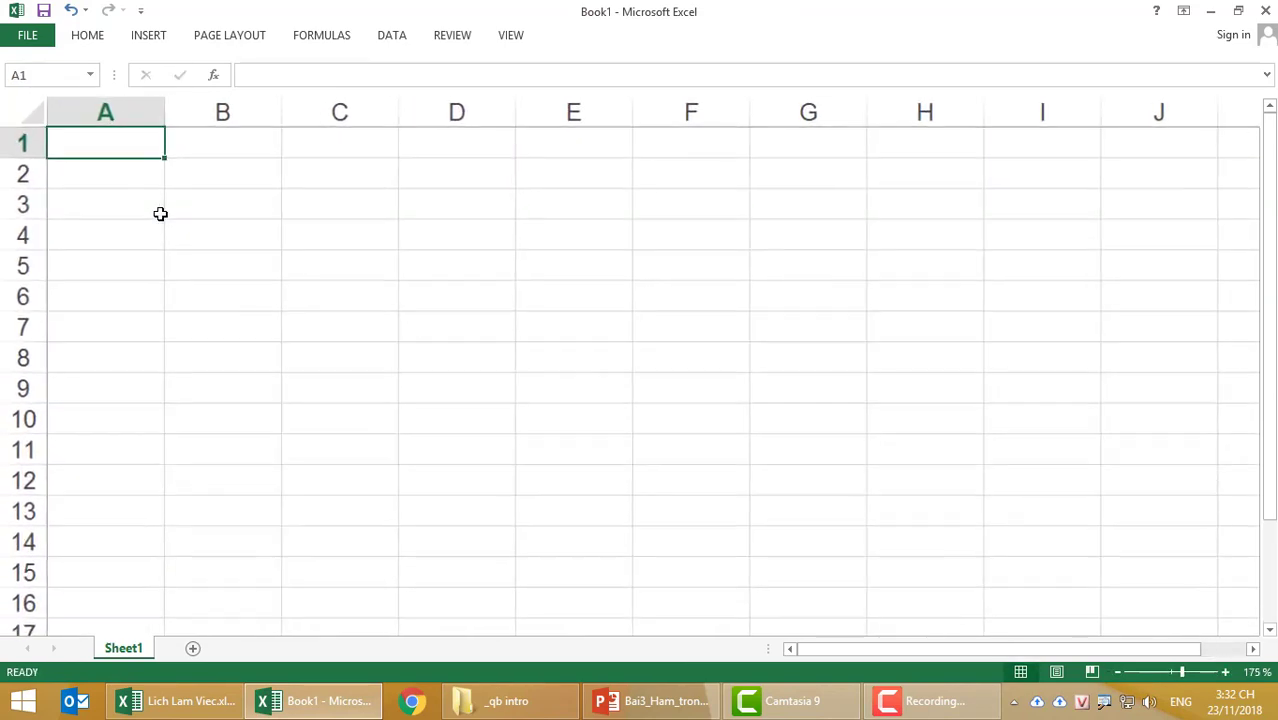
{"action": "scroll", "coordinate": [160, 214], "scroll_direction": "up", "scroll_amount": 1}
{"action": "type", "text": "=to"}
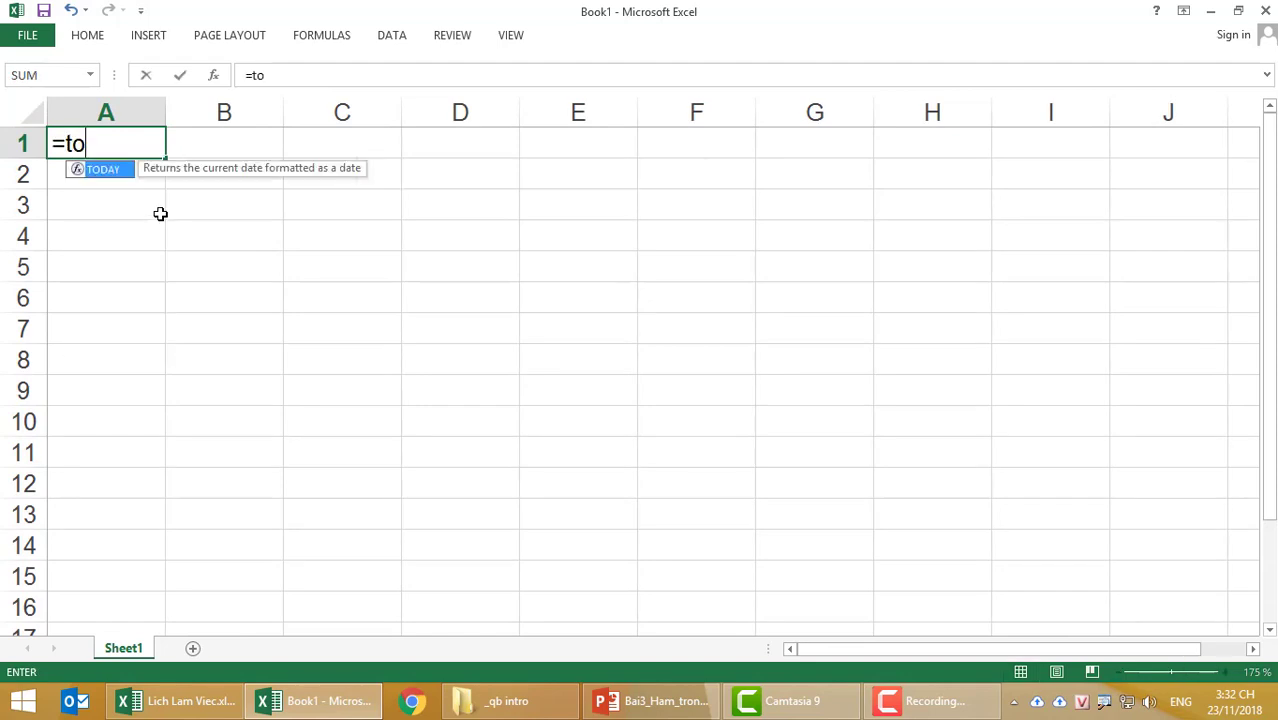
{"action": "type", "text": "day("}
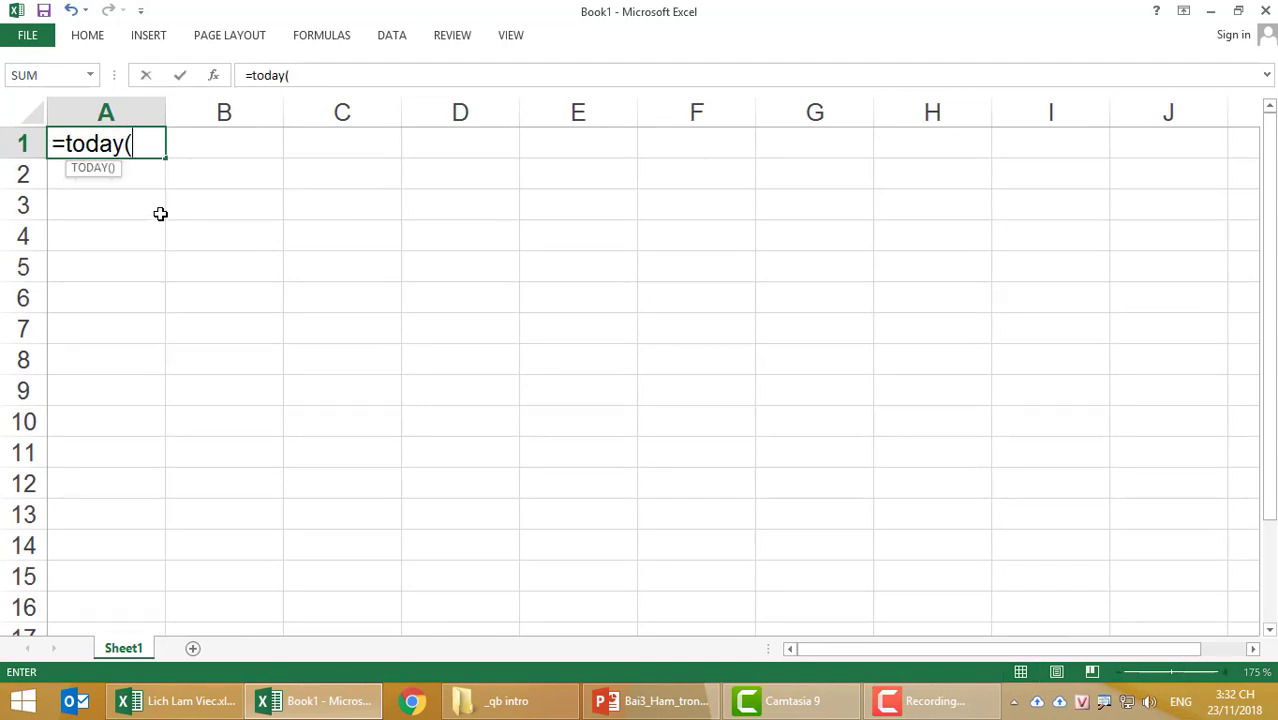
{"action": "type", "text": ")"}
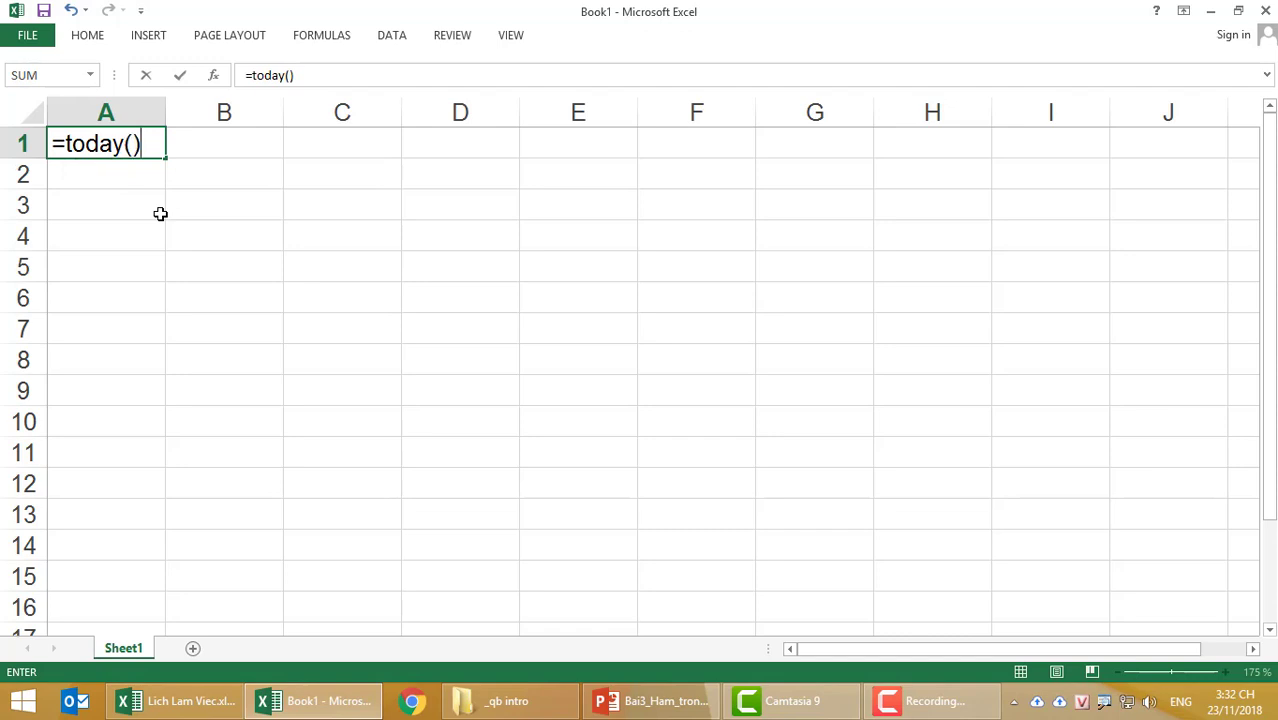
{"action": "key", "text": "Return"}
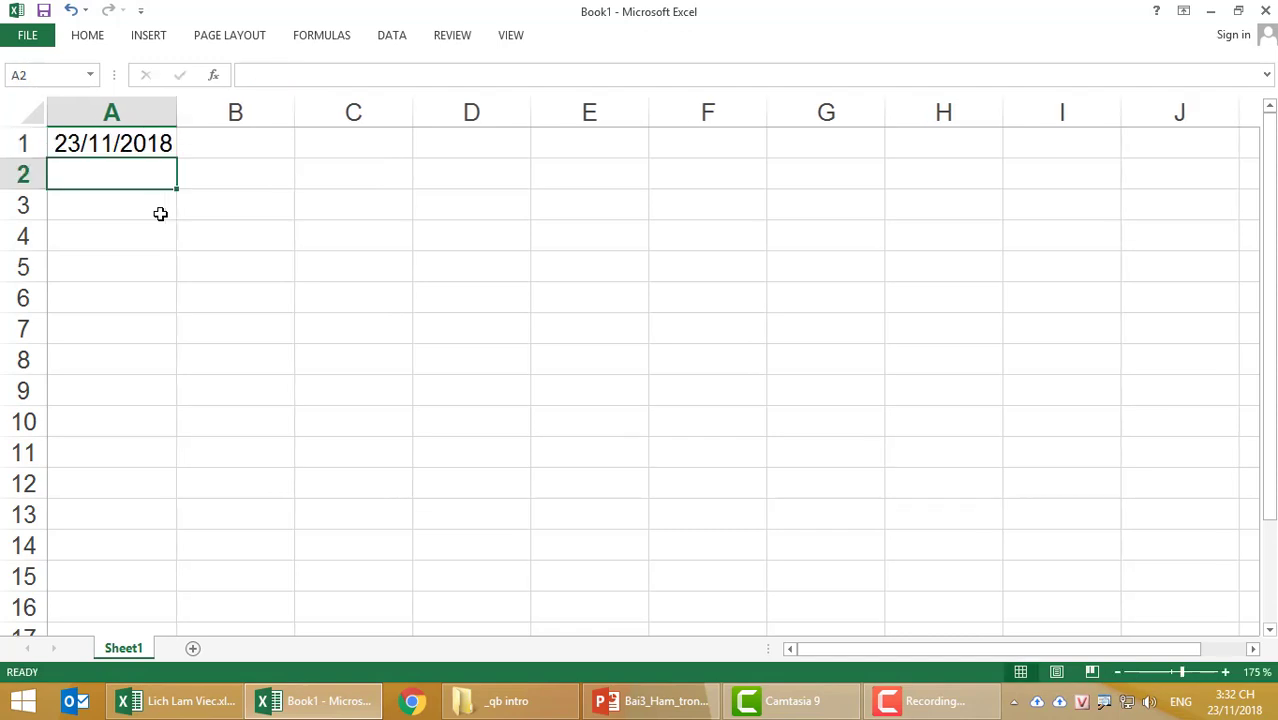
- Widen column A to fit the date and check A1's formula
{"action": "left_click_drag", "start_coordinate": [177, 112], "coordinate": [215, 112]}
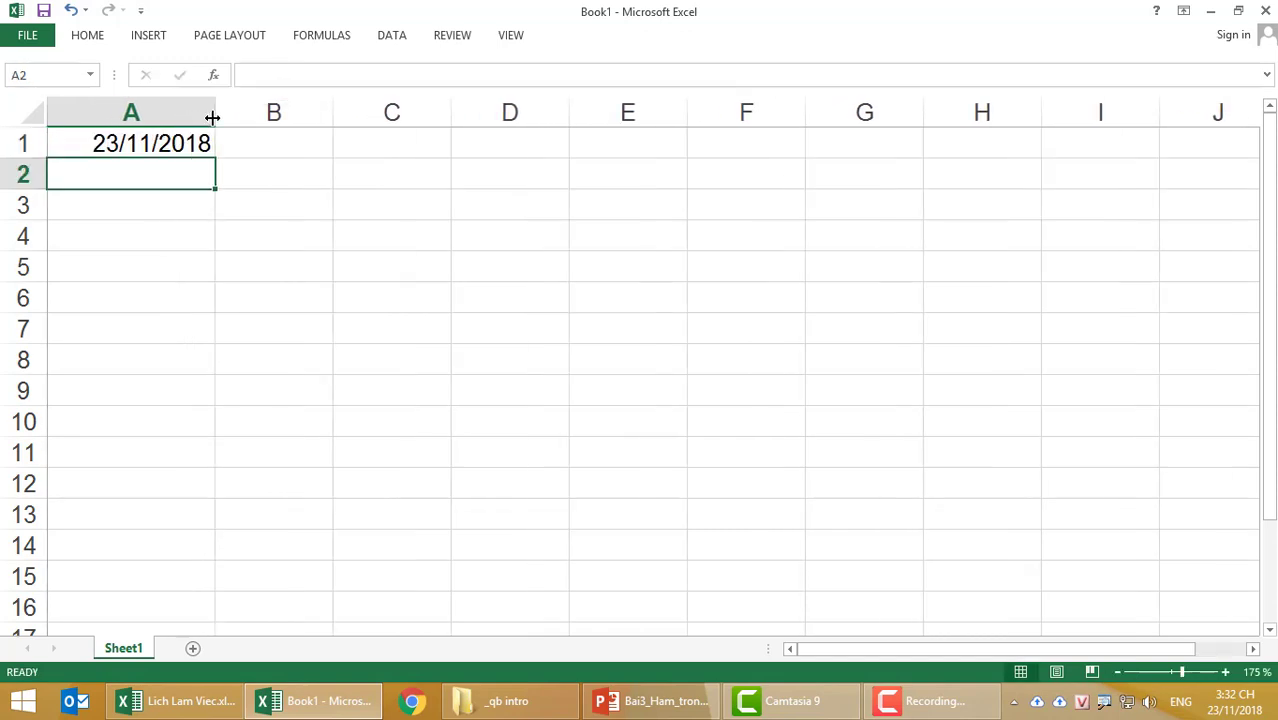
{"action": "left_click", "coordinate": [105, 143]}
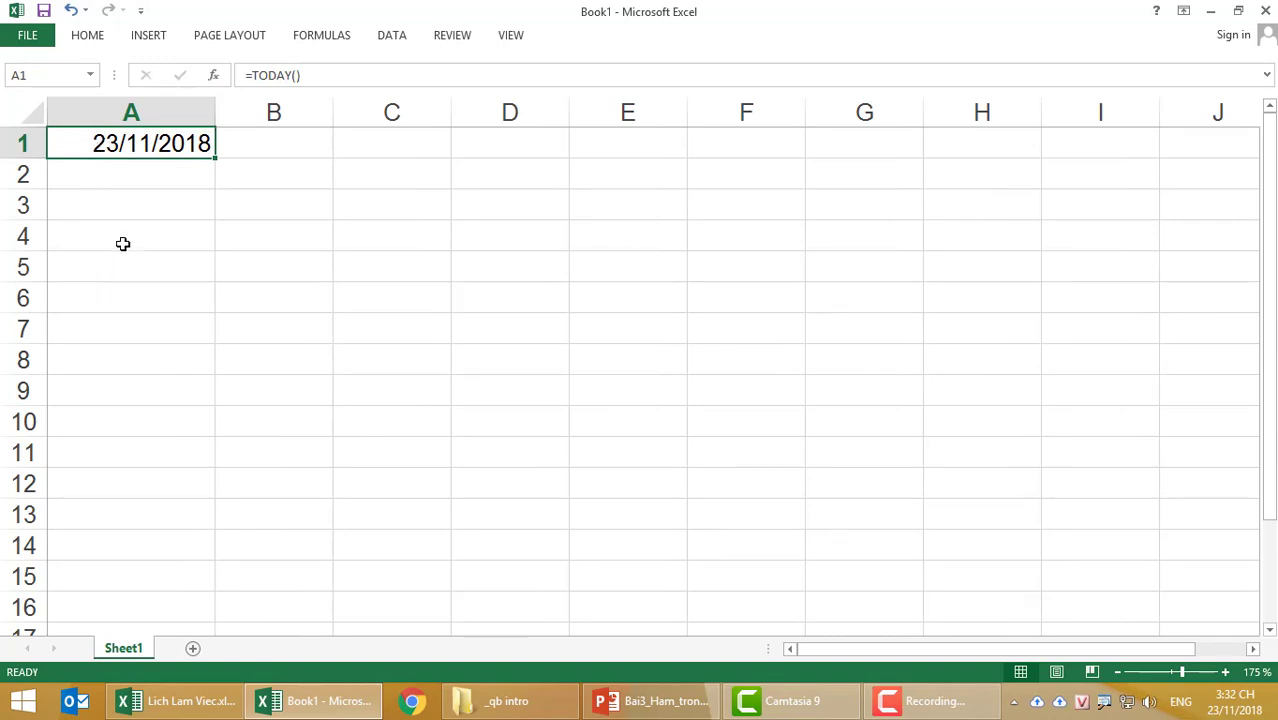
{"action": "left_click", "coordinate": [115, 210]}
{"action": "left_click", "coordinate": [127, 146]}
{"action": "left_click", "coordinate": [123, 222]}
{"action": "left_click", "coordinate": [127, 208]}
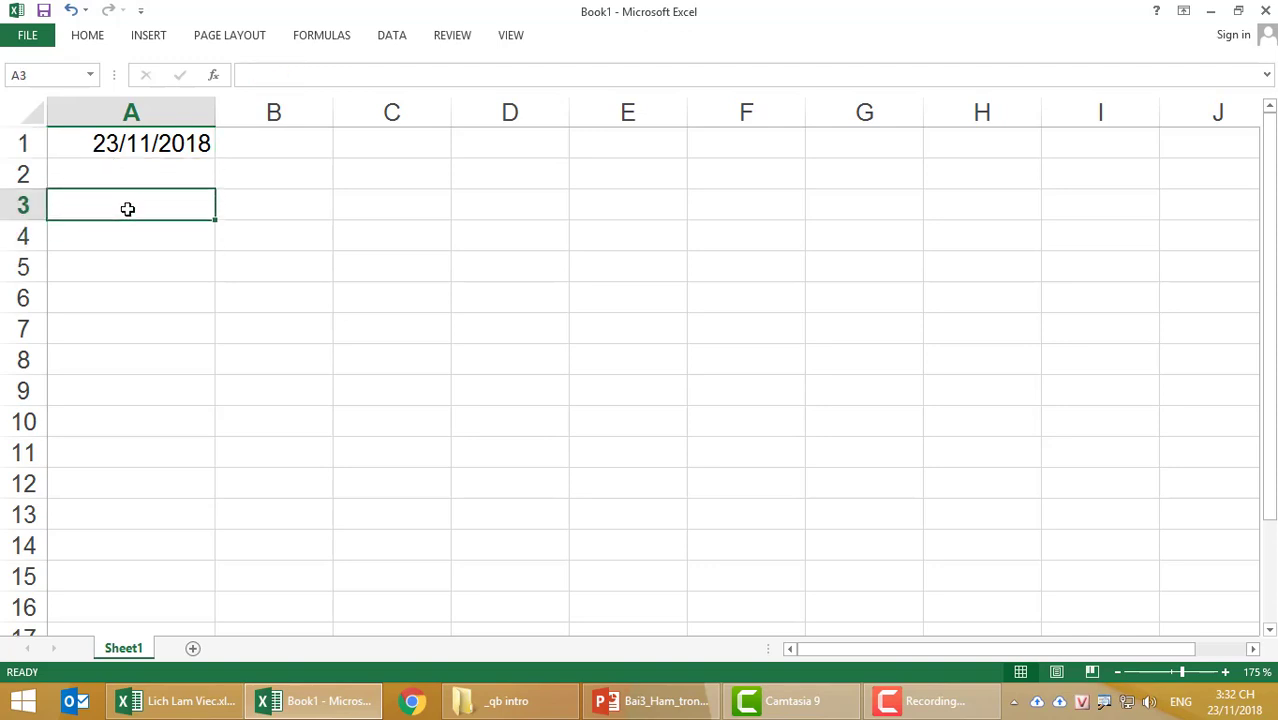
- Enter =DAY(A1) in A3 and =MONTH(A1) in A4, giving 23 and 11
{"action": "type", "text": "="}
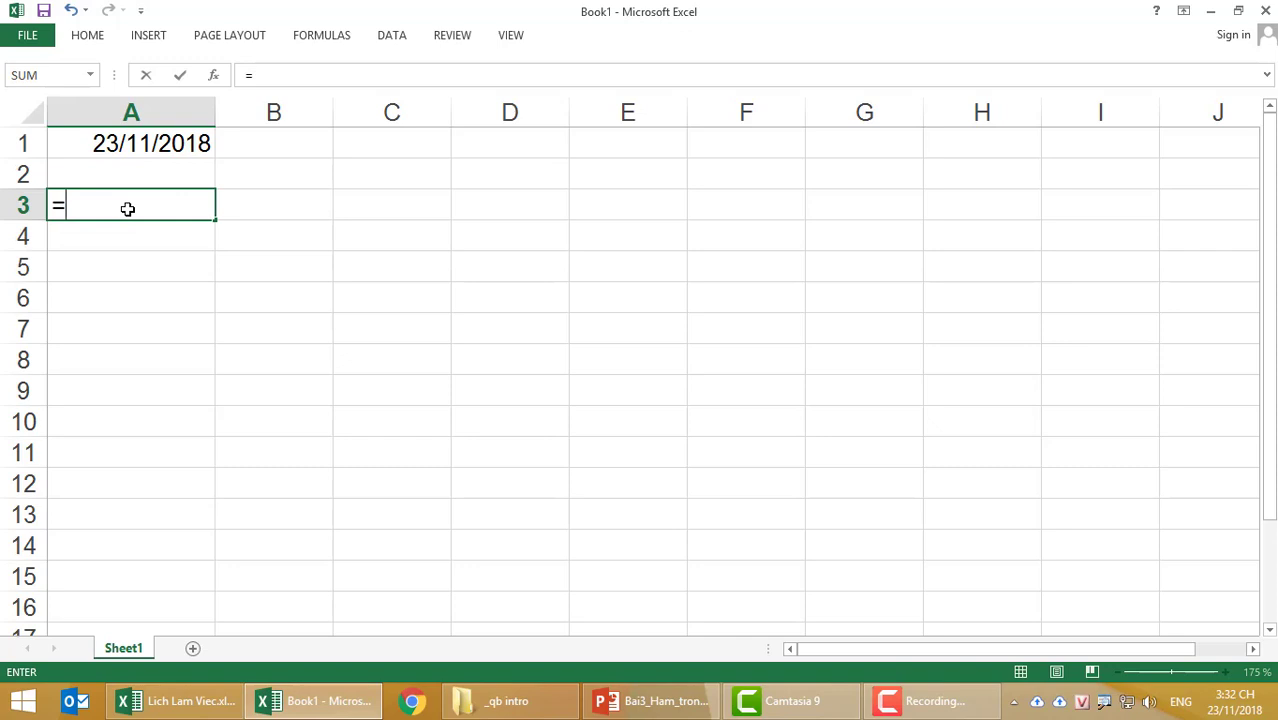
{"action": "type", "text": "day"}
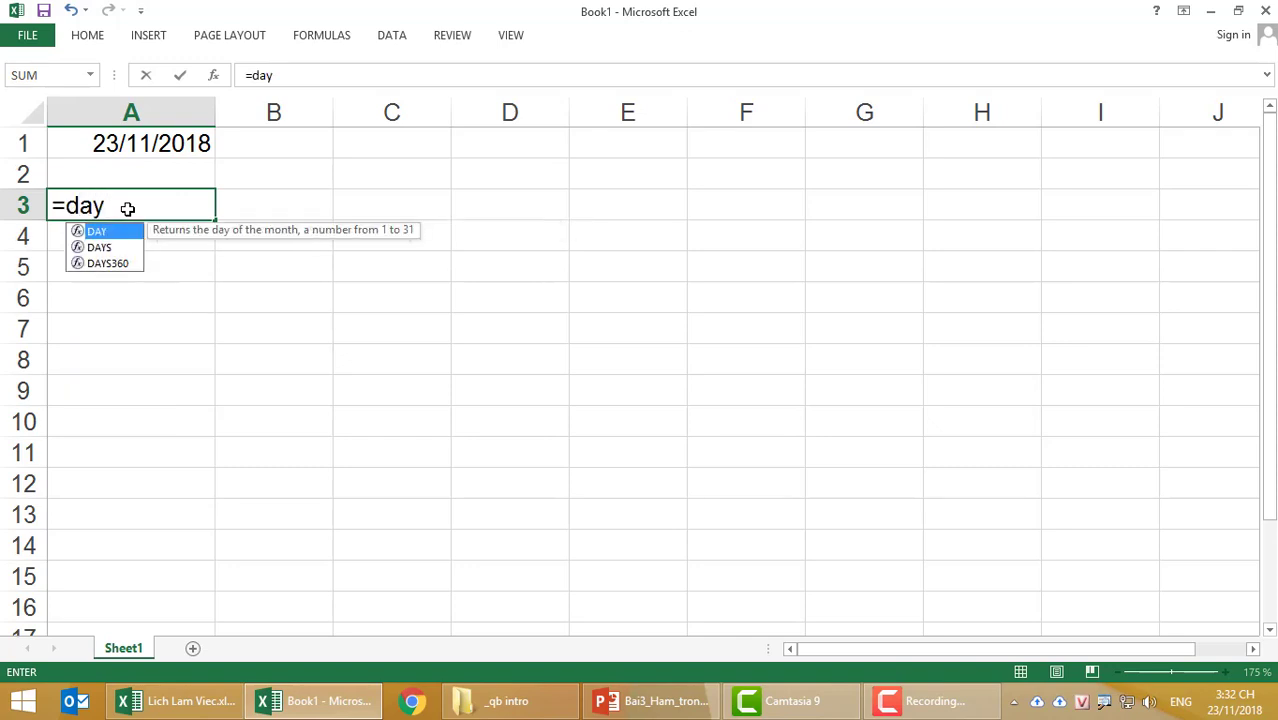
{"action": "type", "text": "("}
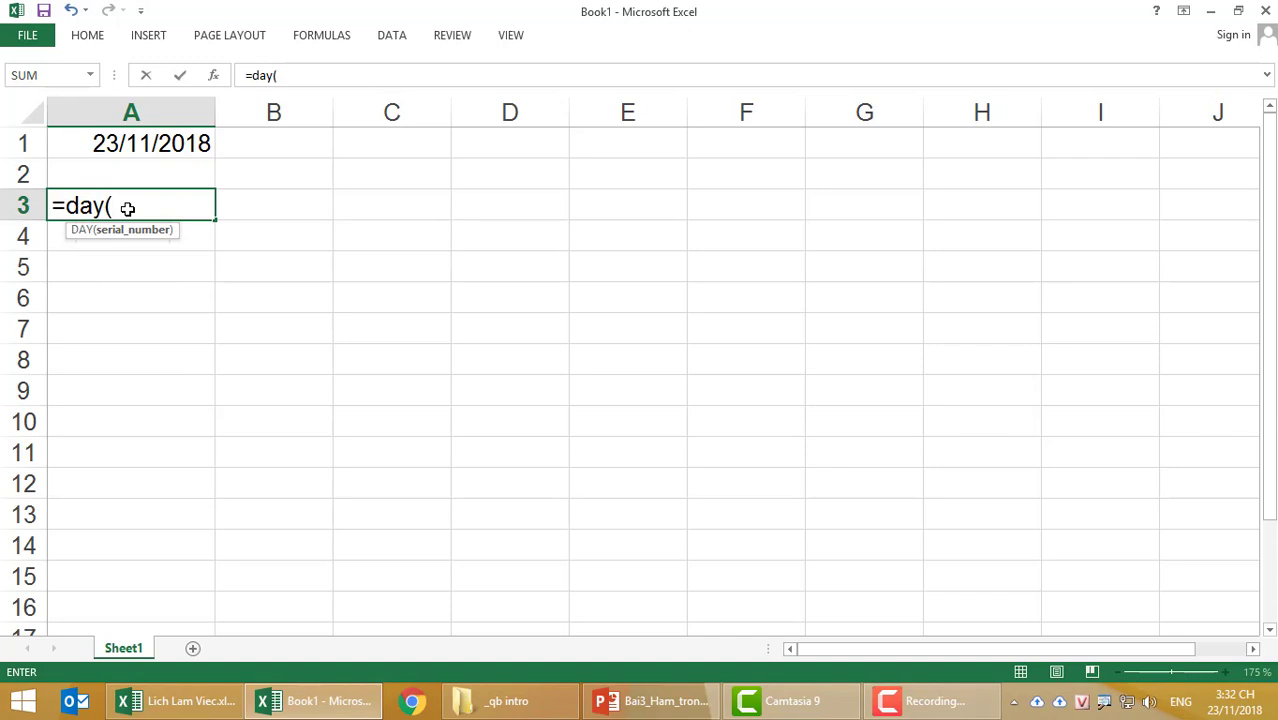
{"action": "left_click", "coordinate": [116, 146]}
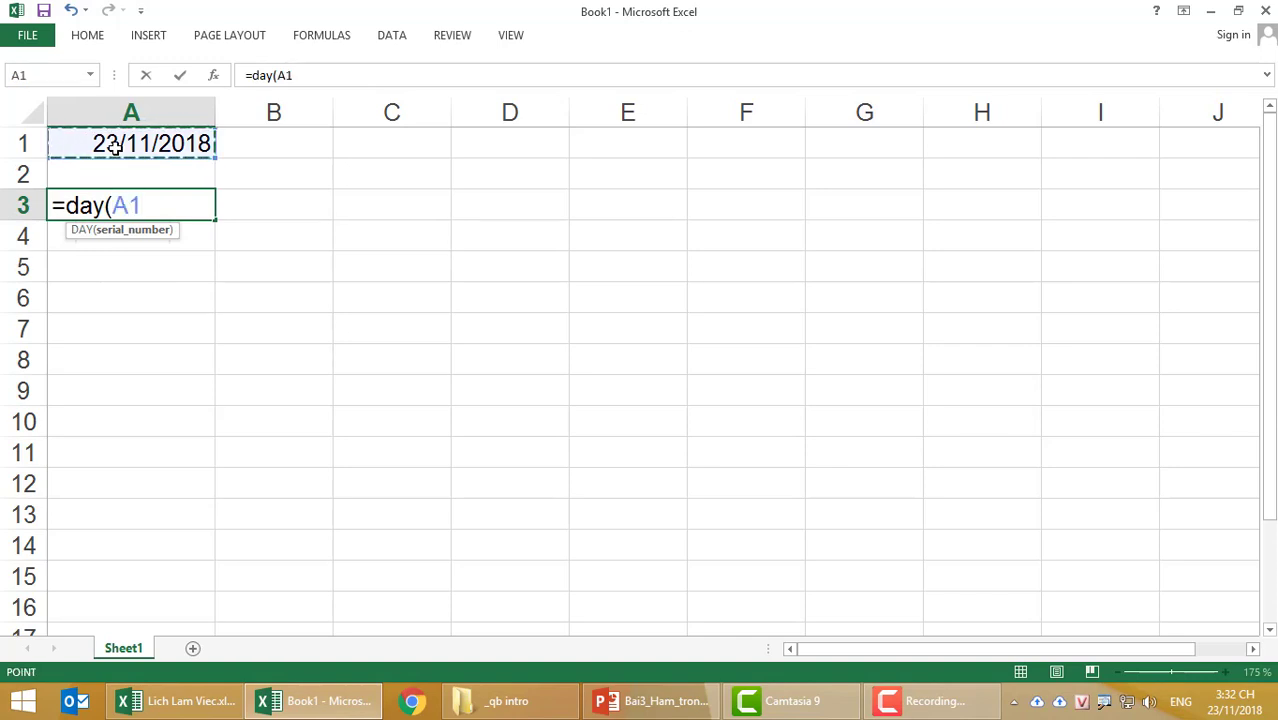
{"action": "type", "text": ")"}
{"action": "key", "text": "Return"}
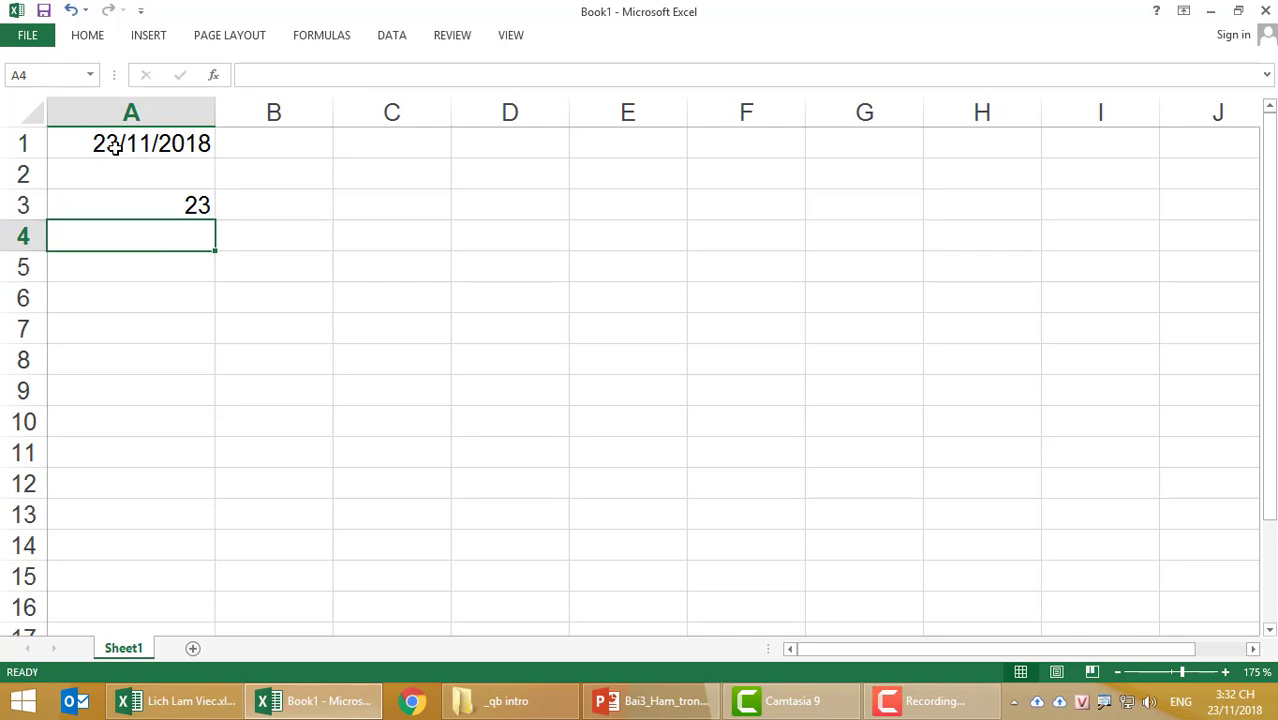
{"action": "type", "text": "="}
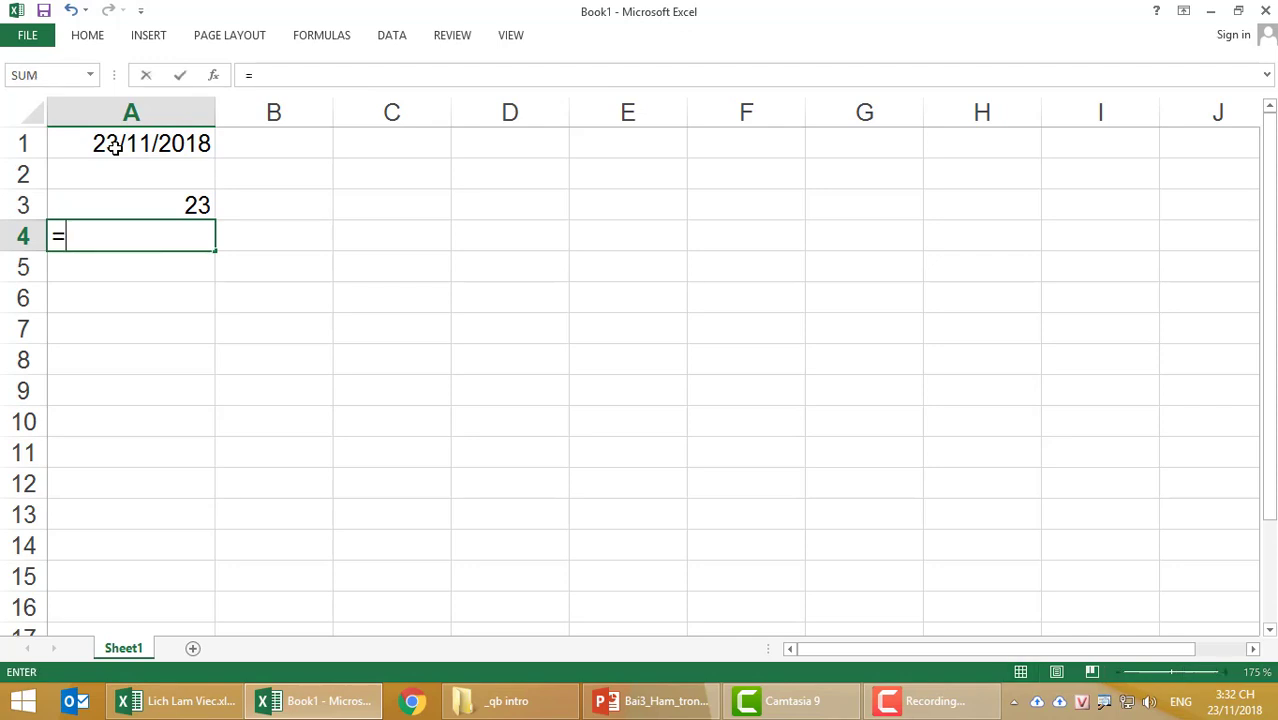
{"action": "type", "text": "mo"}
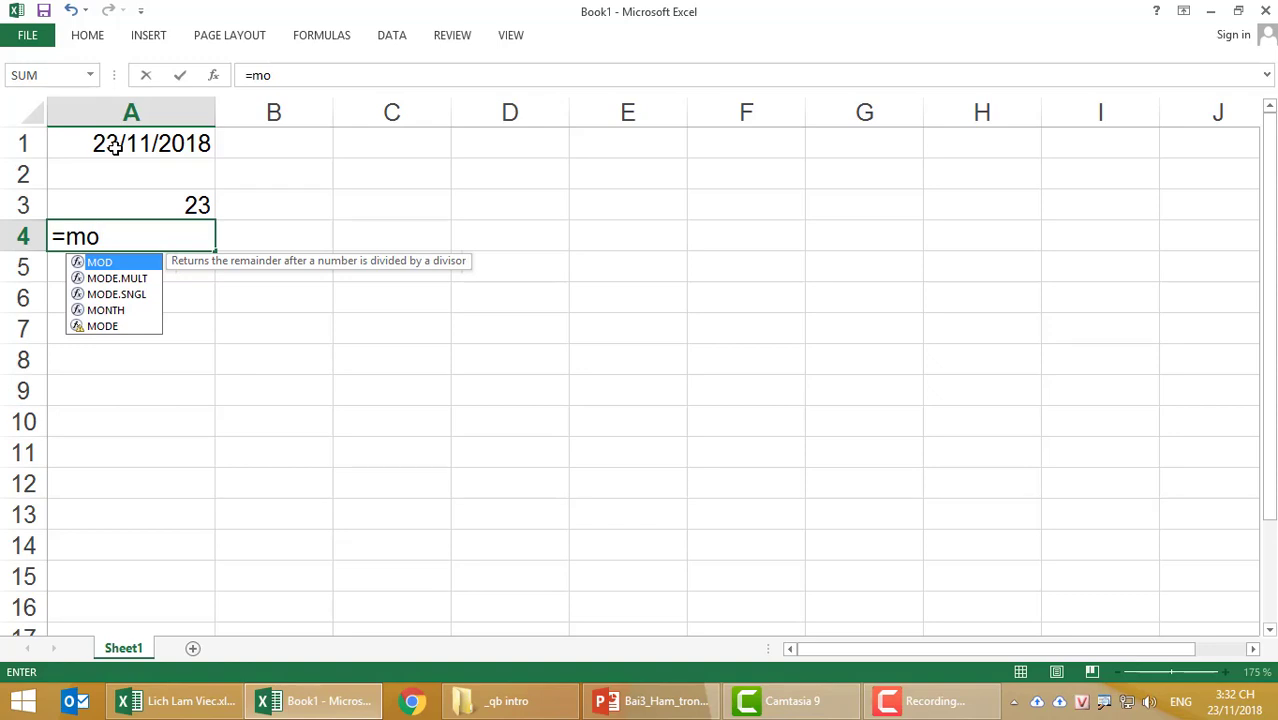
{"action": "type", "text": "nth"}
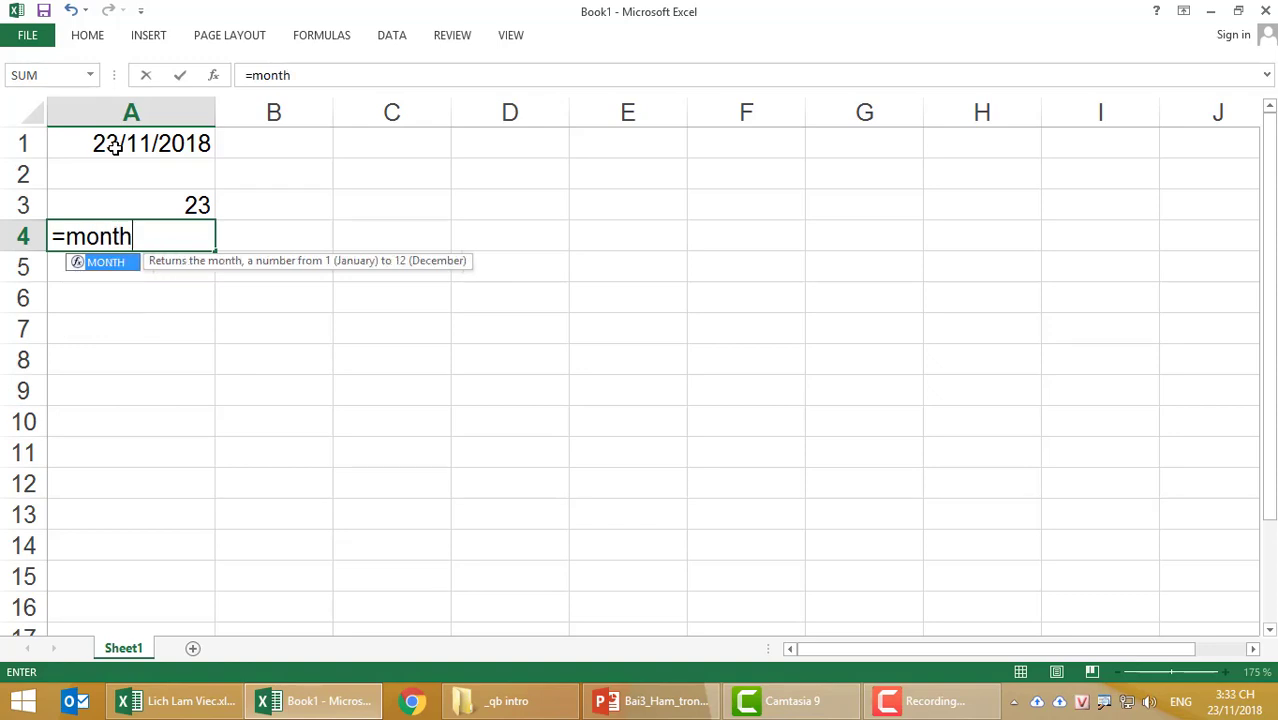
{"action": "type", "text": "("}
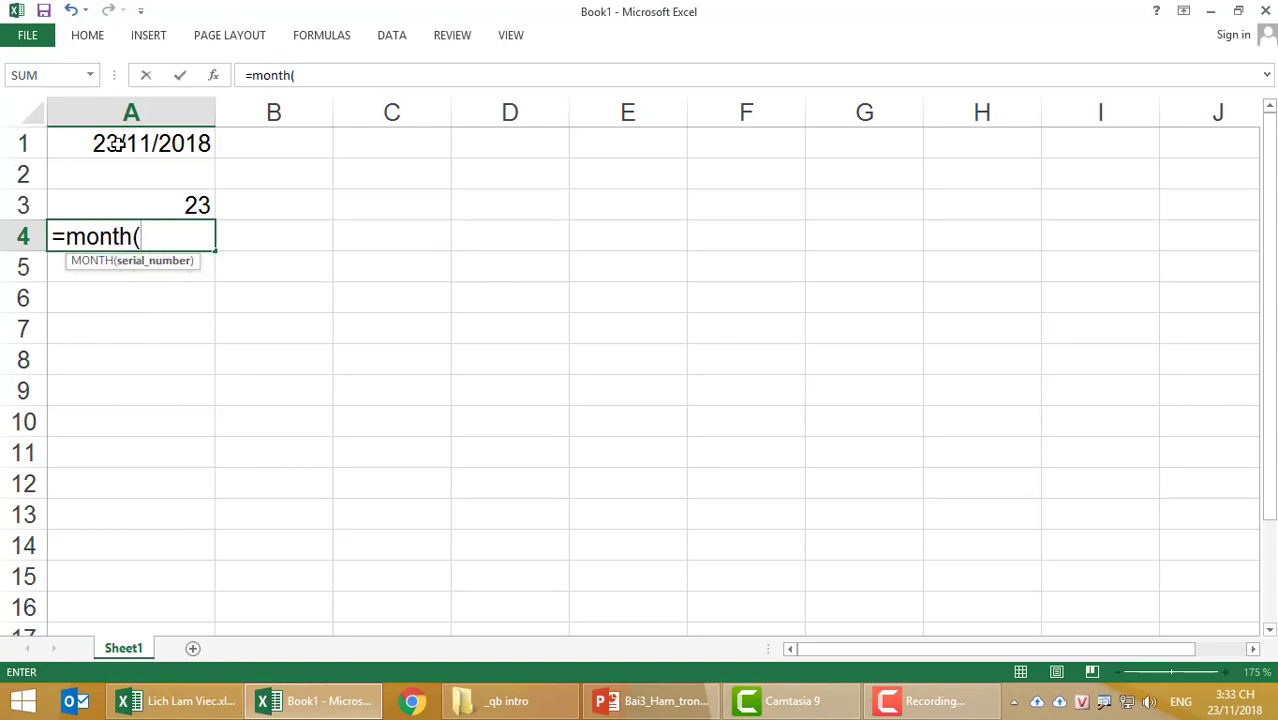
{"action": "left_click", "coordinate": [116, 146]}
{"action": "type", "text": ")"}
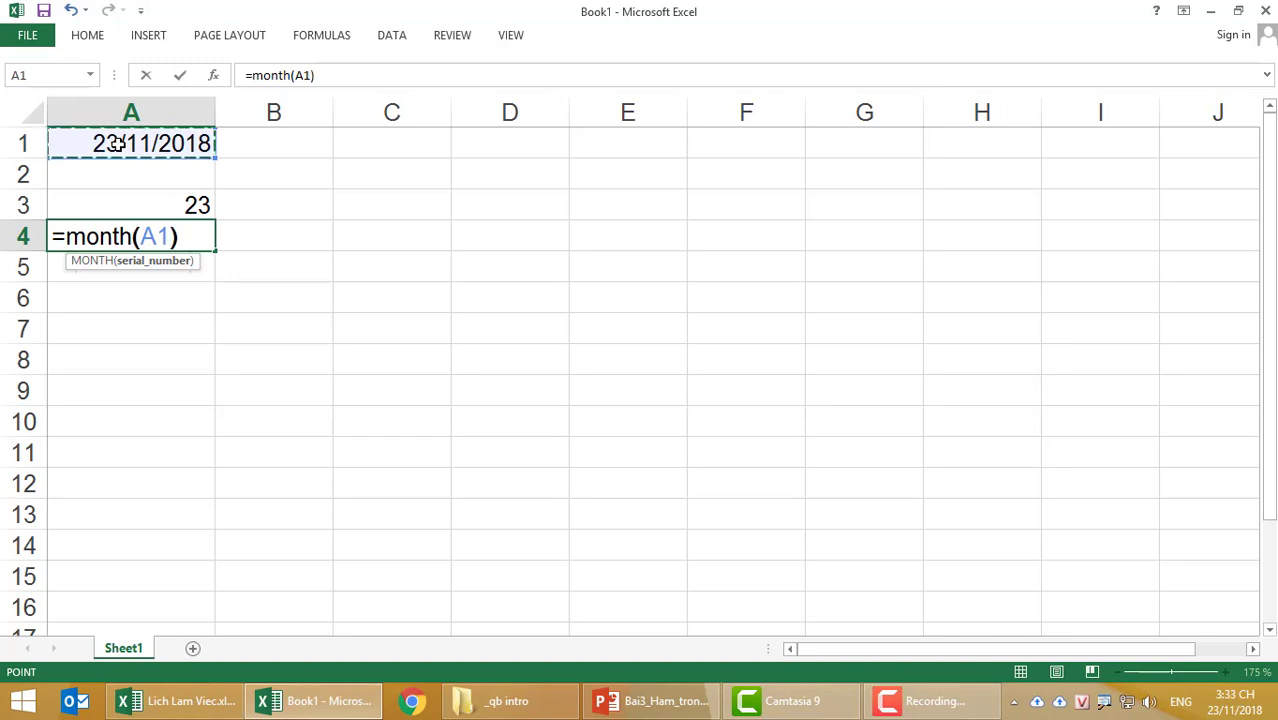
{"action": "key", "text": "Return"}
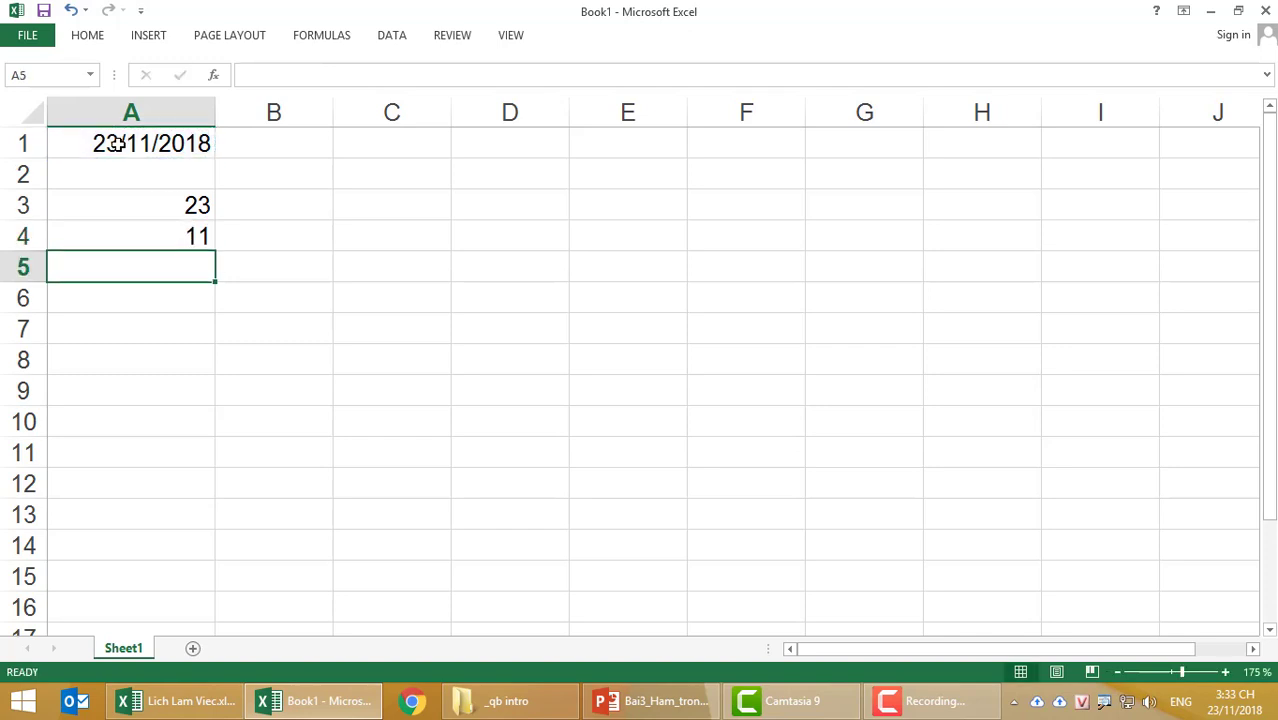
- Enter =YEAR(A1) in A5 to get the year 2018
{"action": "type", "text": "="}
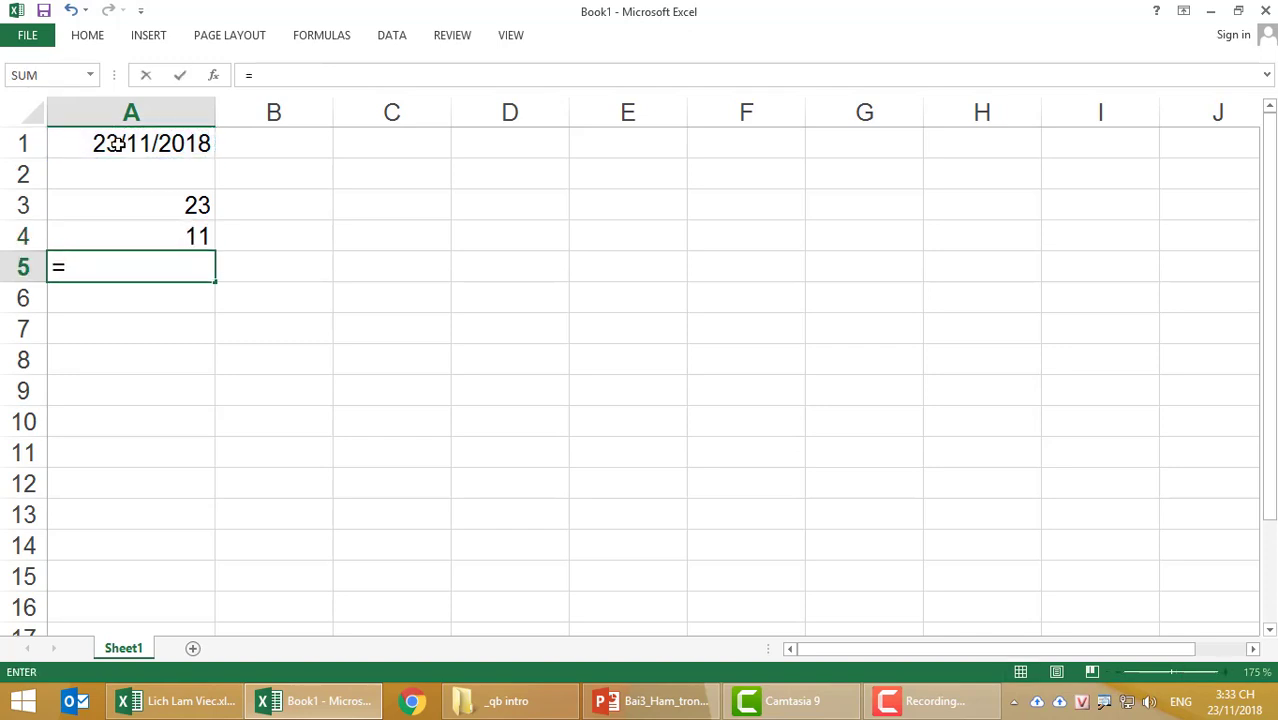
{"action": "type", "text": "year"}
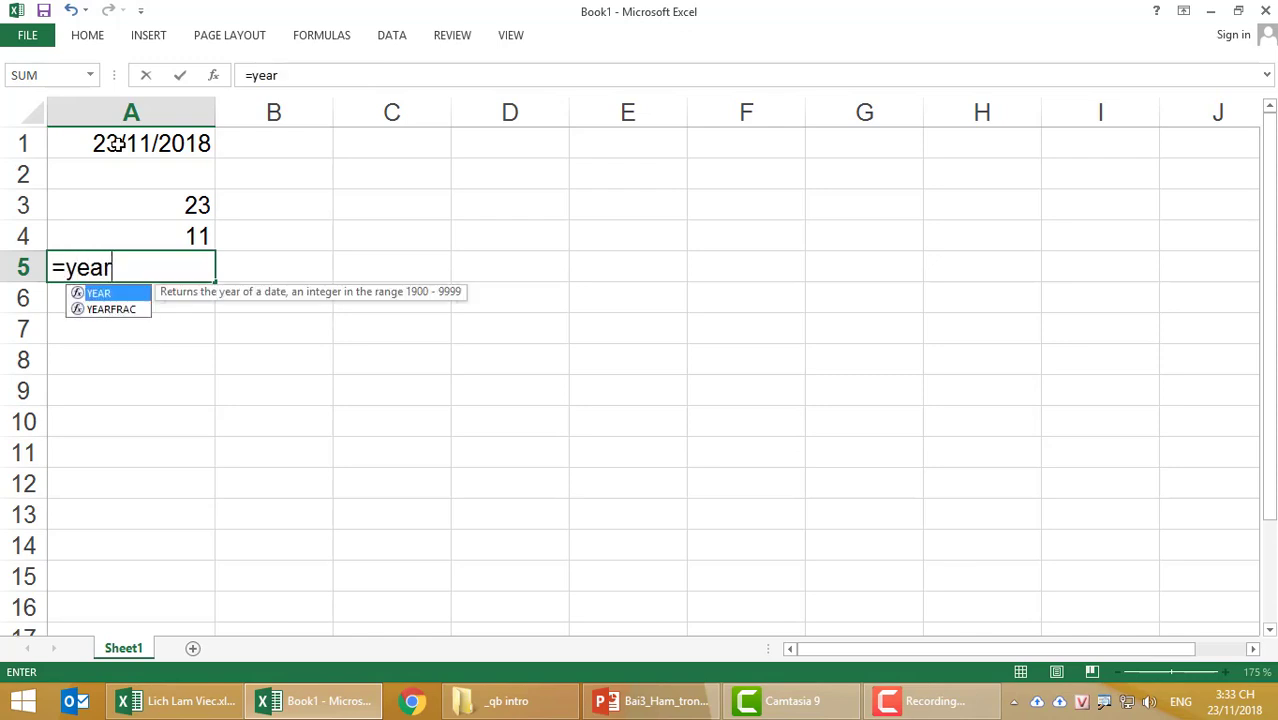
{"action": "type", "text": "("}
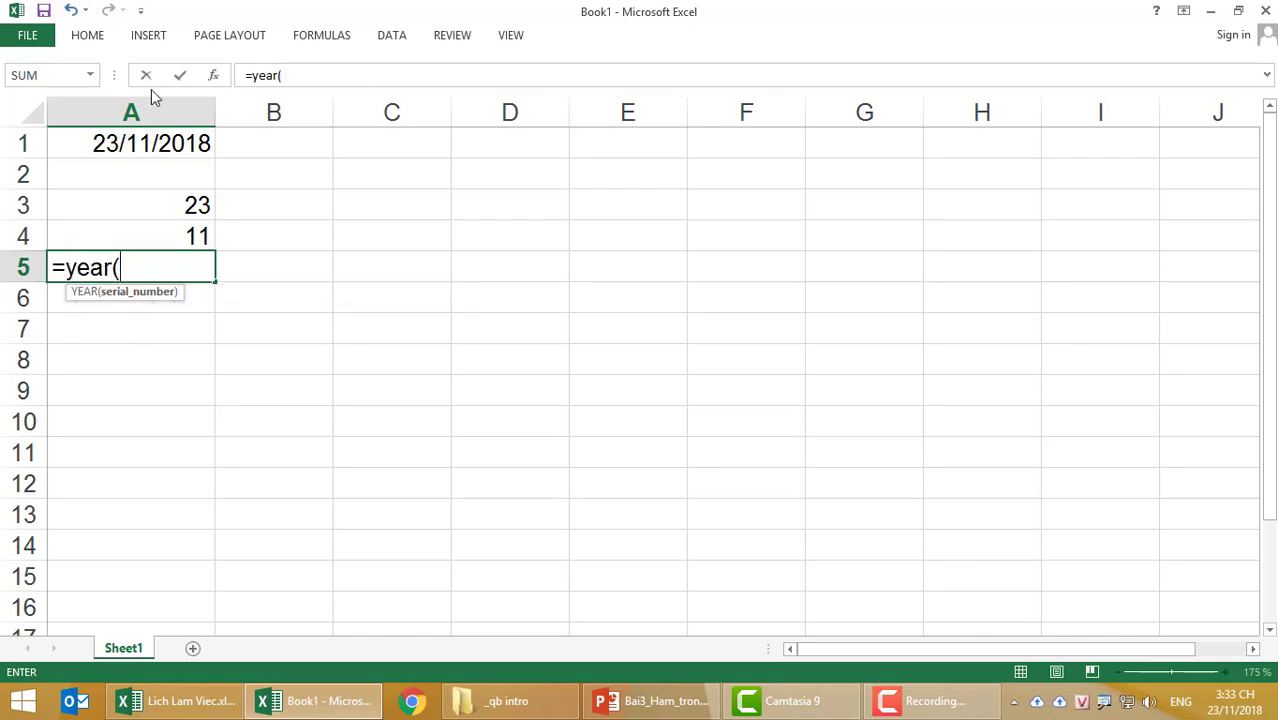
{"action": "left_click", "coordinate": [130, 143]}
{"action": "type", "text": ")"}
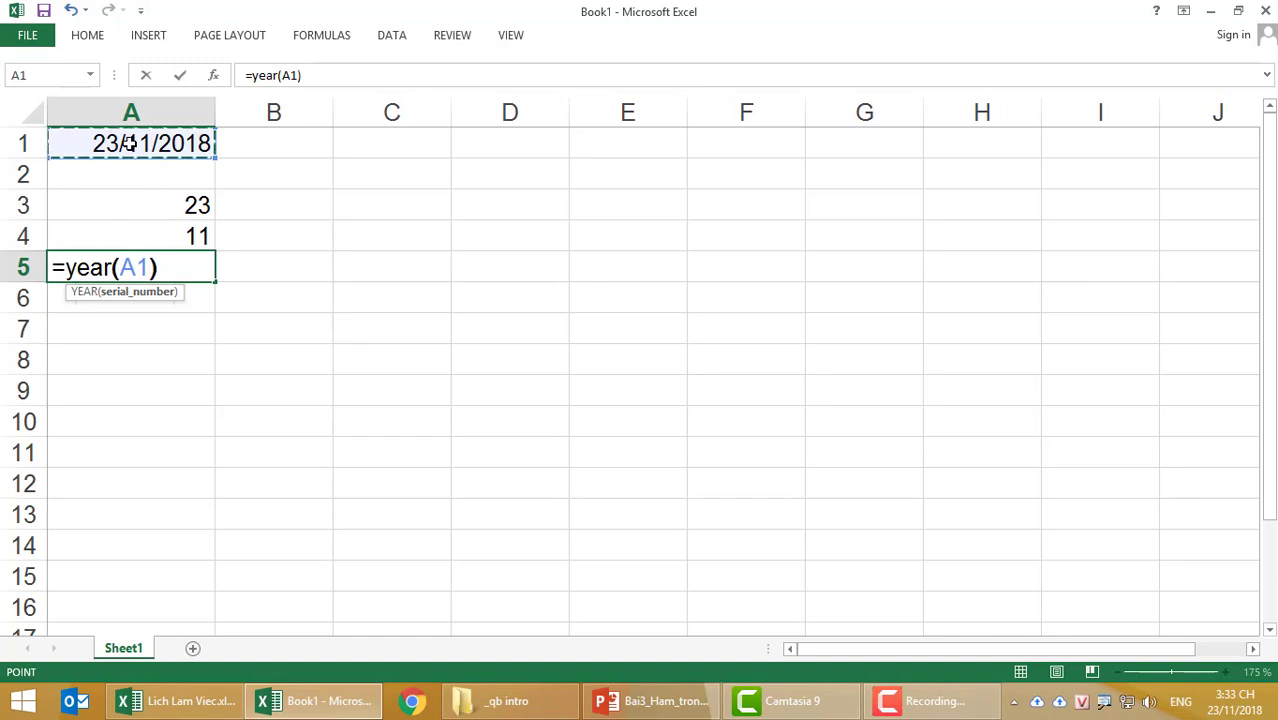
{"action": "key", "text": "shift+Return"}
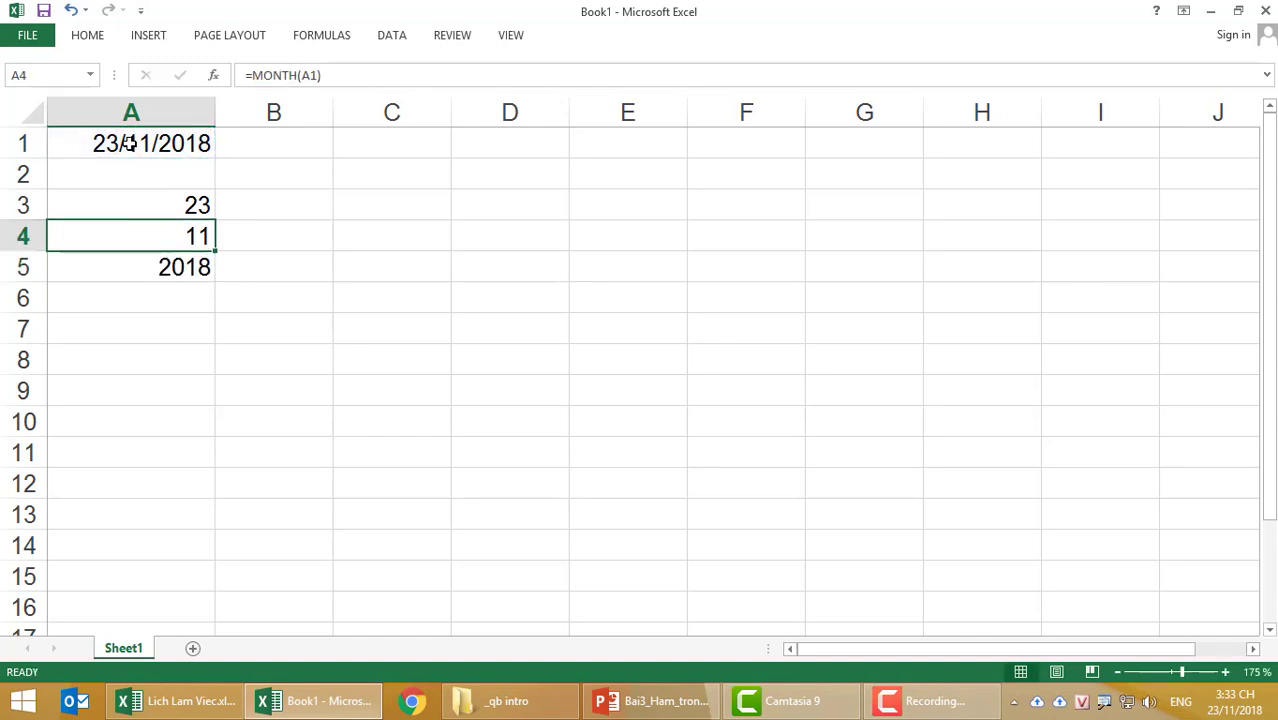
{"action": "left_click", "coordinate": [130, 267]}
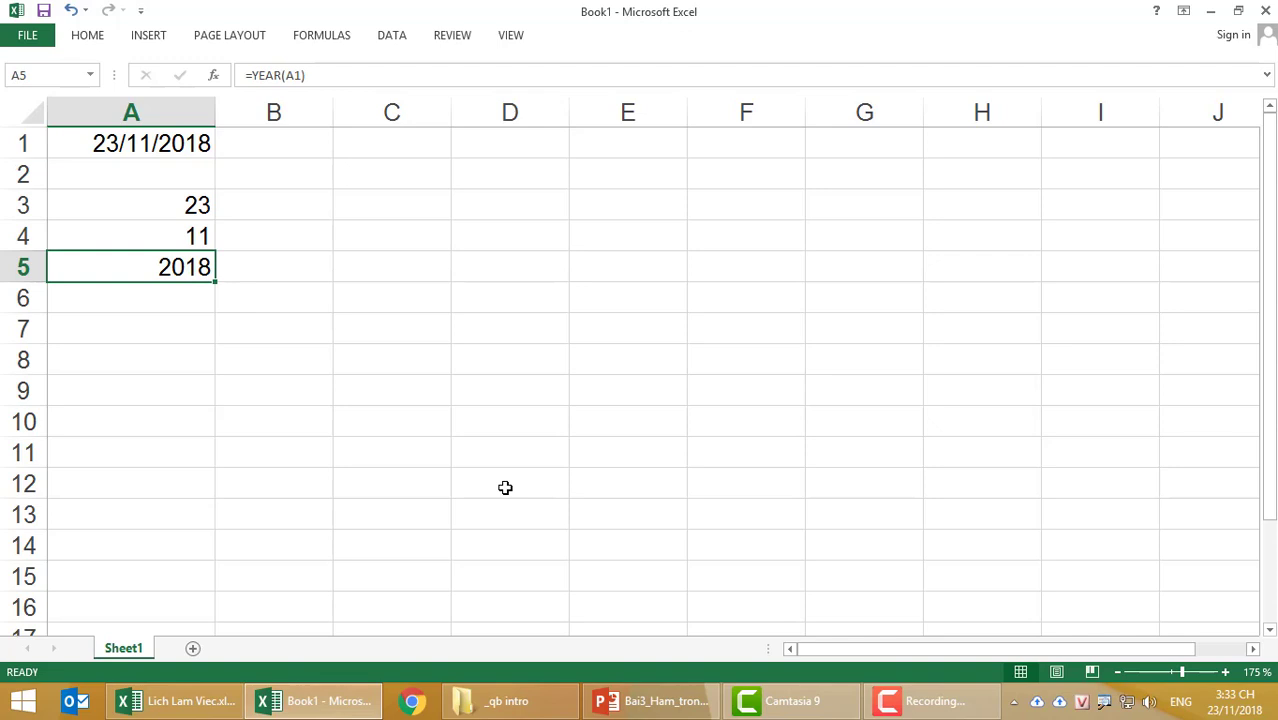
- Type headers STT, Ho Ten, Ngay Sinh and Sinh Nhật in C1:F1, widening columns E and F
{"action": "left_click", "coordinate": [375, 143]}
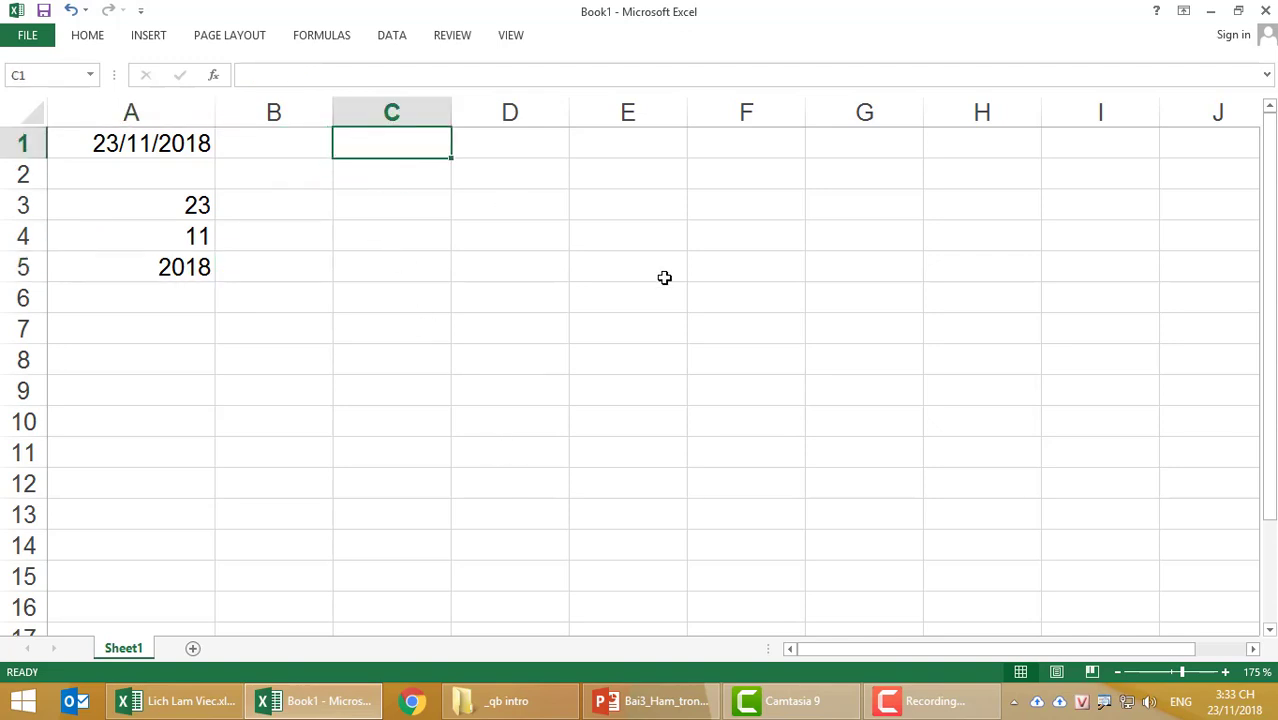
{"action": "type", "text": "STT"}
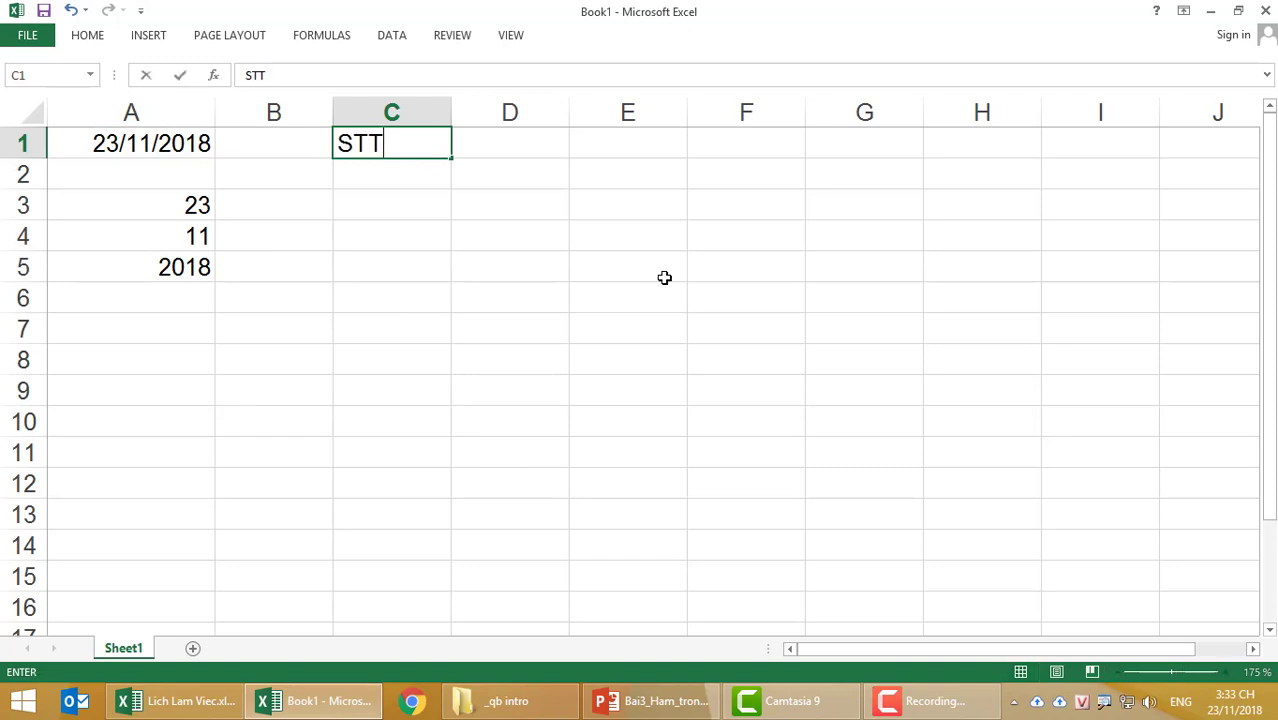
{"action": "key", "text": "Tab"}
{"action": "type", "text": "Ho"}
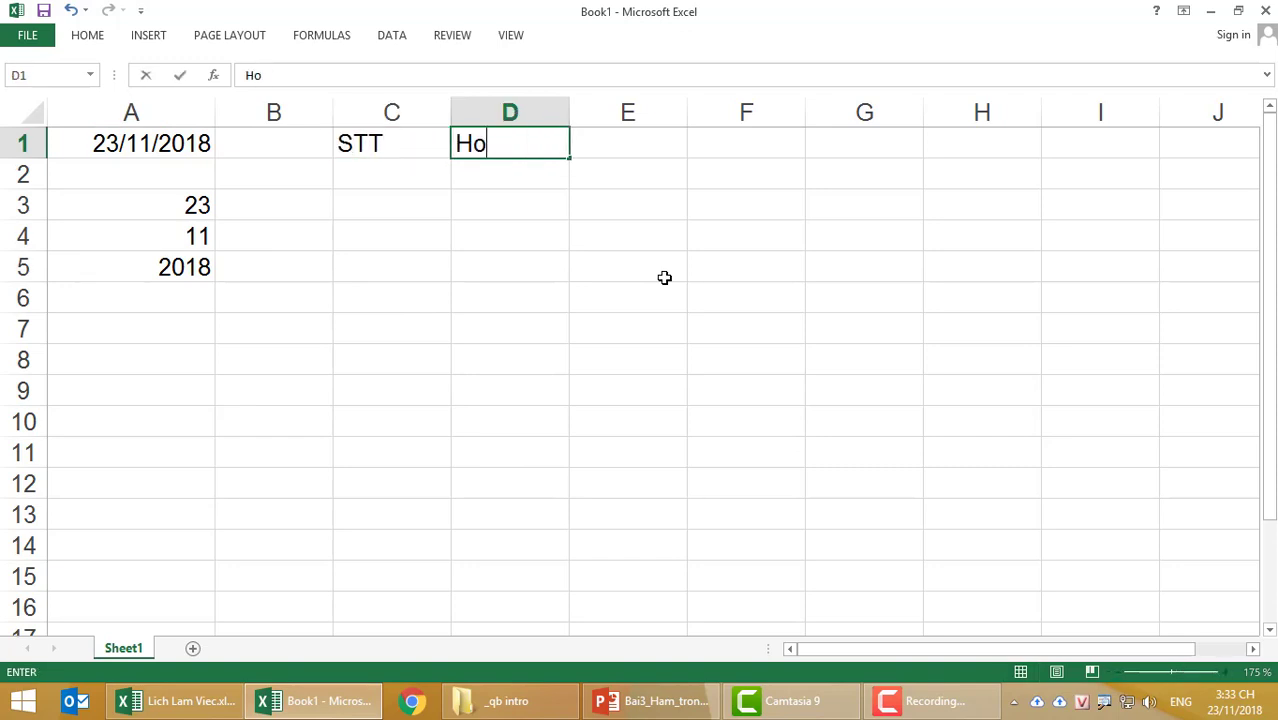
{"action": "type", "text": " Ten"}
{"action": "key", "text": "Tab"}
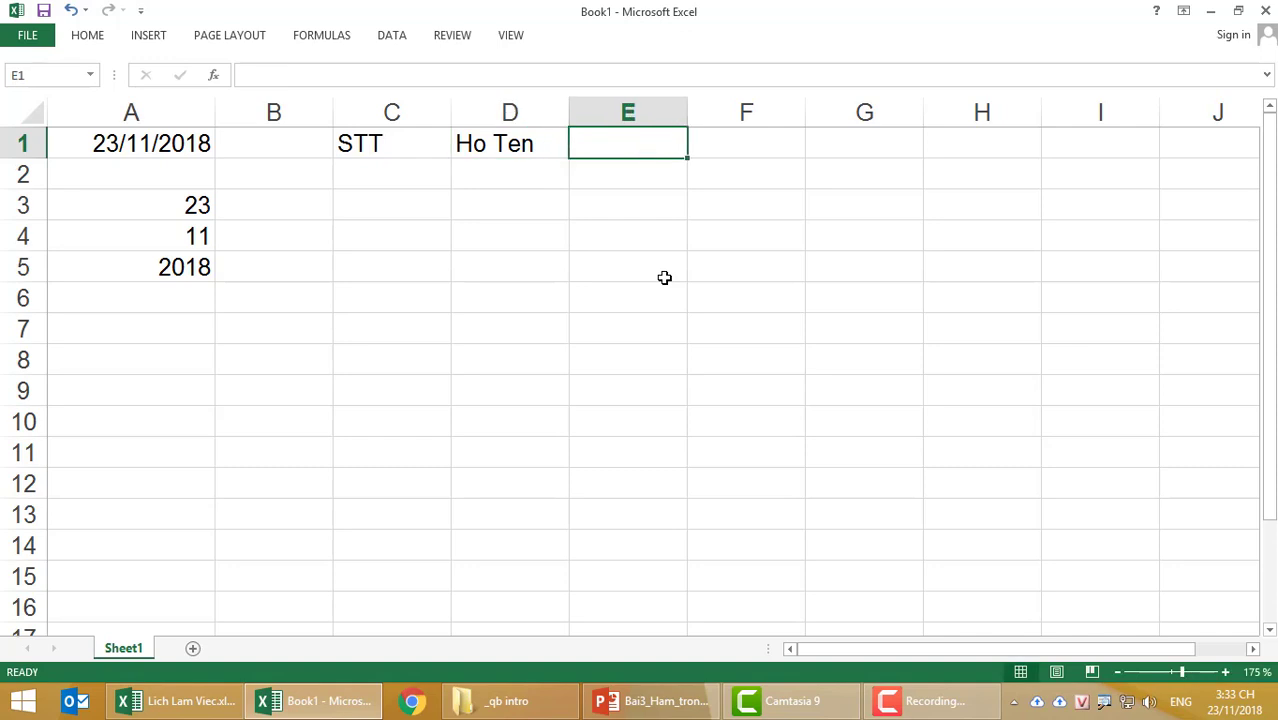
{"action": "type", "text": "Ngay S"}
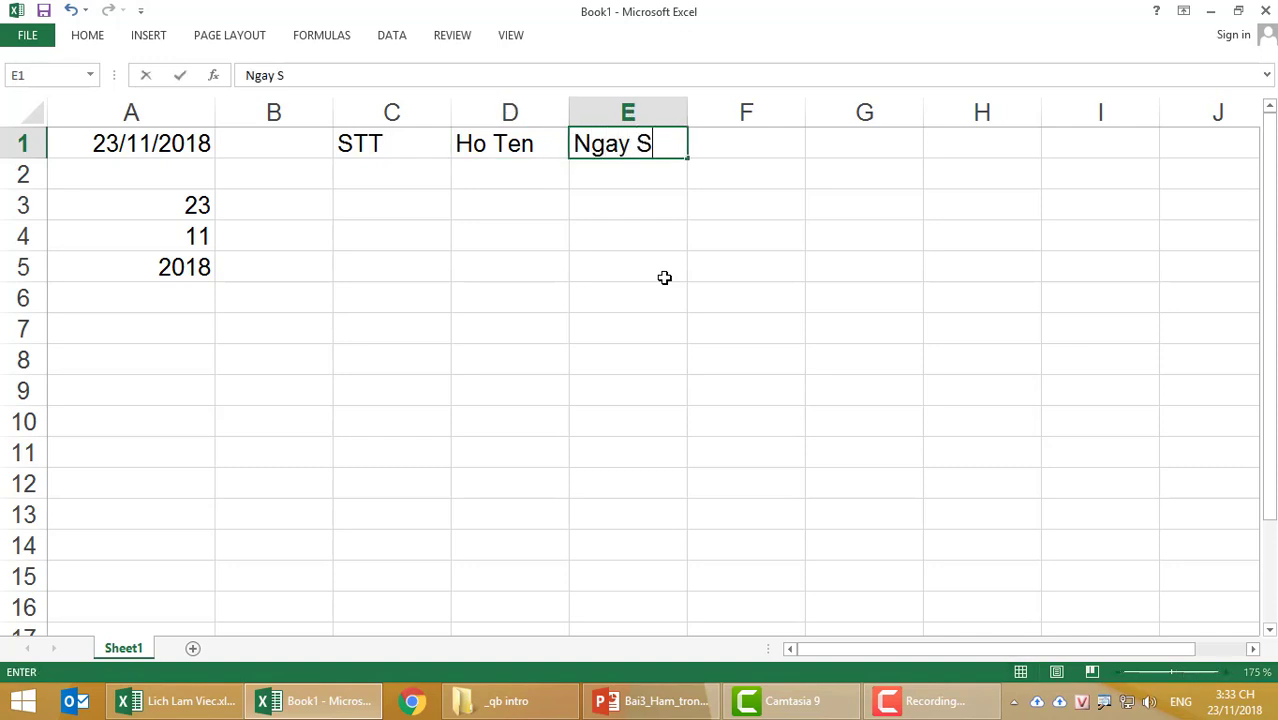
{"action": "type", "text": "inh"}
{"action": "key", "text": "Tab"}
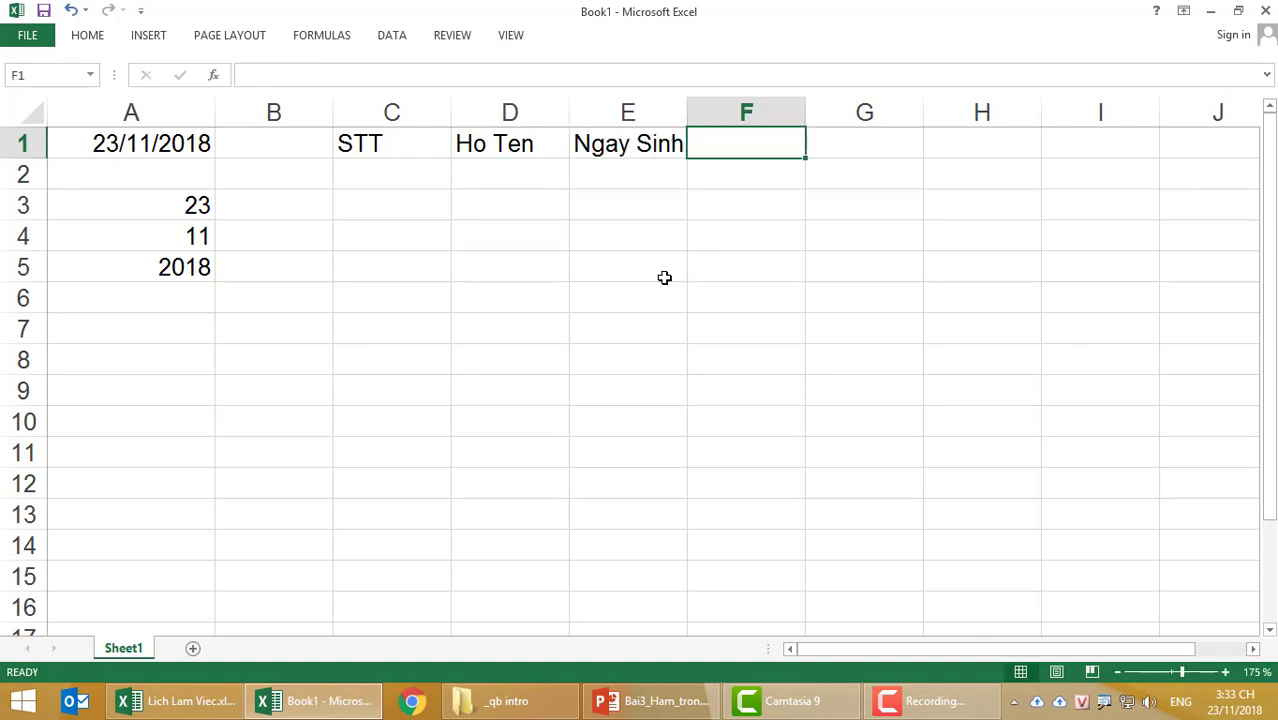
{"action": "left_click_drag", "start_coordinate": [687, 111], "coordinate": [717, 111]}
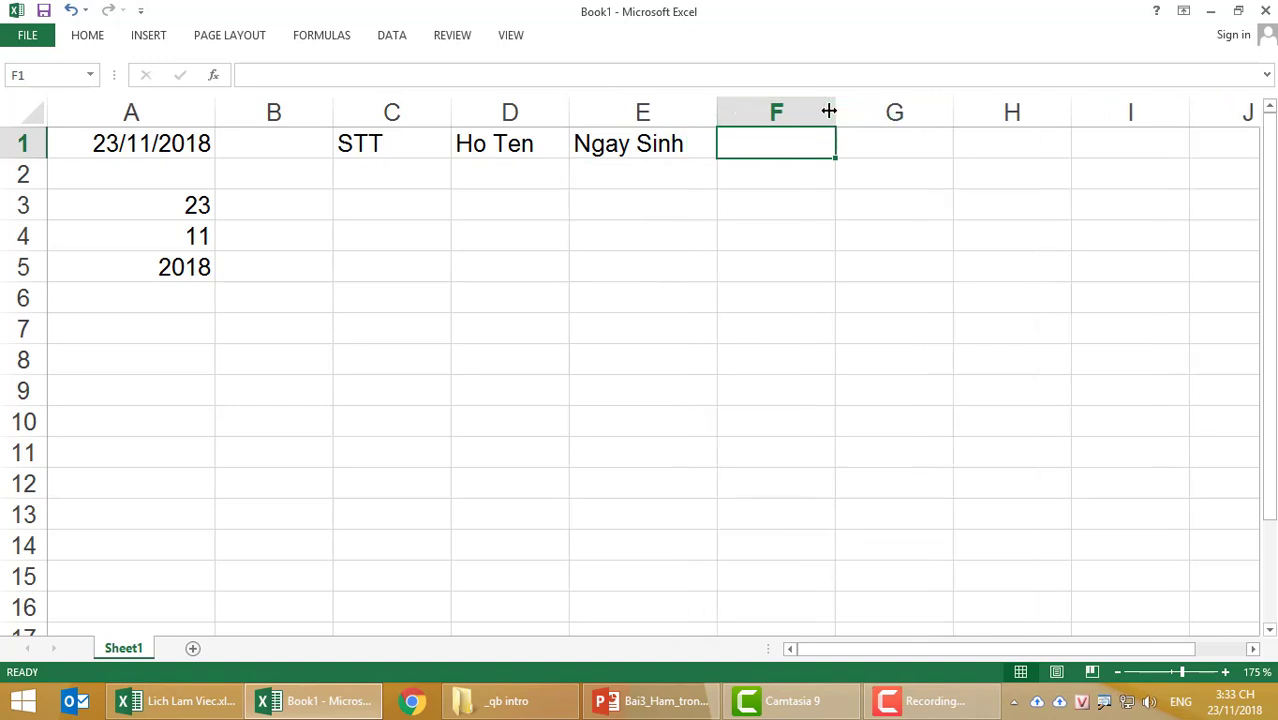
{"action": "left_click_drag", "start_coordinate": [829, 111], "coordinate": [861, 111]}
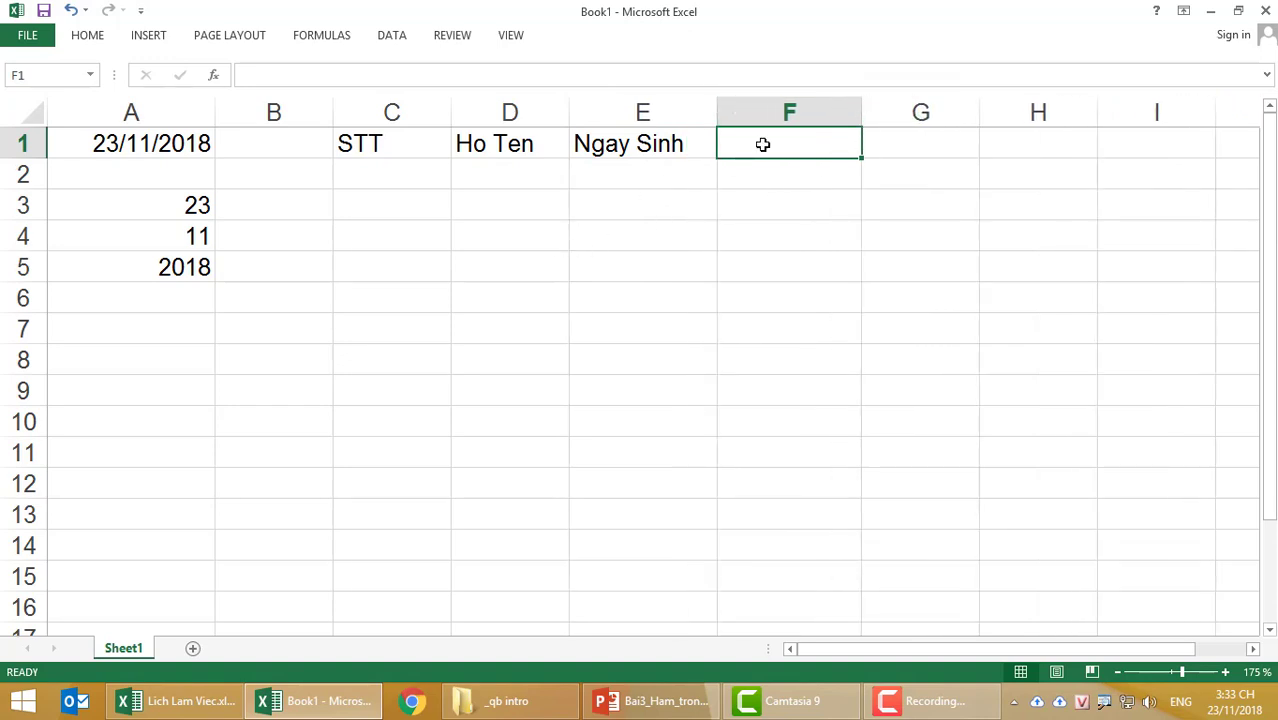
{"action": "type", "text": "Sin"}
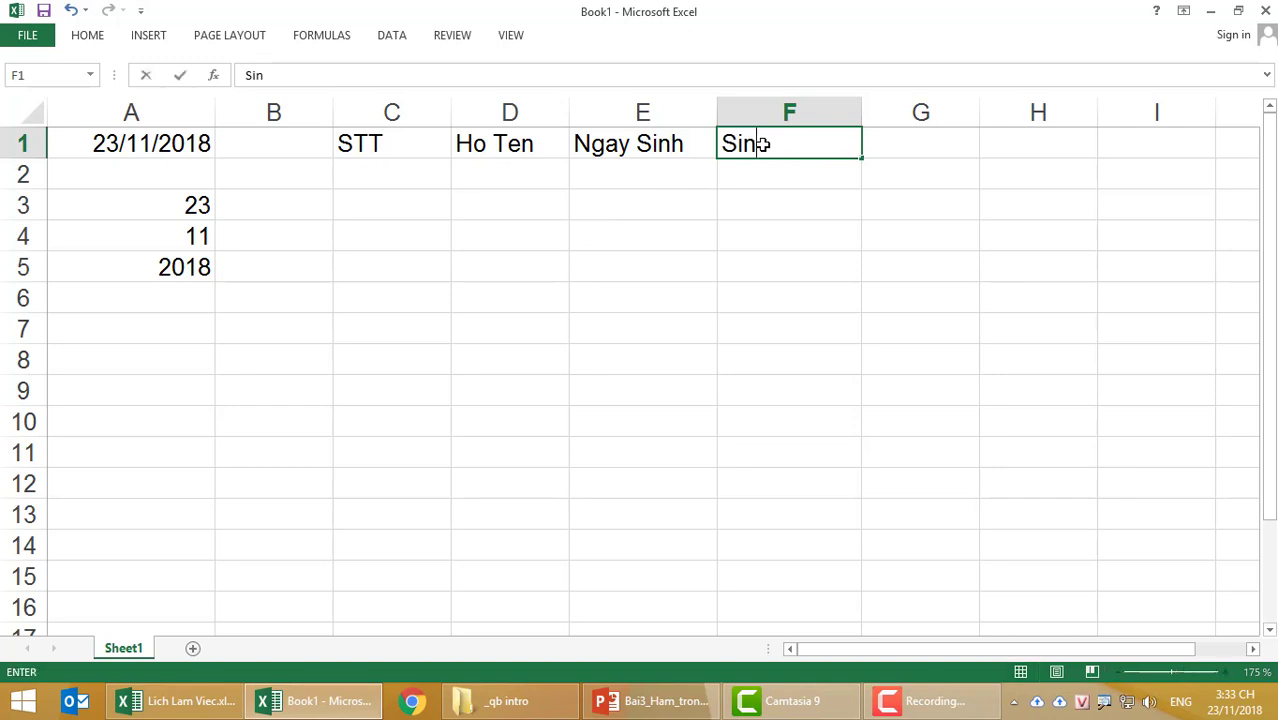
{"action": "type", "text": "h Nhaat"}
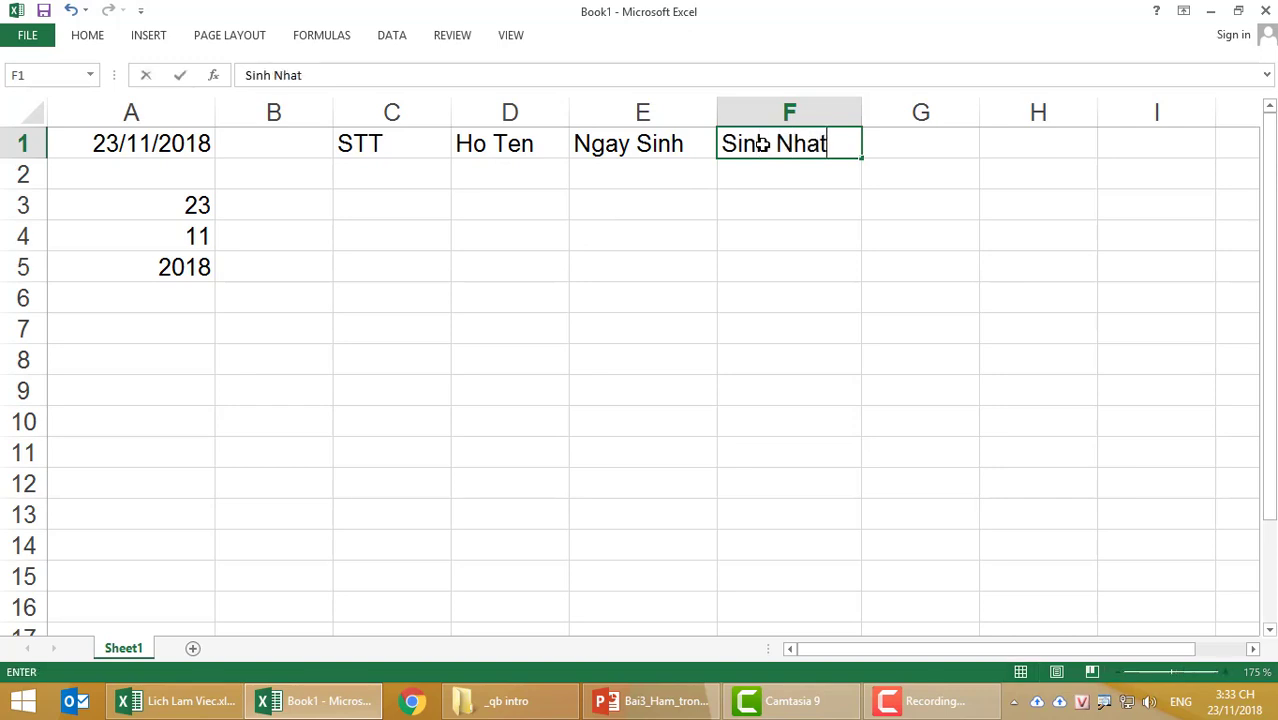
{"action": "type", "text": "h"}
{"action": "key", "text": "BackSpace"}
{"action": "type", "text": "j"}
{"action": "key", "text": "Return"}
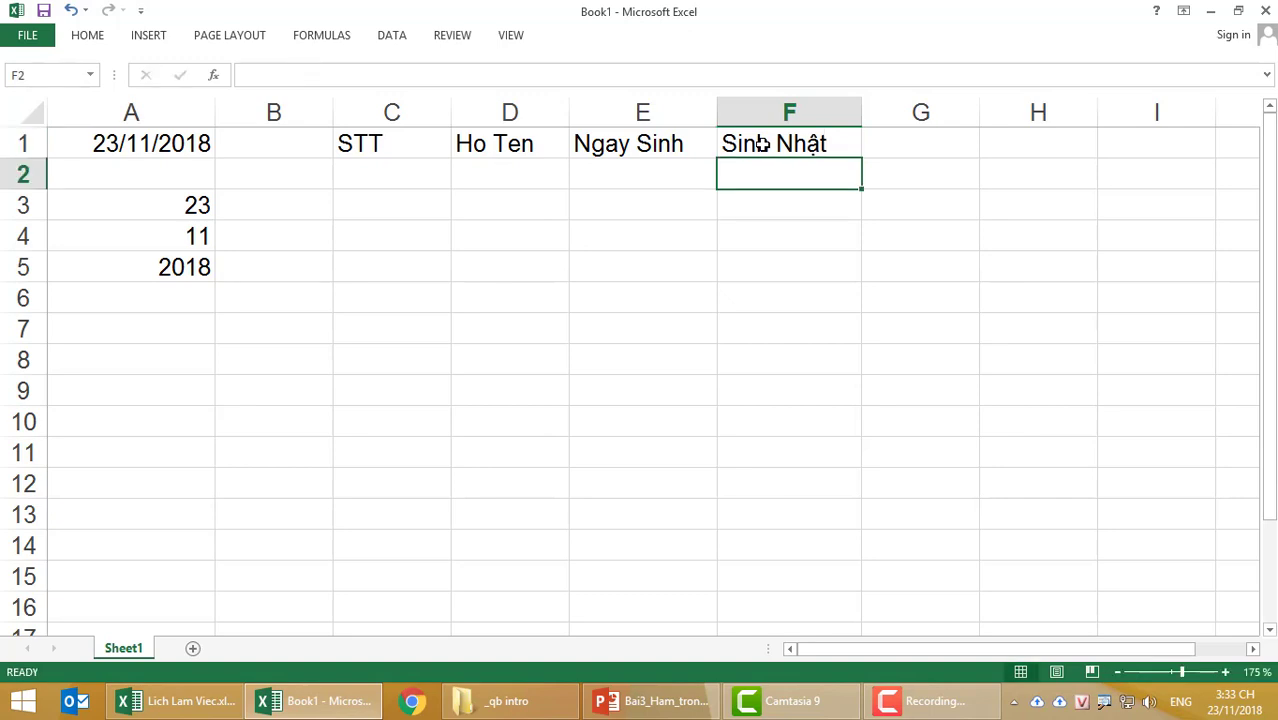
- Start row 2 with number 1, a student's name and birth date 12/4/2000, widening columns D and E
{"action": "key", "text": "Left"}
{"action": "key", "text": "Left"}
{"action": "key", "text": "Up"}
{"action": "key", "text": "Down"}
{"action": "key", "text": "Left"}
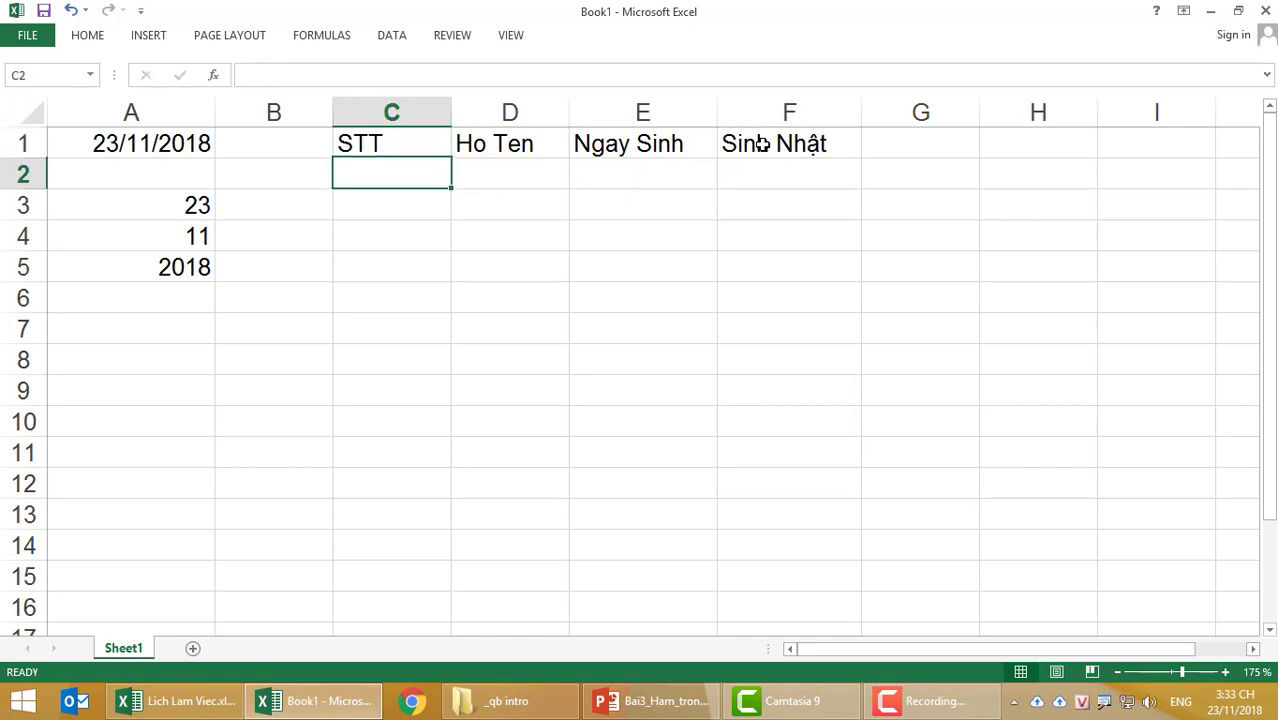
{"action": "type", "text": "1"}
{"action": "key", "text": "Tab"}
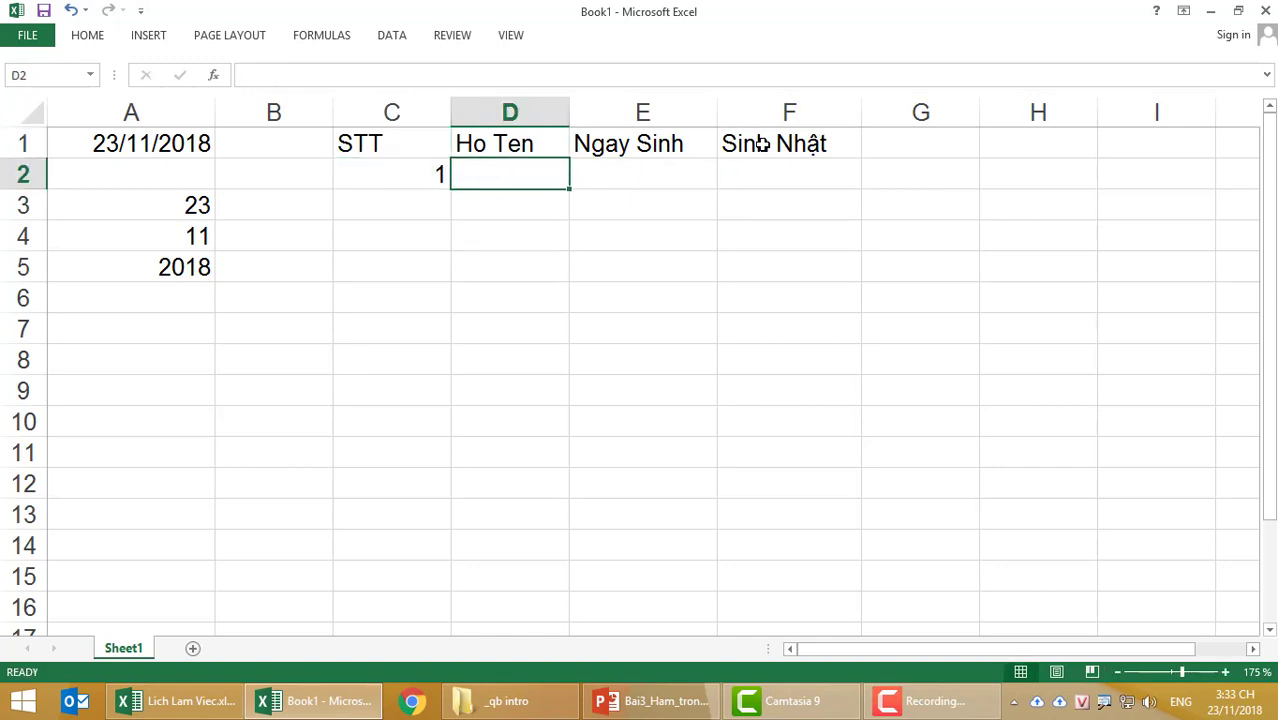
{"action": "type", "text": "Ng"}
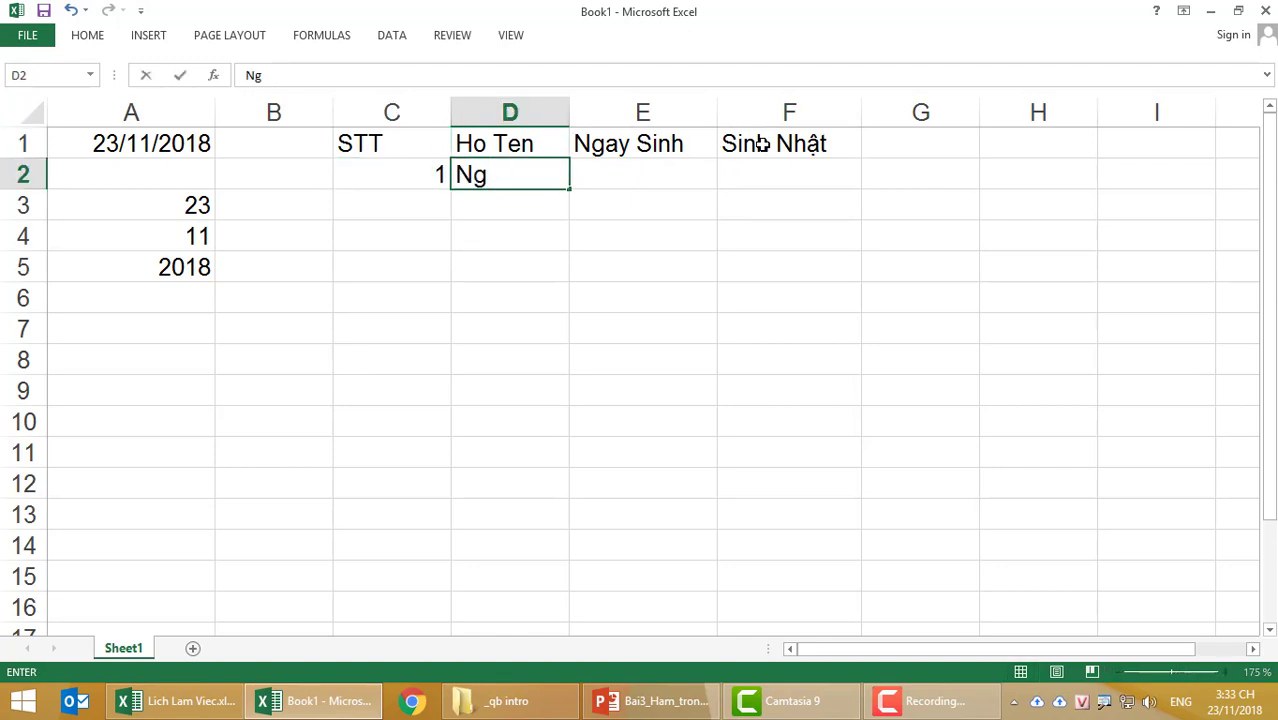
{"action": "type", "text": "uyên"}
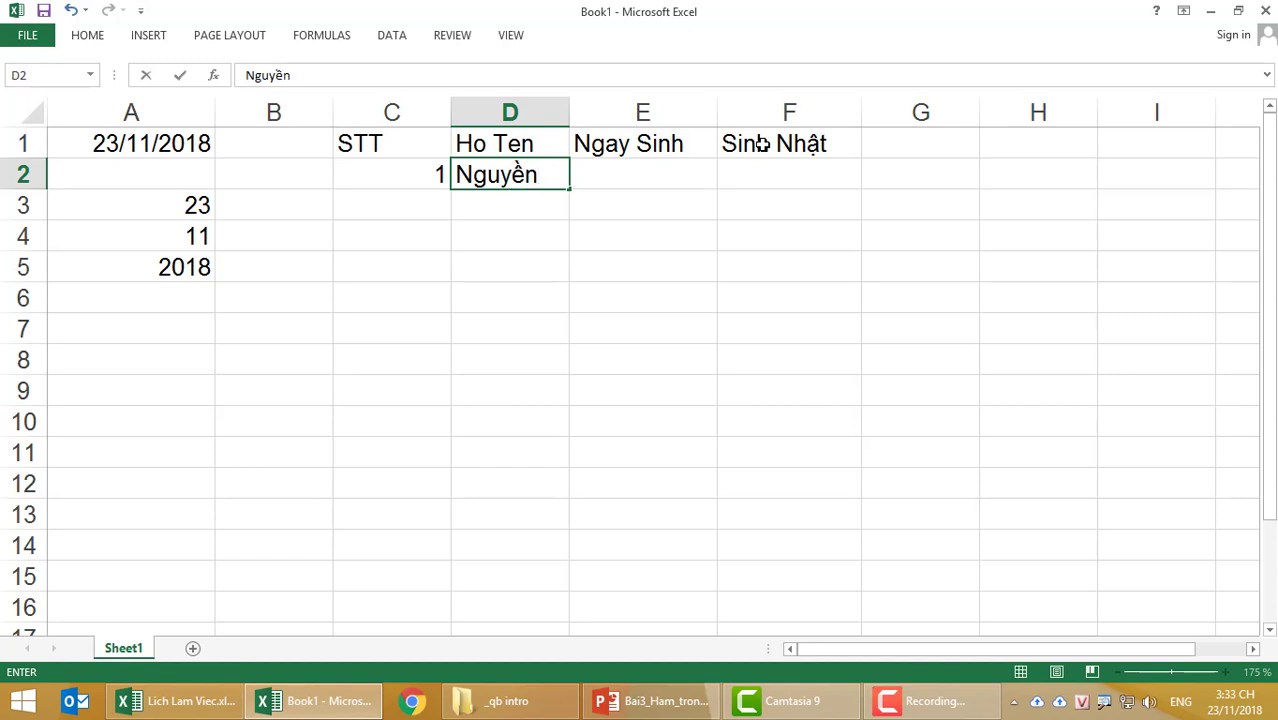
{"action": "type", "text": "x A"}
{"action": "key", "text": "Tab"}
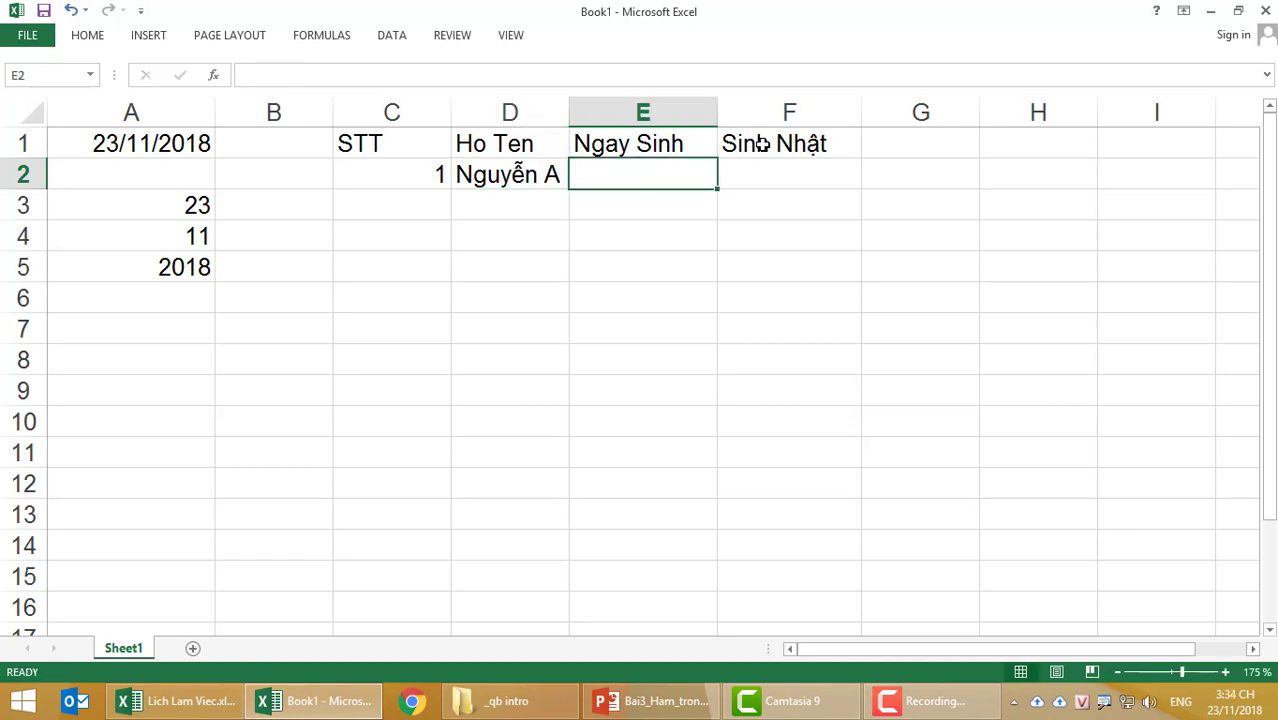
{"action": "left_click_drag", "start_coordinate": [569, 106], "coordinate": [601, 106]}
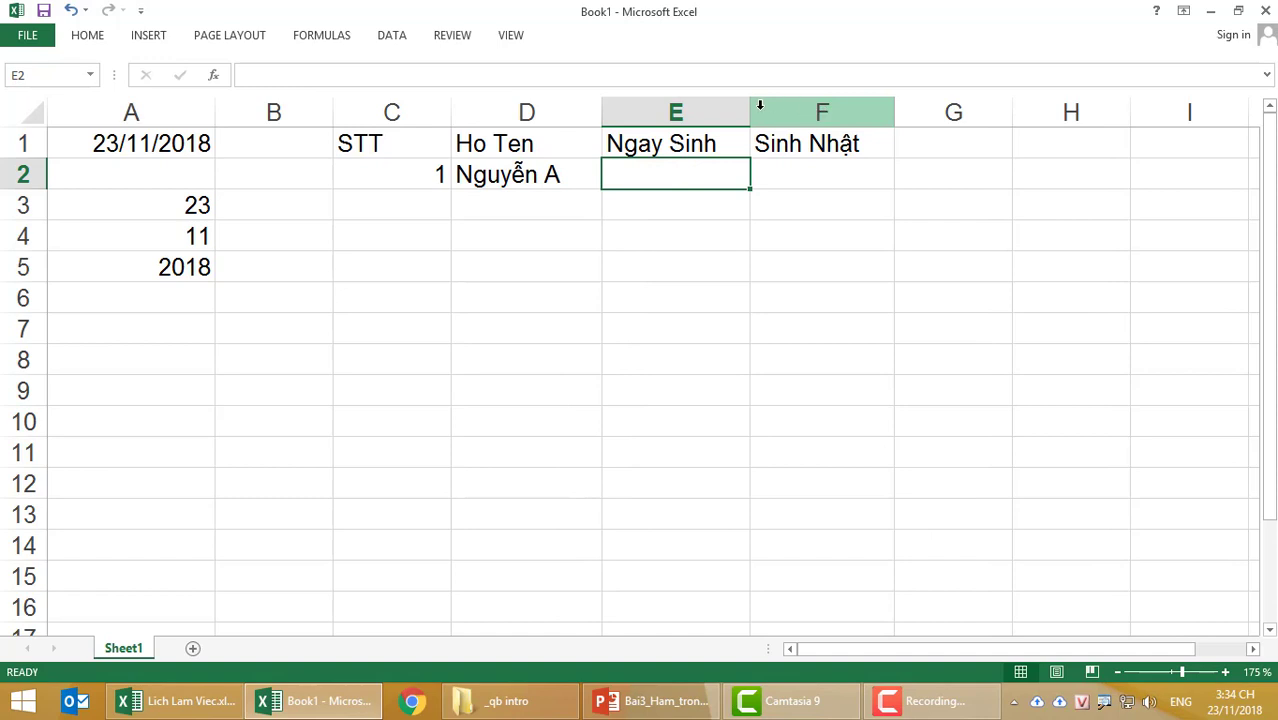
{"action": "left_click_drag", "start_coordinate": [750, 105], "coordinate": [760, 105]}
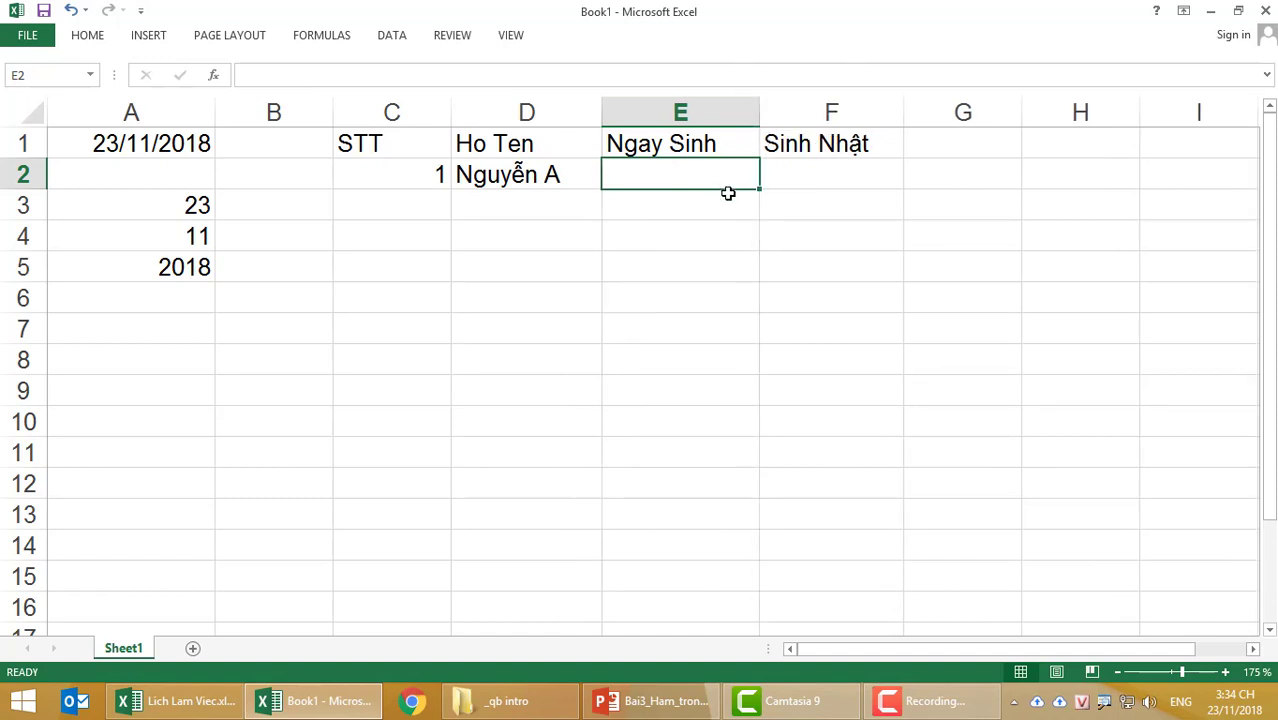
{"action": "type", "text": "12/4"}
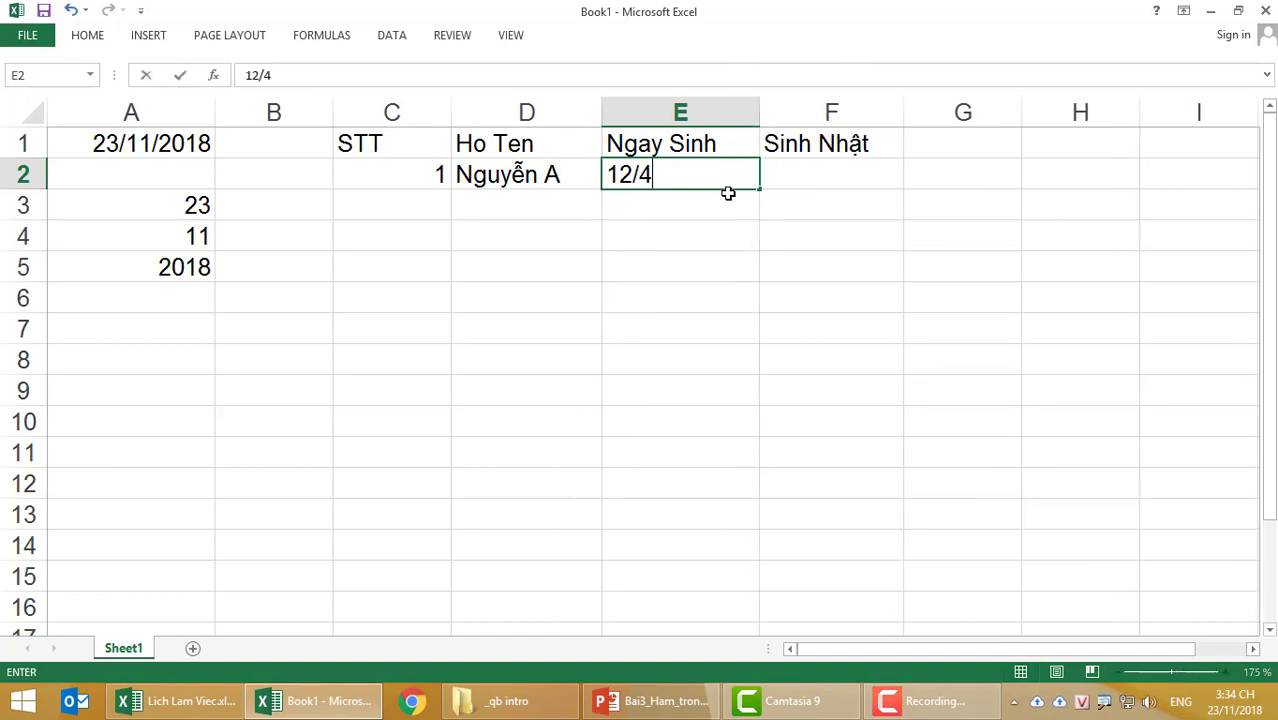
{"action": "type", "text": "/2"}
{"action": "type", "text": "0"}
{"action": "type", "text": "00"}
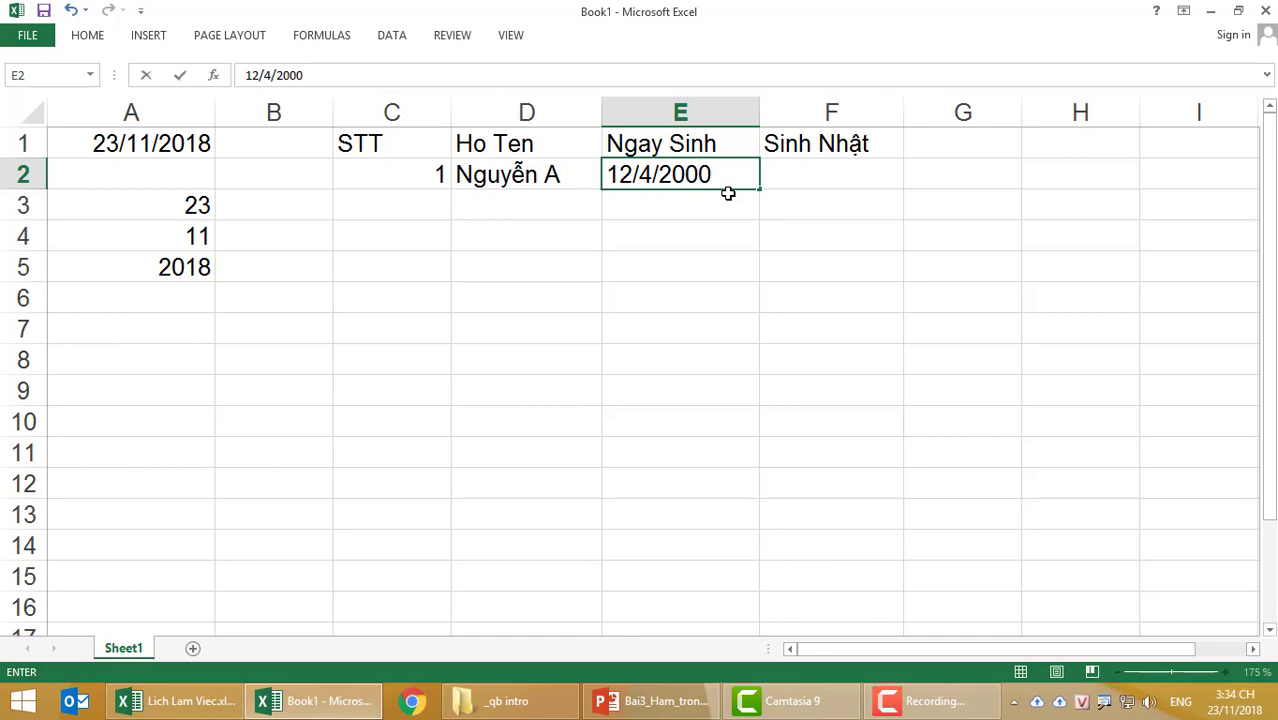
- Confirm birth date 12/04/2000 in E2, insert a blank column before Sinh Nhật, and type its Tuổi header
{"action": "key", "text": "Return"}
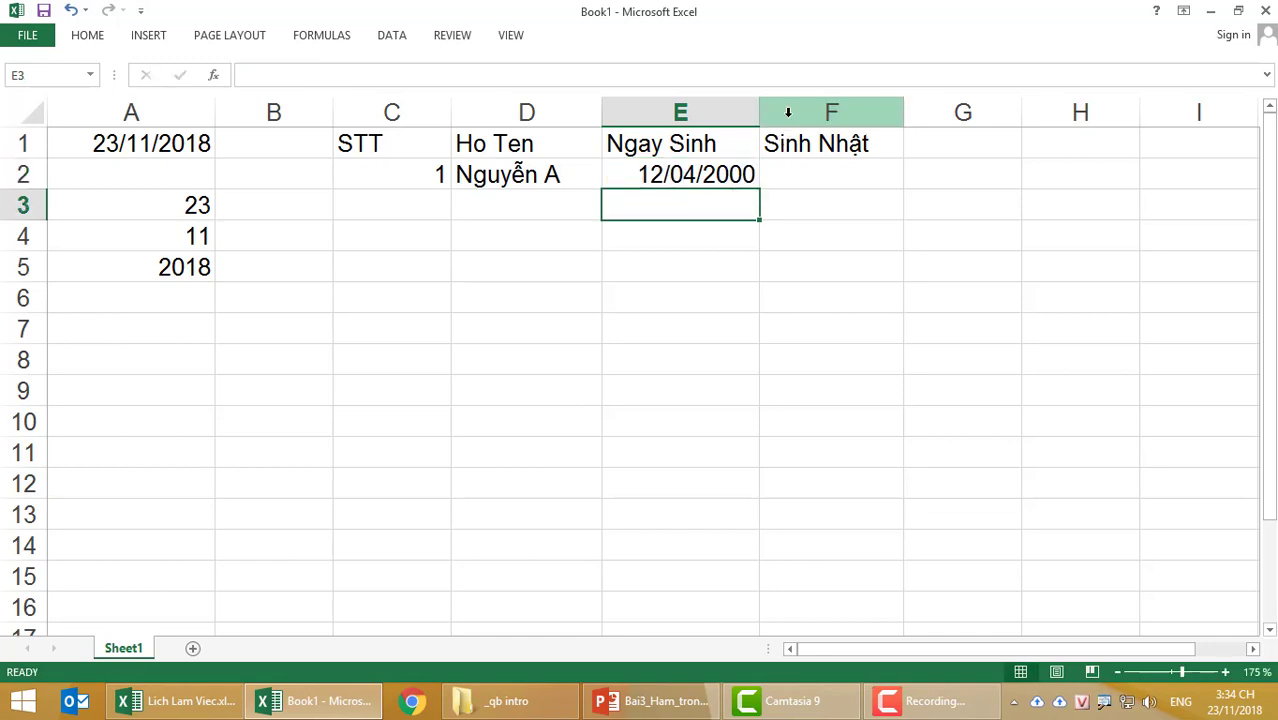
{"action": "left_click", "coordinate": [788, 113]}
{"action": "right_click", "coordinate": [788, 113]}
{"action": "key", "text": "Escape"}
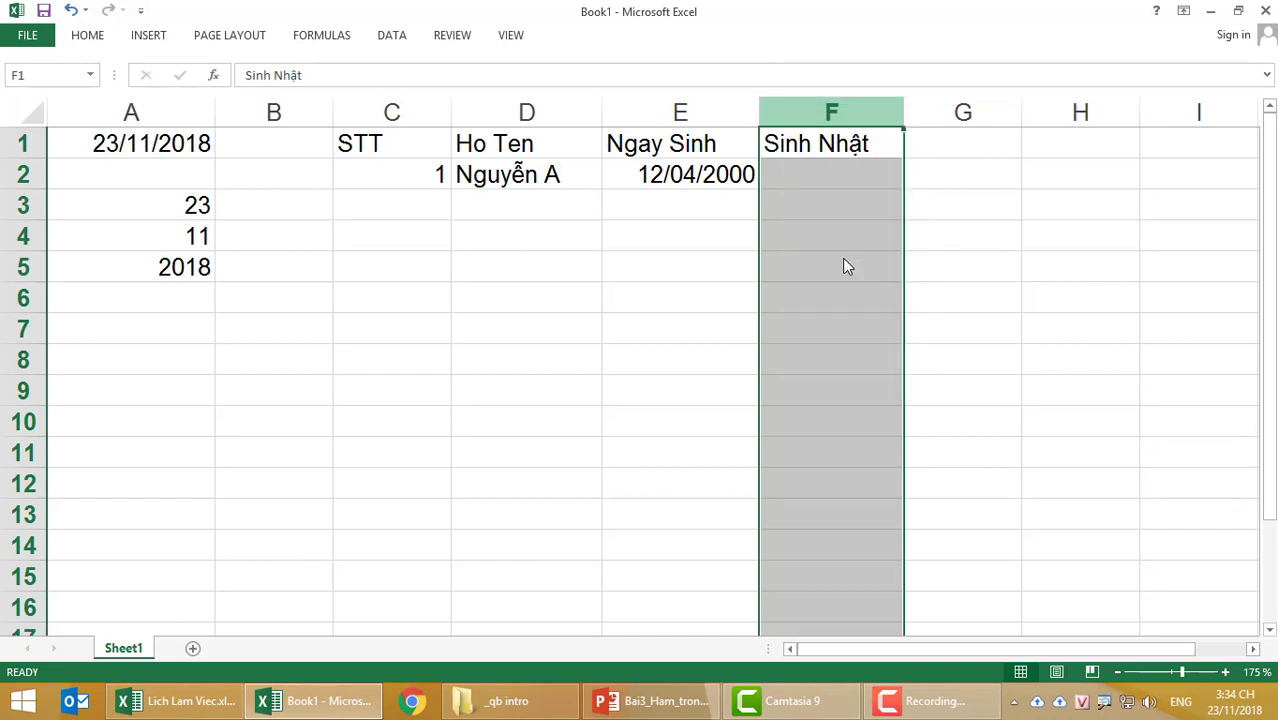
{"action": "key", "text": "ctrl+plus"}
{"action": "left_click", "coordinate": [804, 150]}
{"action": "type", "text": "T"}
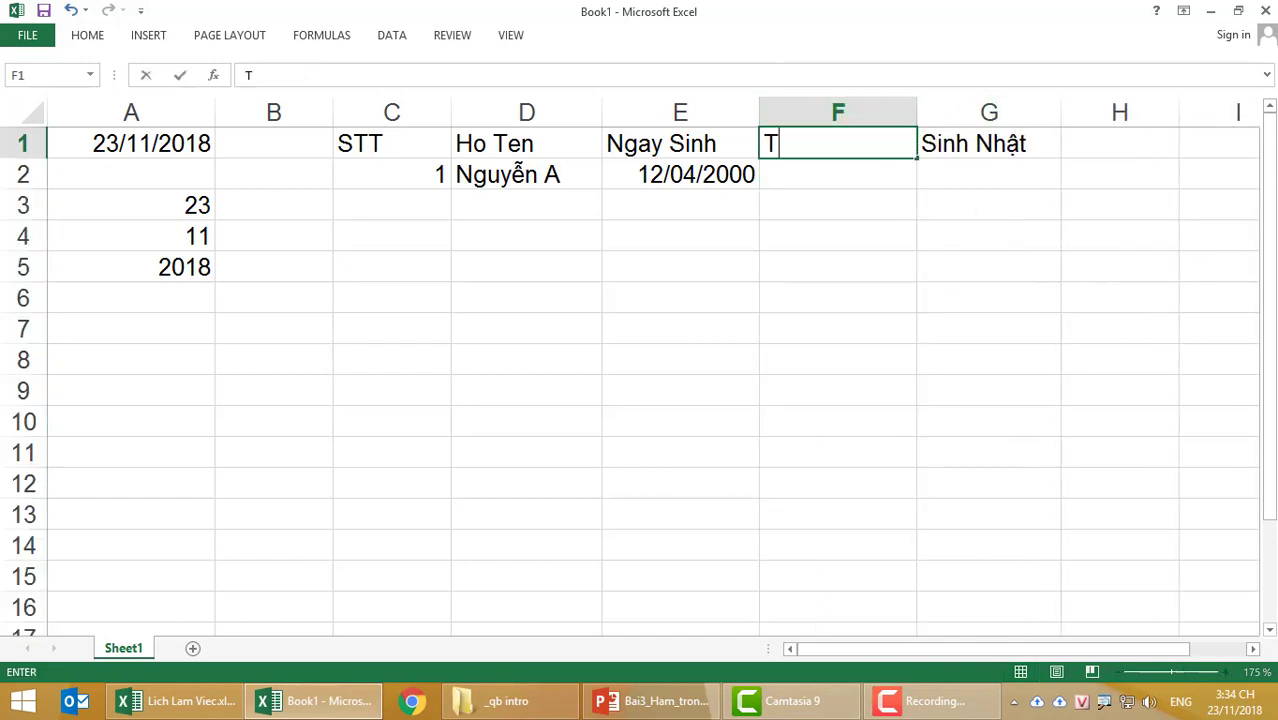
{"action": "type", "text": "uo"}
{"action": "type", "text": "ri"}
- Head column F Tuổi and enter =YEAR(TODAY())-YEAR(E2) in F2
{"action": "key", "text": "Return"}
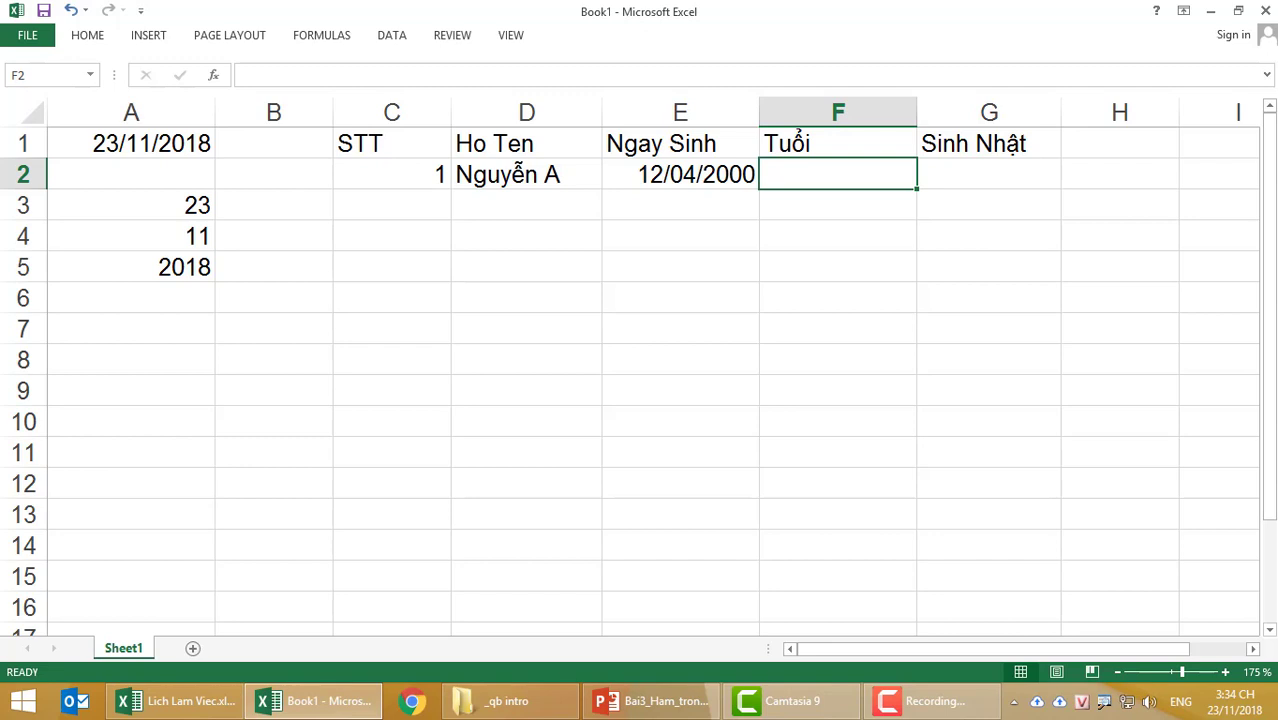
{"action": "type", "text": "="}
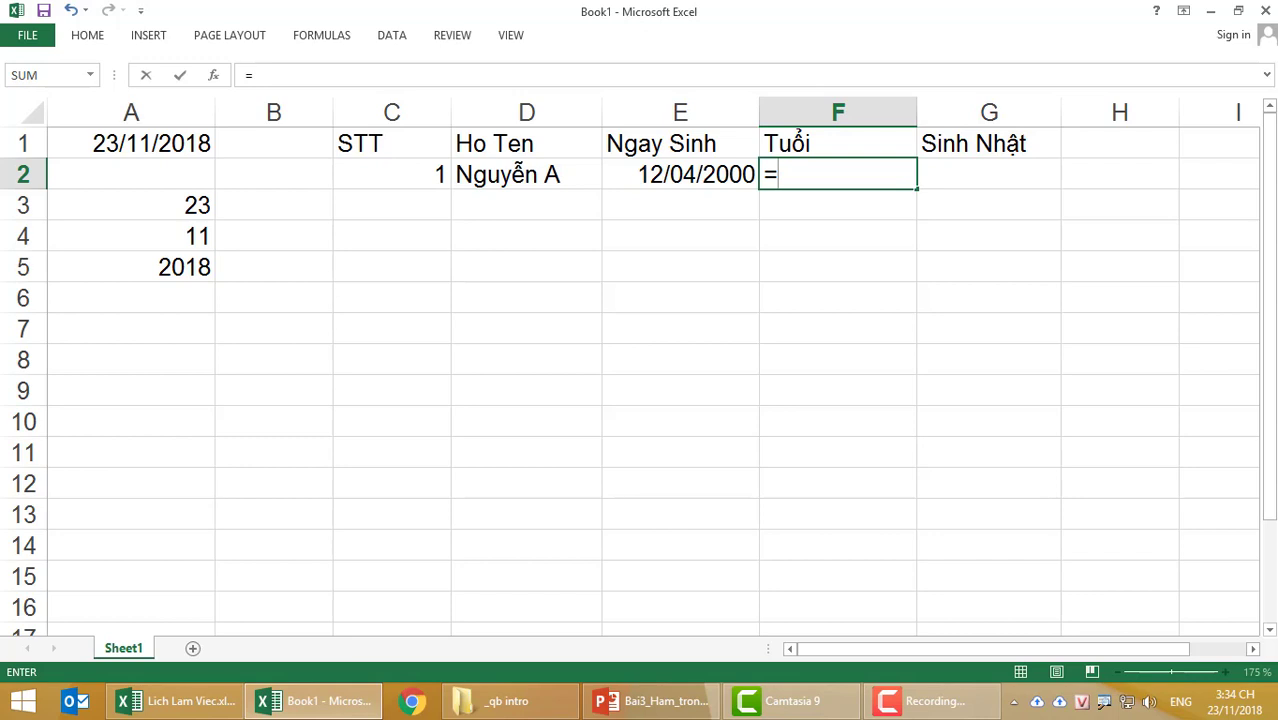
{"action": "type", "text": "year"}
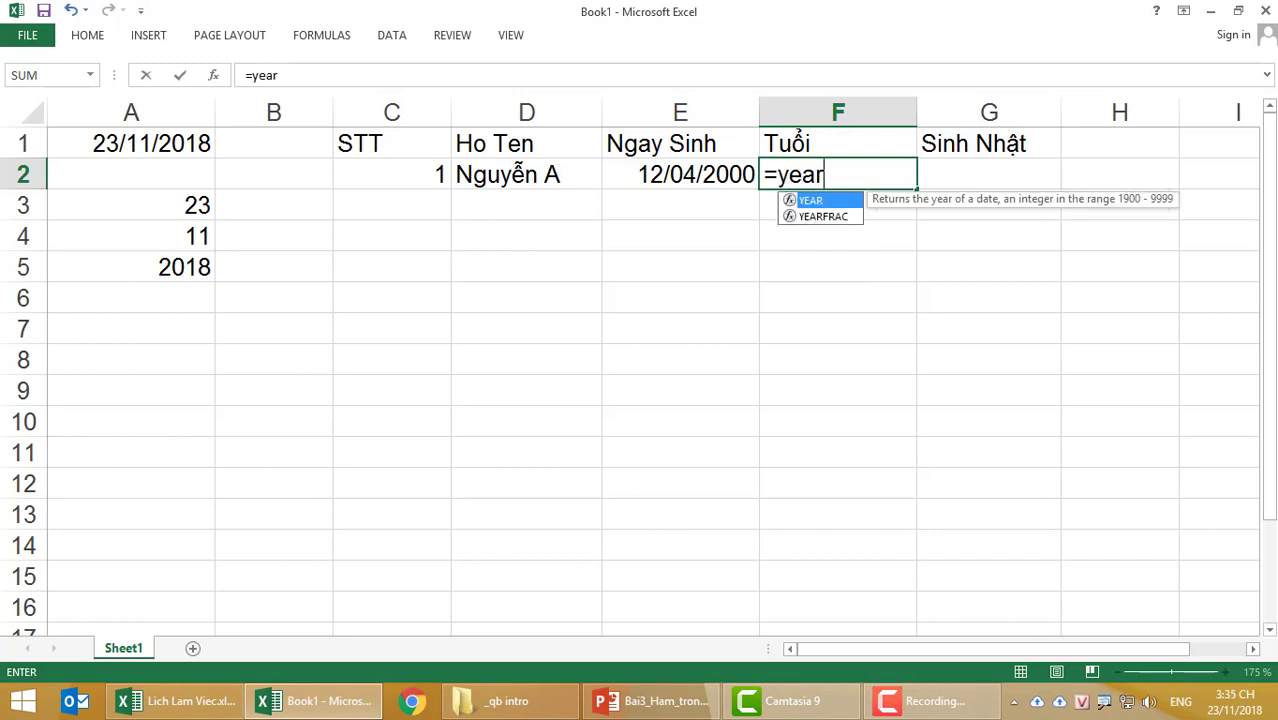
{"action": "type", "text": "("}
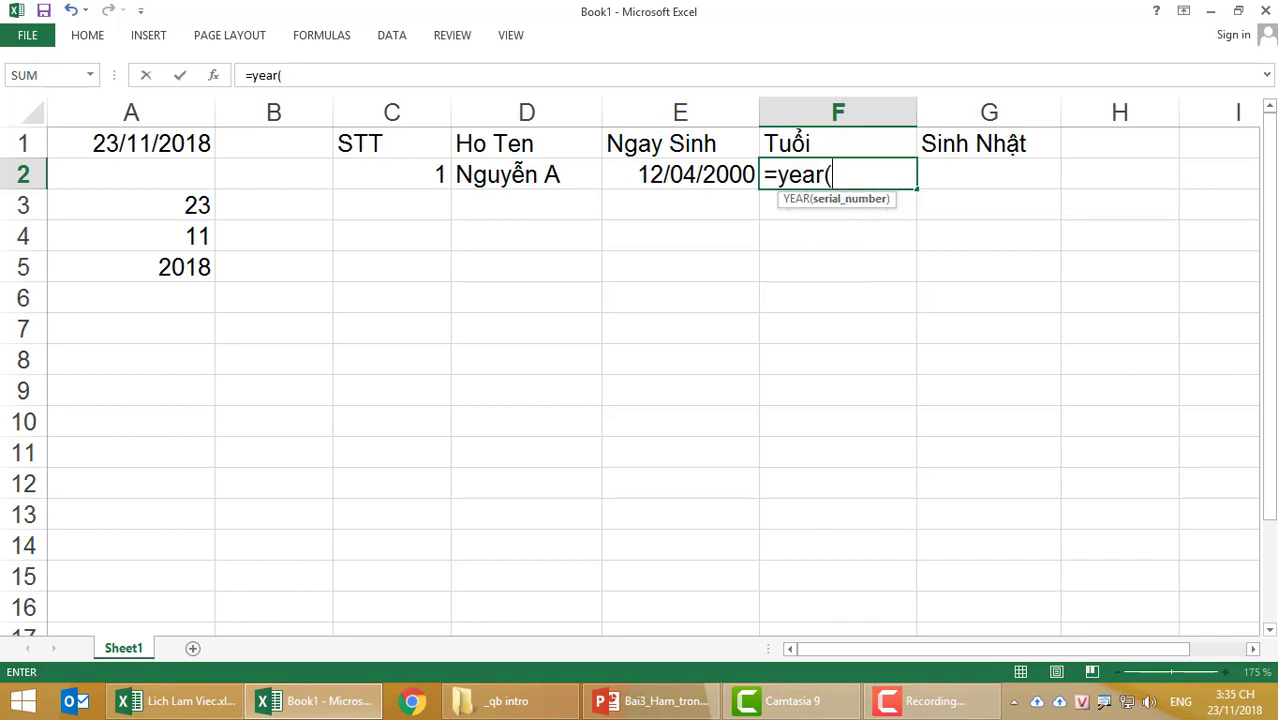
{"action": "type", "text": "today"}
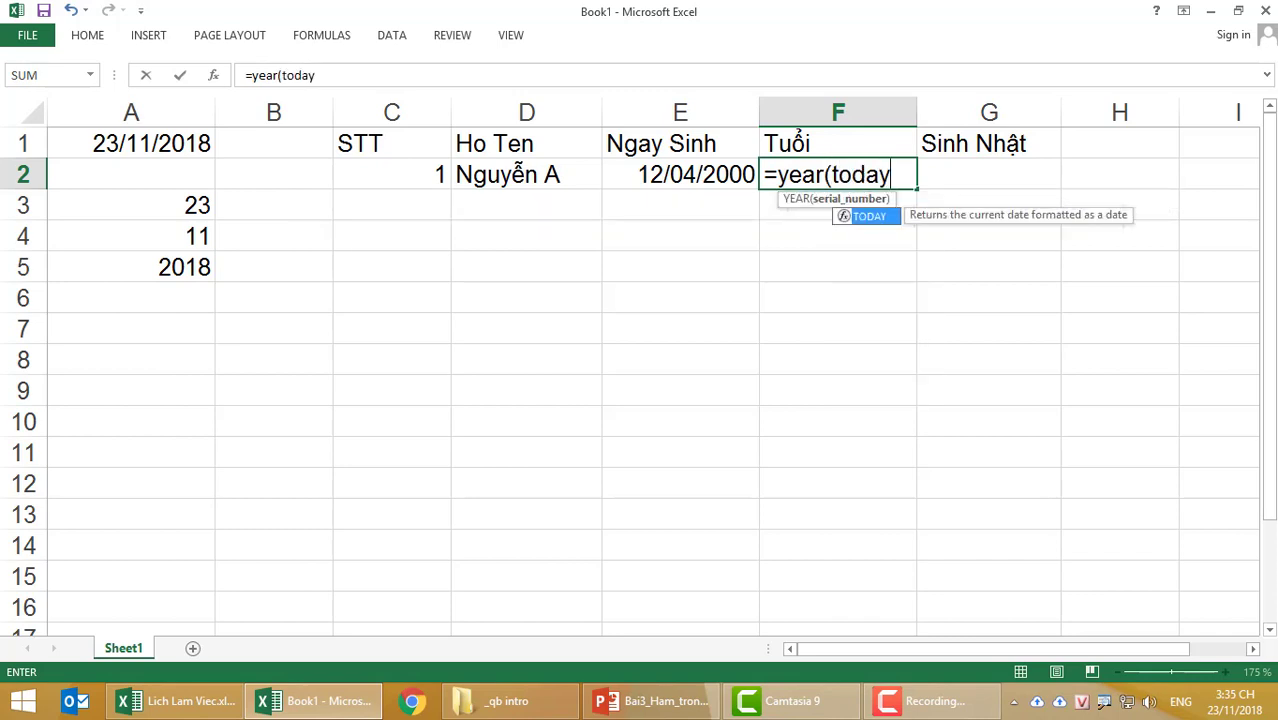
{"action": "type", "text": "())"}
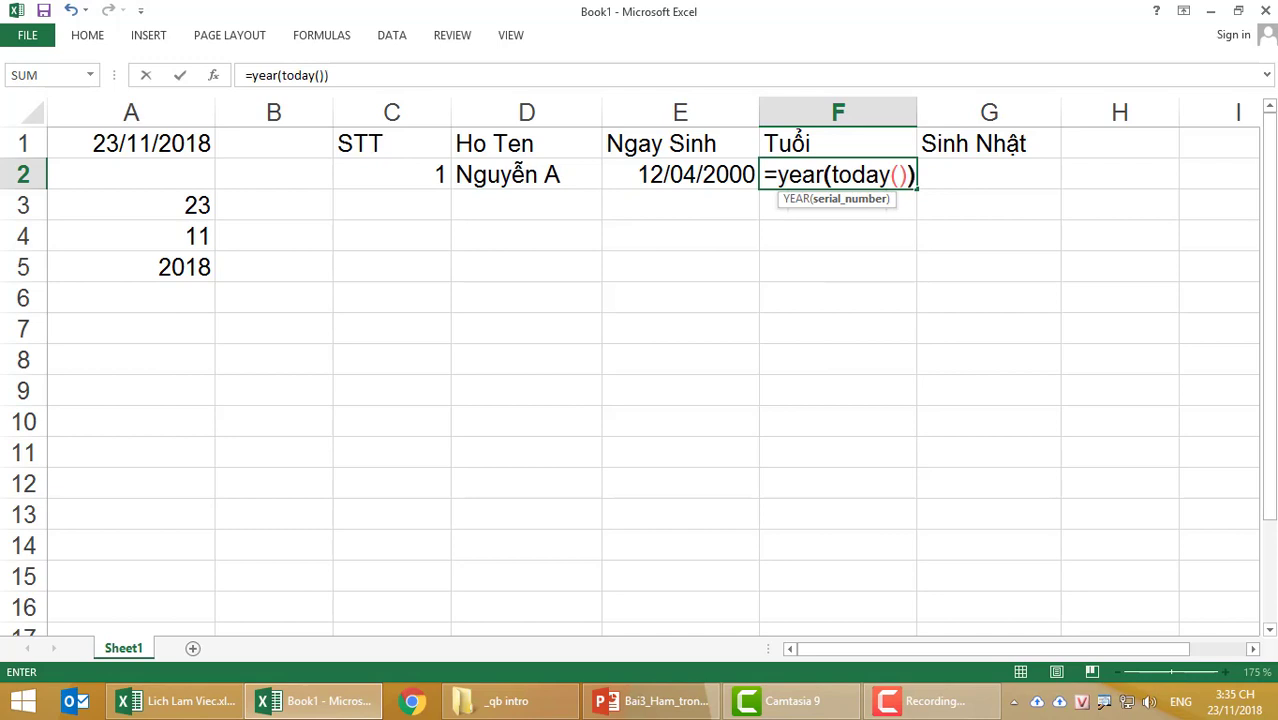
{"action": "type", "text": "-"}
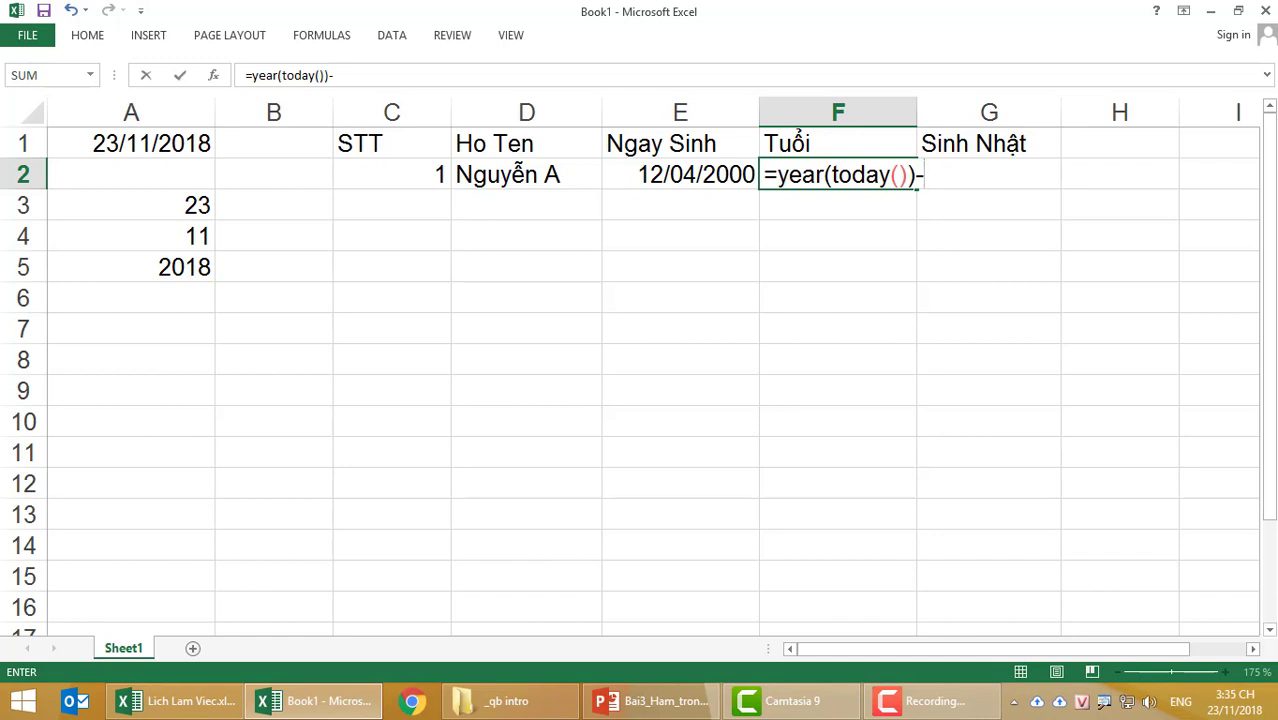
{"action": "type", "text": "year"}
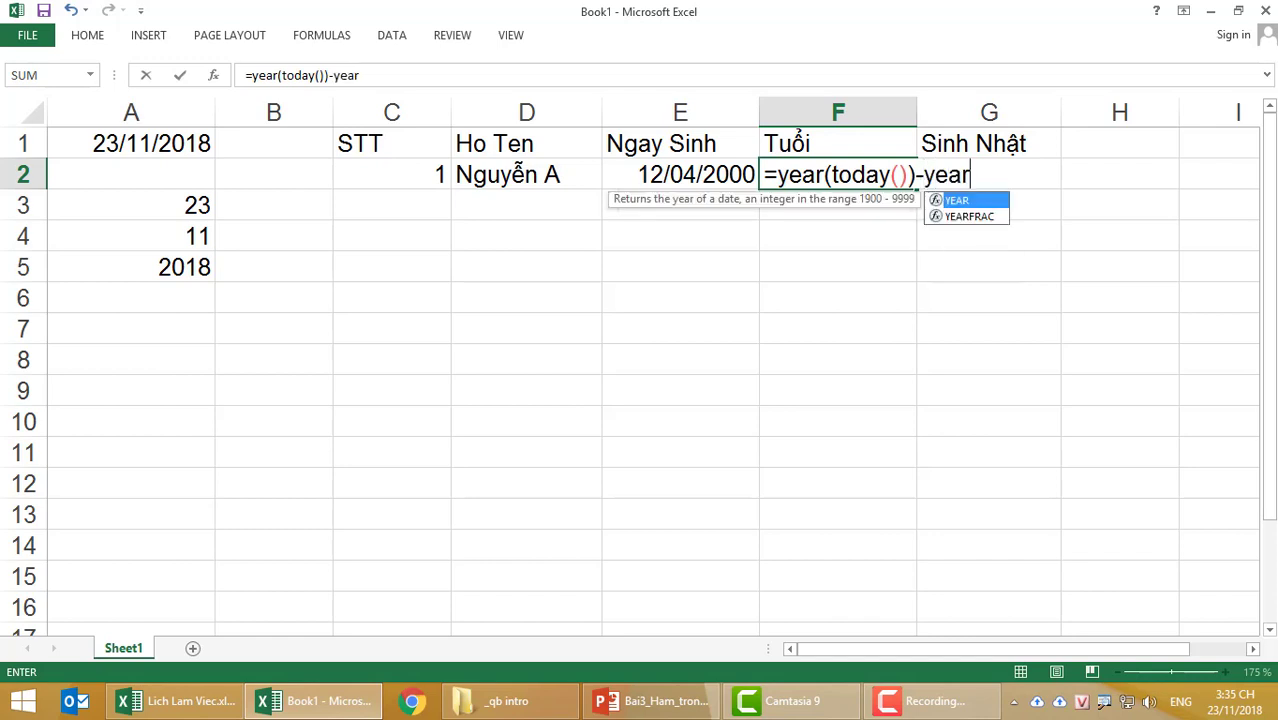
{"action": "type", "text": "("}
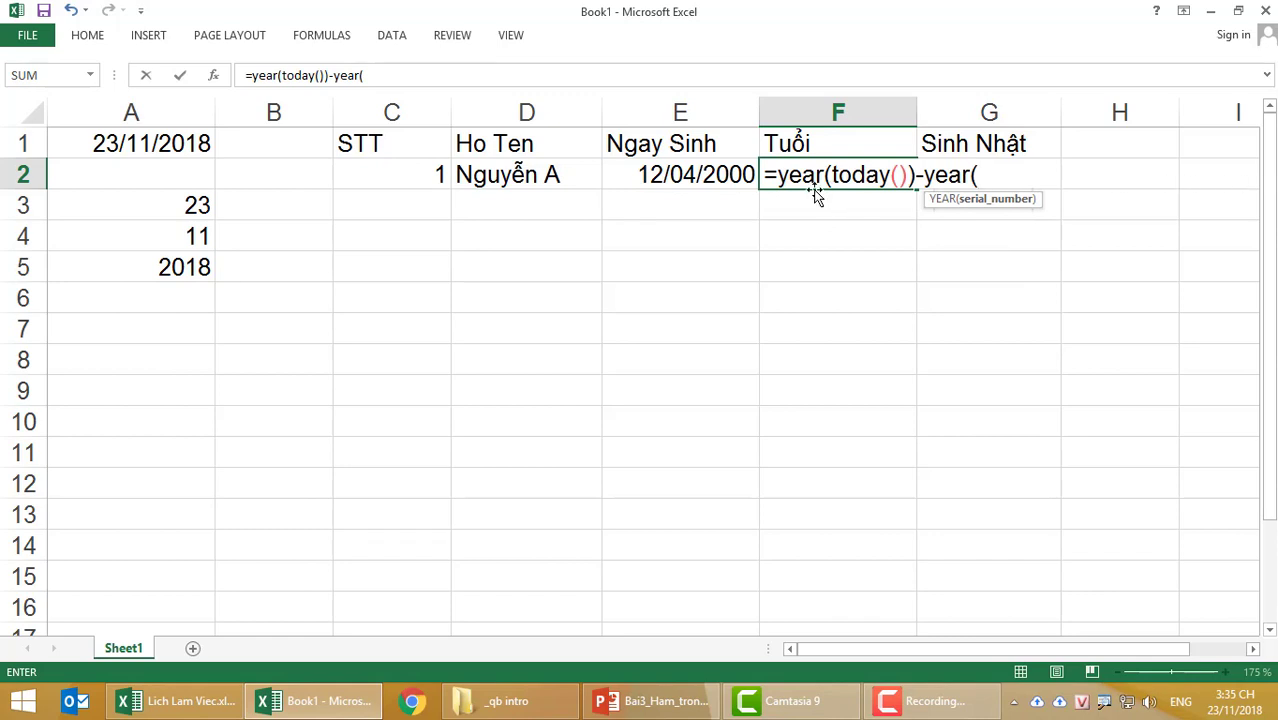
{"action": "left_click", "coordinate": [676, 174]}
{"action": "type", "text": ")"}
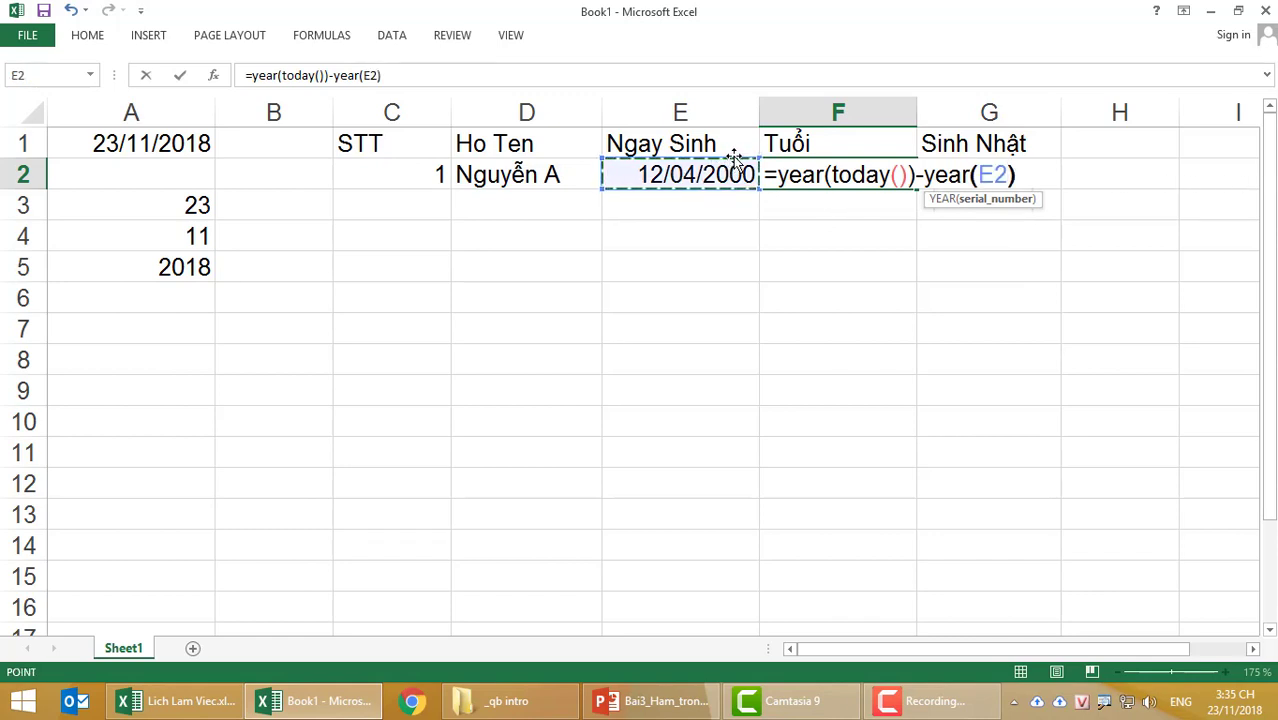
{"action": "key", "text": "Return"}
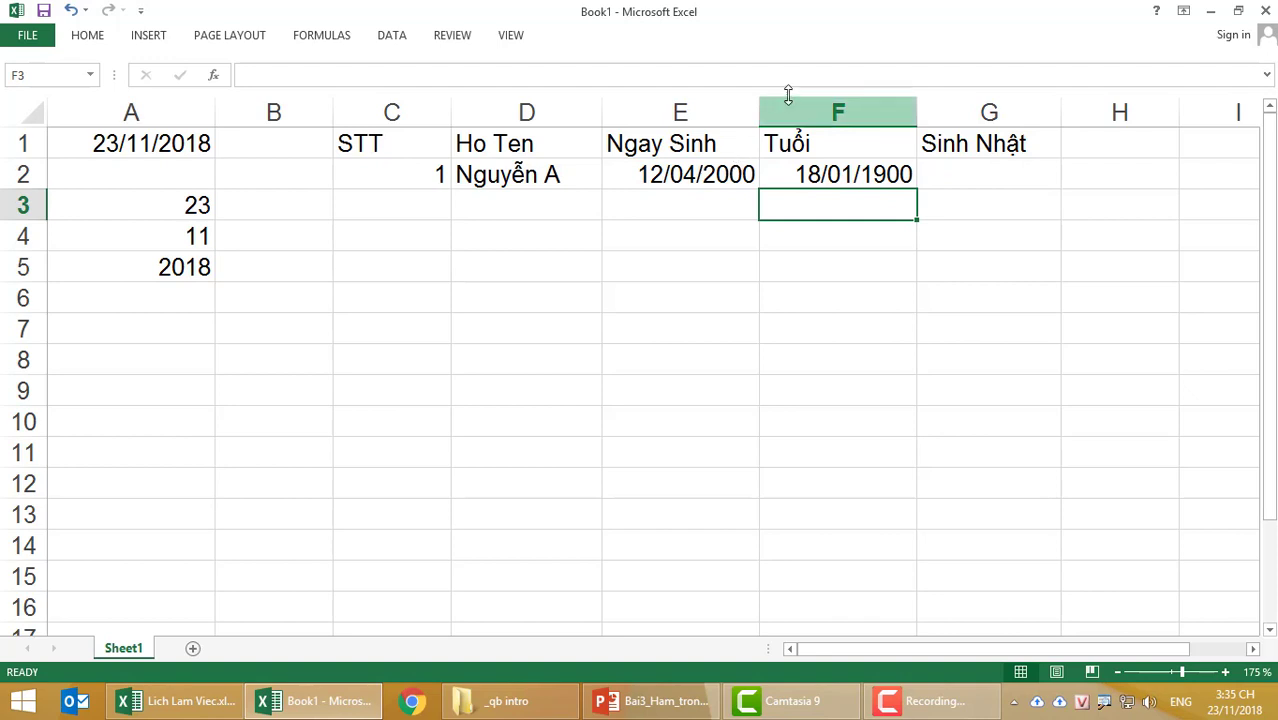
{"action": "left_click", "coordinate": [795, 170]}
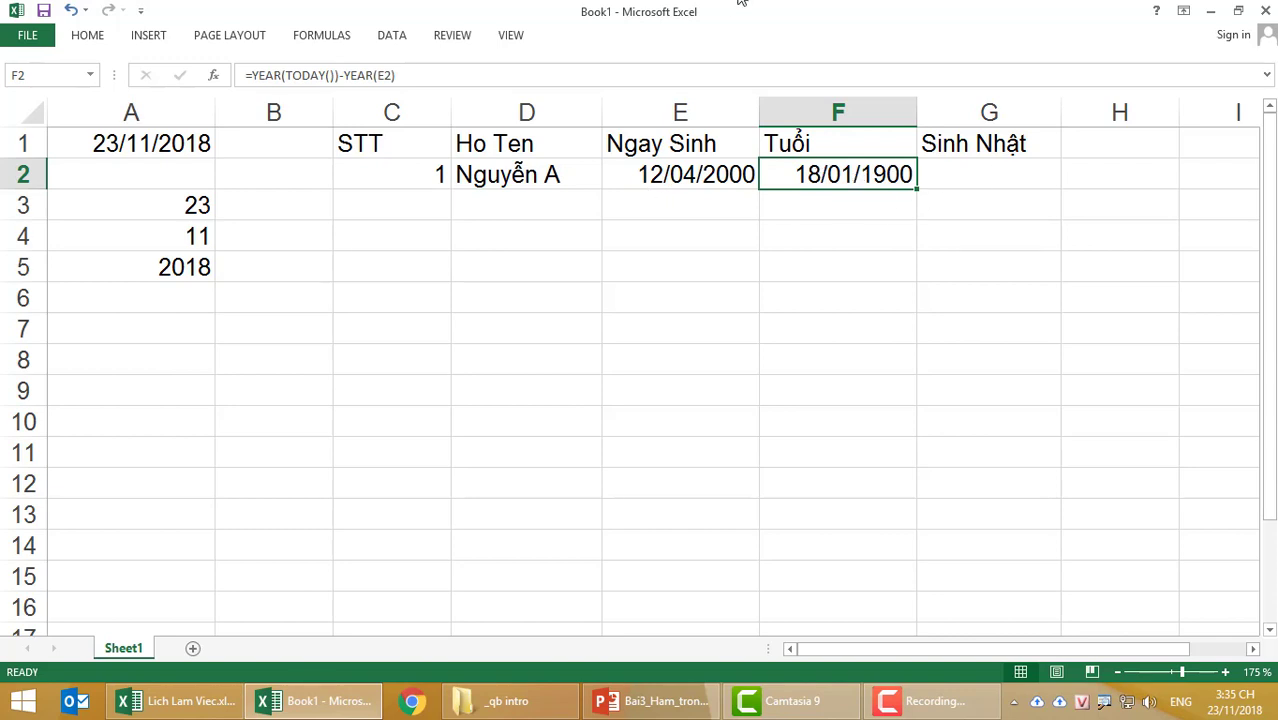
- Pin the ribbon, format F2 as General so the age shows 18, and narrow column F
{"action": "left_click", "coordinate": [88, 35]}
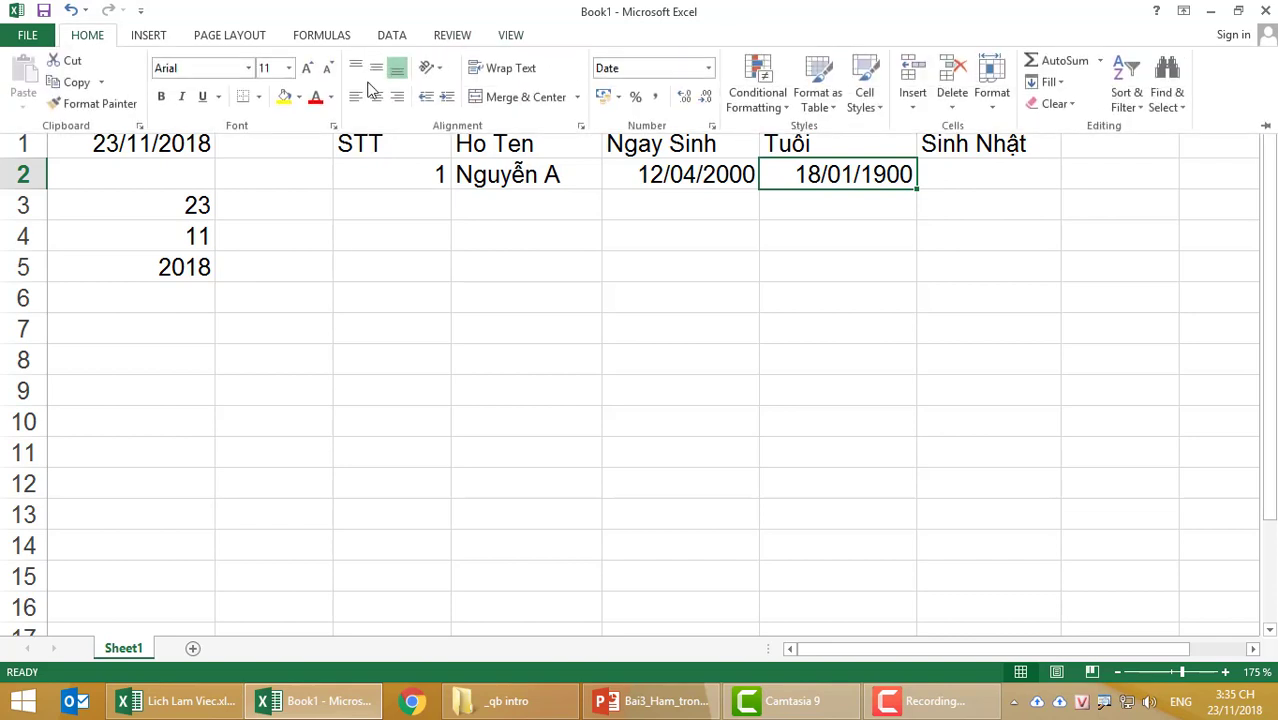
{"action": "left_click", "coordinate": [1265, 125]}
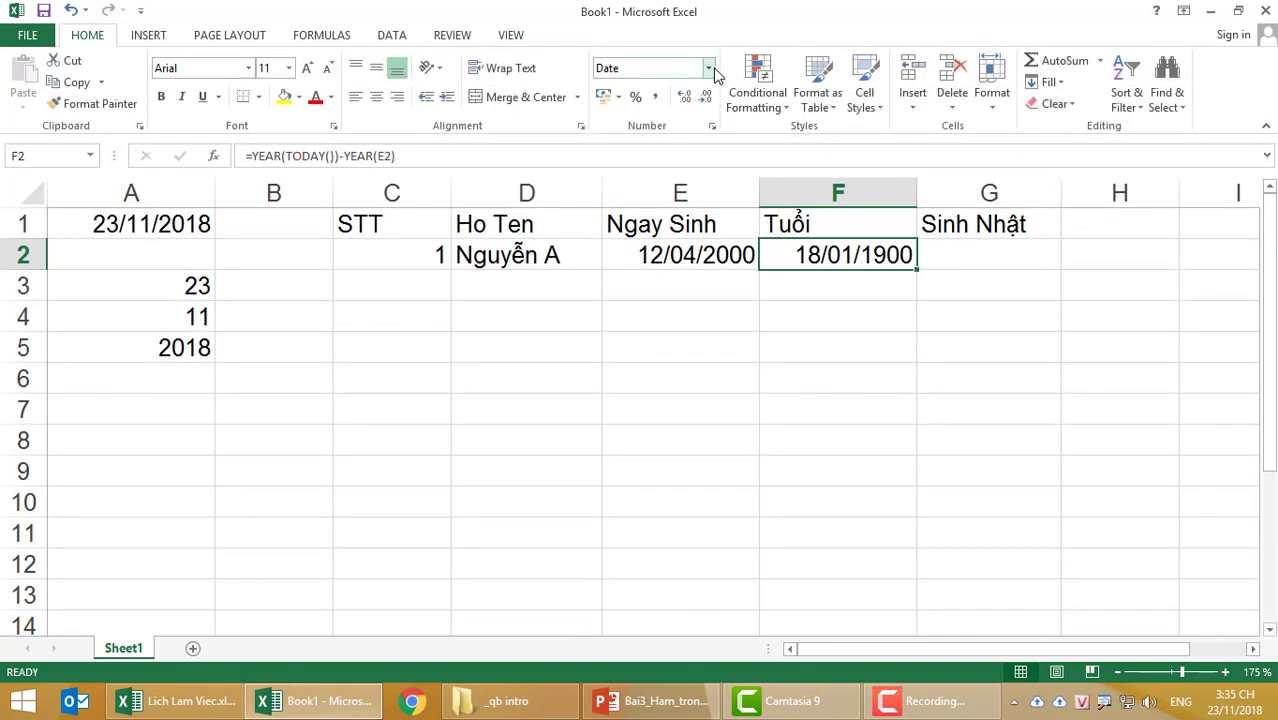
{"action": "left_click", "coordinate": [708, 68]}
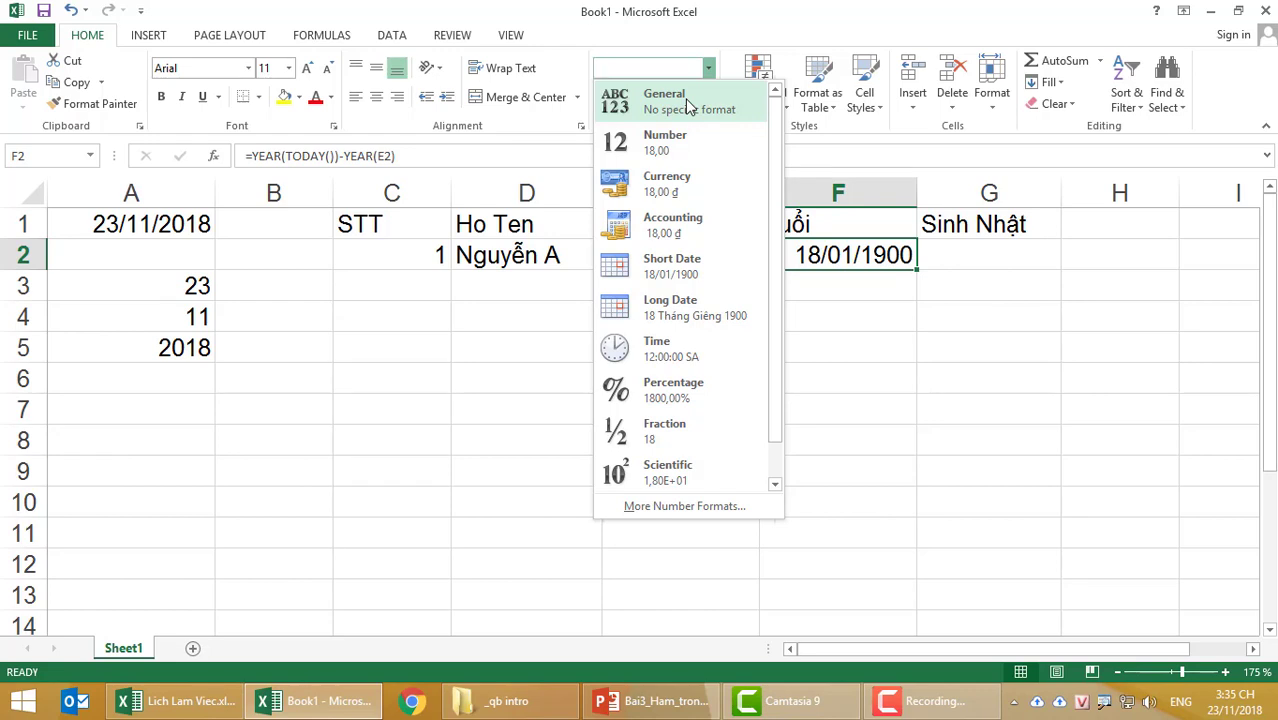
{"action": "left_click", "coordinate": [688, 104]}
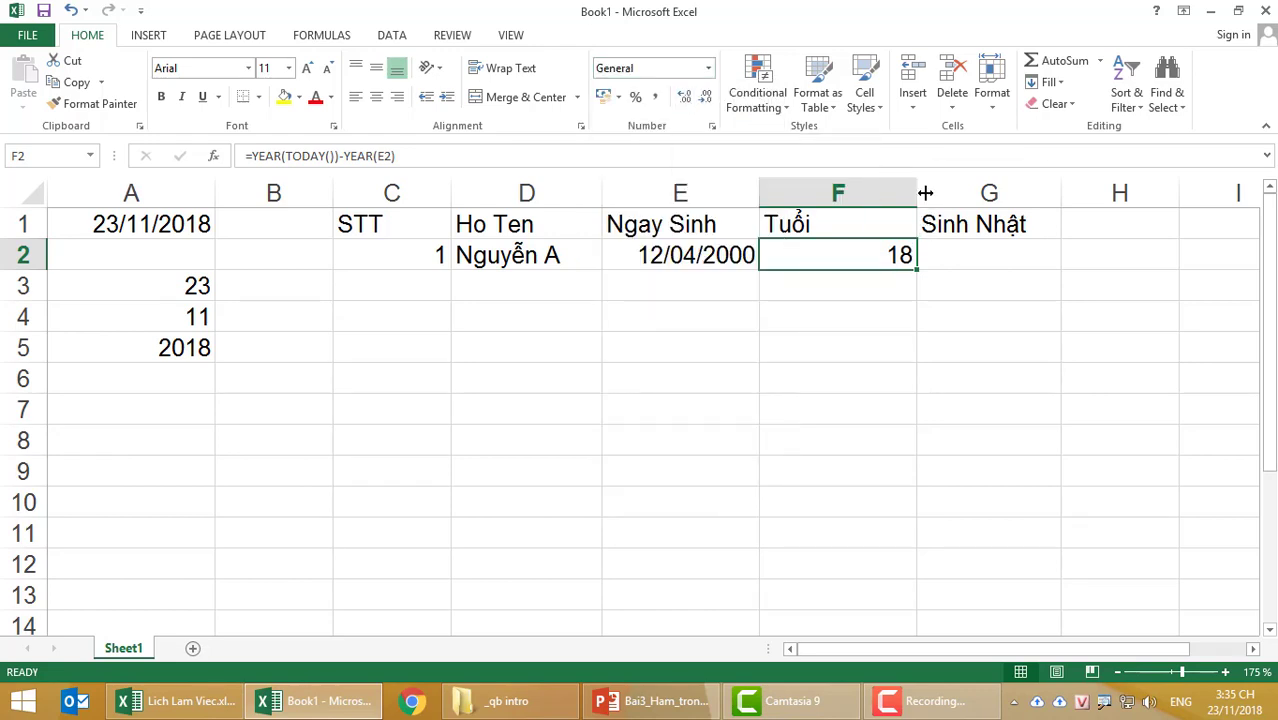
{"action": "left_click_drag", "start_coordinate": [917, 200], "coordinate": [860, 200]}
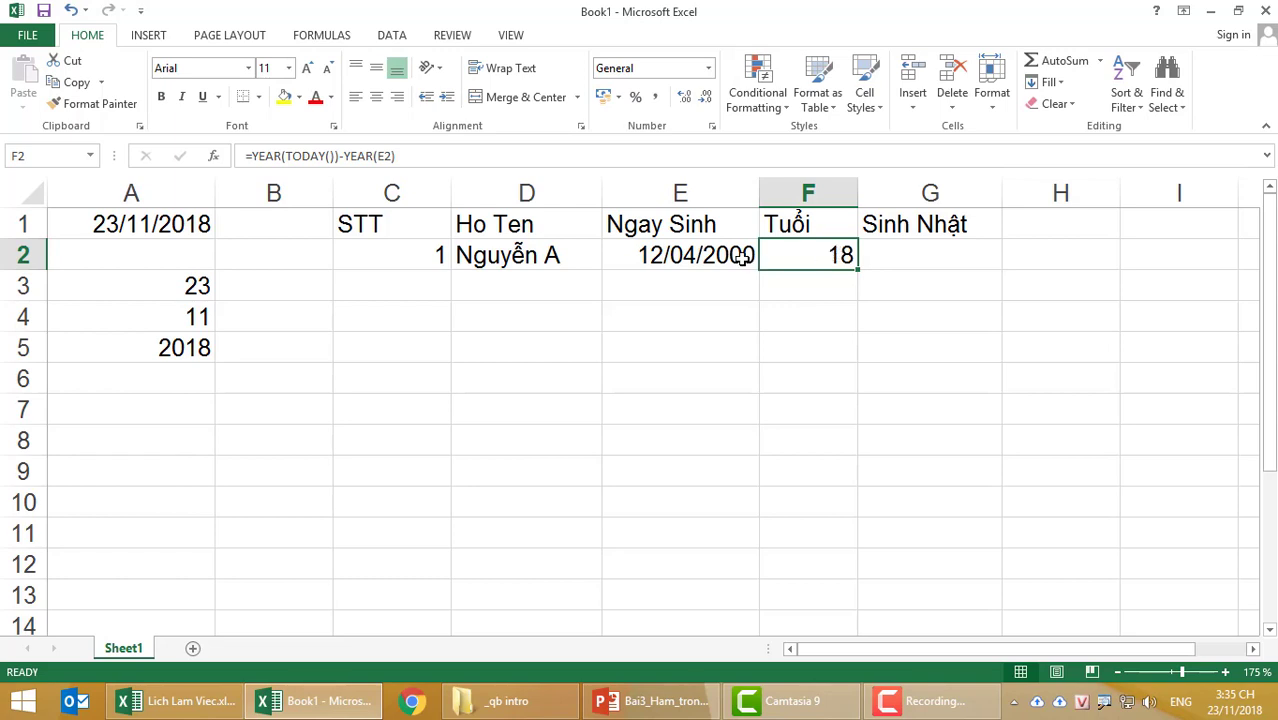
- Fill row 3 with number 2, a second student's name and birth date 2/12/1998, then fill the age formula into F3
{"action": "left_click", "coordinate": [417, 285]}
{"action": "type", "text": "2"}
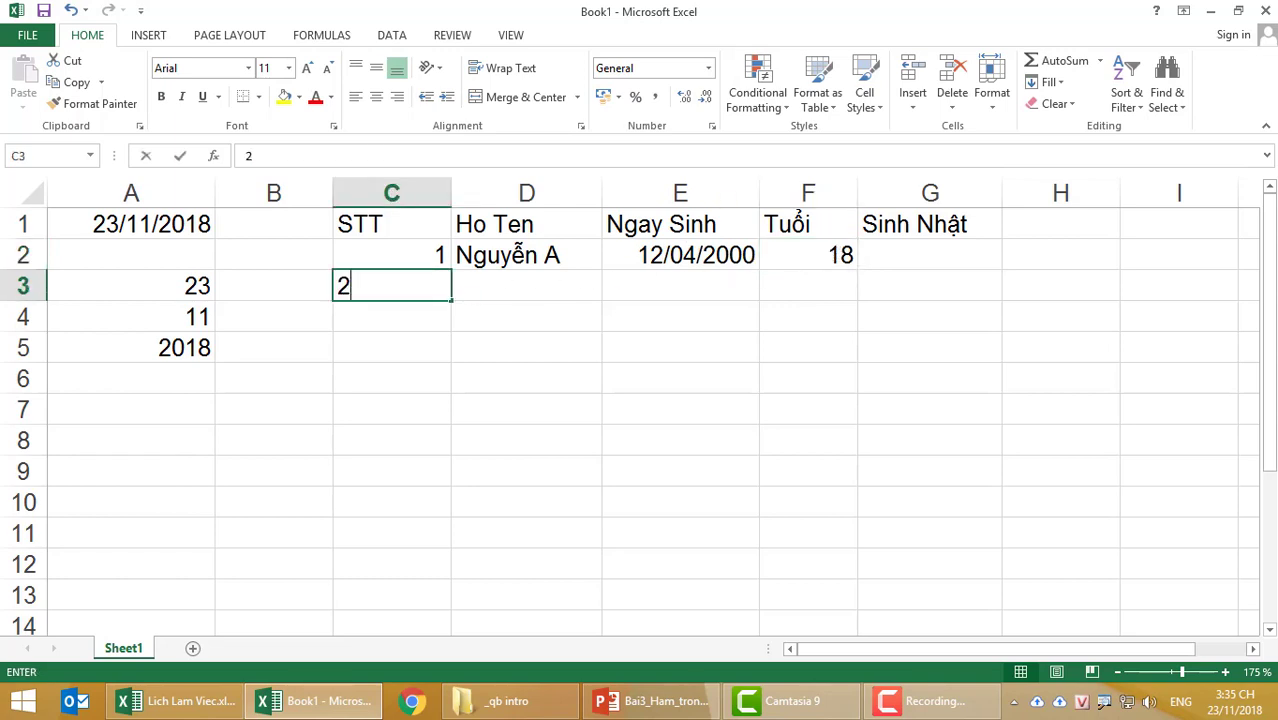
{"action": "key", "text": "Tab"}
{"action": "type", "text": "Tra"}
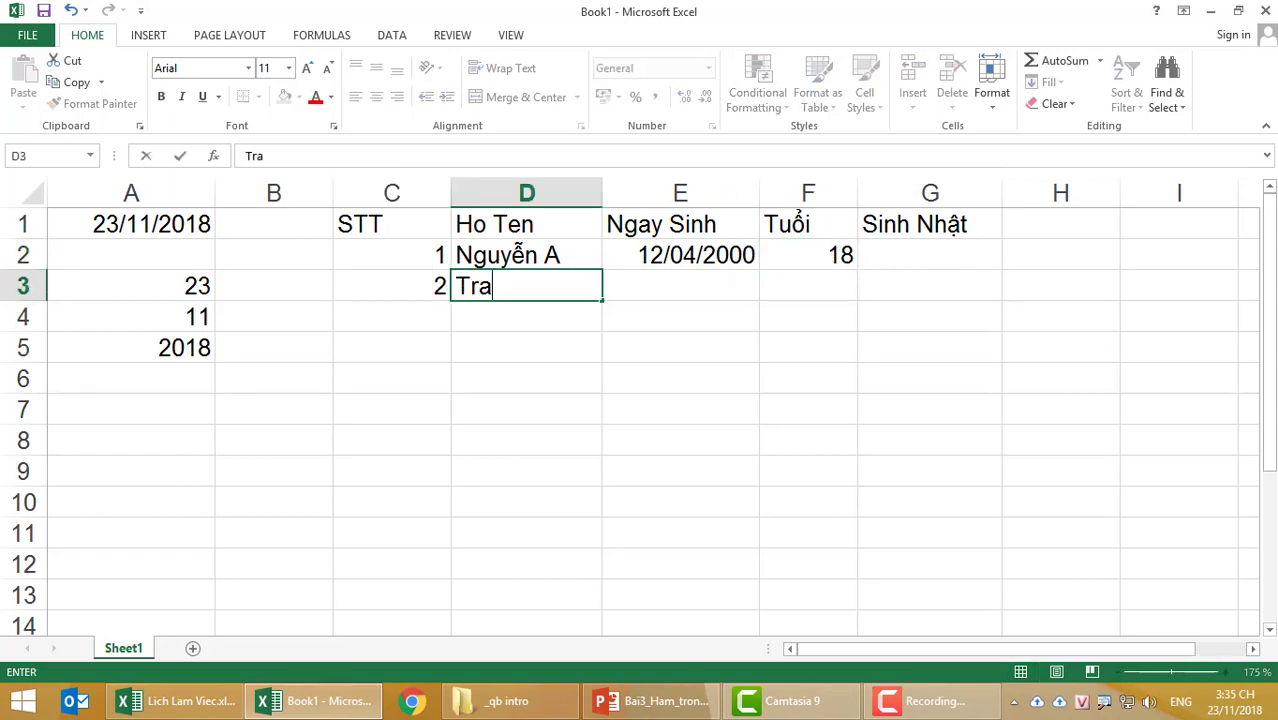
{"action": "type", "text": "naf B"}
{"action": "key", "text": "Tab"}
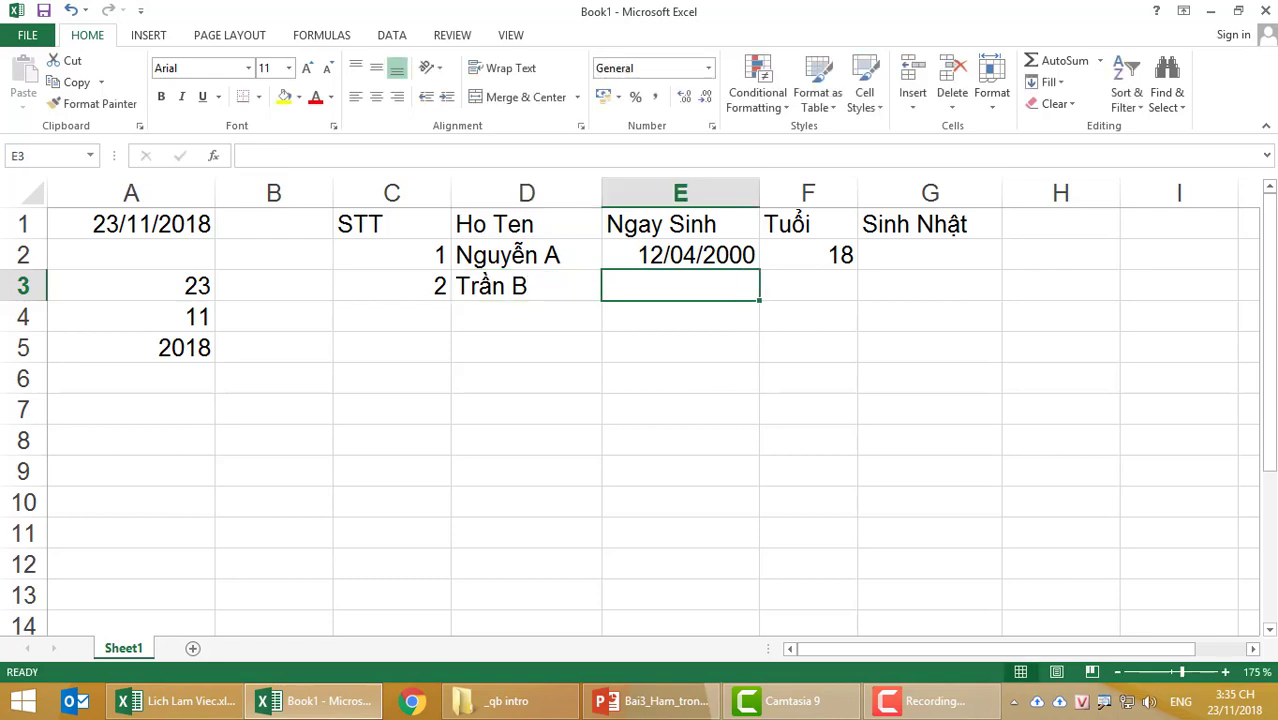
{"action": "type", "text": "2/"}
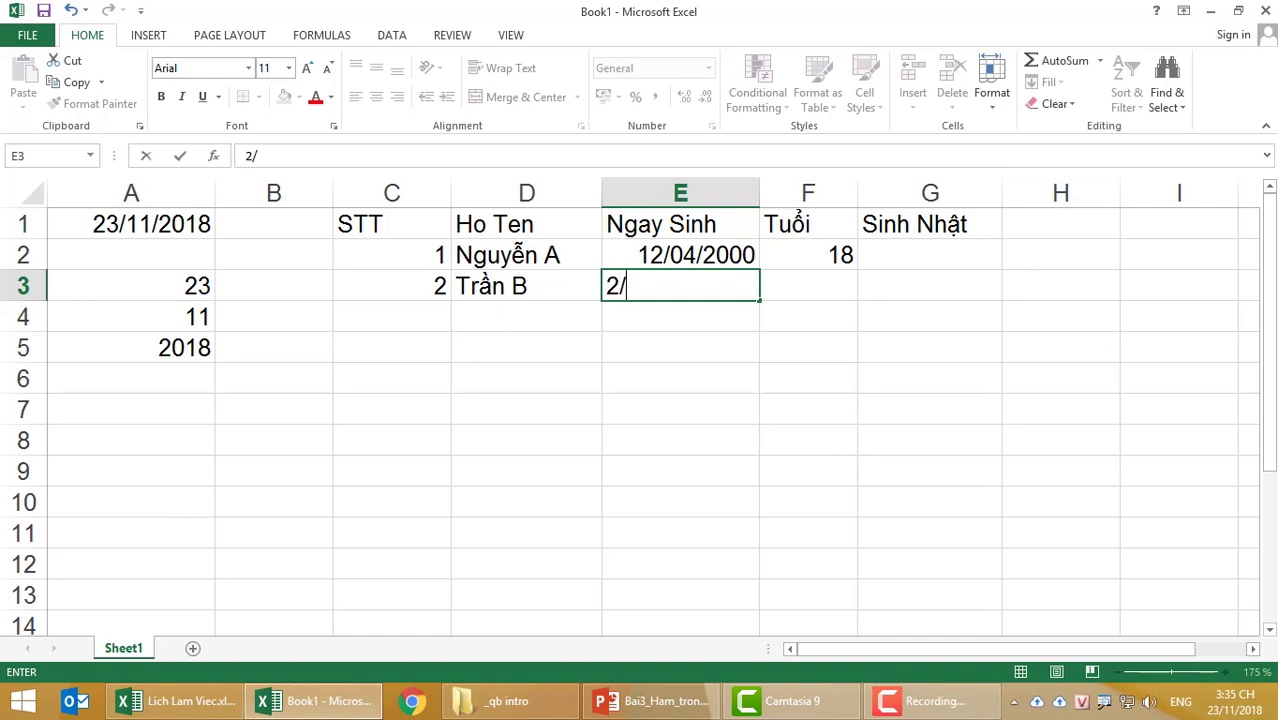
{"action": "type", "text": "12/"}
{"action": "type", "text": "19"}
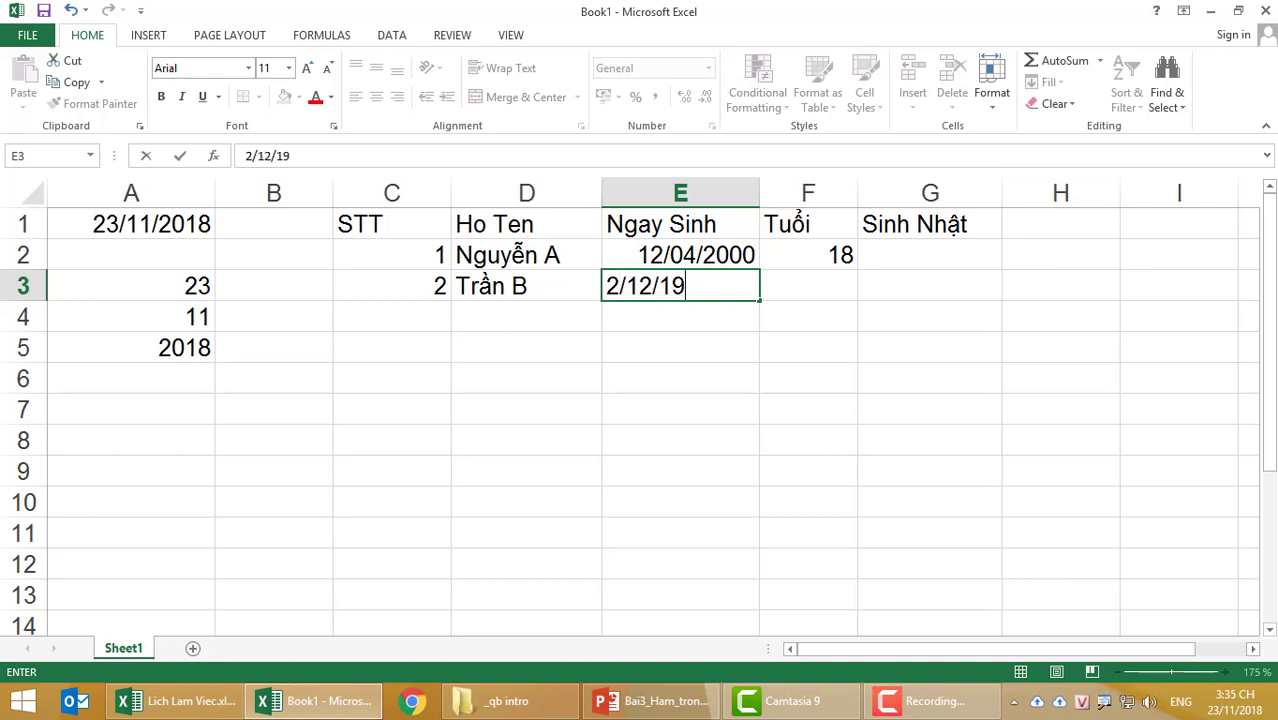
{"action": "type", "text": "98"}
{"action": "key", "text": "Tab"}
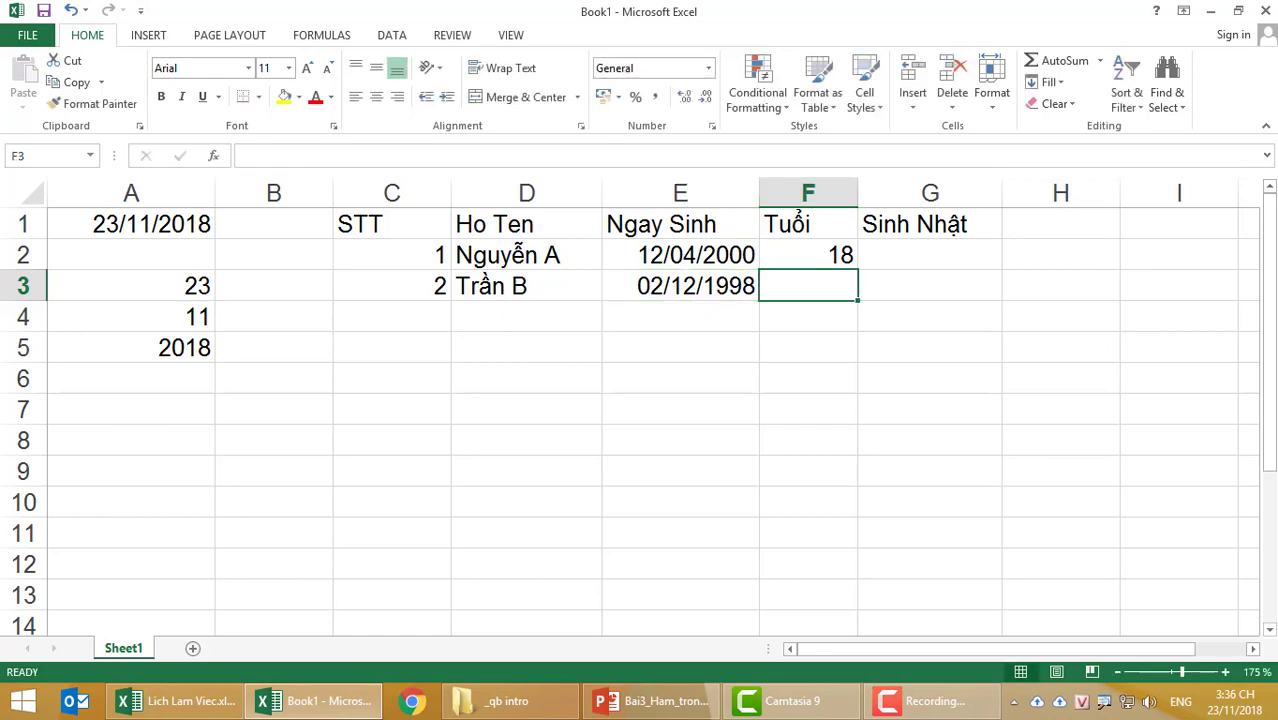
{"action": "key", "text": "ctrl+d"}
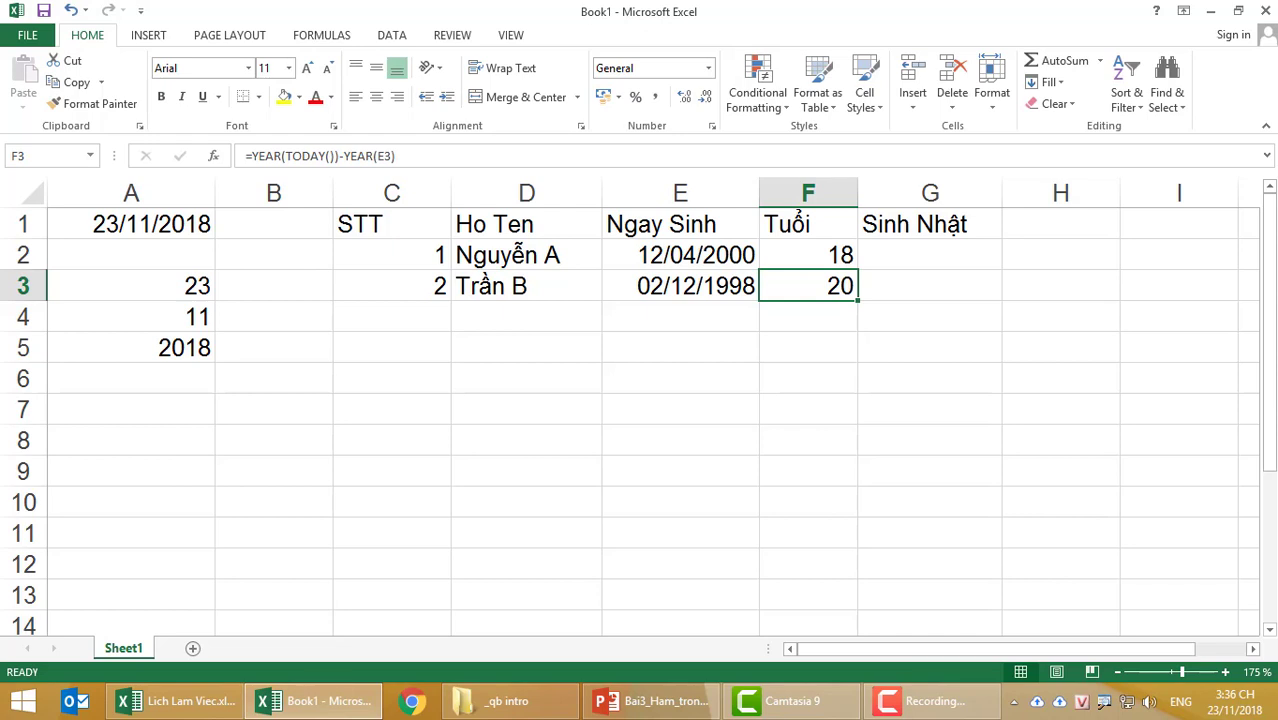
{"action": "key", "text": "Up"}
{"action": "key", "text": "Right"}
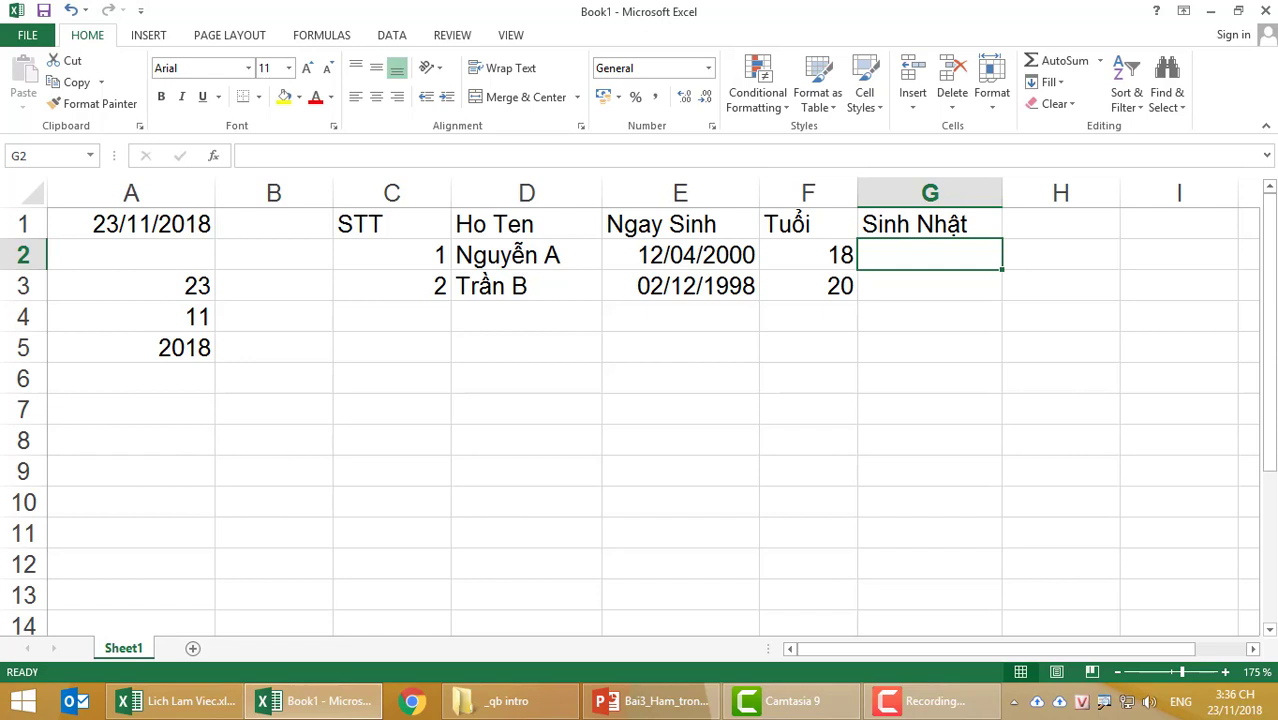
- Widen column G and insert three blank columns before Sinh Nhật, moving it to column J
{"action": "left_click_drag", "start_coordinate": [1002, 193], "coordinate": [1036, 193]}
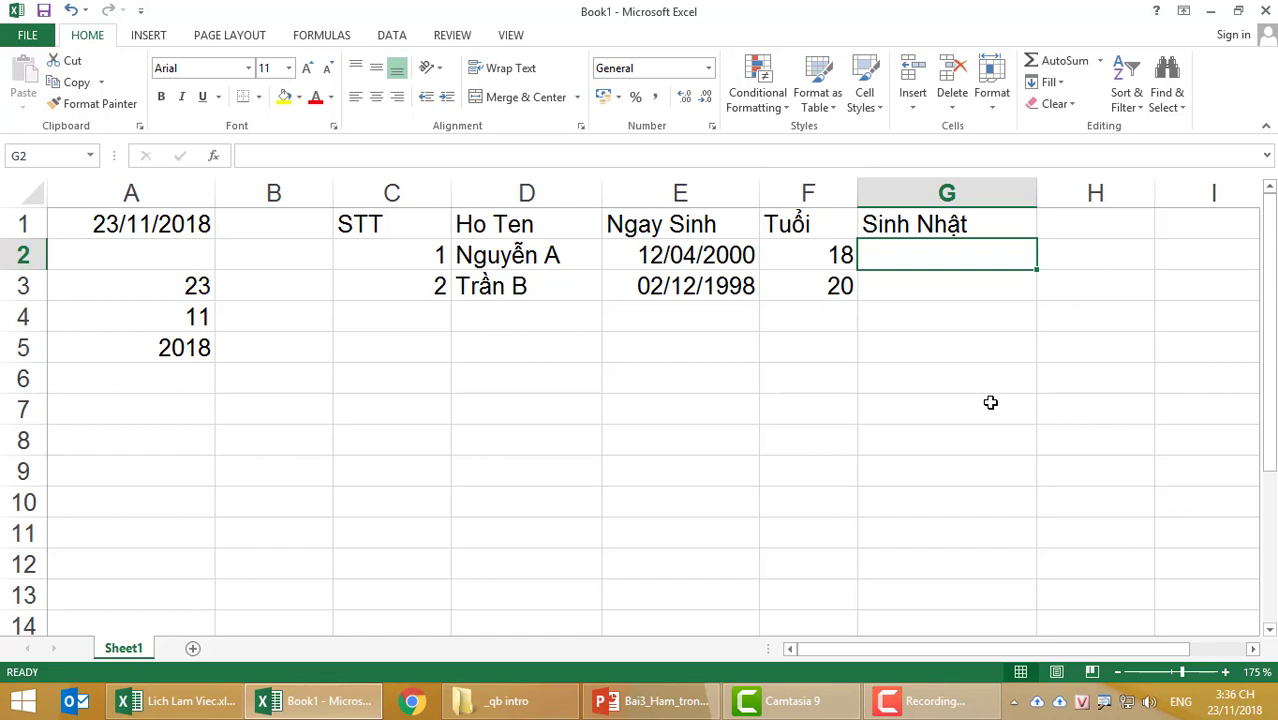
{"action": "right_click", "coordinate": [961, 205]}
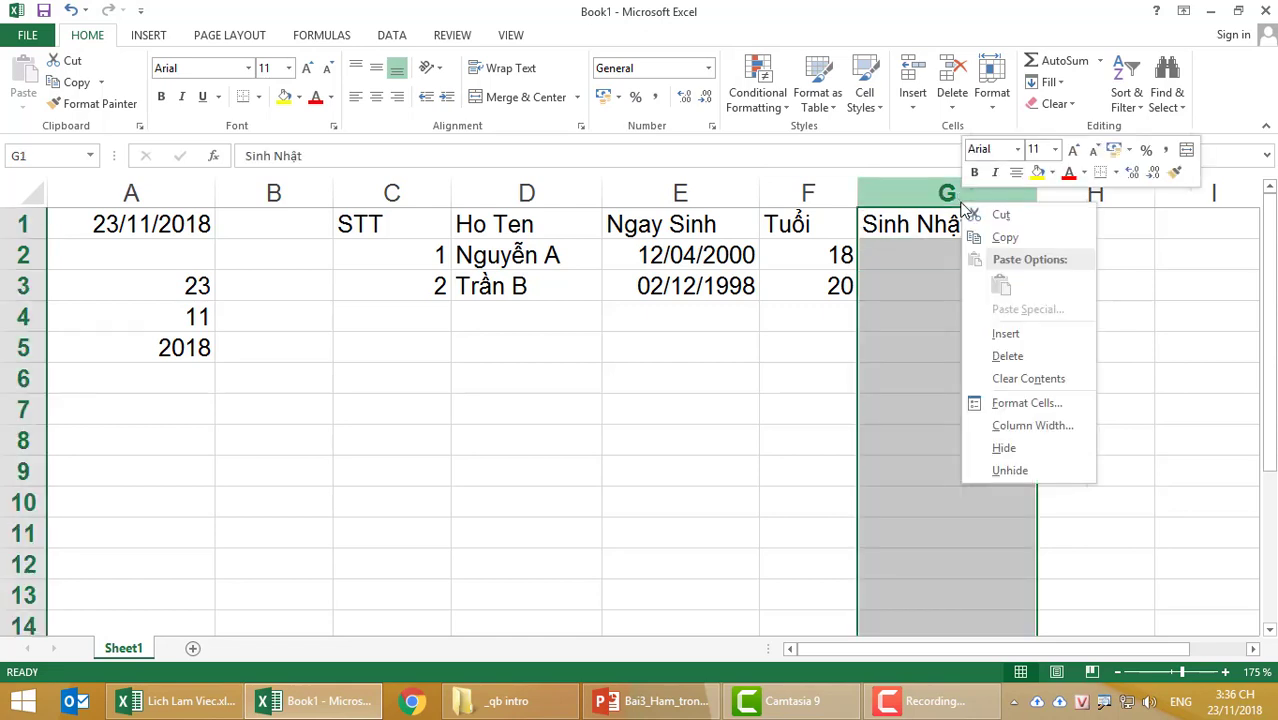
{"action": "left_click", "coordinate": [1002, 334]}
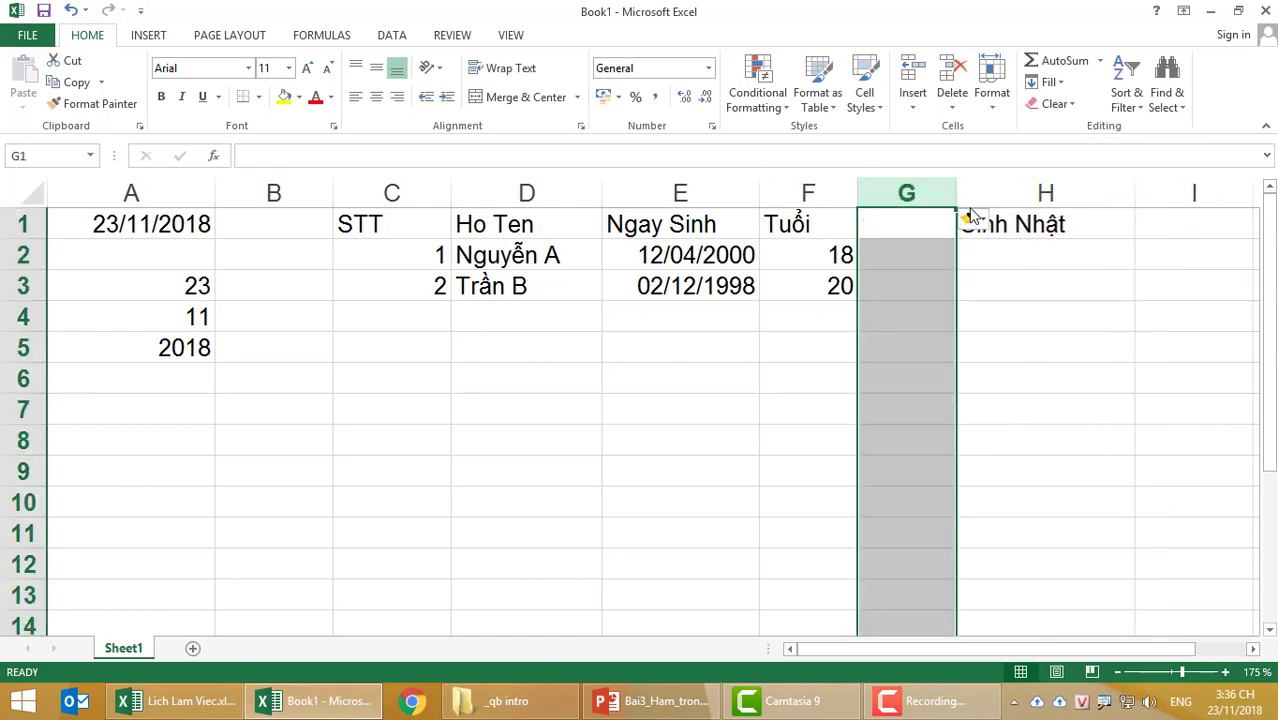
{"action": "right_click", "coordinate": [912, 192]}
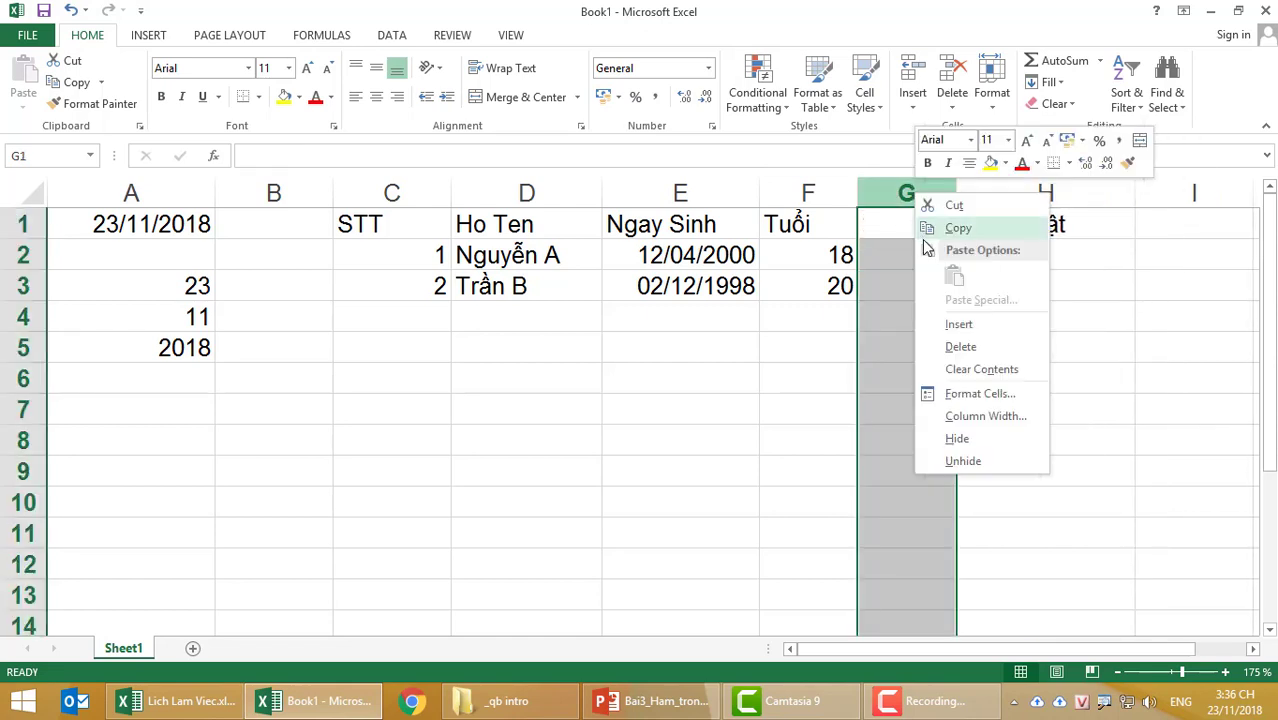
{"action": "left_click", "coordinate": [942, 328]}
{"action": "right_click", "coordinate": [918, 183]}
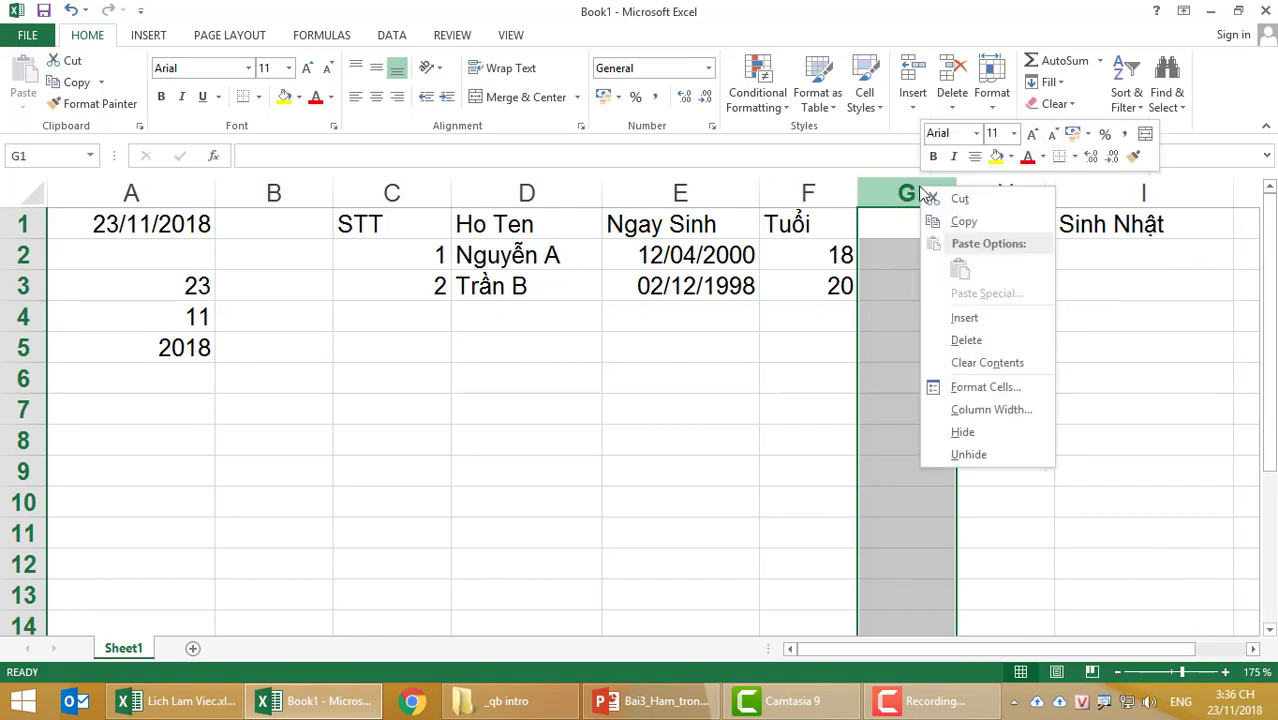
{"action": "left_click", "coordinate": [972, 321]}
{"action": "left_click", "coordinate": [922, 236]}
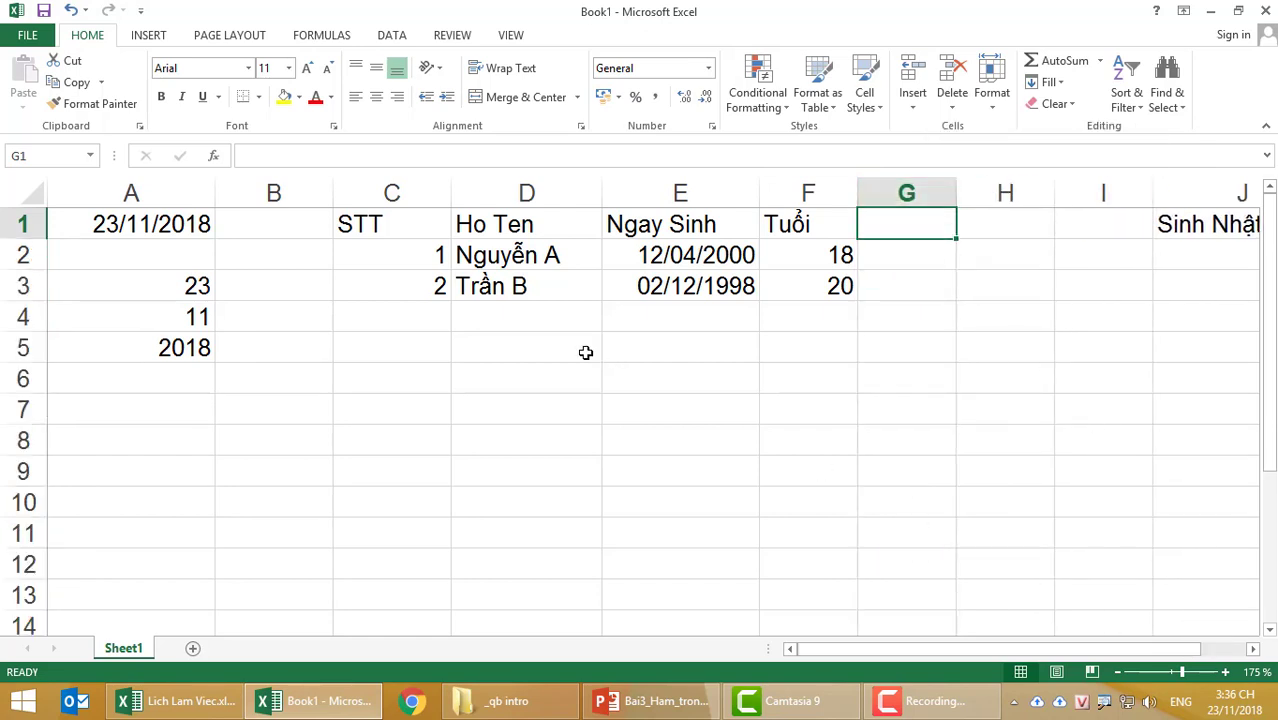
- Hide columns A and B
{"action": "left_click_drag", "start_coordinate": [260, 193], "coordinate": [100, 193]}
{"action": "right_click", "coordinate": [176, 252]}
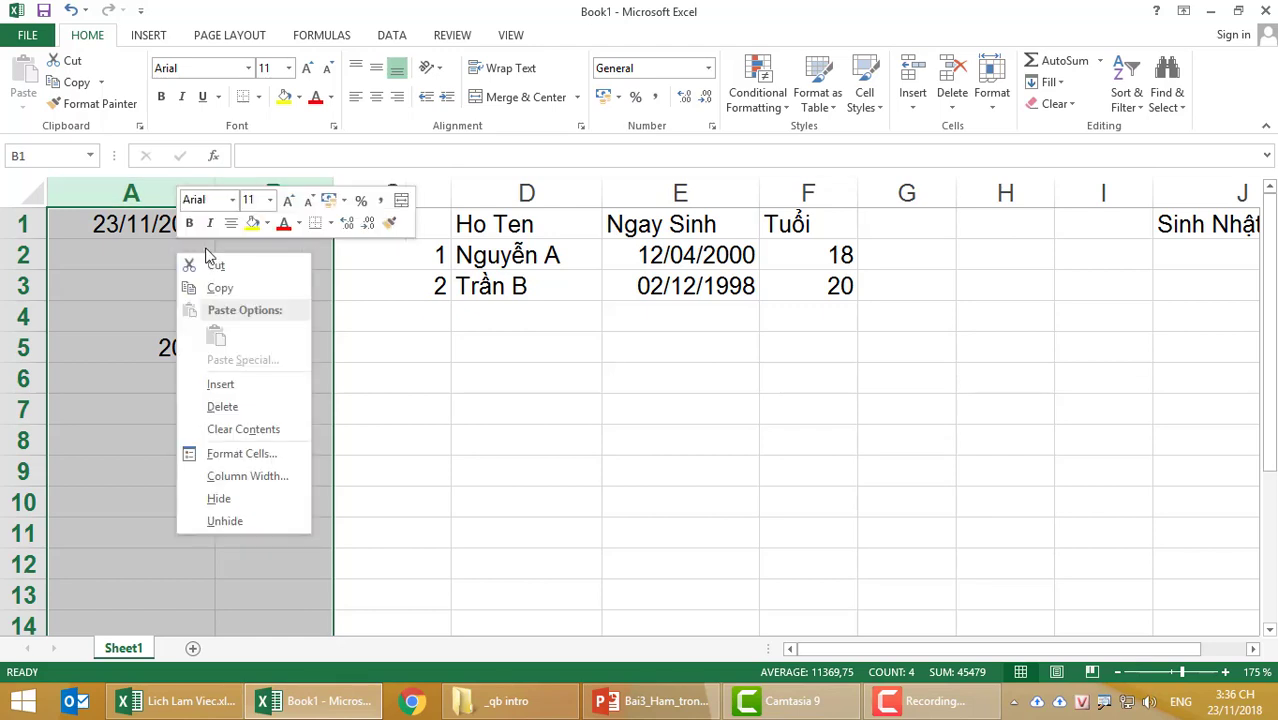
{"action": "left_click", "coordinate": [244, 498]}
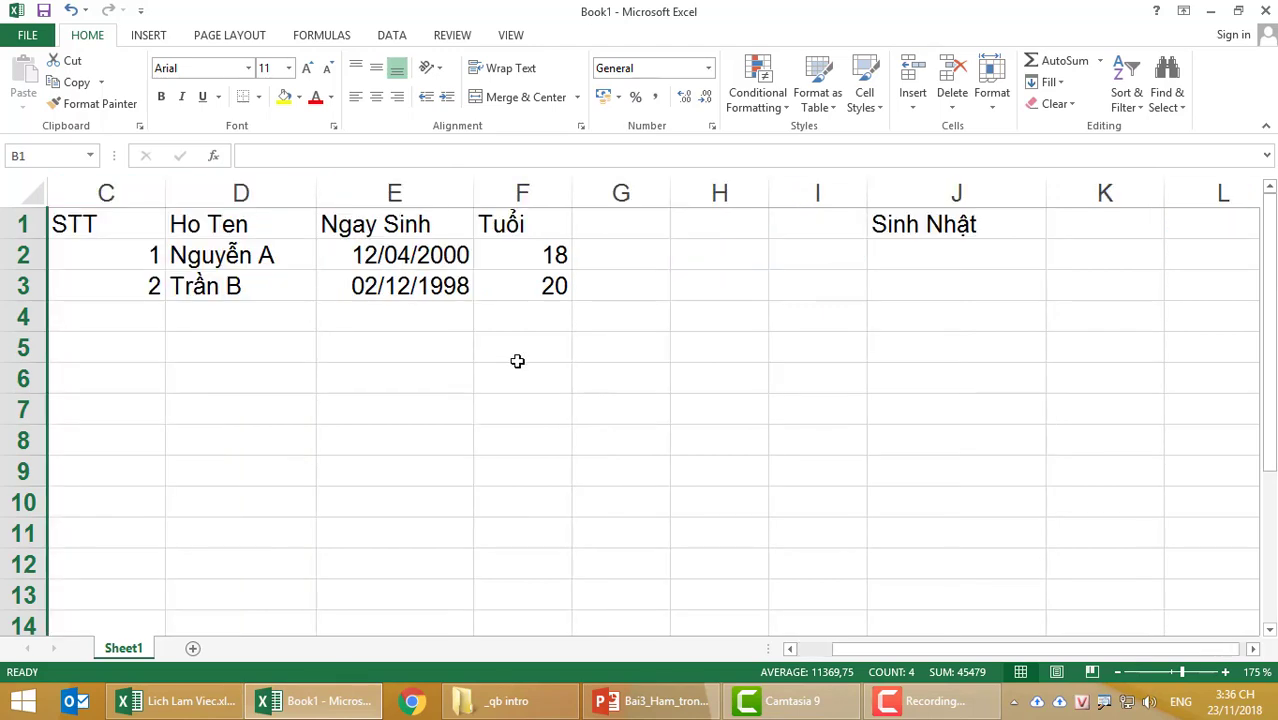
{"action": "left_click", "coordinate": [632, 222]}
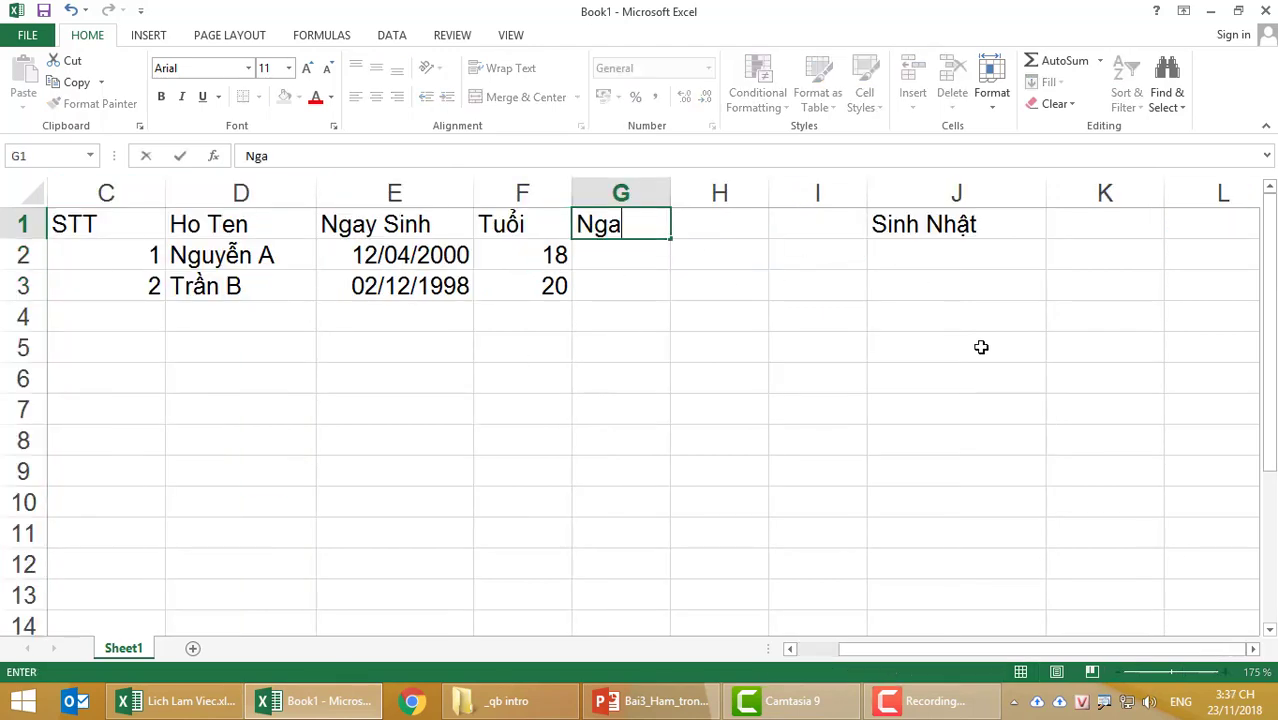
- Type headings Ngày, Tháng and Năm in G1:I1
{"action": "type", "text": "Ngày"}
{"action": "key", "text": "Tab"}
{"action": "type", "text": "Y"}
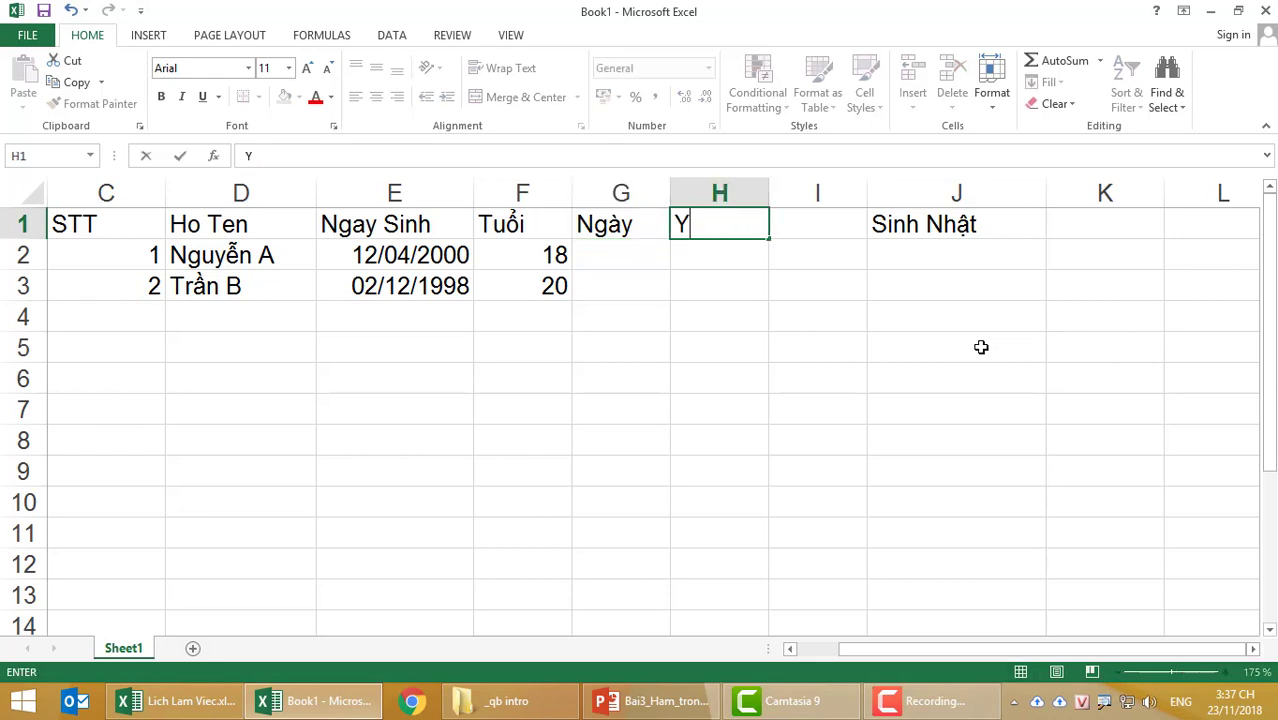
{"action": "key", "text": "BackSpace"}
{"action": "type", "text": "Than"}
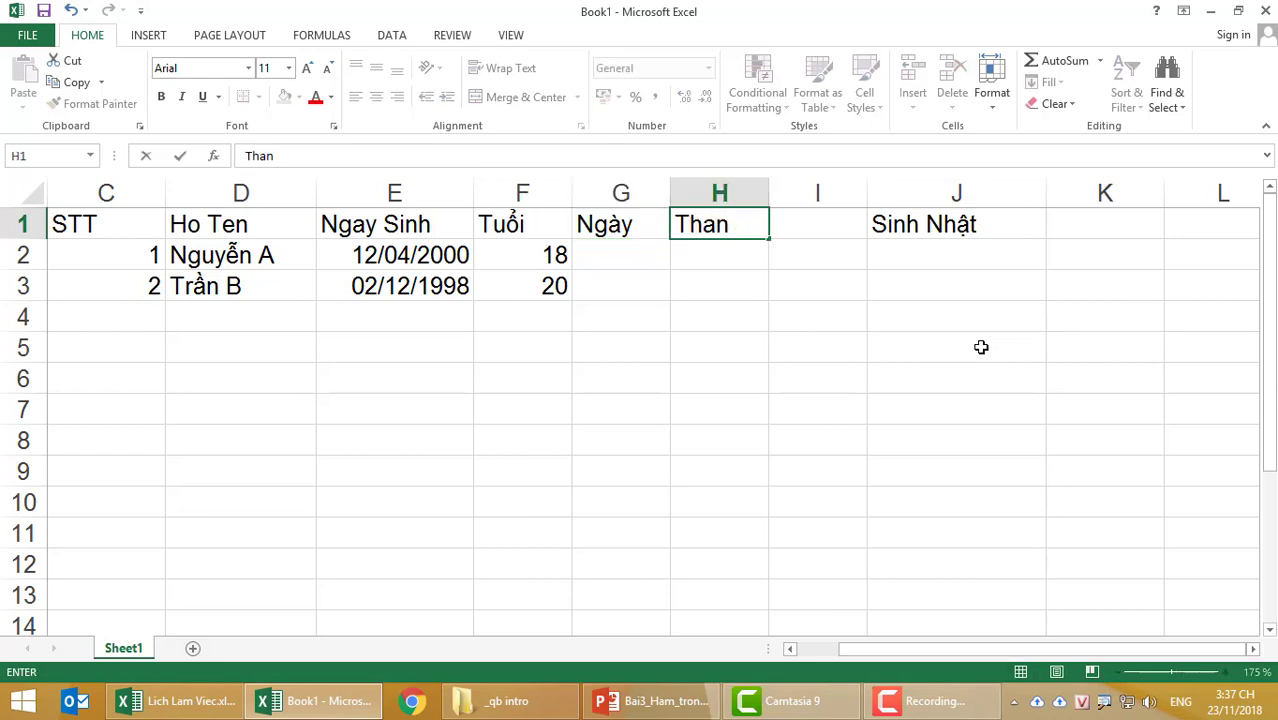
{"action": "type", "text": "gs"}
{"action": "key", "text": "Tab"}
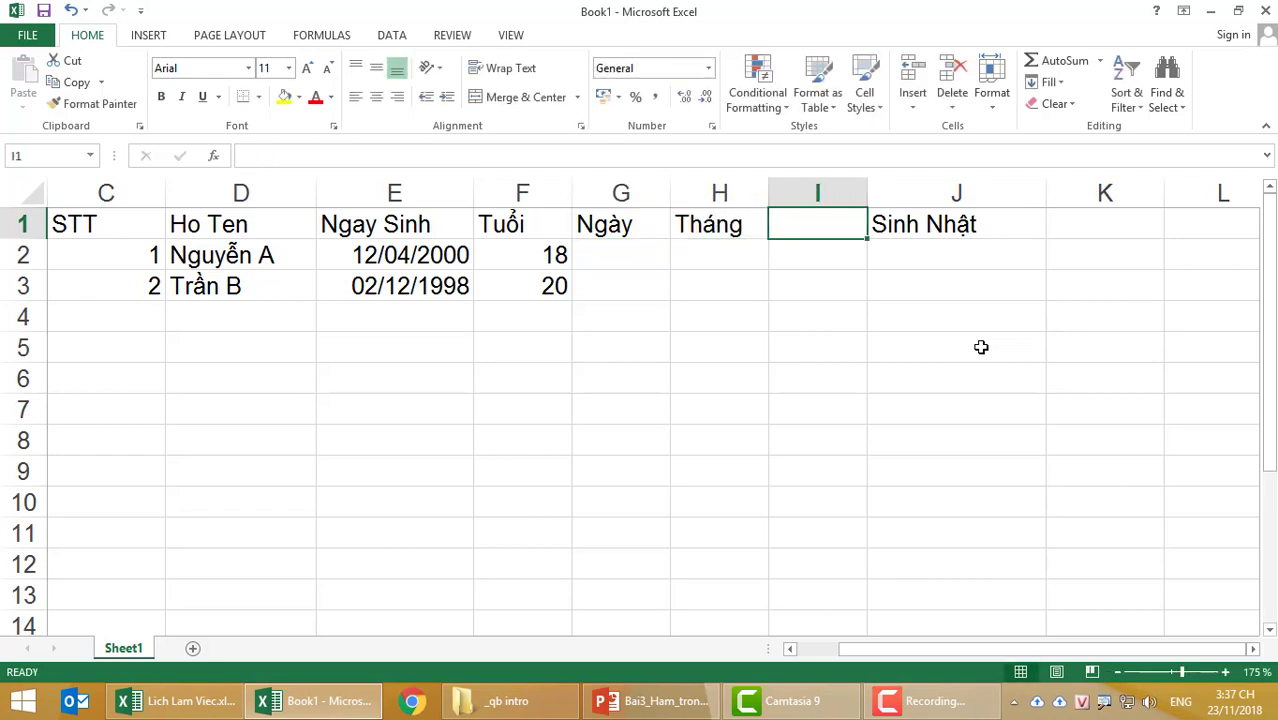
{"action": "type", "text": "Namw"}
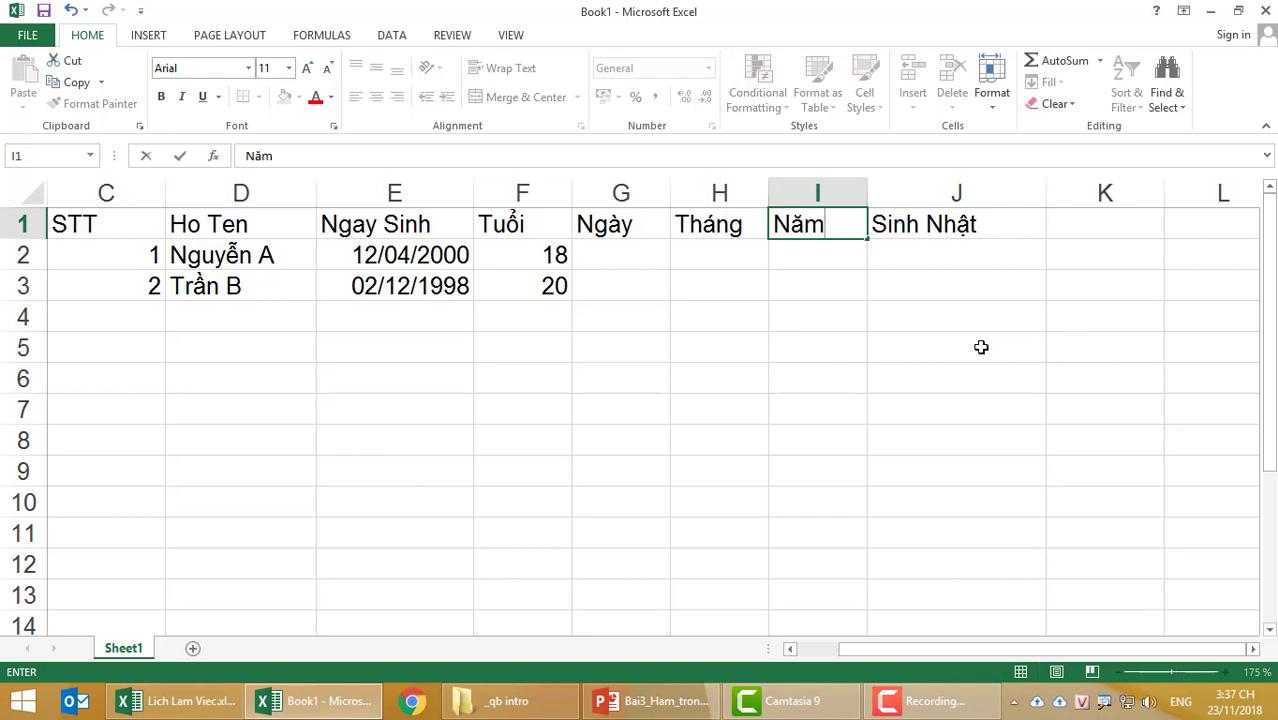
{"action": "key", "text": "Return"}
{"action": "key", "text": "Left"}
{"action": "key", "text": "Left"}
- Enter =DAY(E2) in G2 and =MONTH(E2) in H2, giving 12 and 4
{"action": "type", "text": "="}
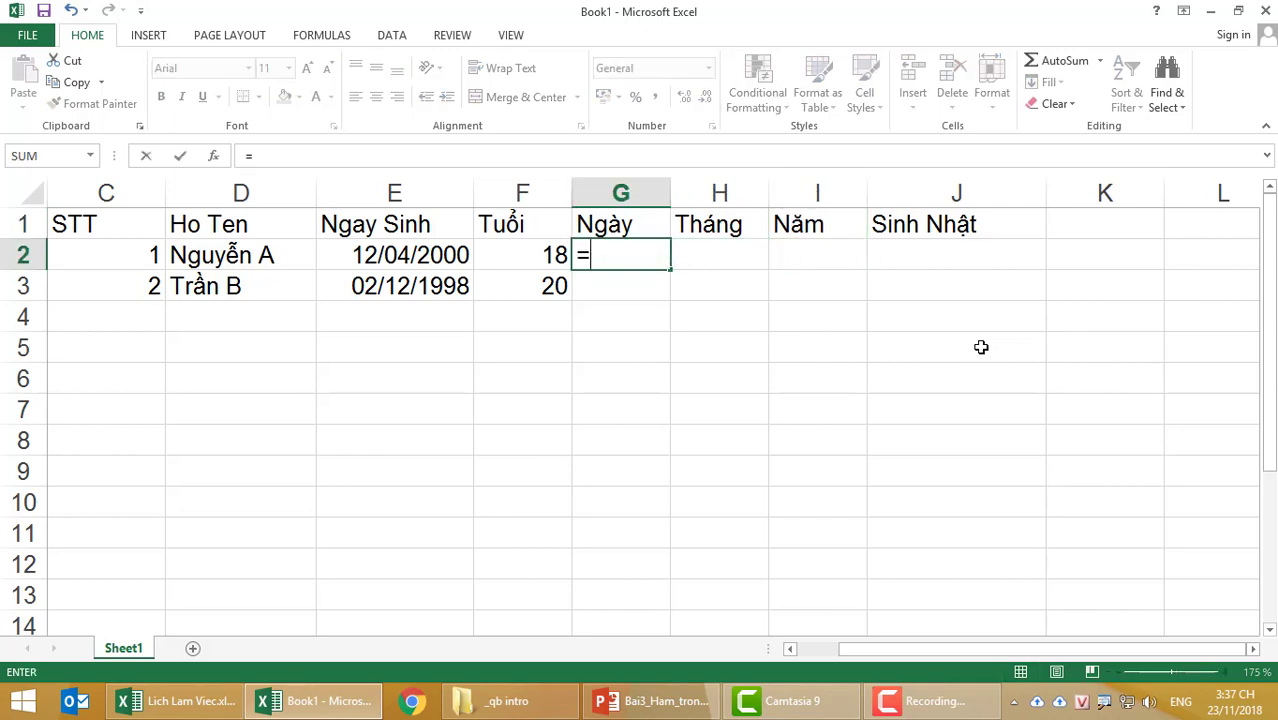
{"action": "type", "text": "day("}
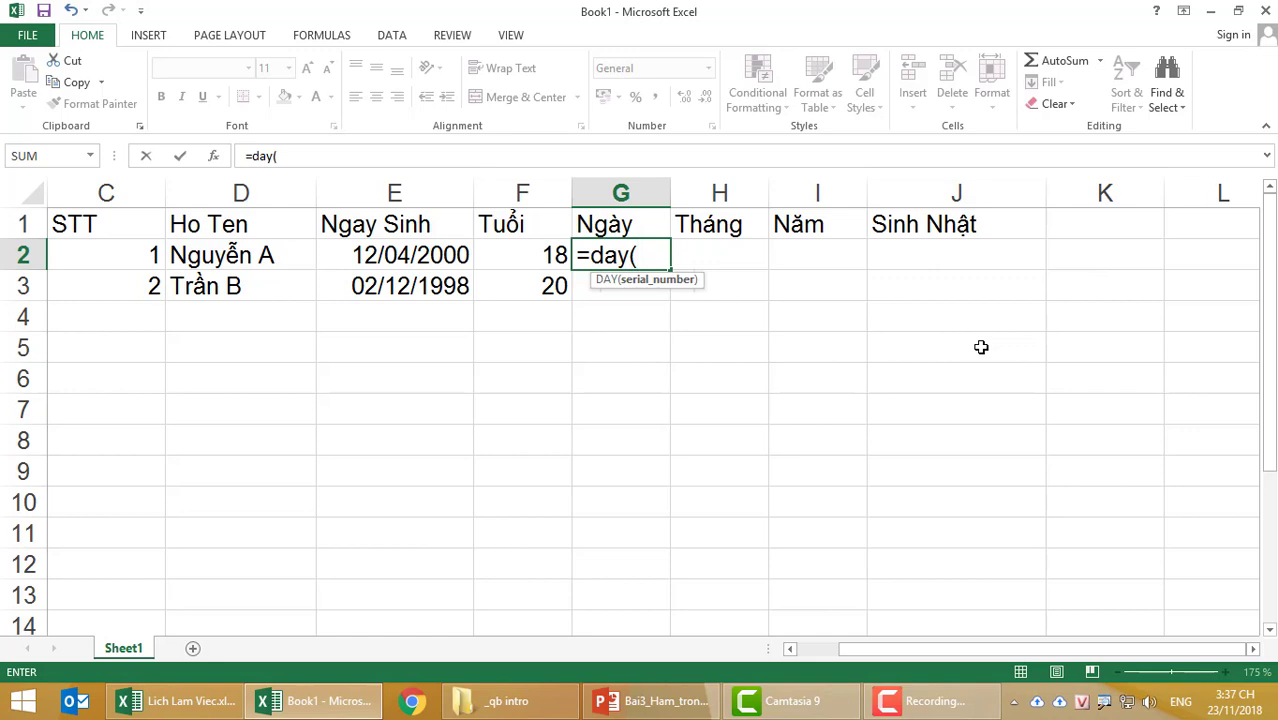
{"action": "left_click", "coordinate": [425, 257]}
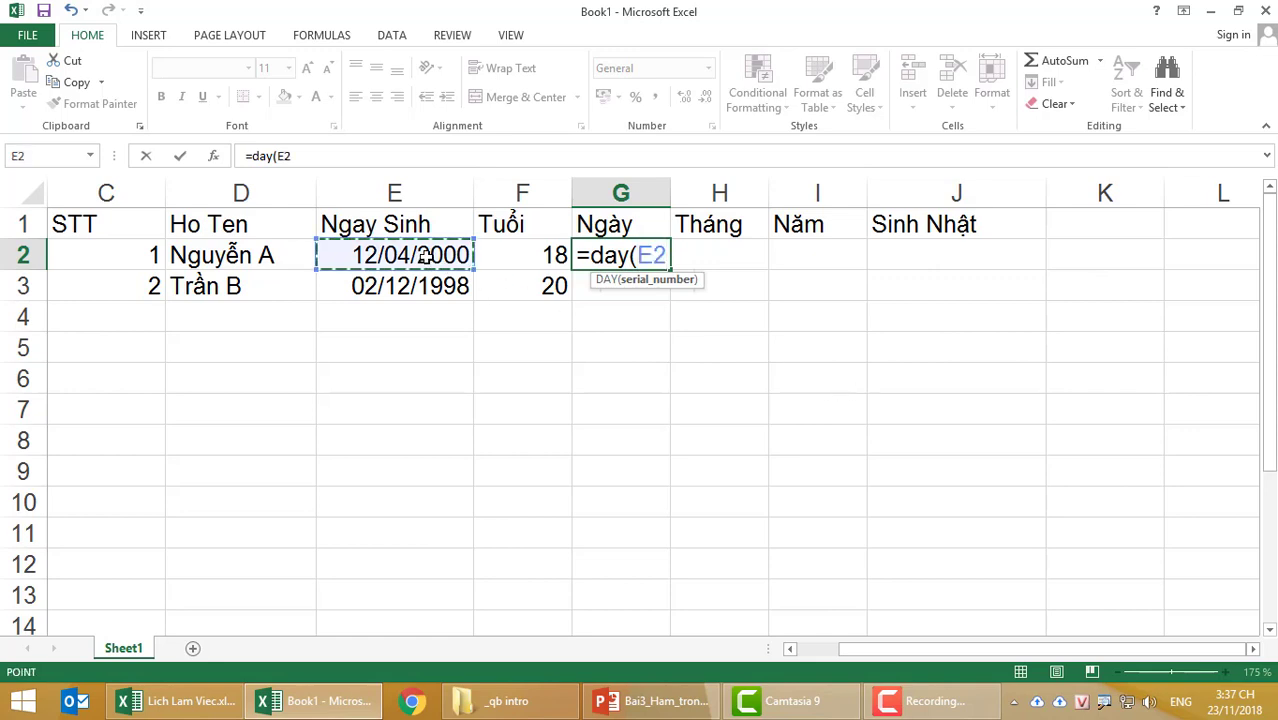
{"action": "type", "text": ")"}
{"action": "key", "text": "Tab"}
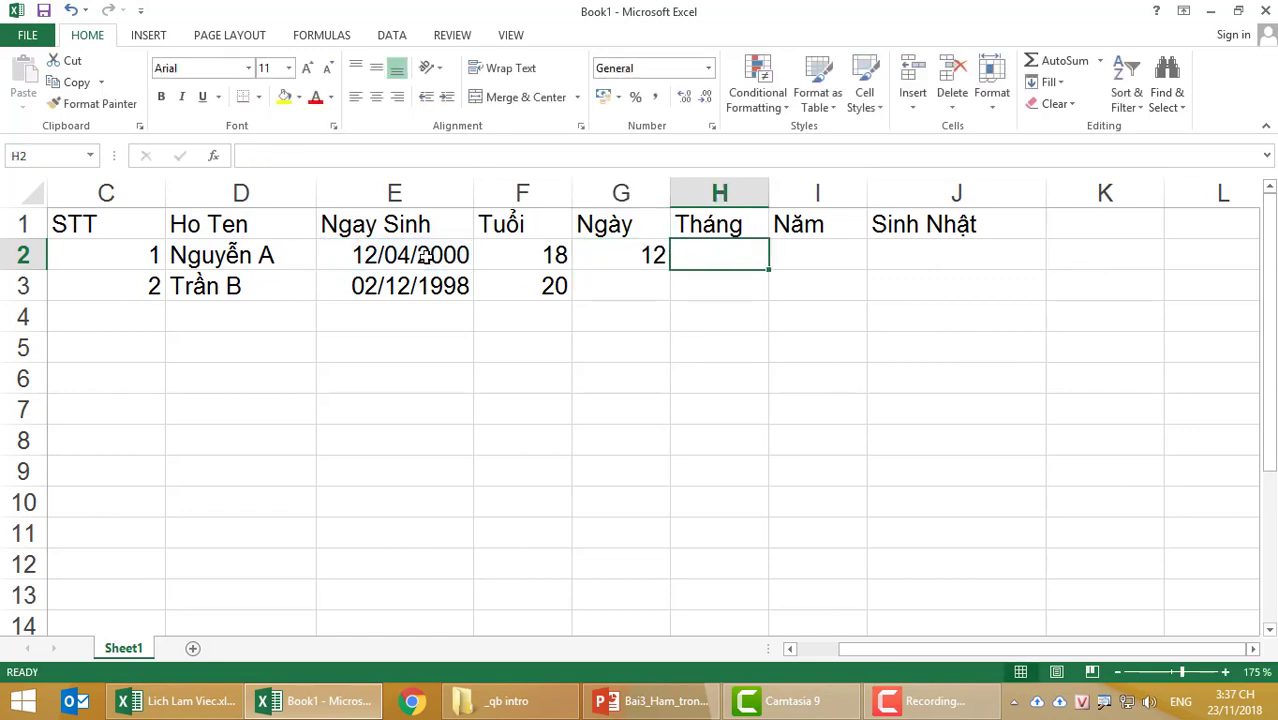
{"action": "type", "text": "="}
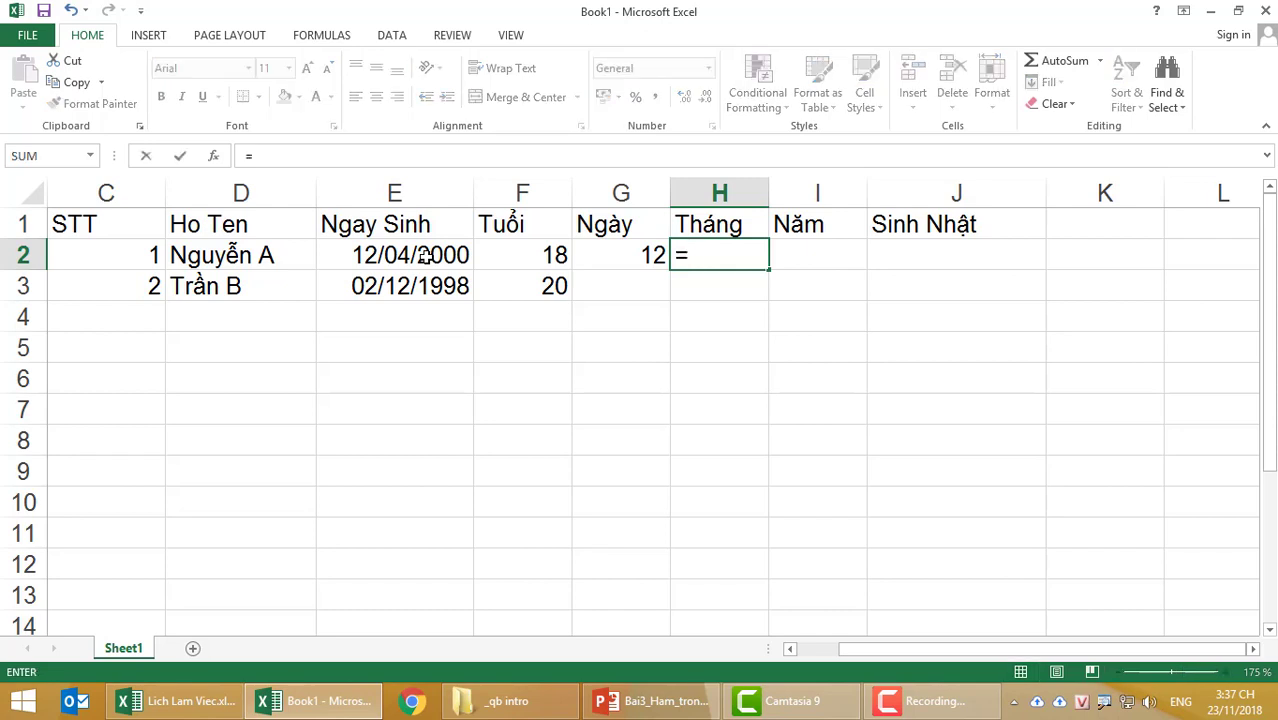
{"action": "type", "text": "mou"}
{"action": "key", "text": "BackSpace"}
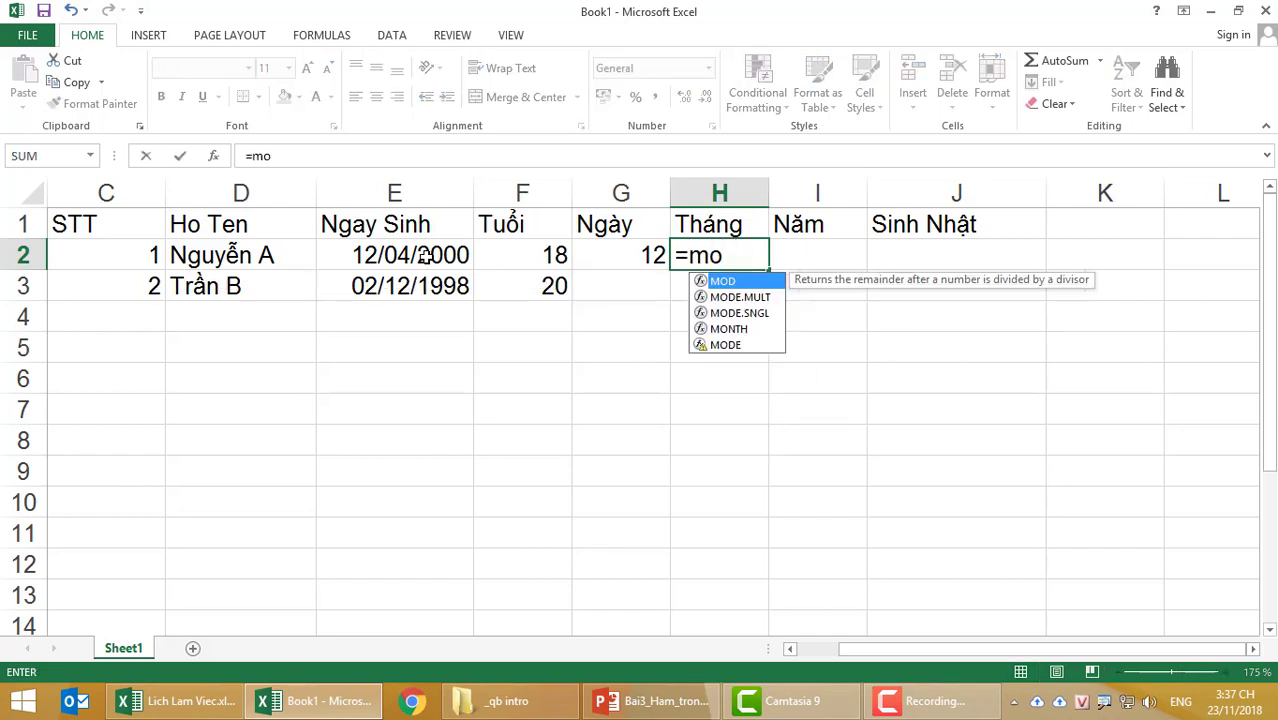
{"action": "type", "text": "nth("}
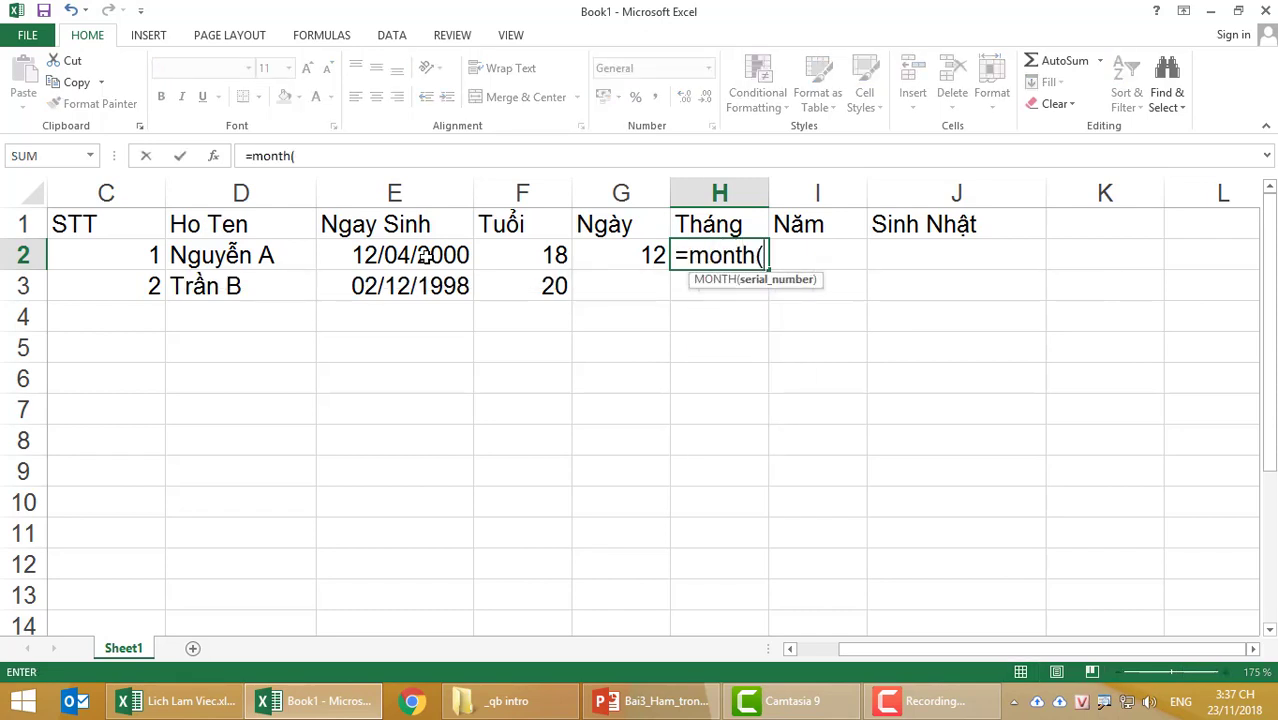
{"action": "left_click", "coordinate": [425, 256]}
{"action": "type", "text": ")"}
{"action": "key", "text": "Return"}
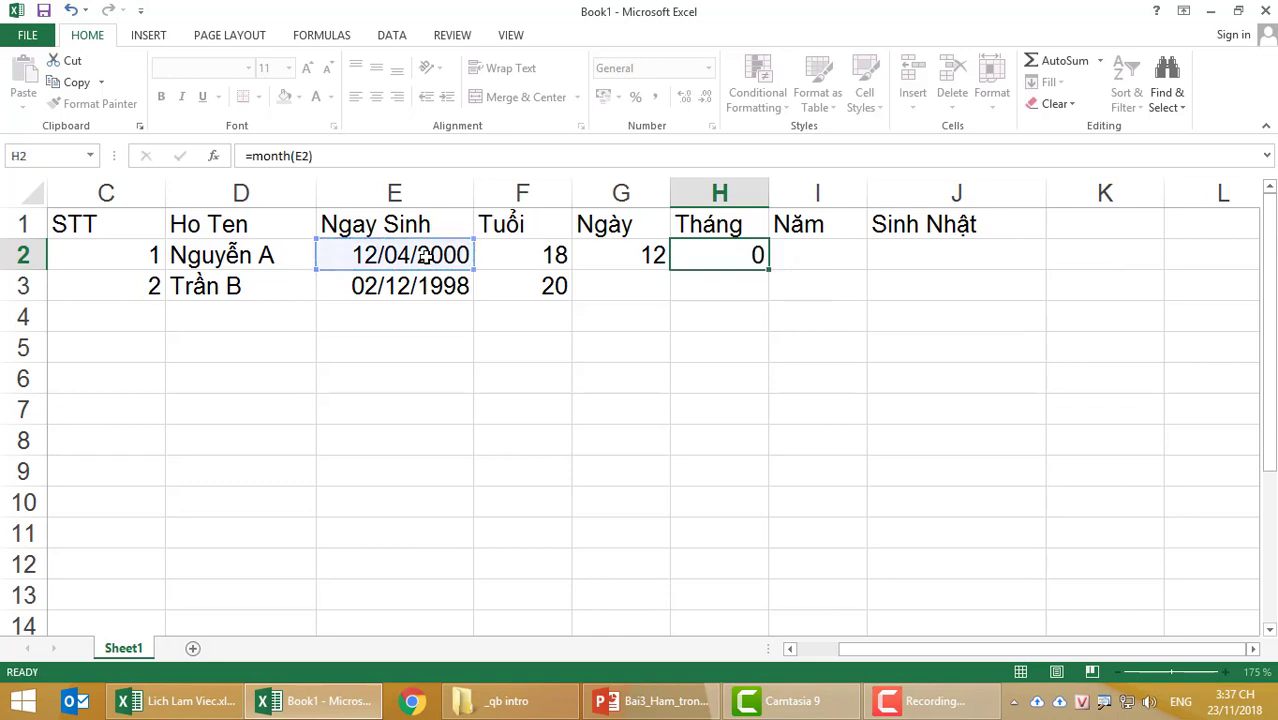
{"action": "key", "text": "Left"}
{"action": "key", "text": "Up"}
{"action": "key", "text": "Right"}
{"action": "key", "text": "Right"}
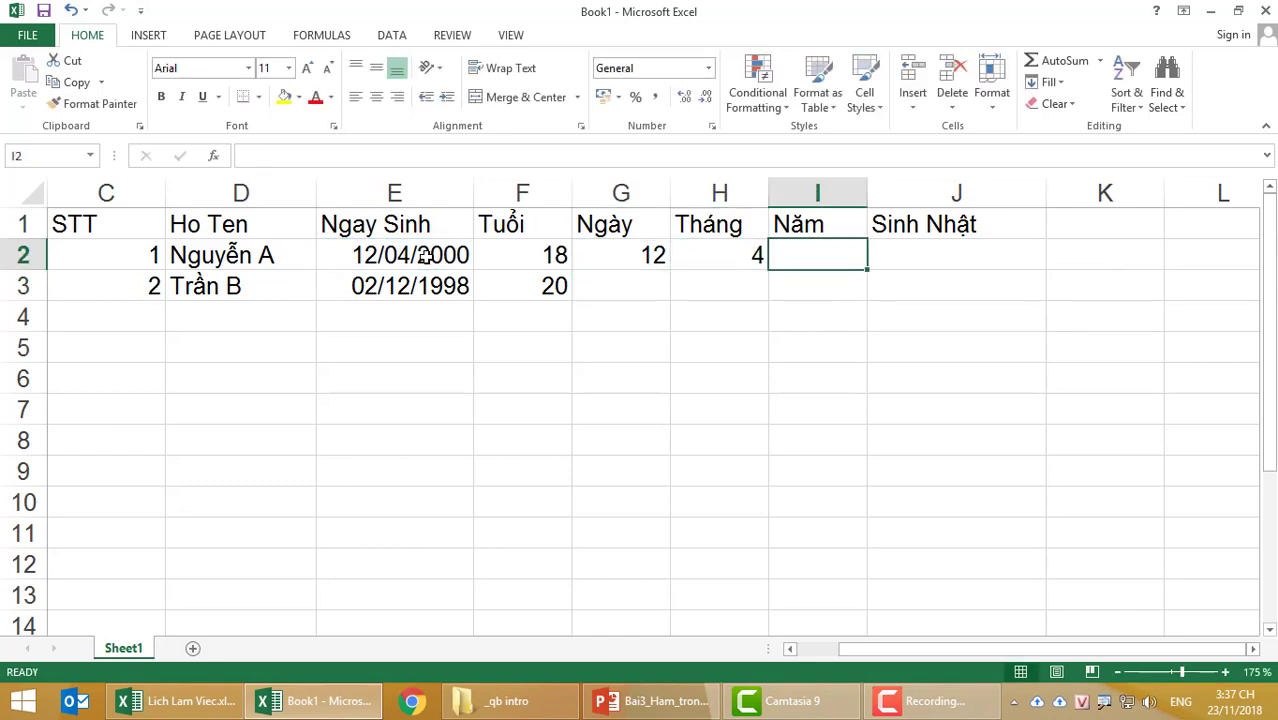
- Enter =YEAR(TODAY()) in I2 to get the current year 2018
{"action": "type", "text": "=y"}
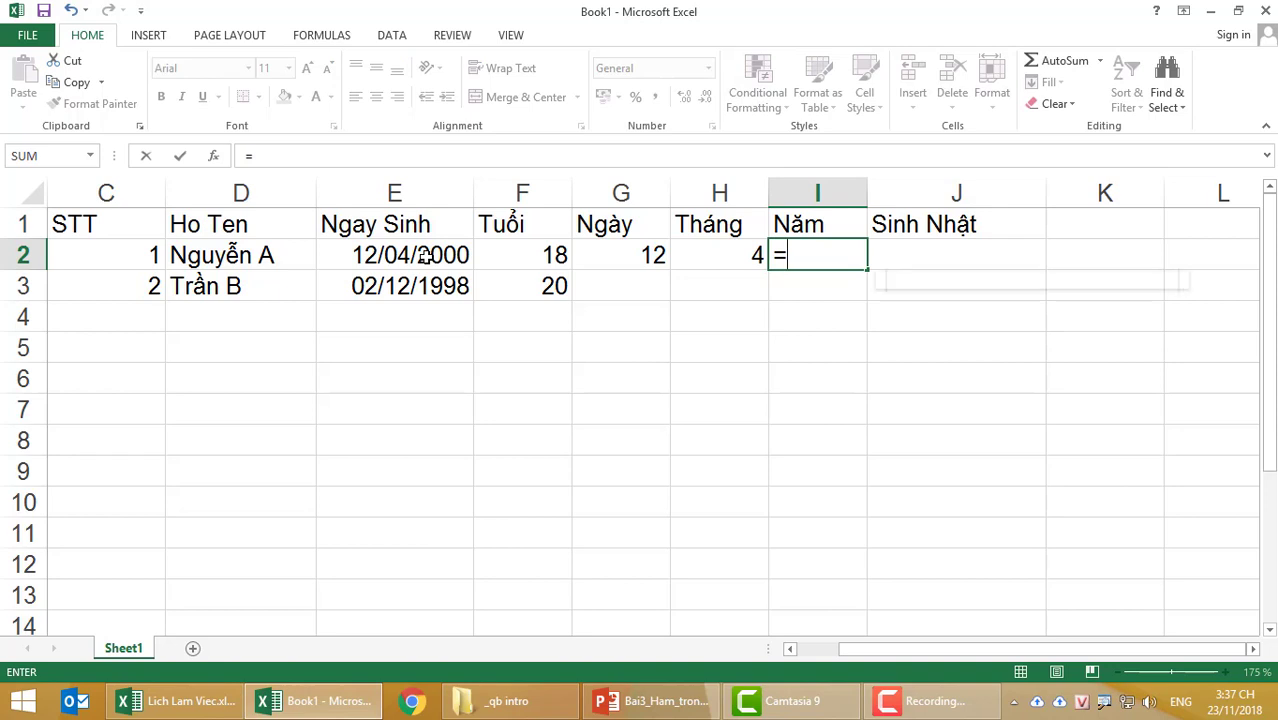
{"action": "type", "text": "ear("}
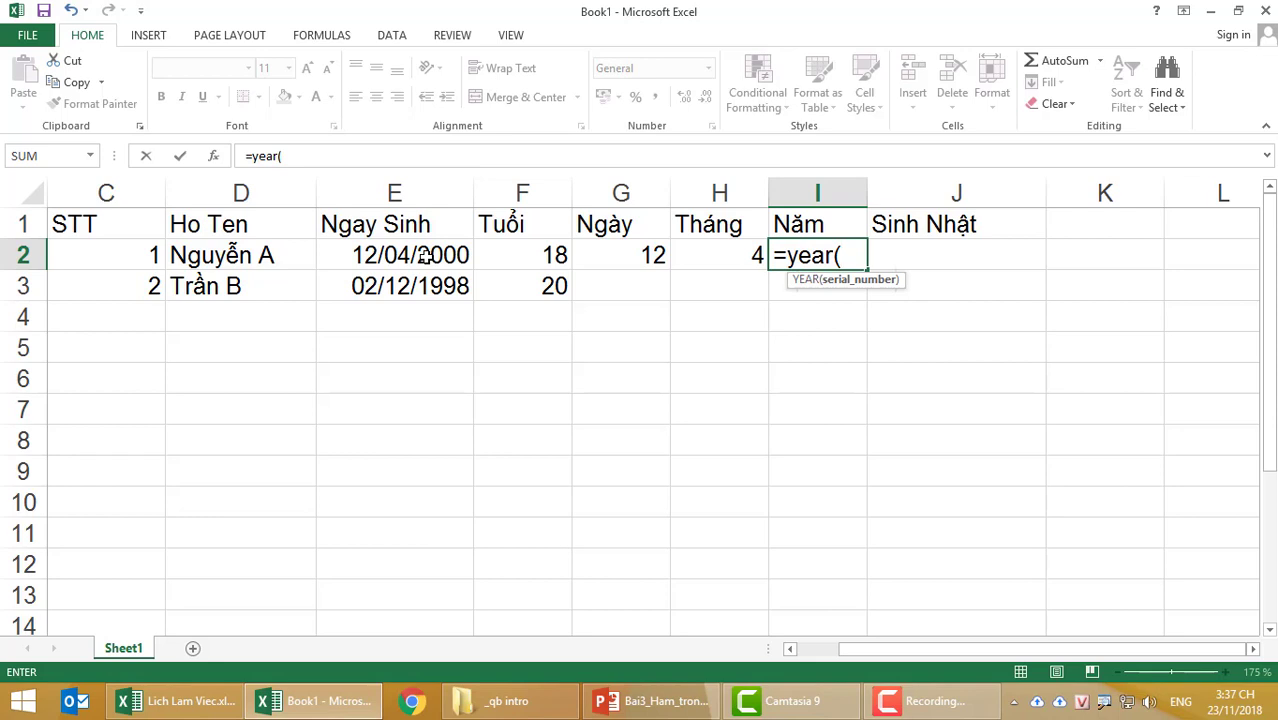
{"action": "type", "text": "today("}
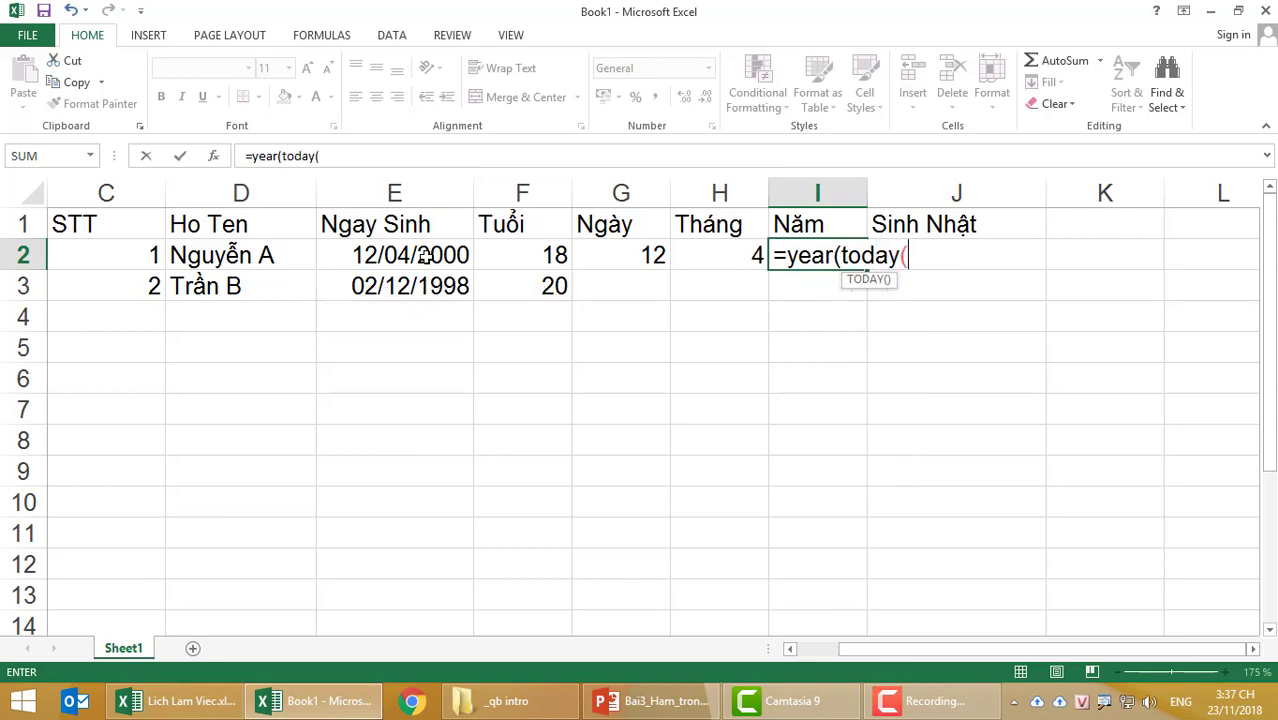
{"action": "type", "text": "))"}
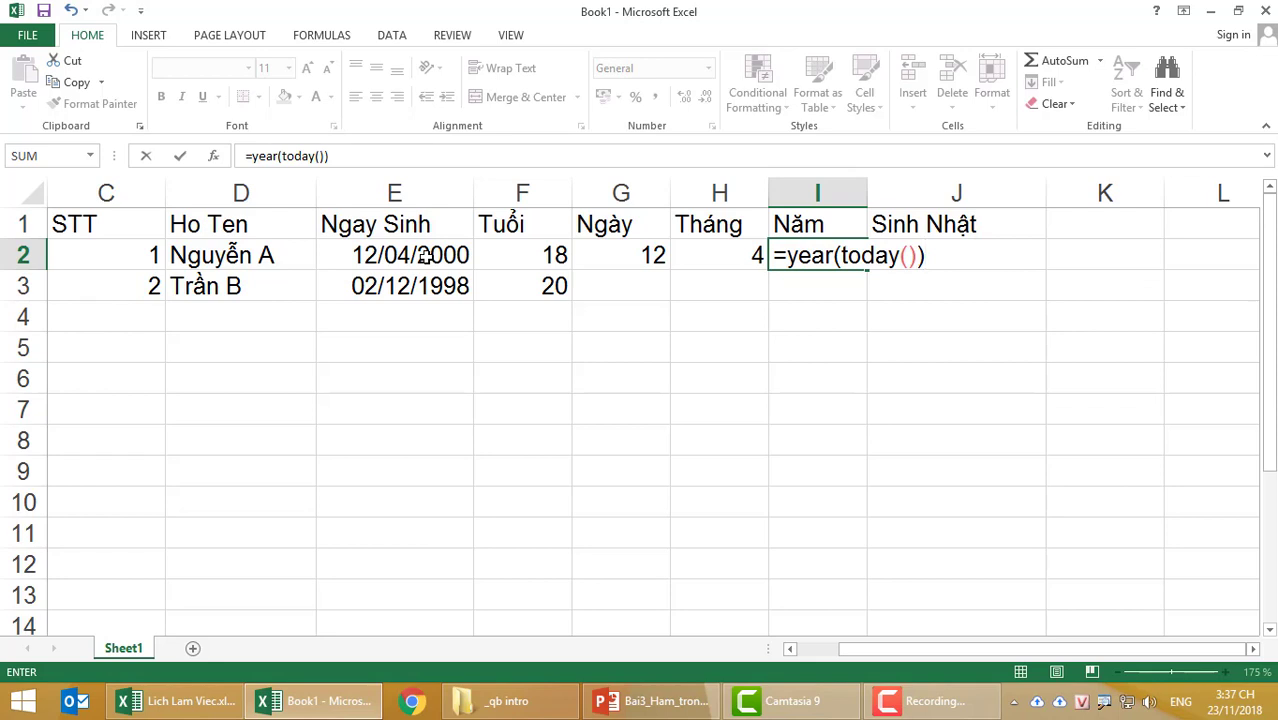
{"action": "key", "text": "Return"}
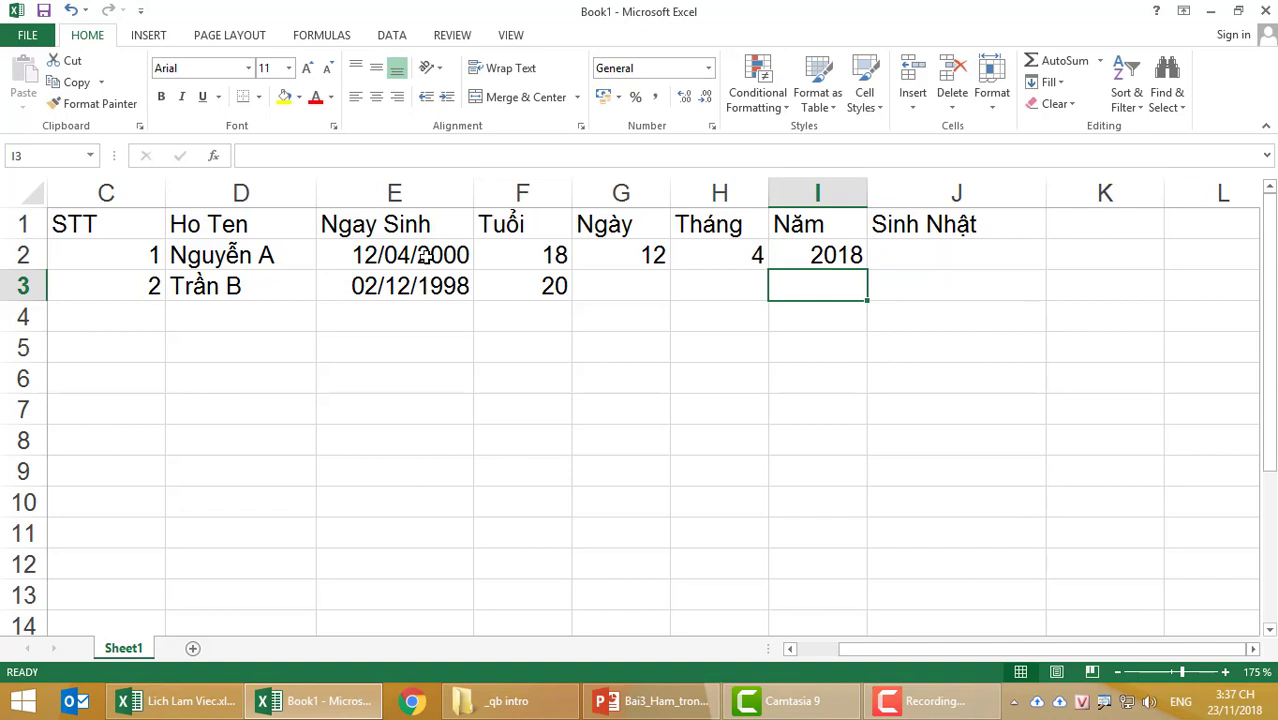
{"action": "key", "text": "Up"}
{"action": "key", "text": "Right"}
- Enter =DATE(I2;H2;G2) in J2 to show this year's birthday 12/04/2018
{"action": "type", "text": "="}
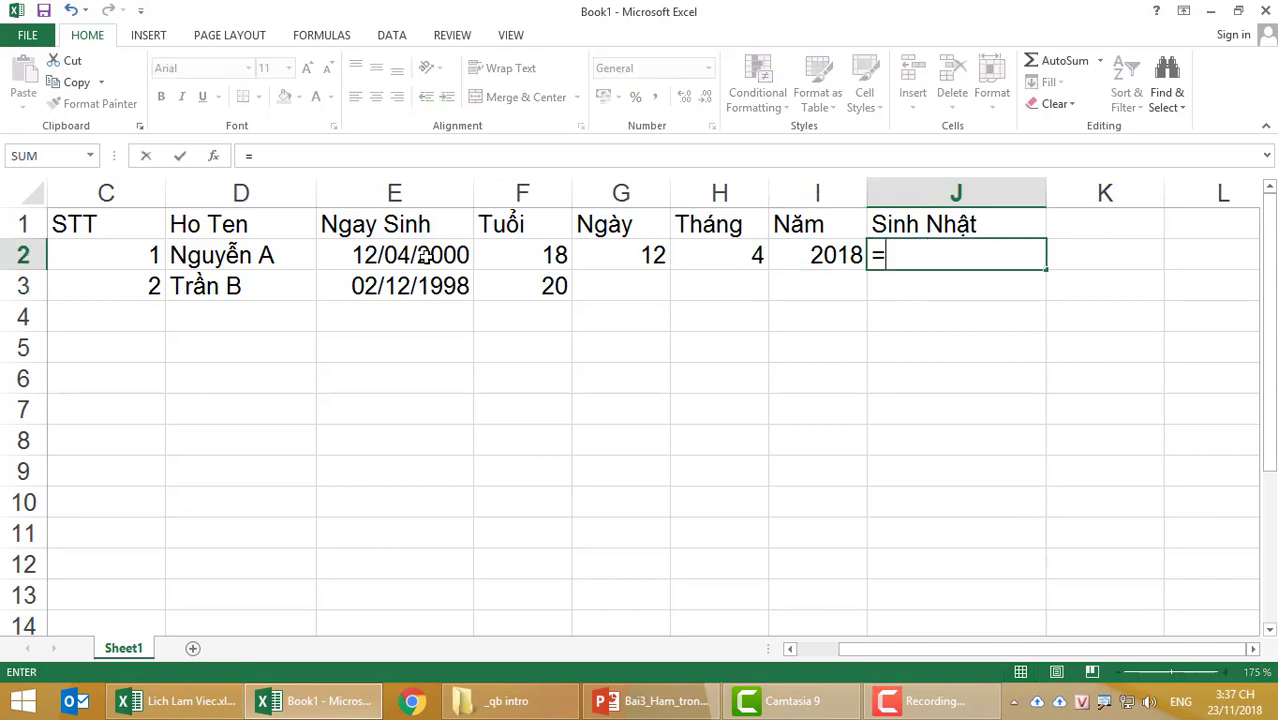
{"action": "type", "text": "date"}
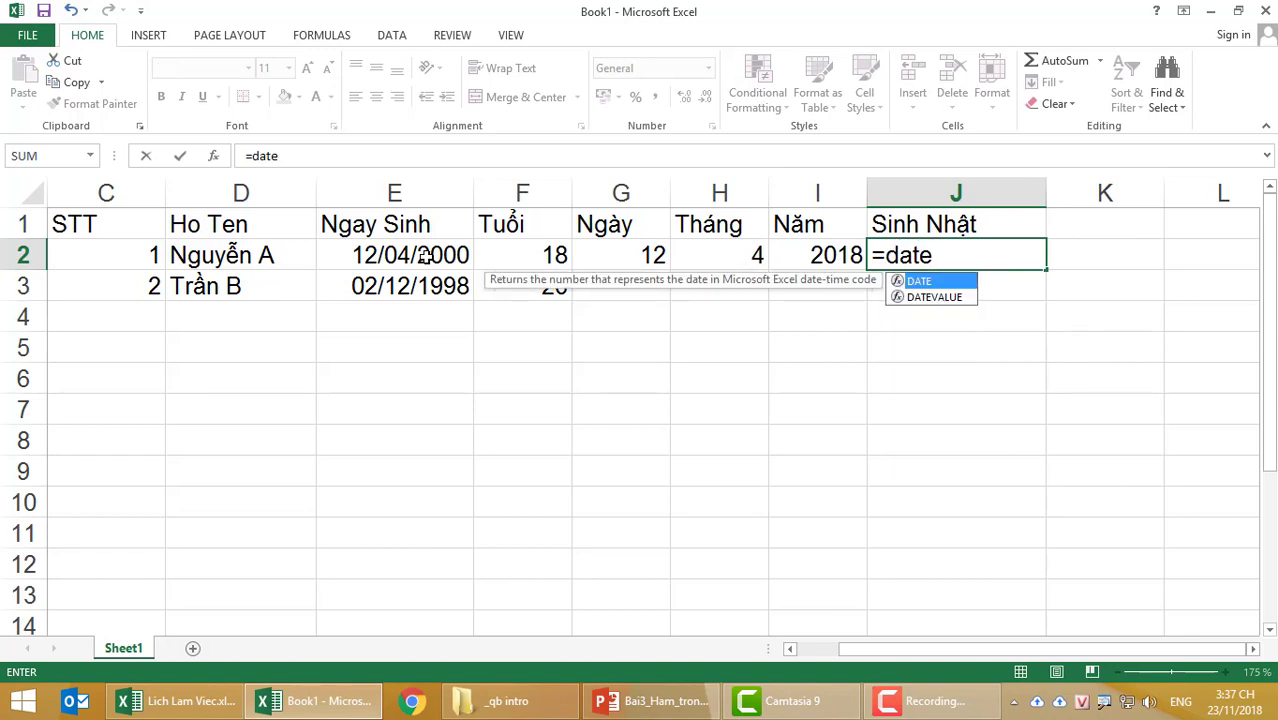
{"action": "type", "text": "("}
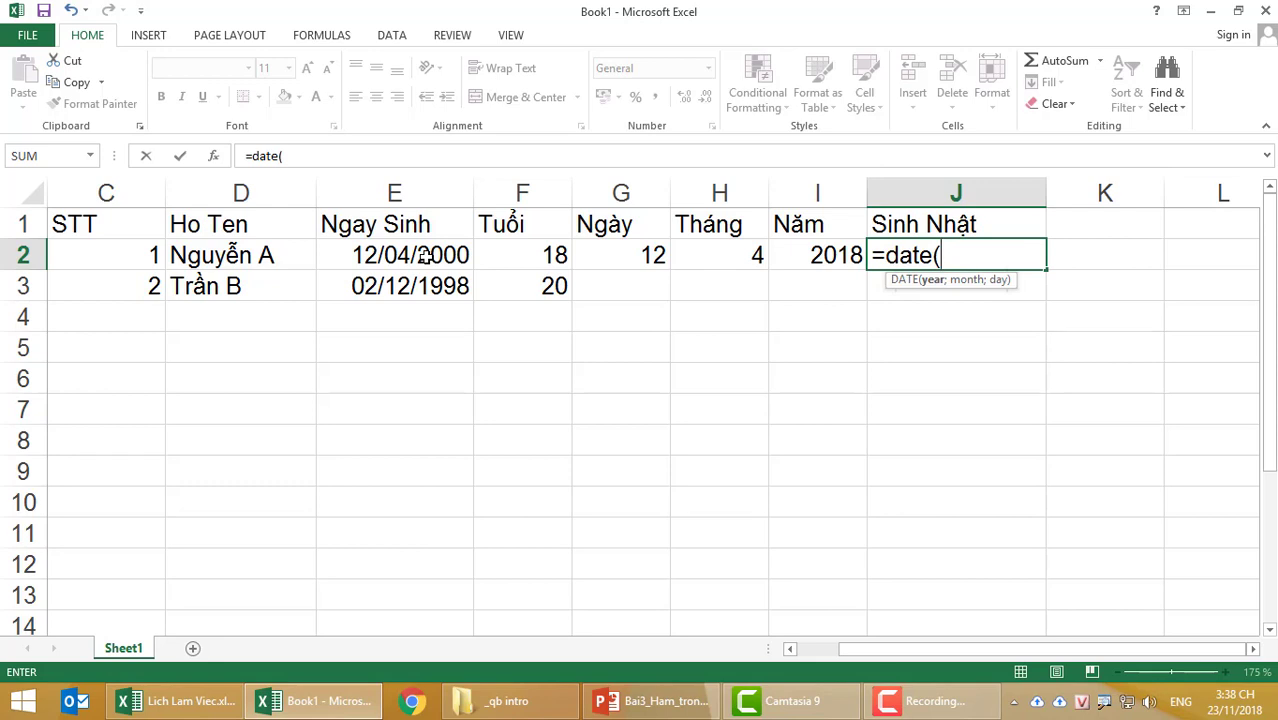
{"action": "left_click", "coordinate": [790, 255]}
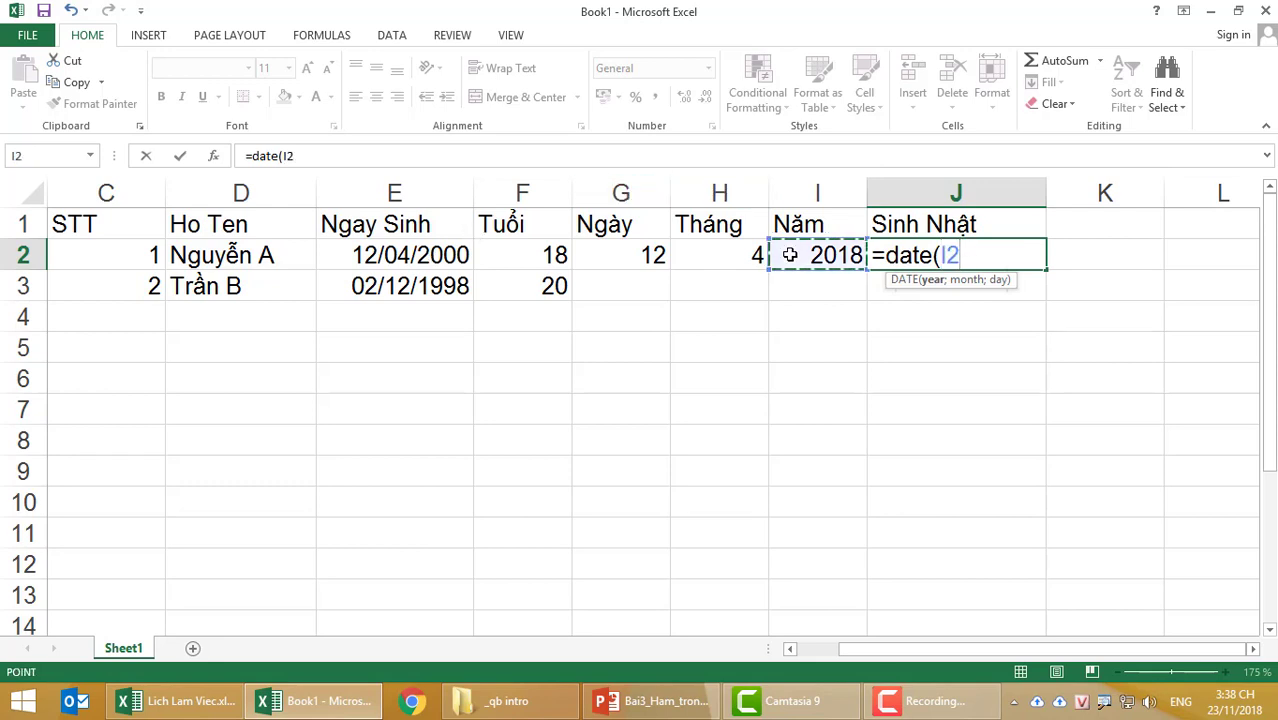
{"action": "type", "text": ";"}
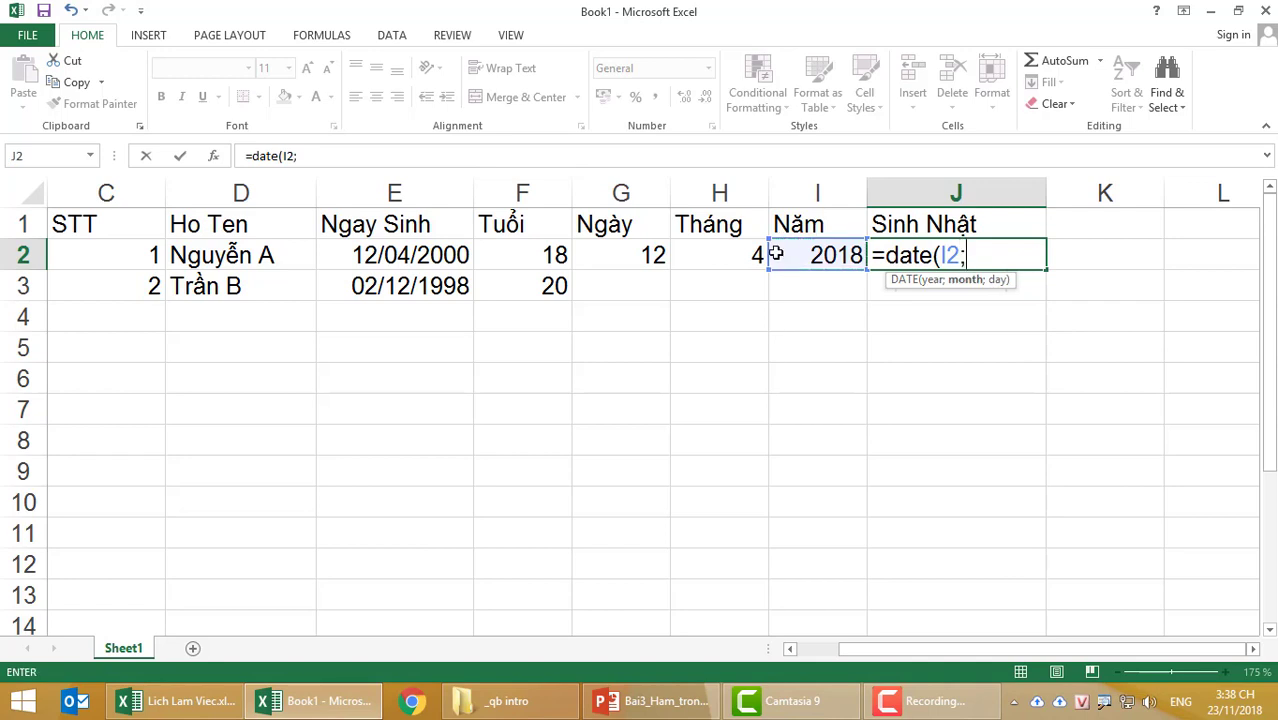
{"action": "left_click", "coordinate": [742, 254]}
{"action": "type", "text": ";"}
{"action": "left_click", "coordinate": [622, 254]}
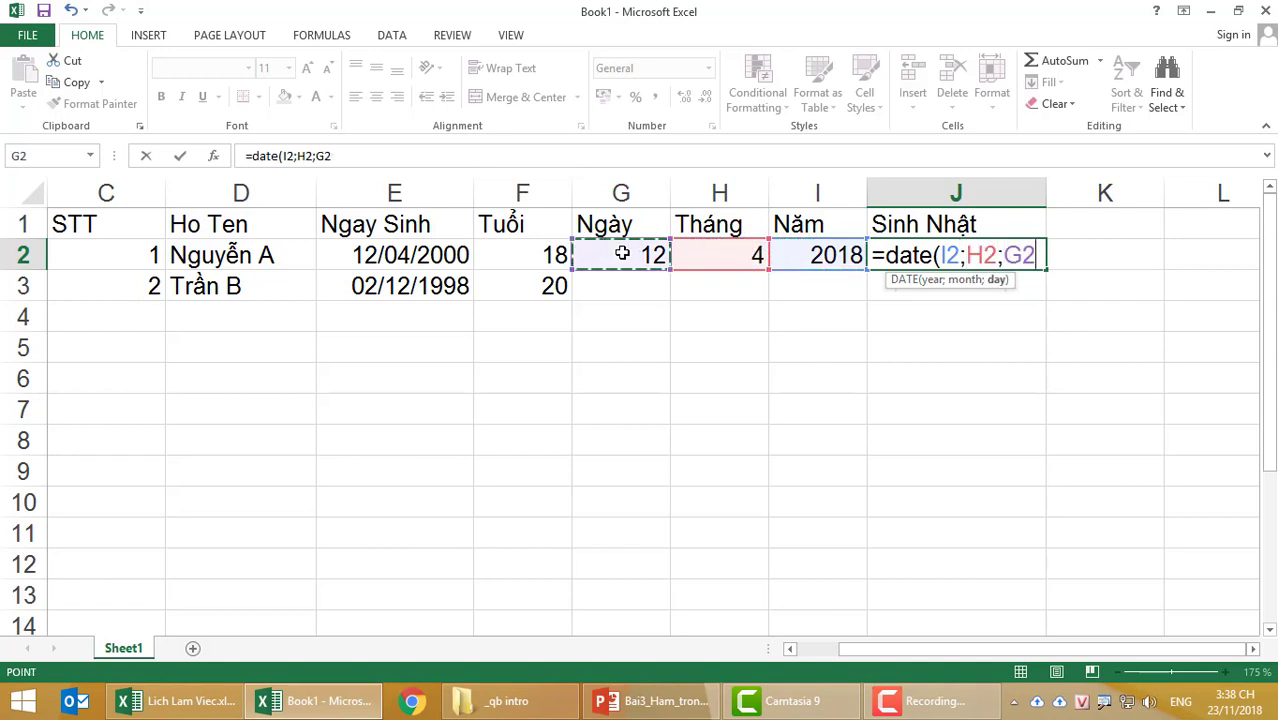
{"action": "type", "text": ")"}
{"action": "key", "text": "Return"}
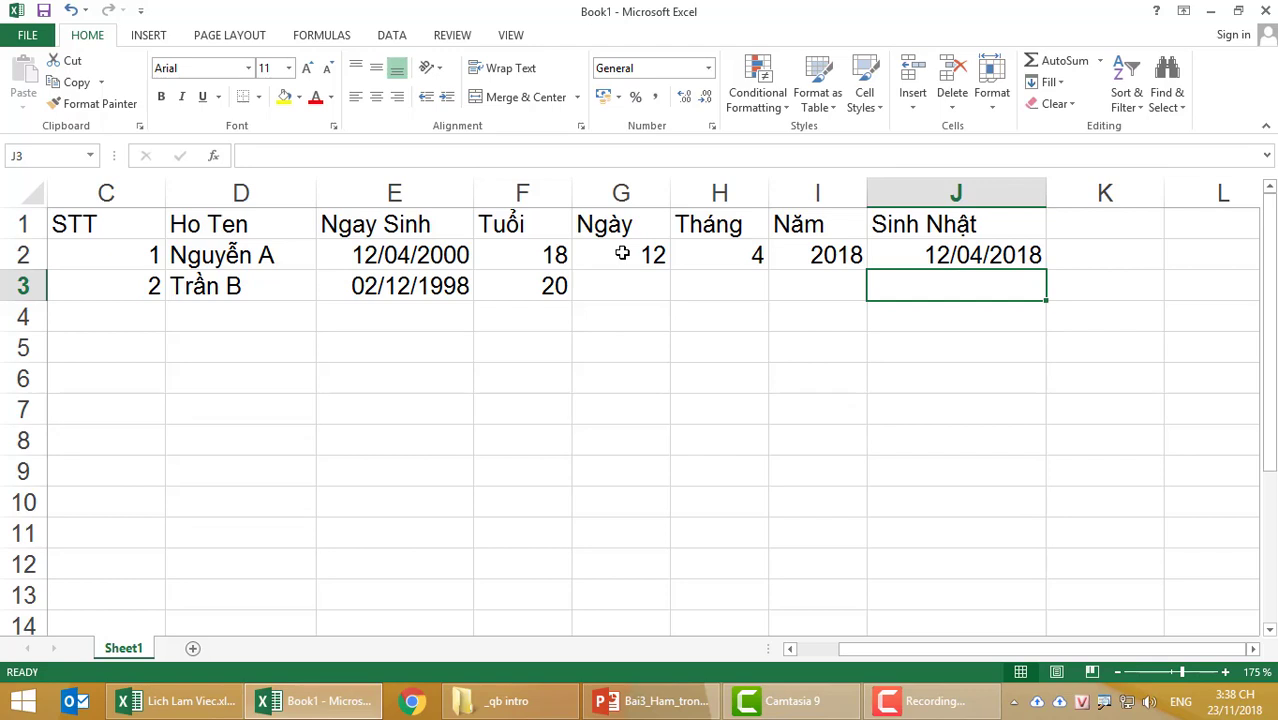
- Fill the row 2 formulas into G3:J3, giving day 2, month 12, year 2018 and birthday 02/12/2018
{"action": "left_click_drag", "start_coordinate": [656, 297], "coordinate": [885, 291]}
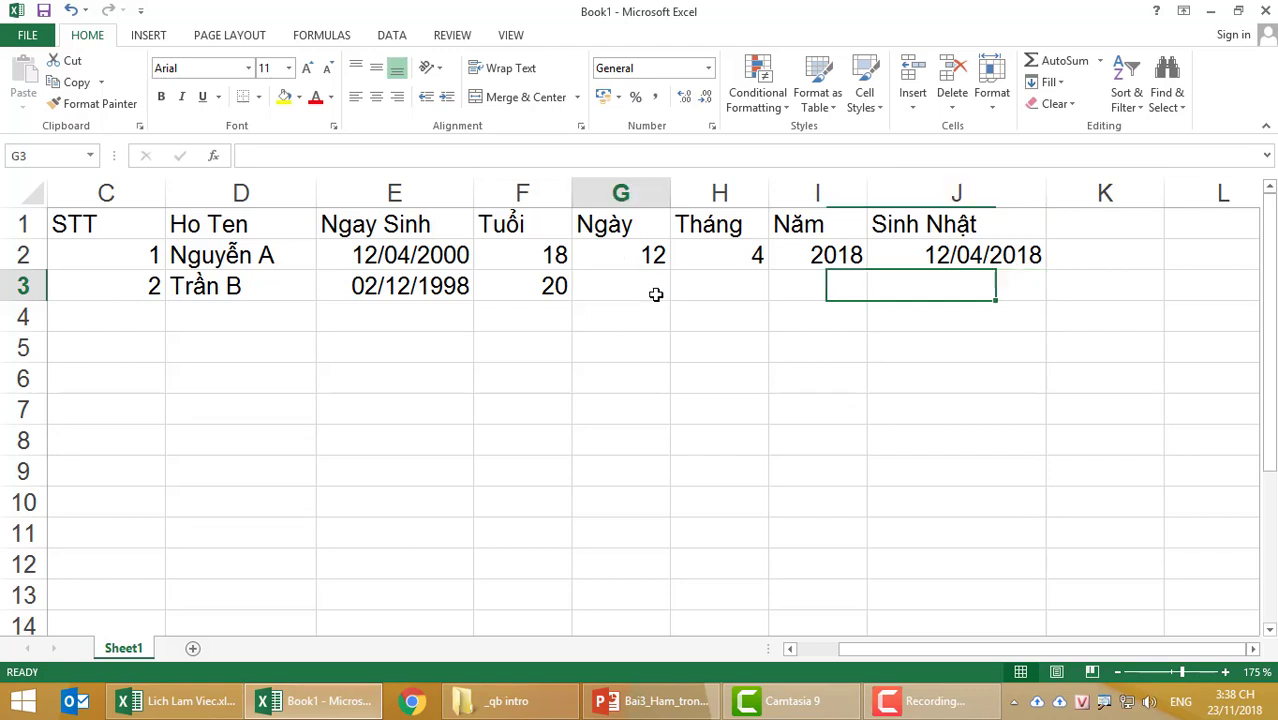
{"action": "key", "text": "ctrl+d"}
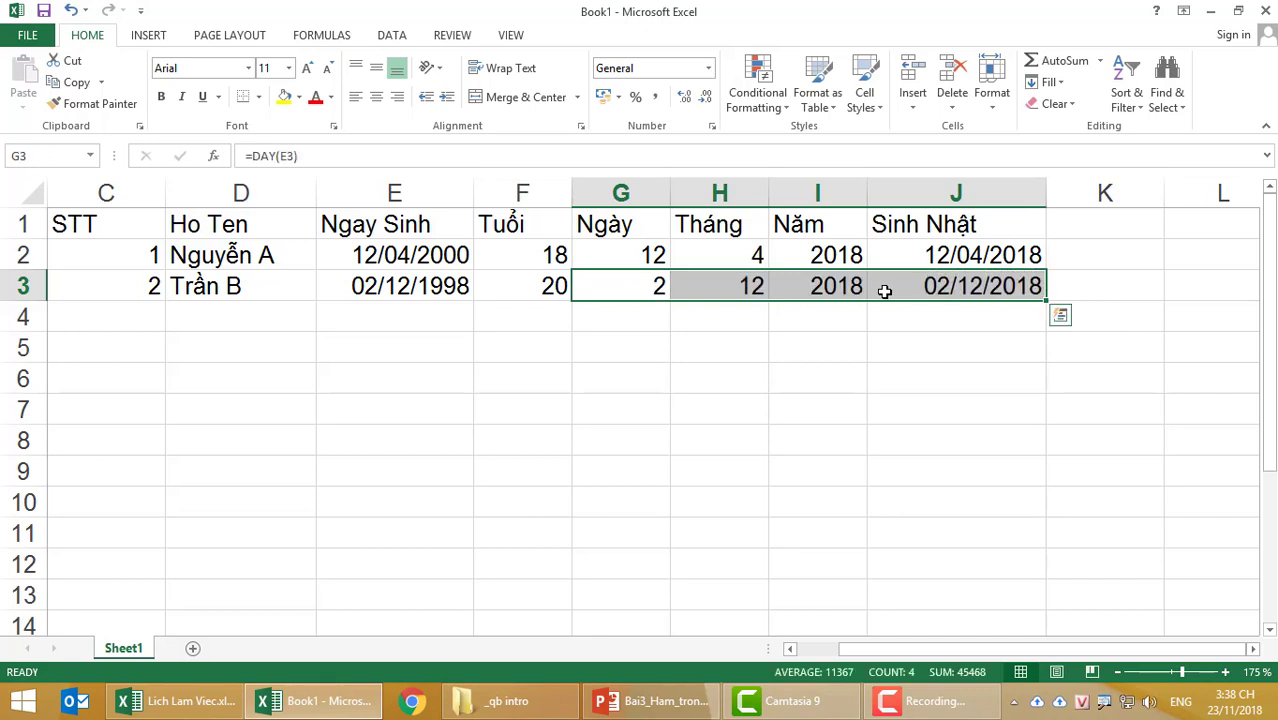
{"action": "left_click", "coordinate": [862, 350]}
{"action": "left_click_drag", "start_coordinate": [622, 254], "coordinate": [830, 254]}
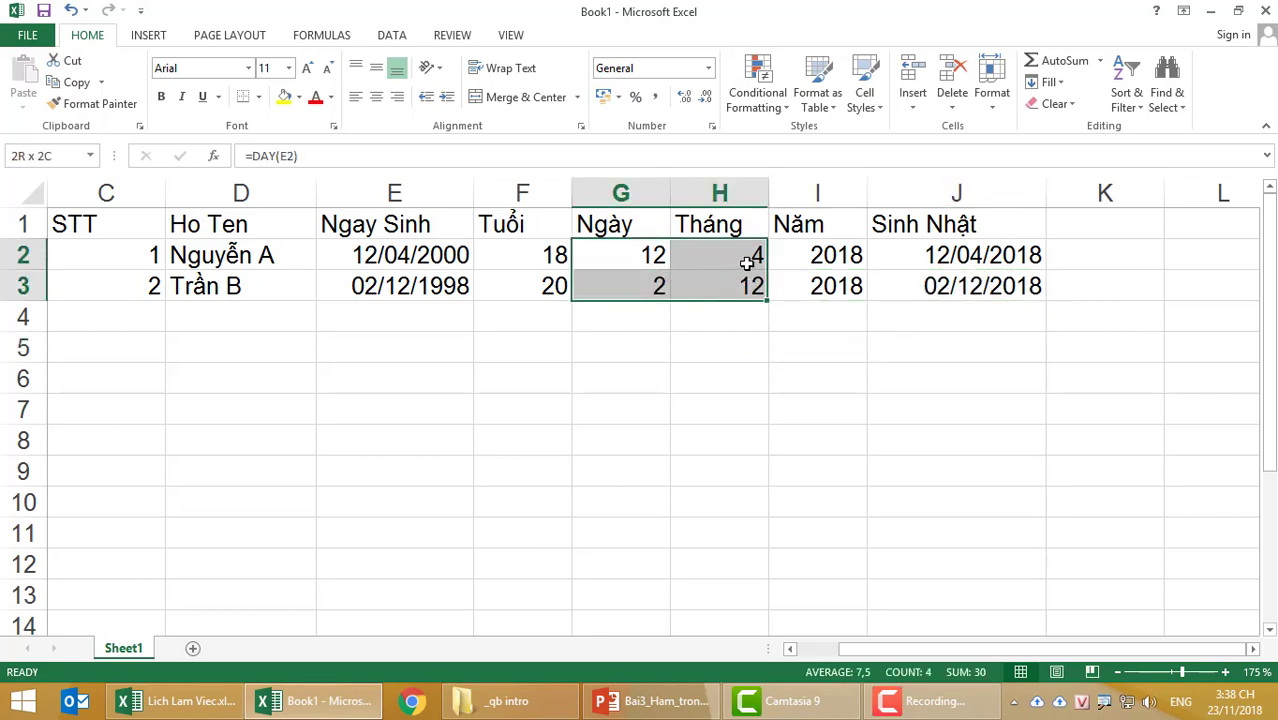
{"action": "left_click", "coordinate": [901, 252]}
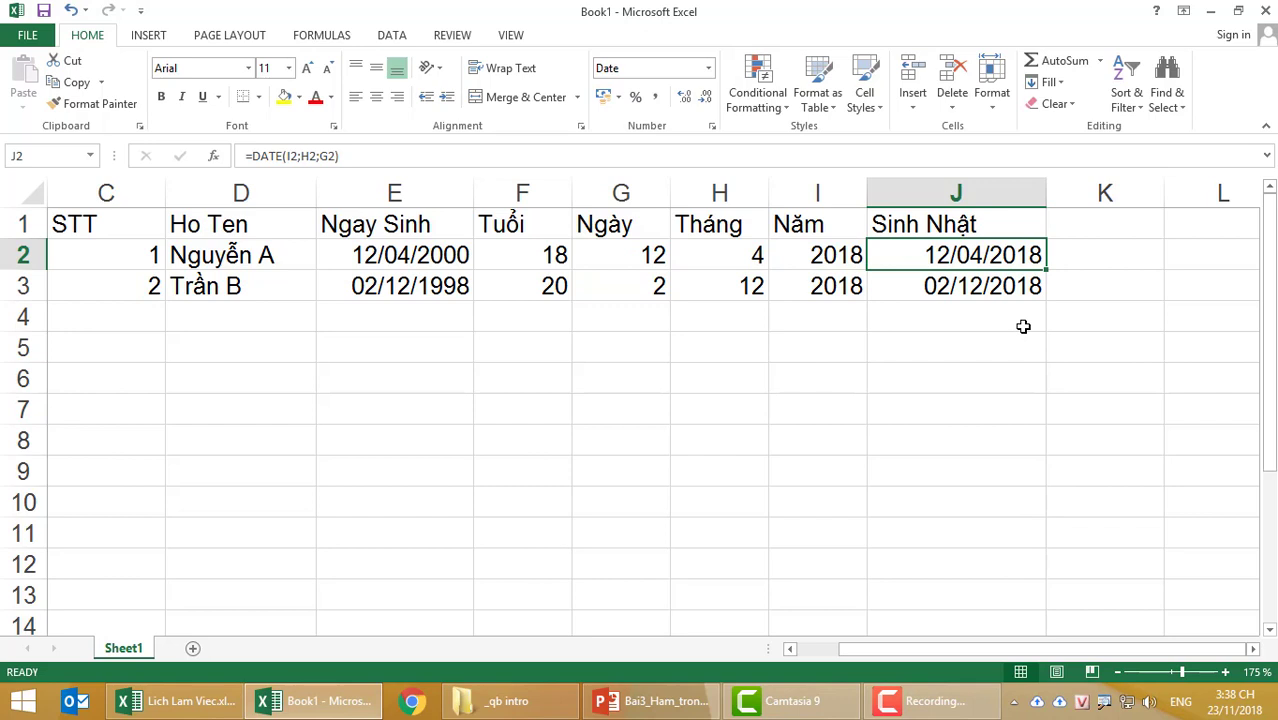
{"action": "left_click_drag", "start_coordinate": [608, 195], "coordinate": [810, 202]}
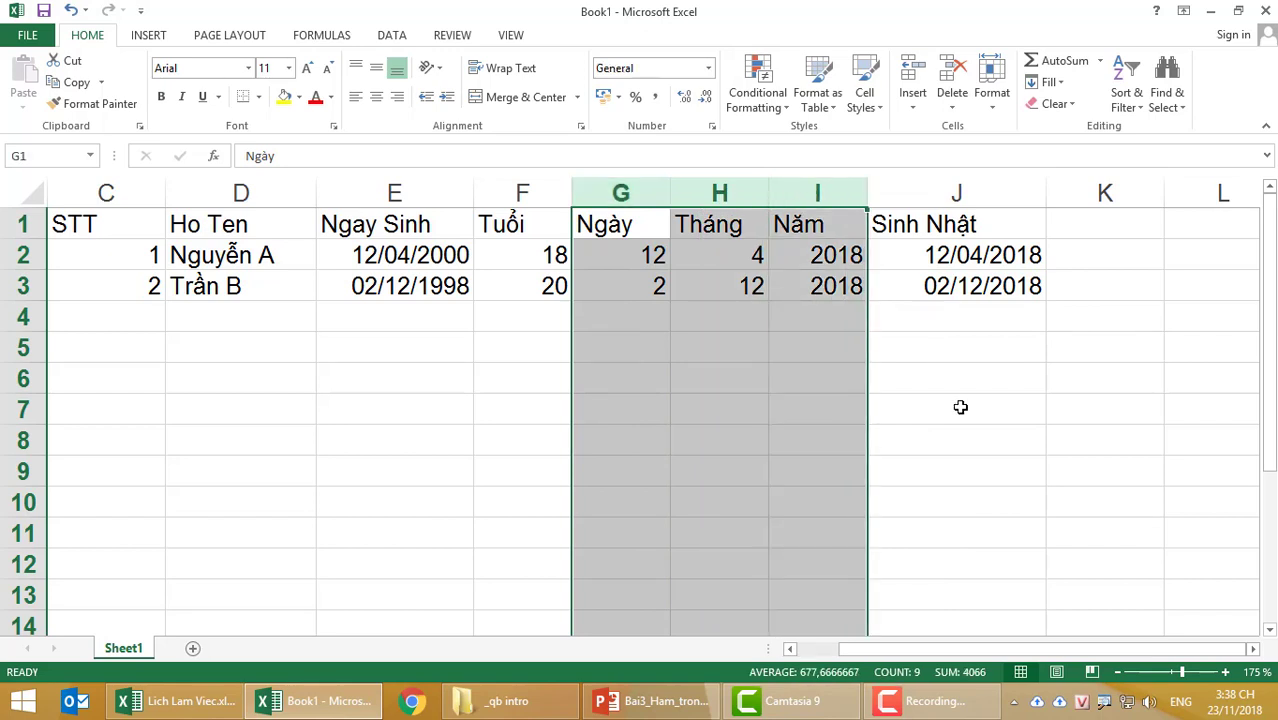
{"action": "left_click", "coordinate": [1076, 256]}
- Enter =DATE(YEAR(TODAY());MONTH(E2);DAY(E2)) in K2 to get this year's birthday, 12/04/2018
{"action": "type", "text": "="}
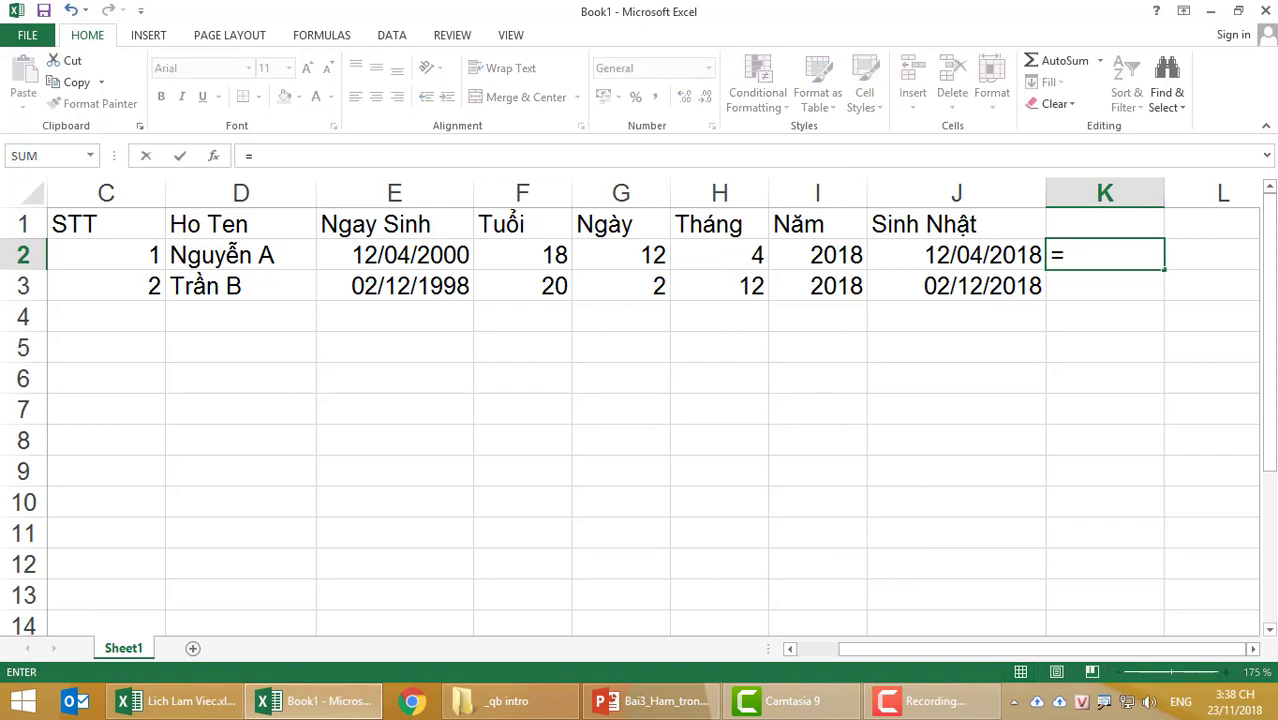
{"action": "type", "text": "date"}
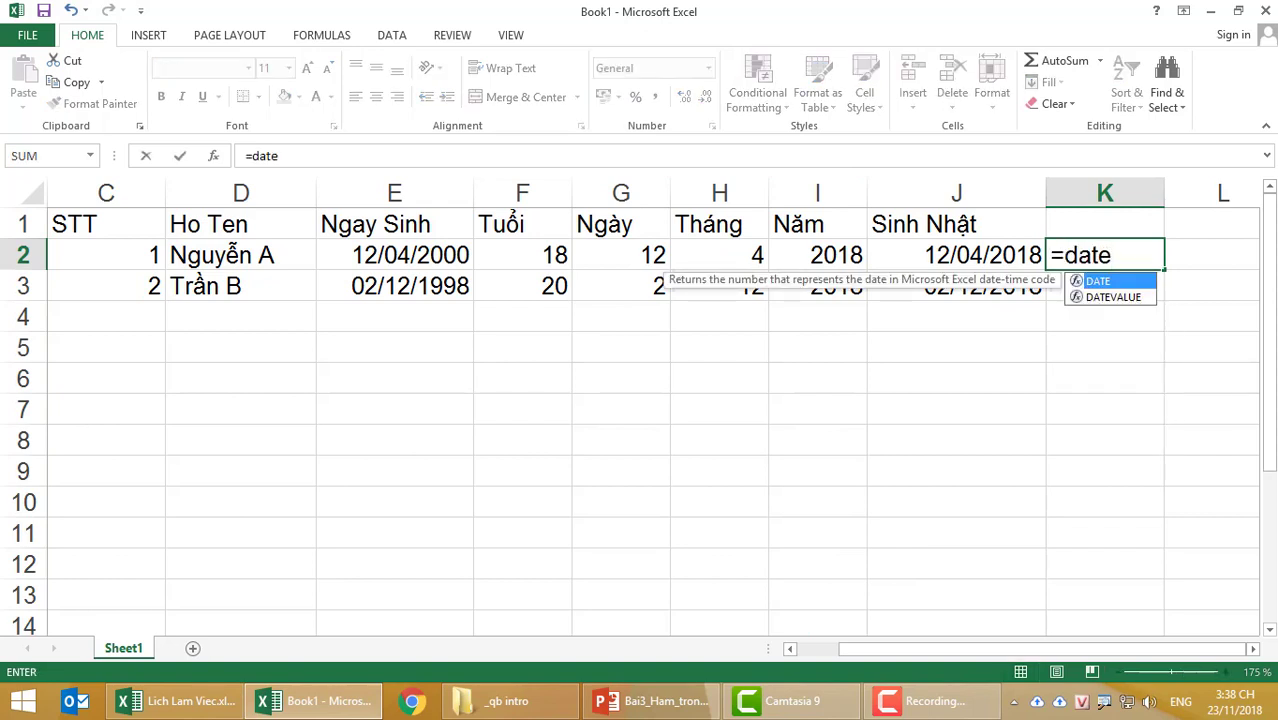
{"action": "type", "text": "("}
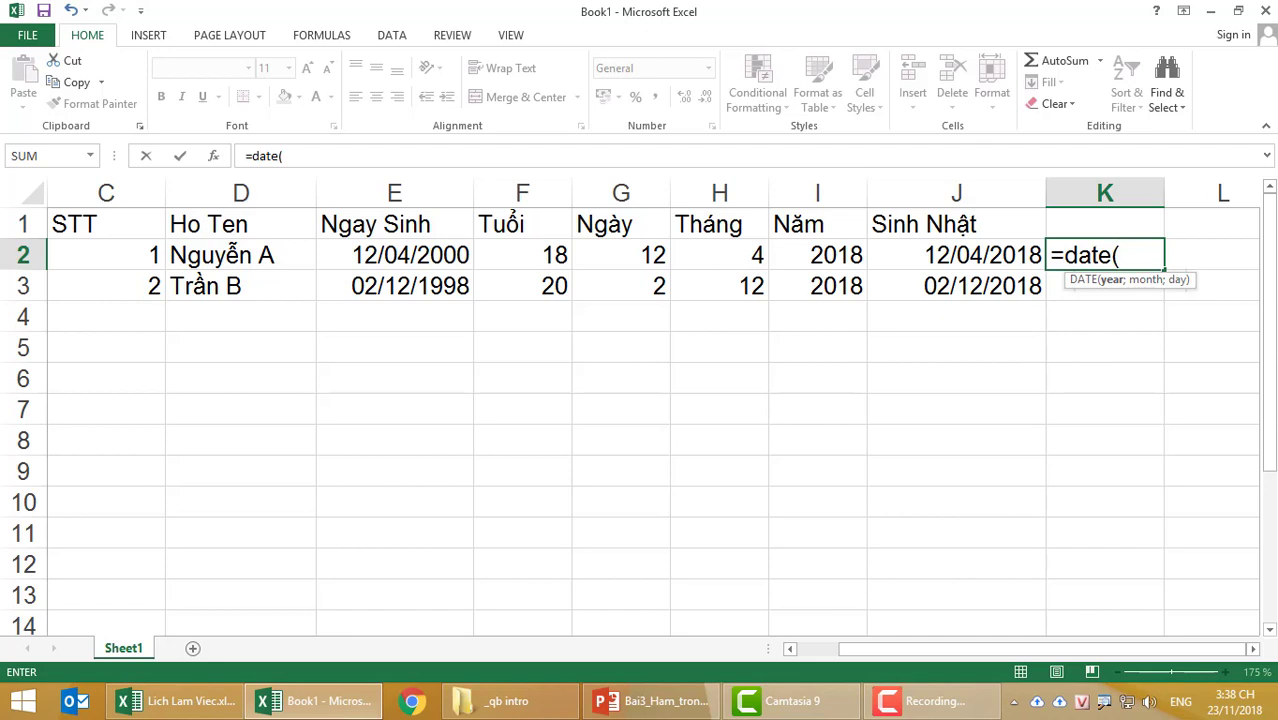
{"action": "type", "text": "year("}
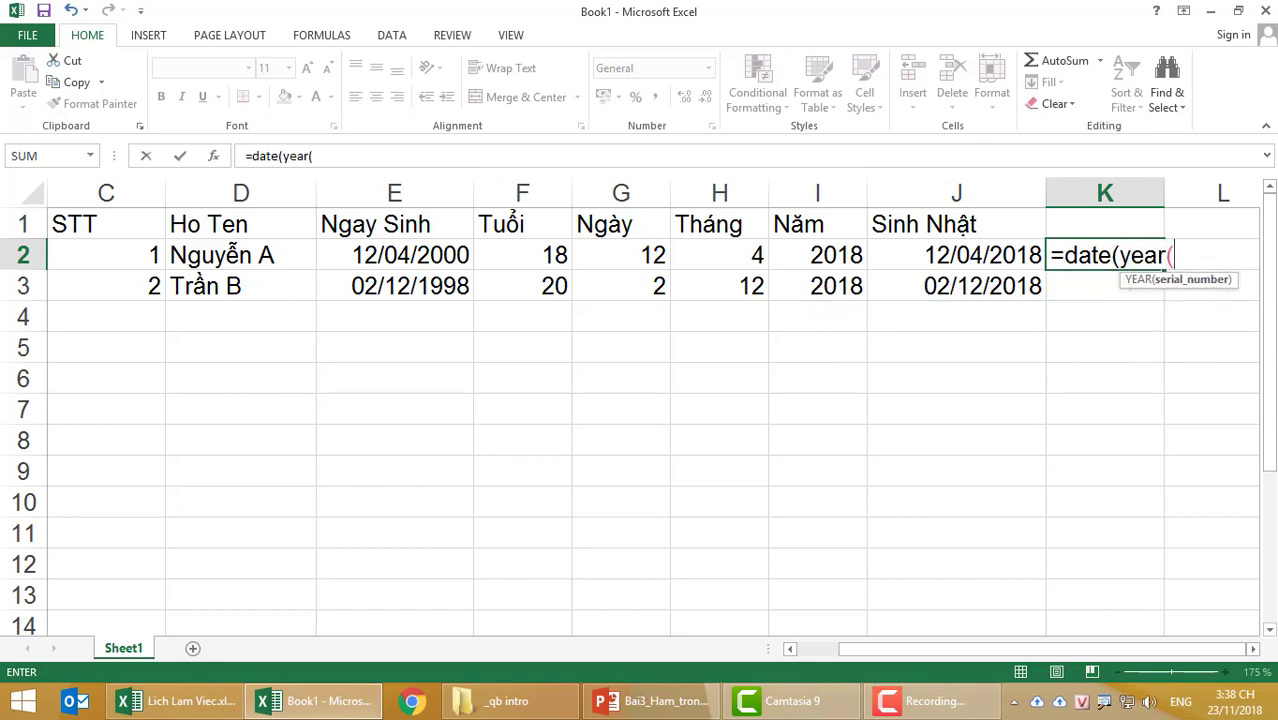
{"action": "type", "text": "today"}
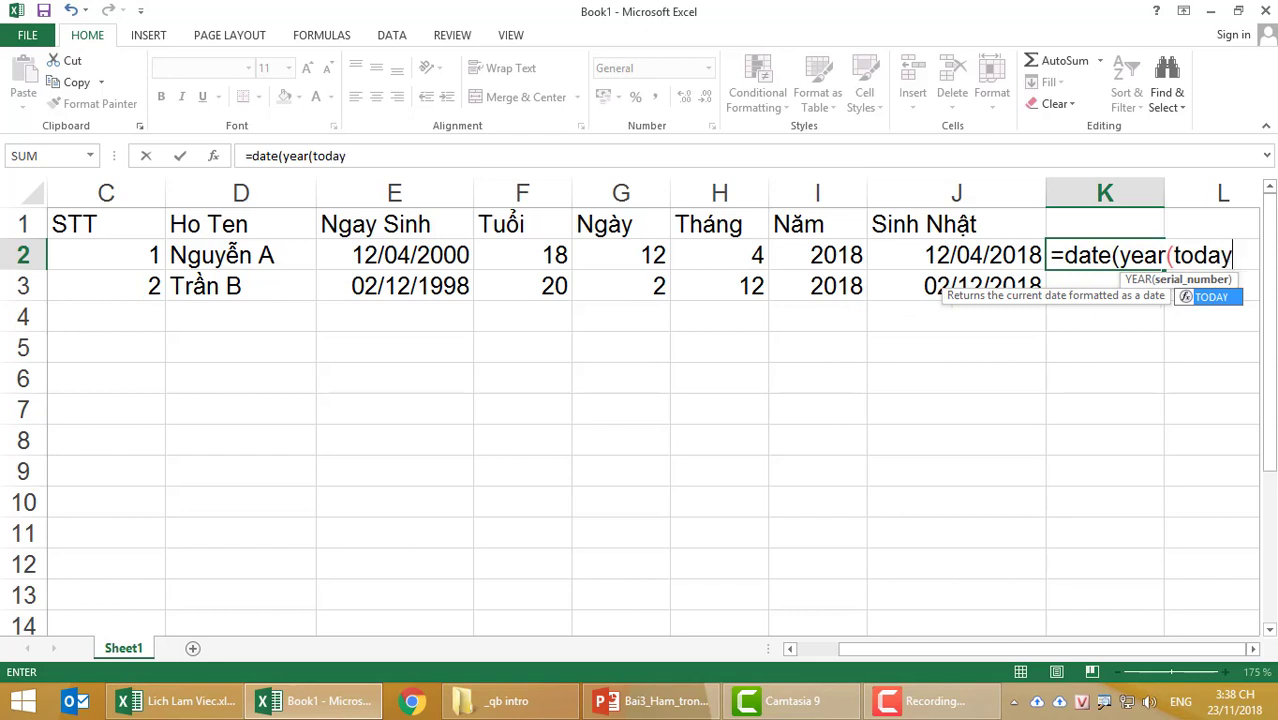
{"action": "type", "text": "("}
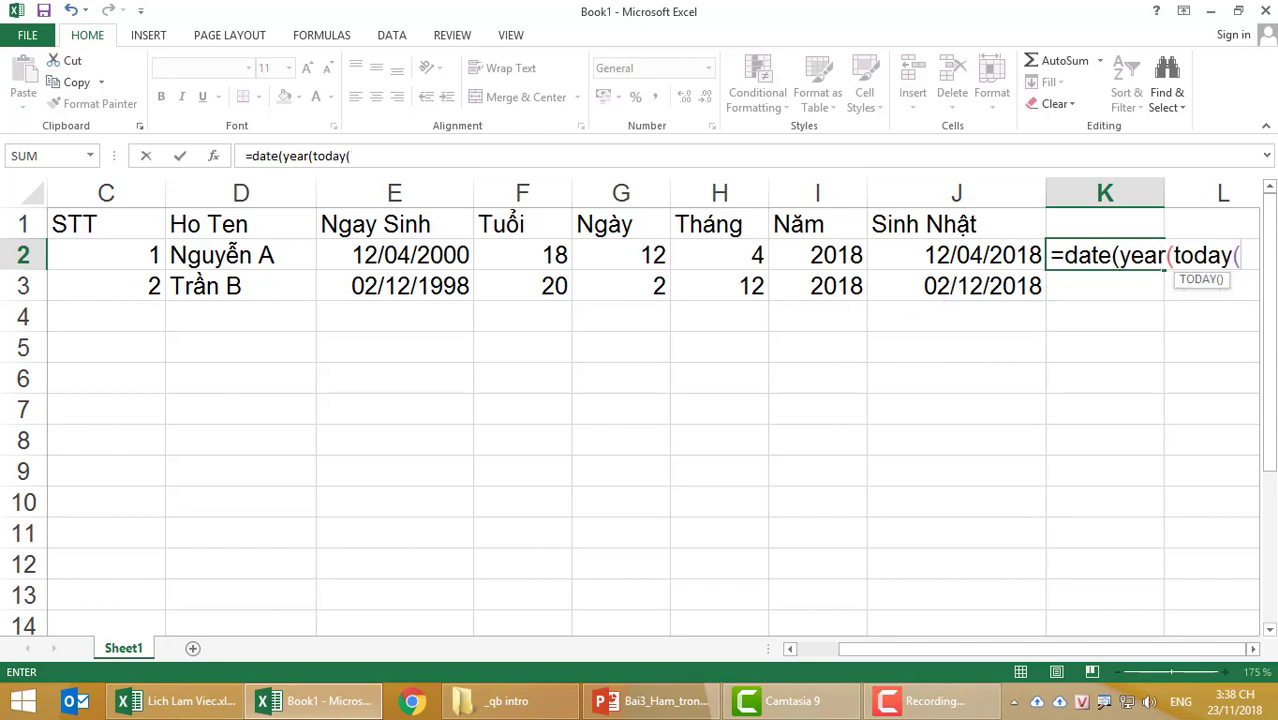
{"action": "type", "text": "))"}
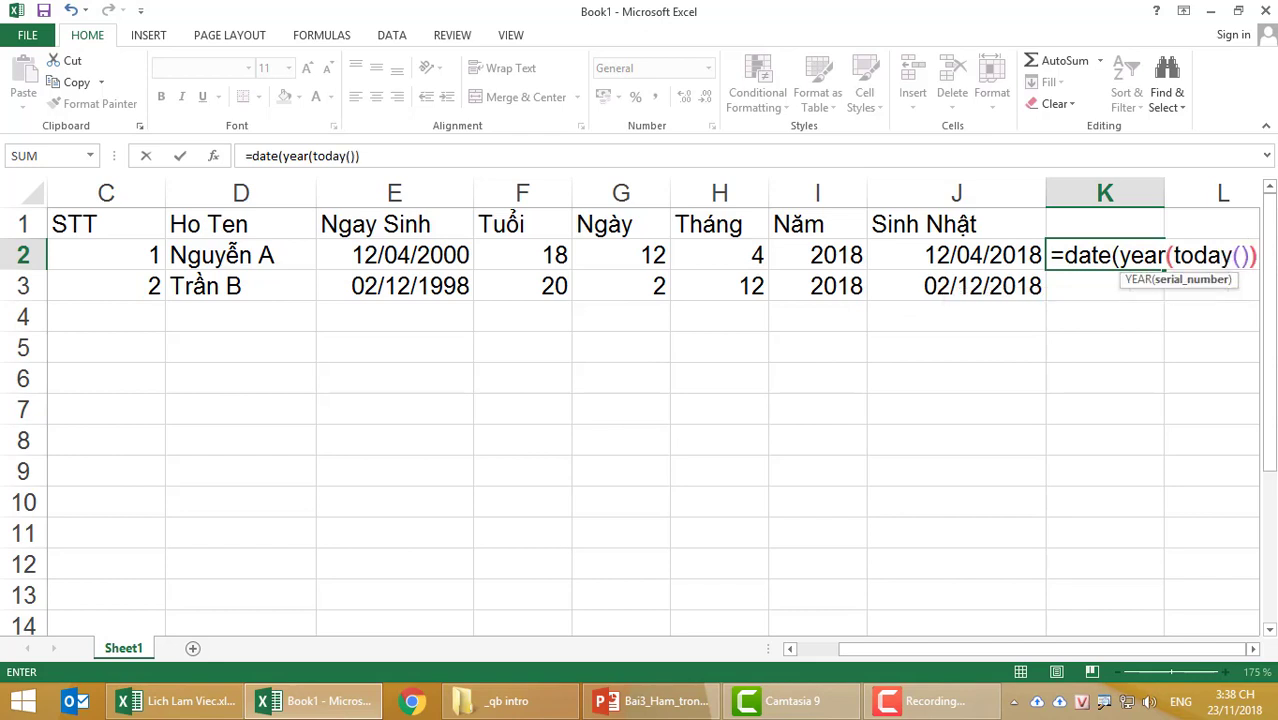
{"action": "type", "text": ")"}
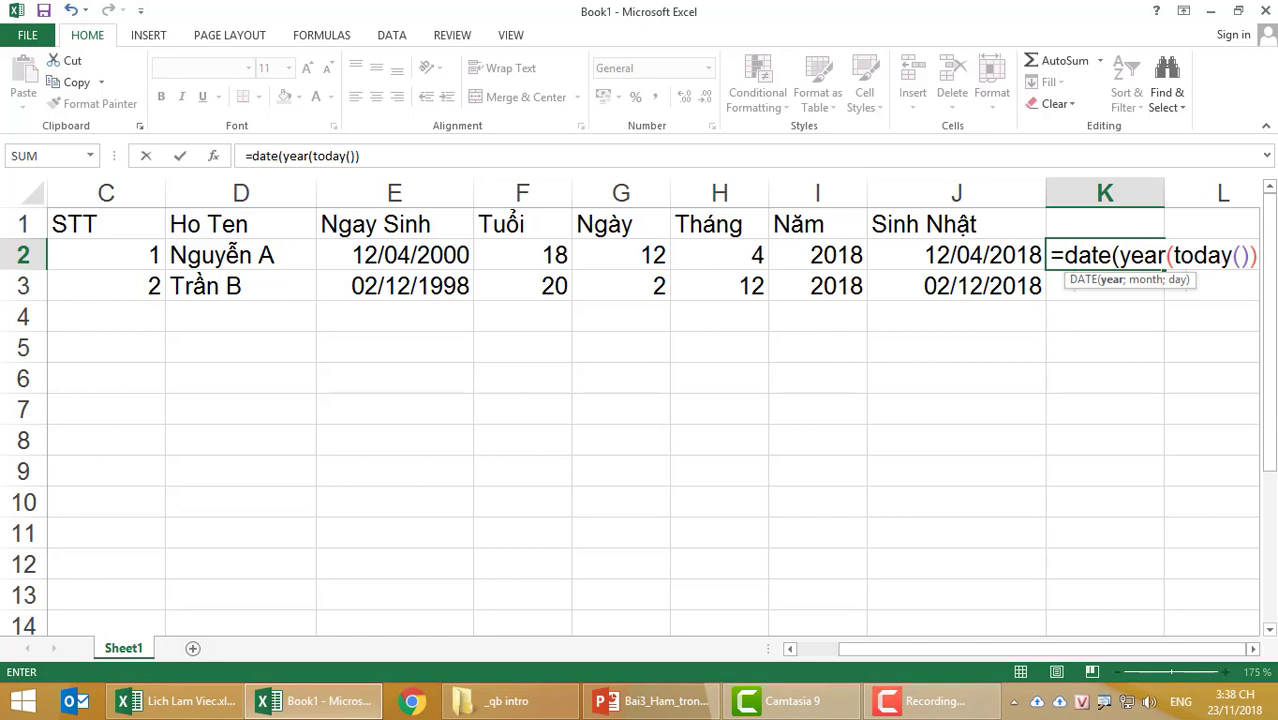
{"action": "type", "text": ";"}
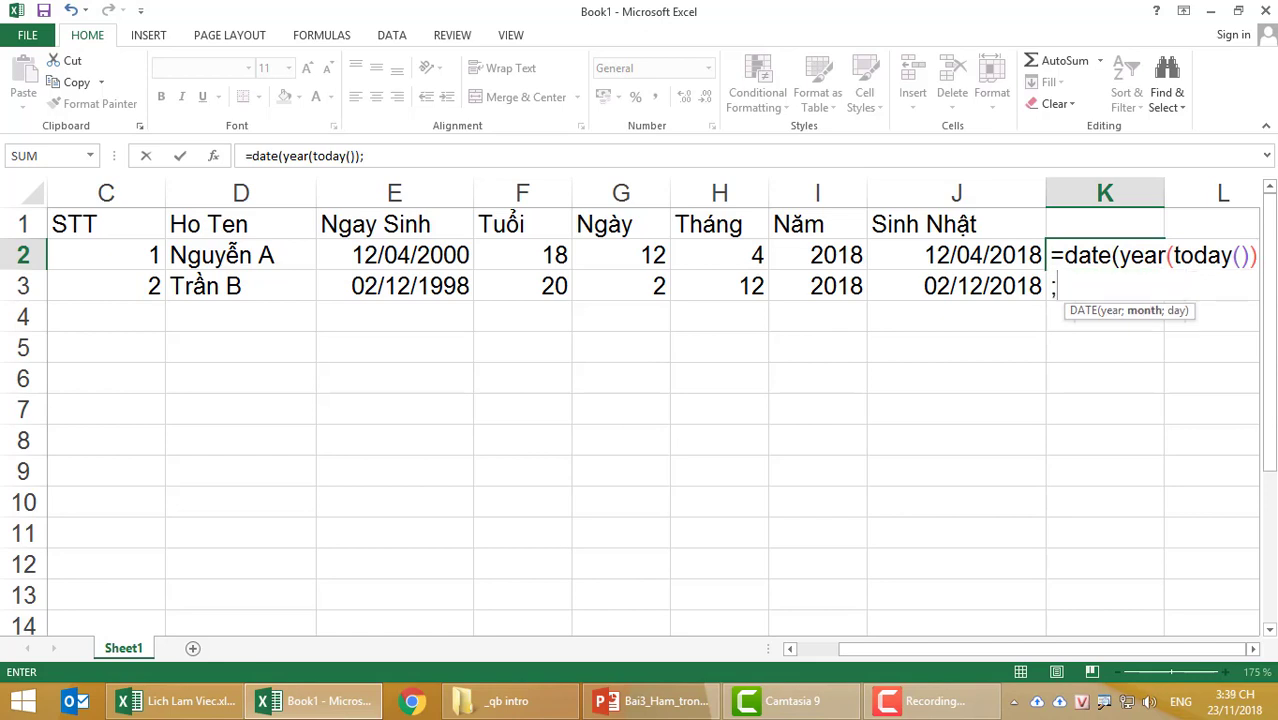
{"action": "left_click", "coordinate": [1253, 650]}
{"action": "left_click", "coordinate": [1253, 650]}
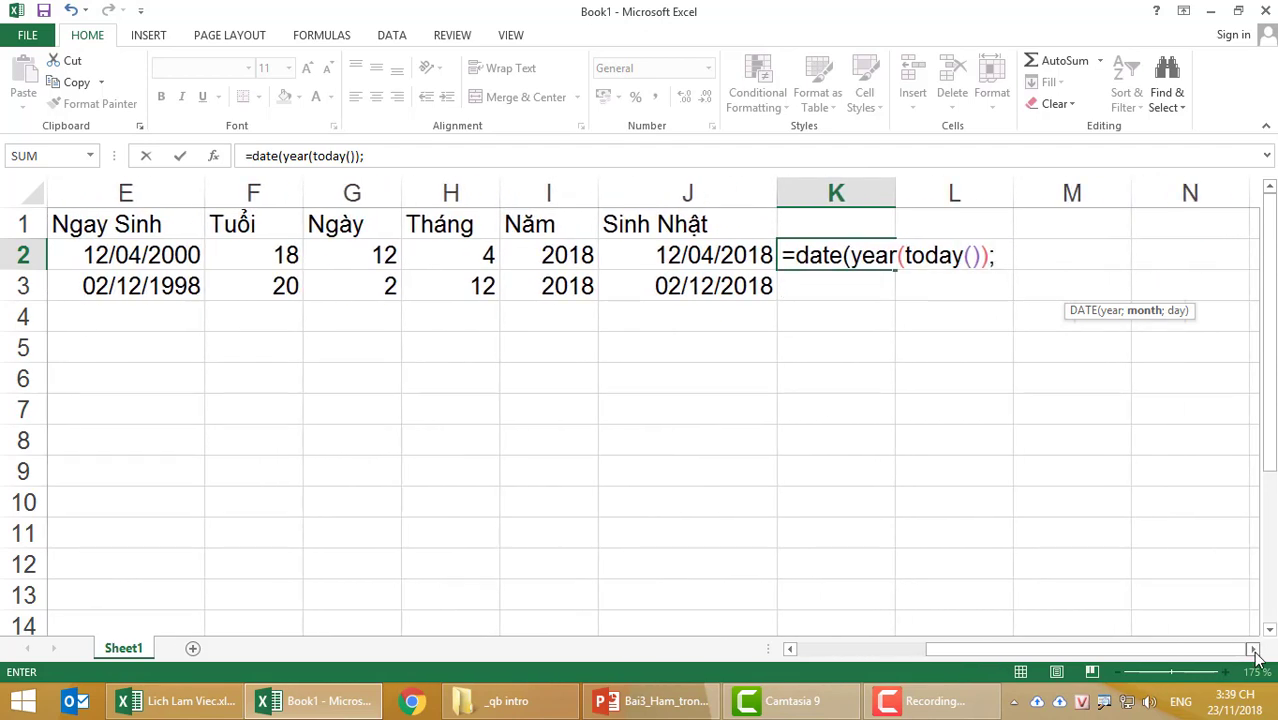
{"action": "type", "text": "mo"}
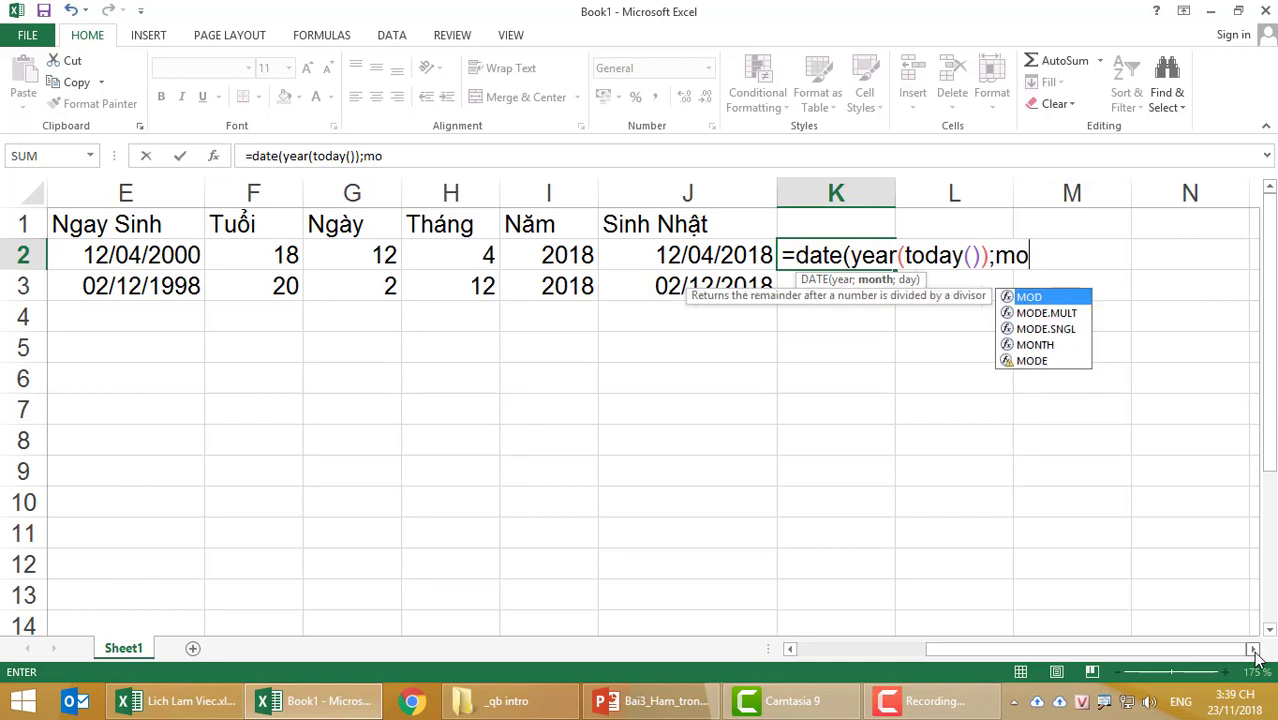
{"action": "type", "text": "nth"}
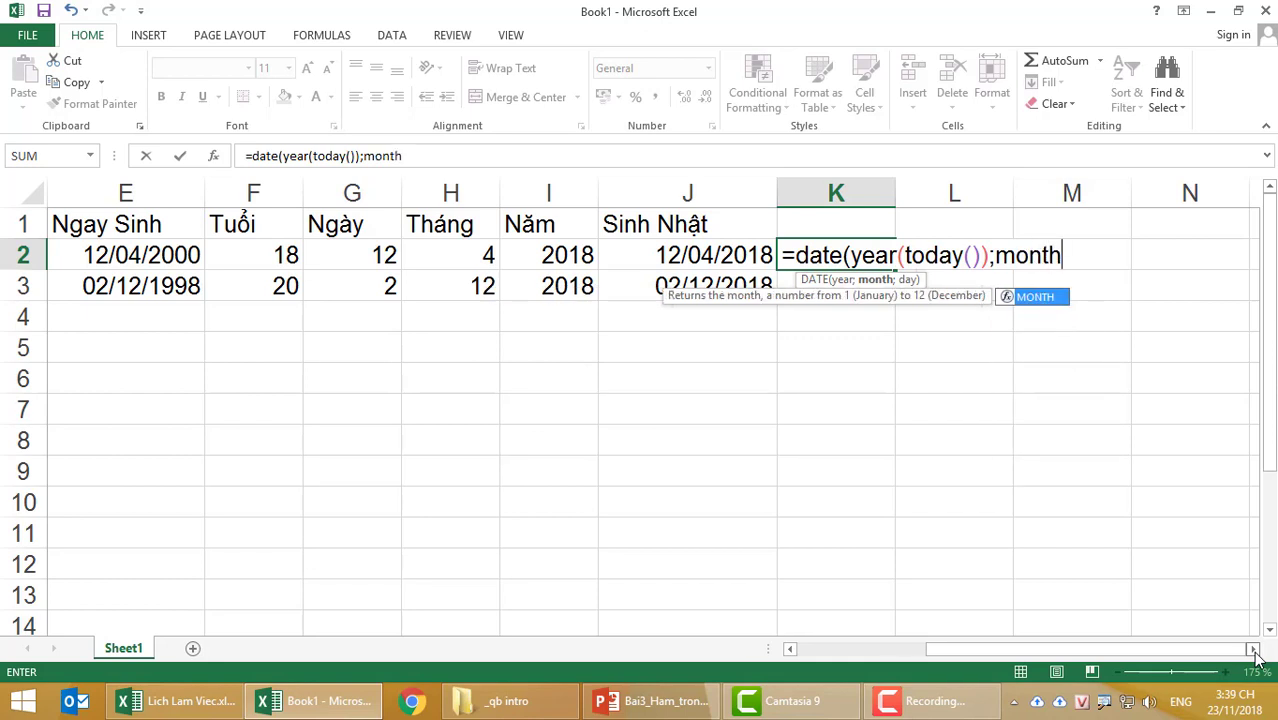
{"action": "type", "text": "("}
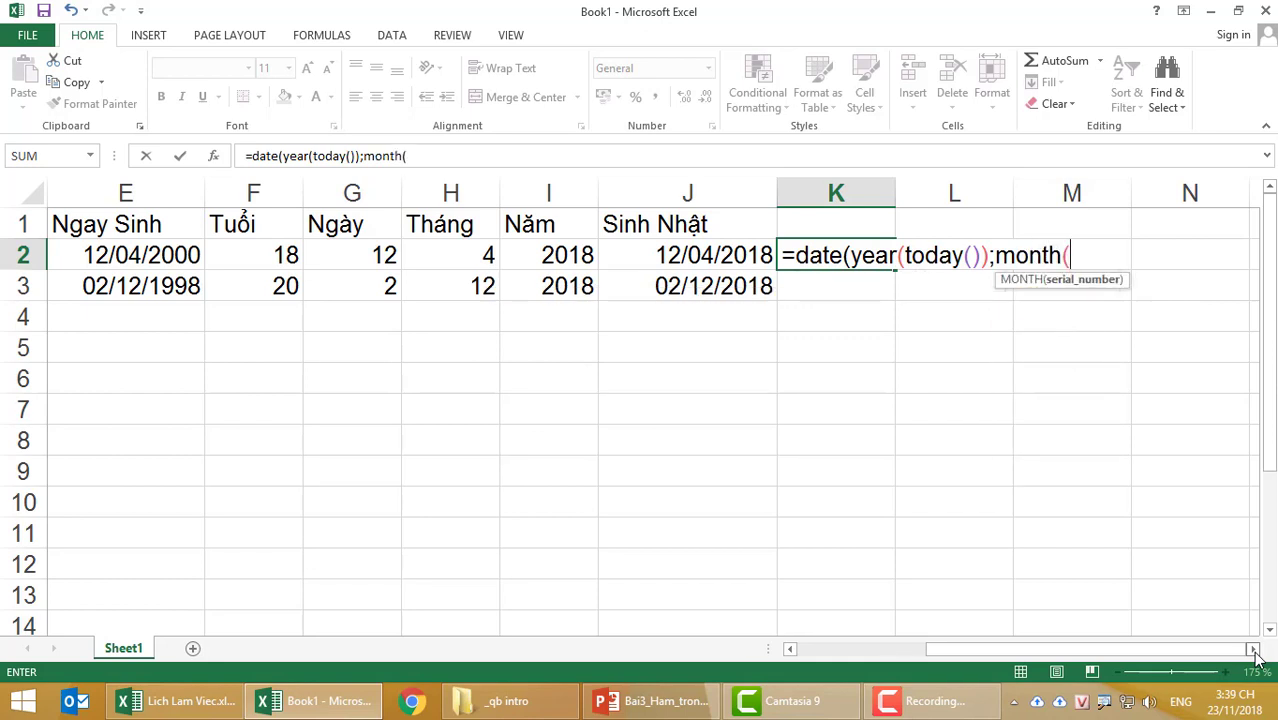
{"action": "left_click", "coordinate": [145, 255]}
{"action": "type", "text": ")"}
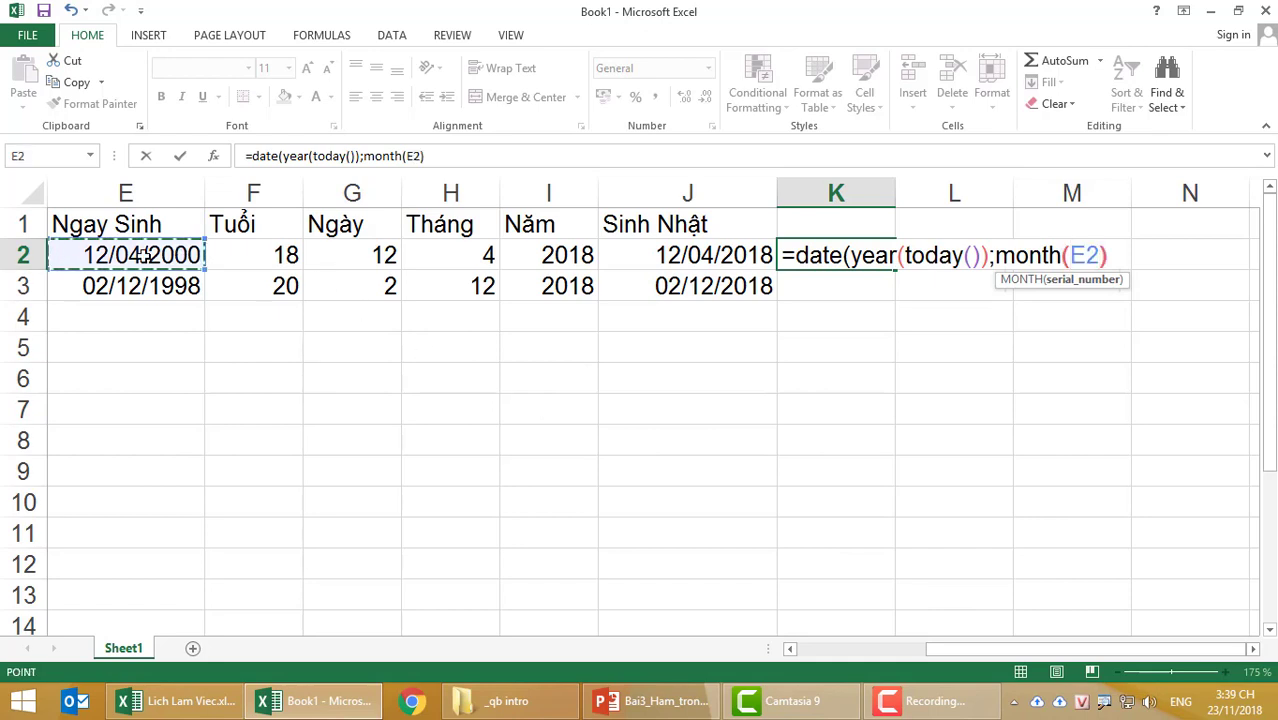
{"action": "type", "text": ";d"}
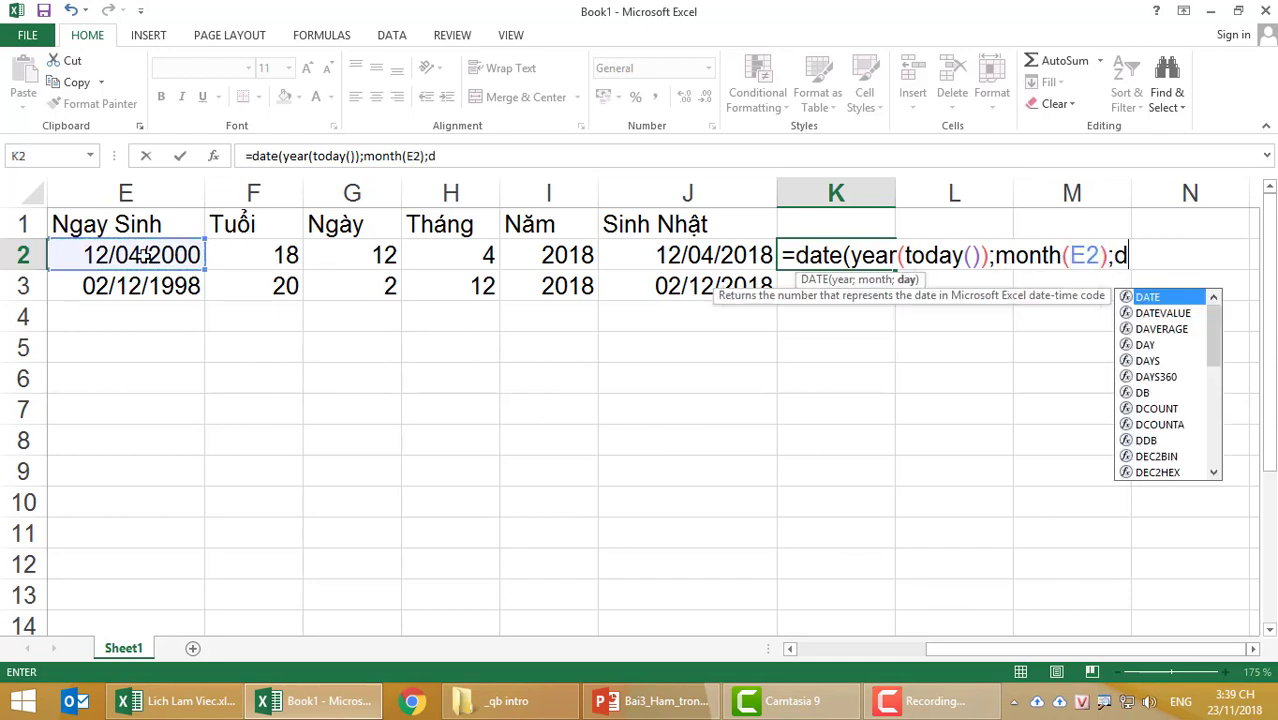
{"action": "type", "text": "ay("}
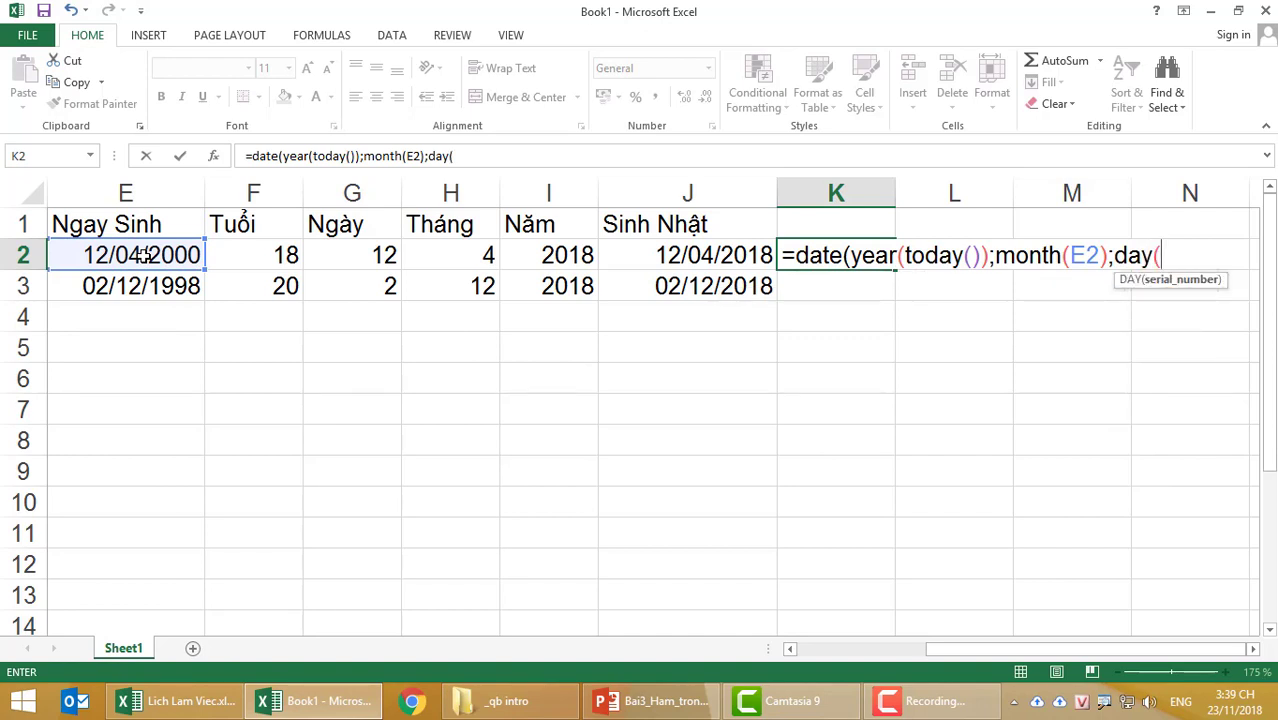
{"action": "left_click", "coordinate": [145, 255]}
{"action": "type", "text": ")"}
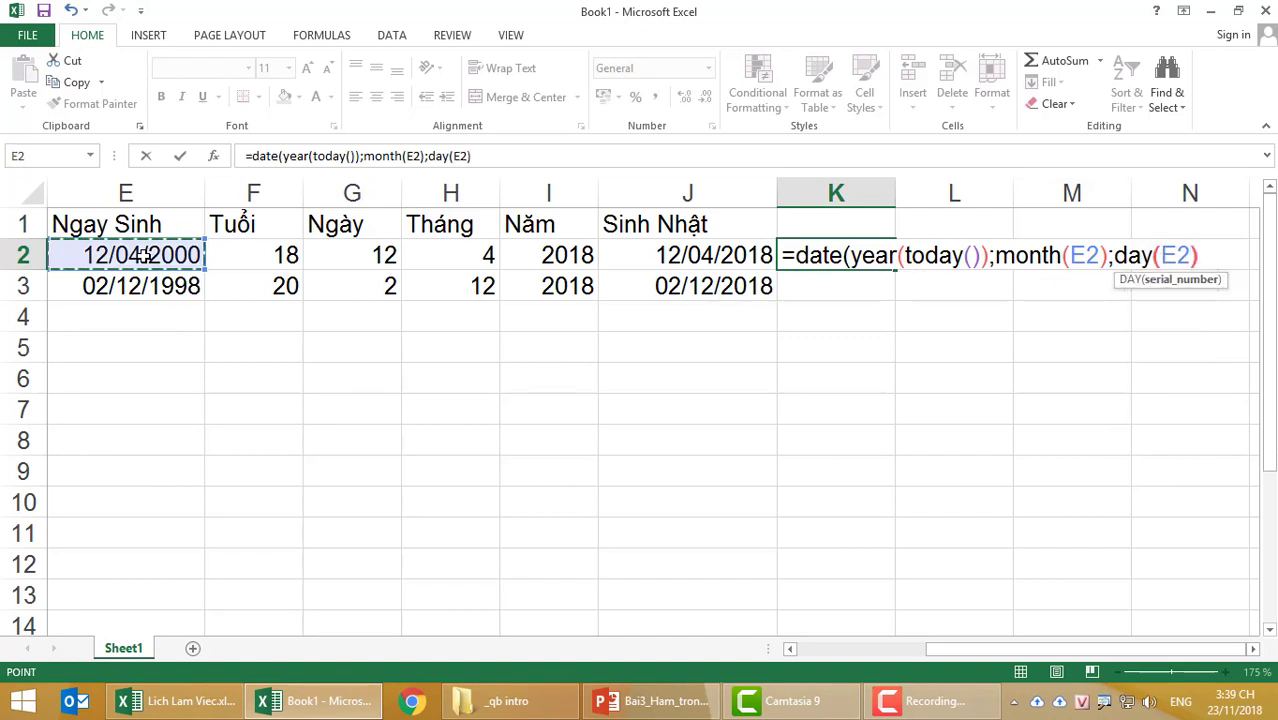
{"action": "type", "text": ")"}
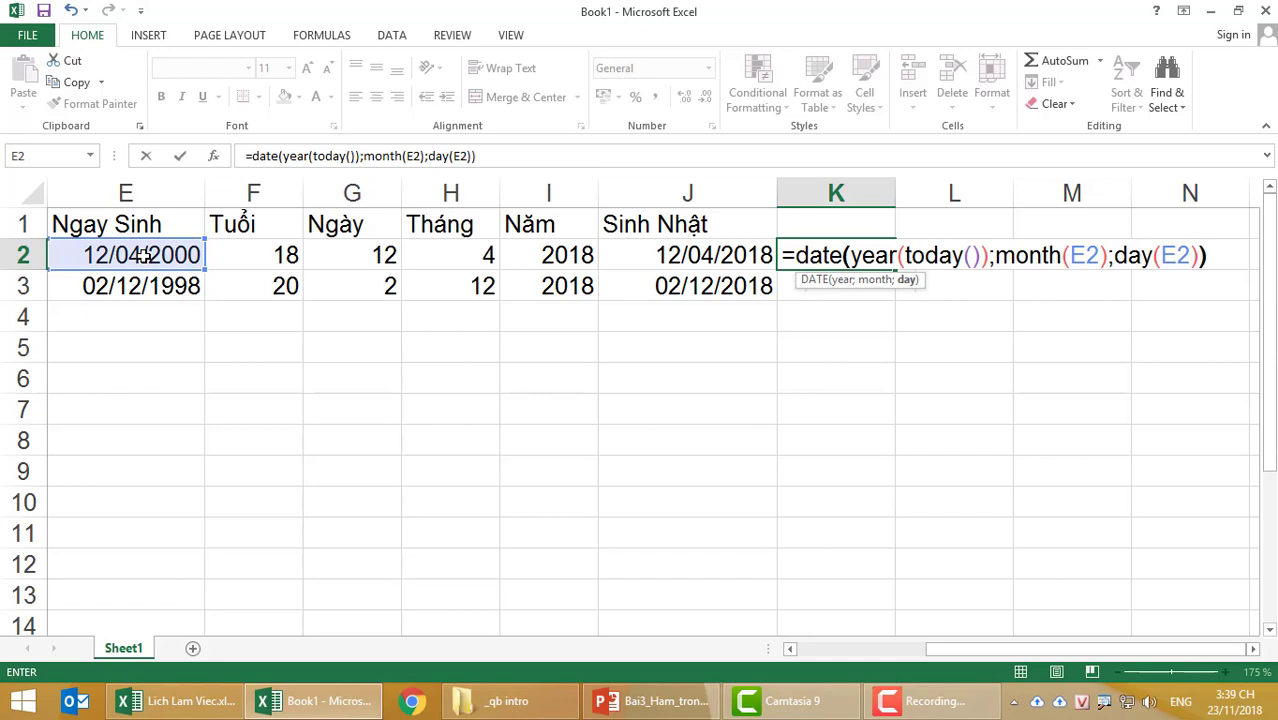
{"action": "key", "text": "Return"}
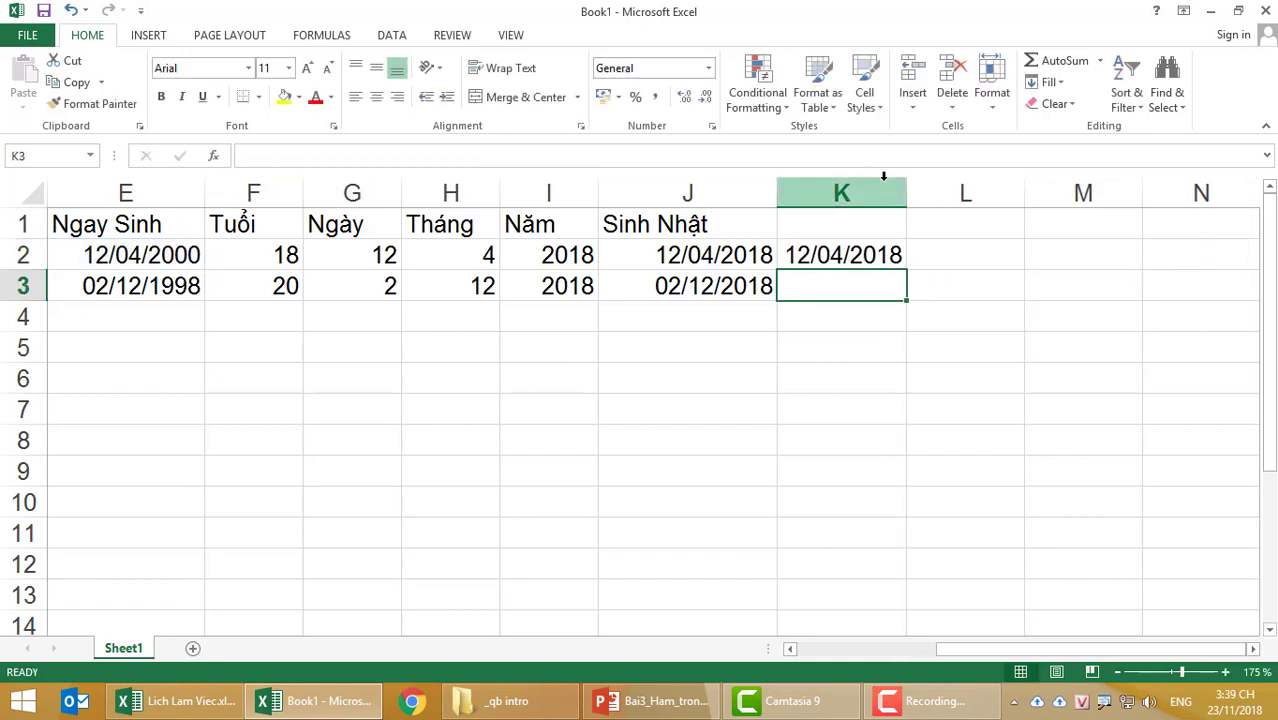
- Widen column K to fit the date and check K2's formula
{"action": "left_click_drag", "start_coordinate": [908, 191], "coordinate": [925, 190]}
{"action": "left_click", "coordinate": [855, 257]}
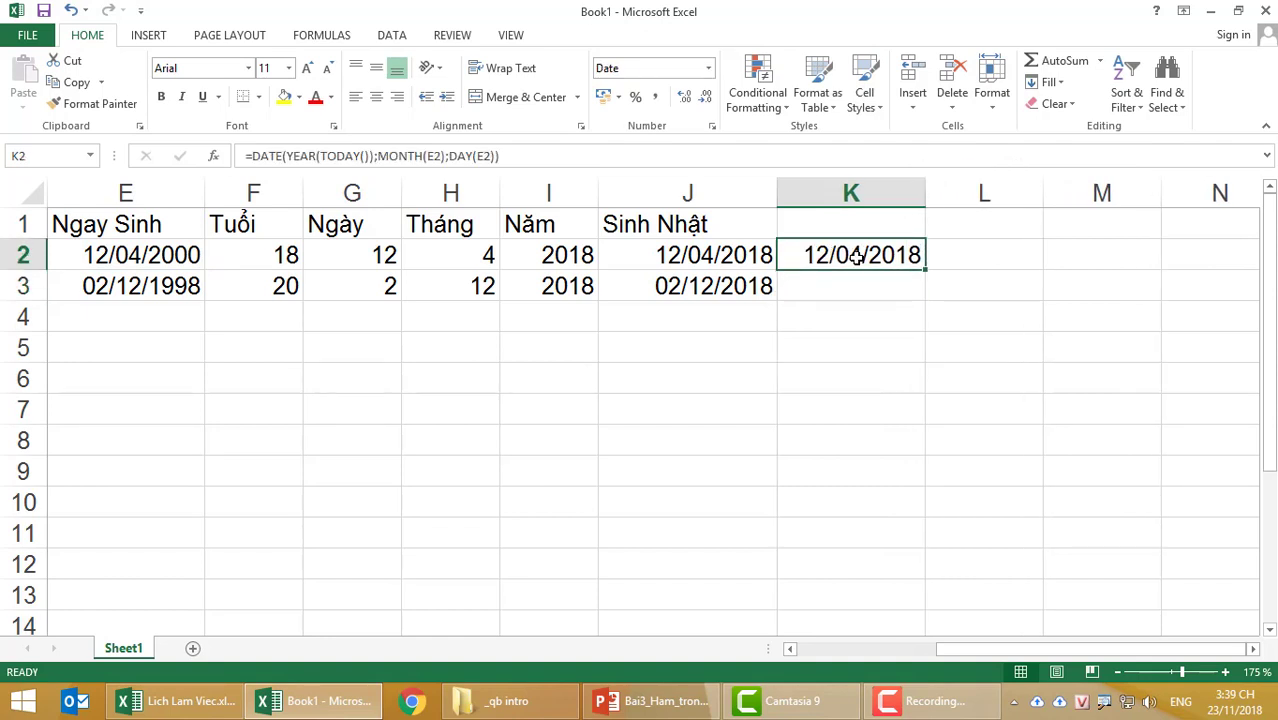
{"action": "left_click", "coordinate": [509, 153]}
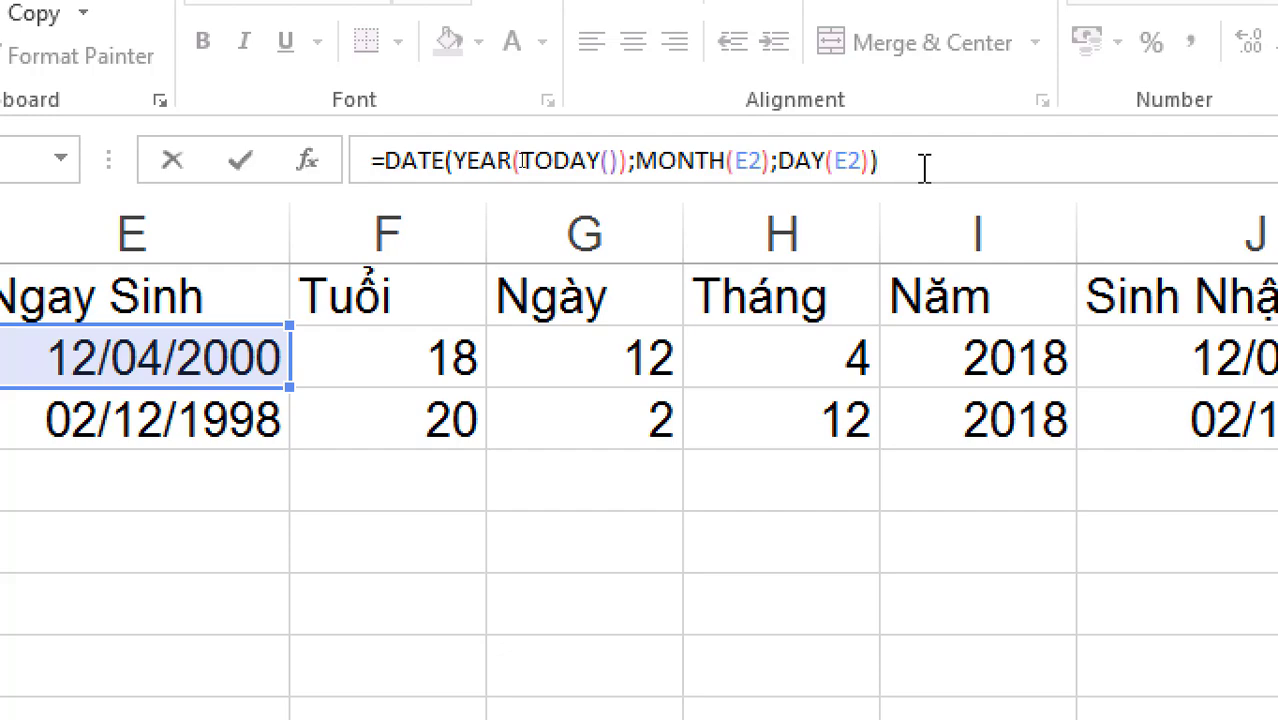
{"action": "key", "text": "Return"}
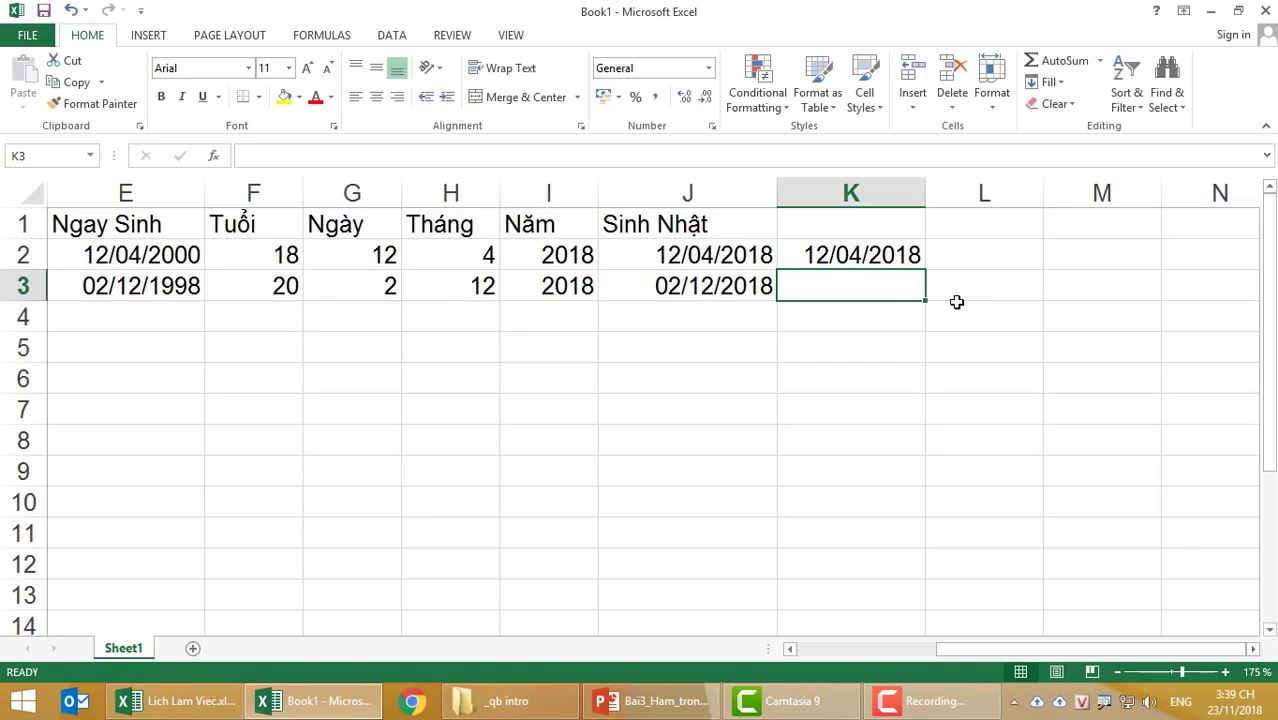
- Put the heading 'Số Ngày Đến SN' in L1 and widen column L to fit it
{"action": "left_click", "coordinate": [968, 229]}
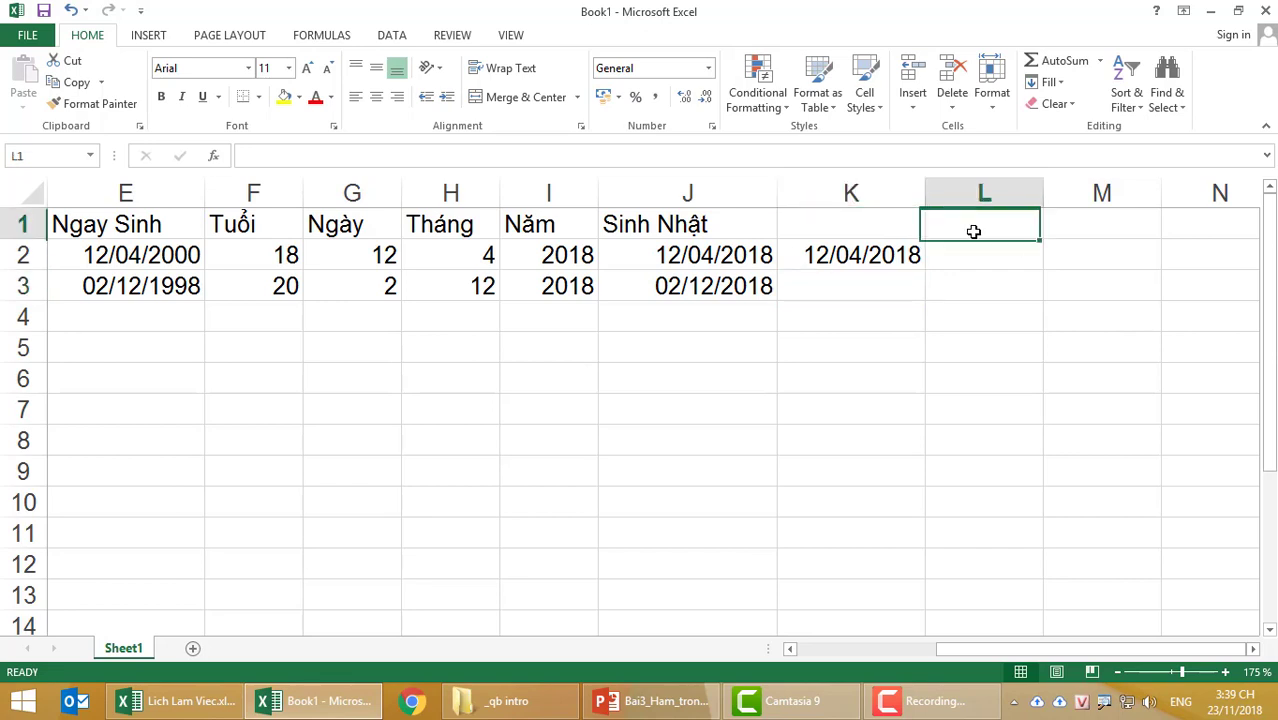
{"action": "left_click_drag", "start_coordinate": [1034, 192], "coordinate": [1054, 192]}
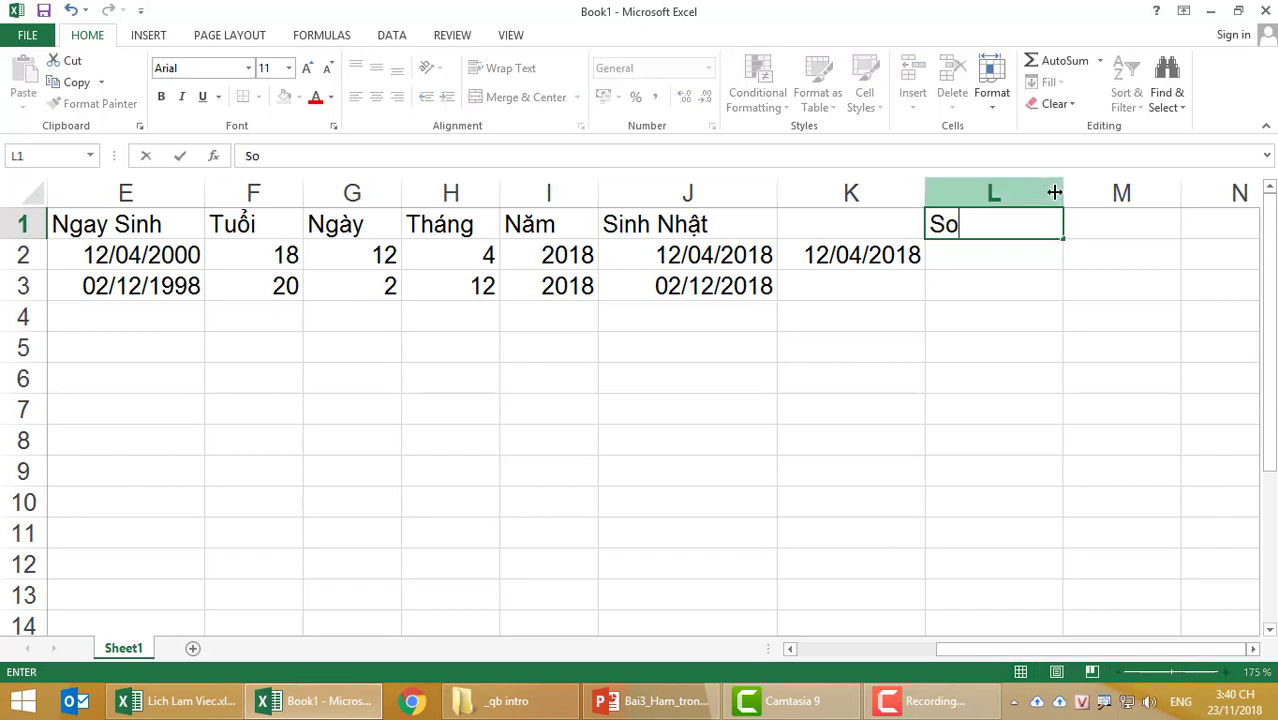
{"action": "type", "text": "Số Ngay"}
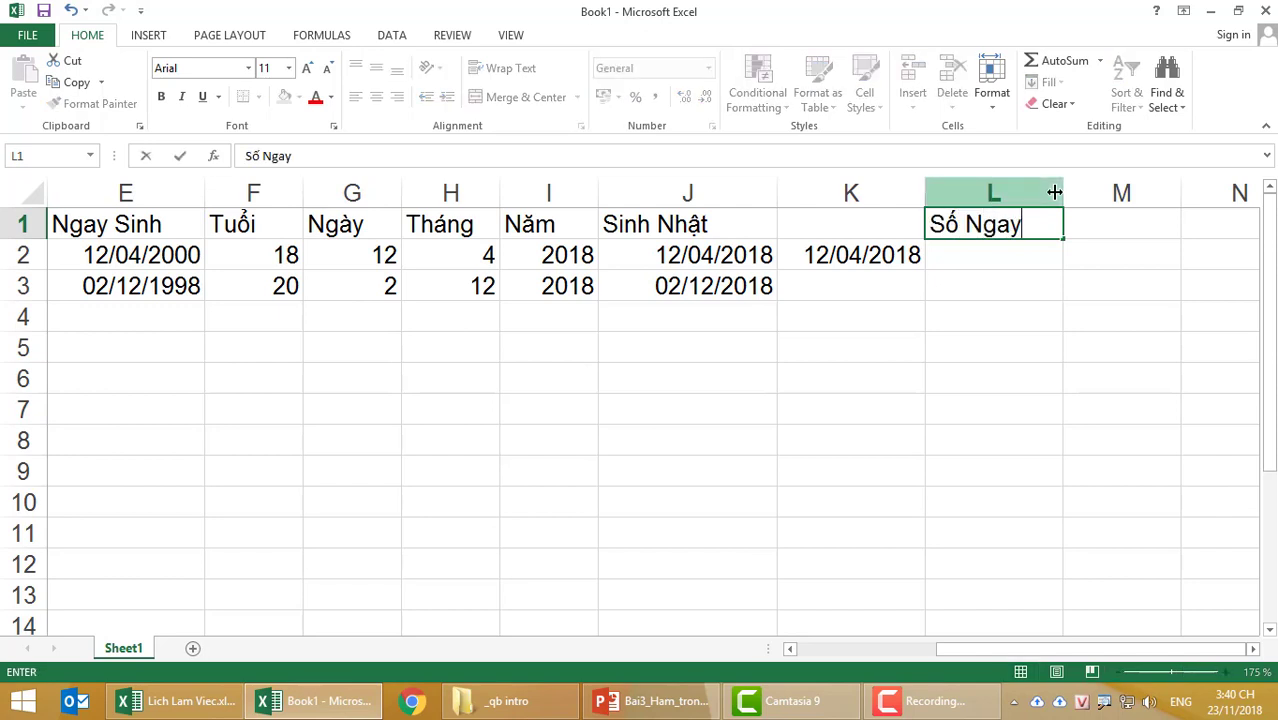
{"action": "type", "text": "f"}
{"action": "type", "text": "Đ"}
{"action": "type", "text": "ến SN"}
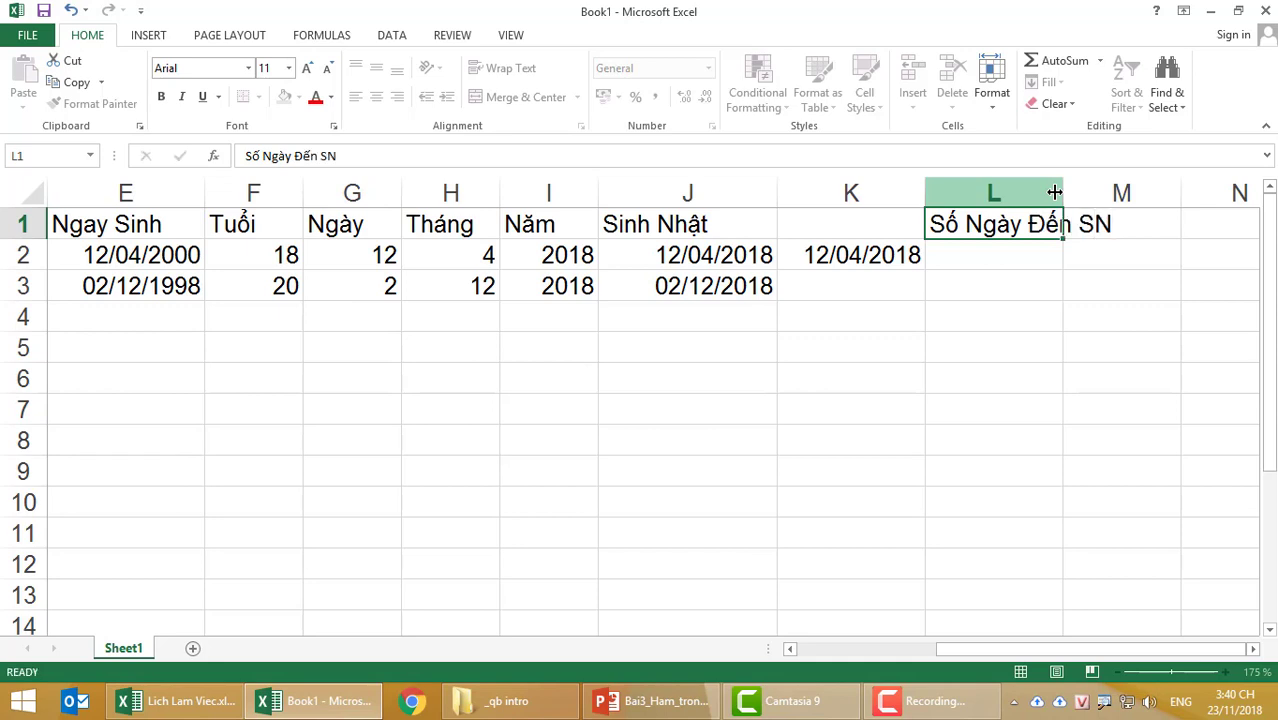
{"action": "key", "text": "Return"}
{"action": "double_click", "coordinate": [1062, 192]}
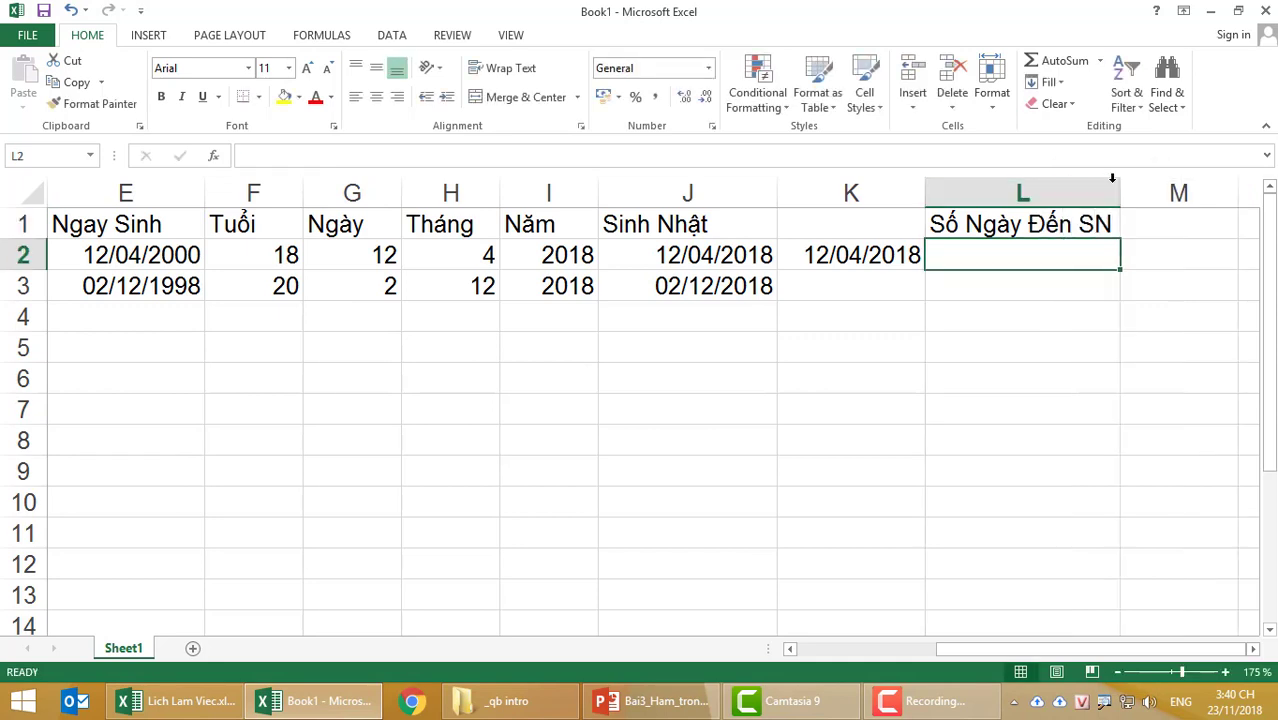
{"action": "left_click_drag", "start_coordinate": [1121, 190], "coordinate": [1150, 190]}
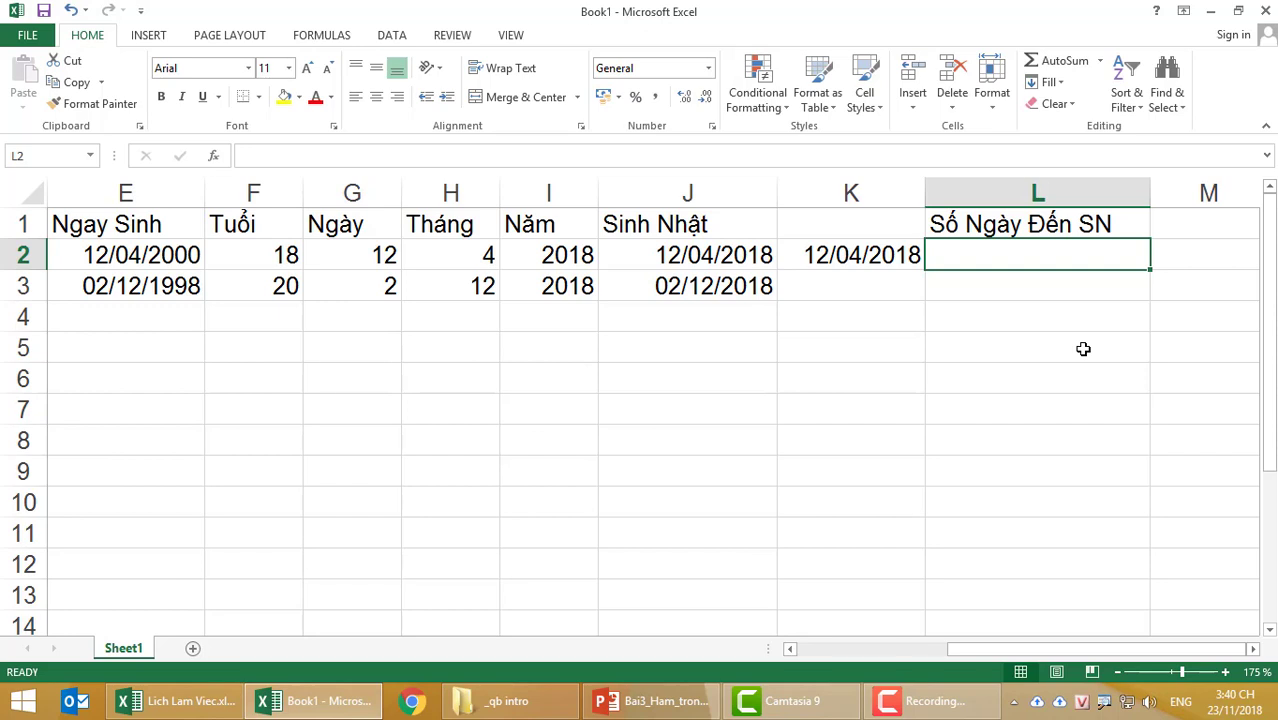
{"action": "type", "text": "=to"}
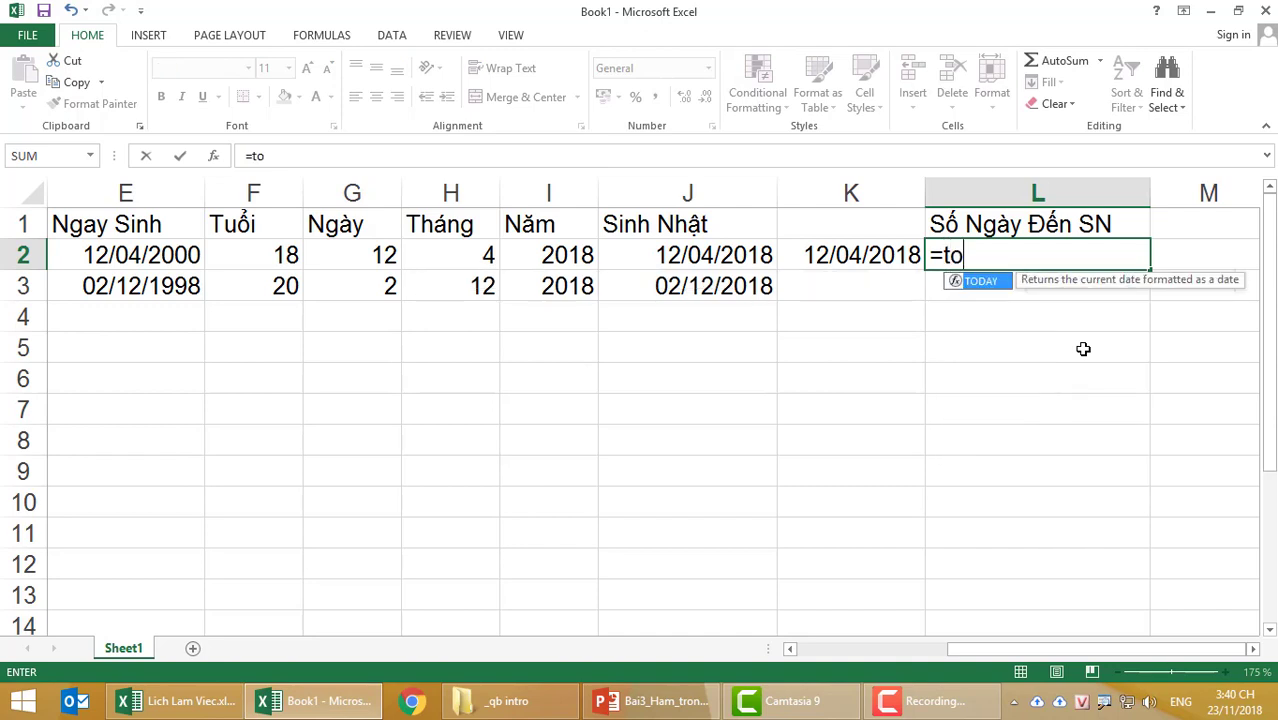
{"action": "type", "text": "day()"}
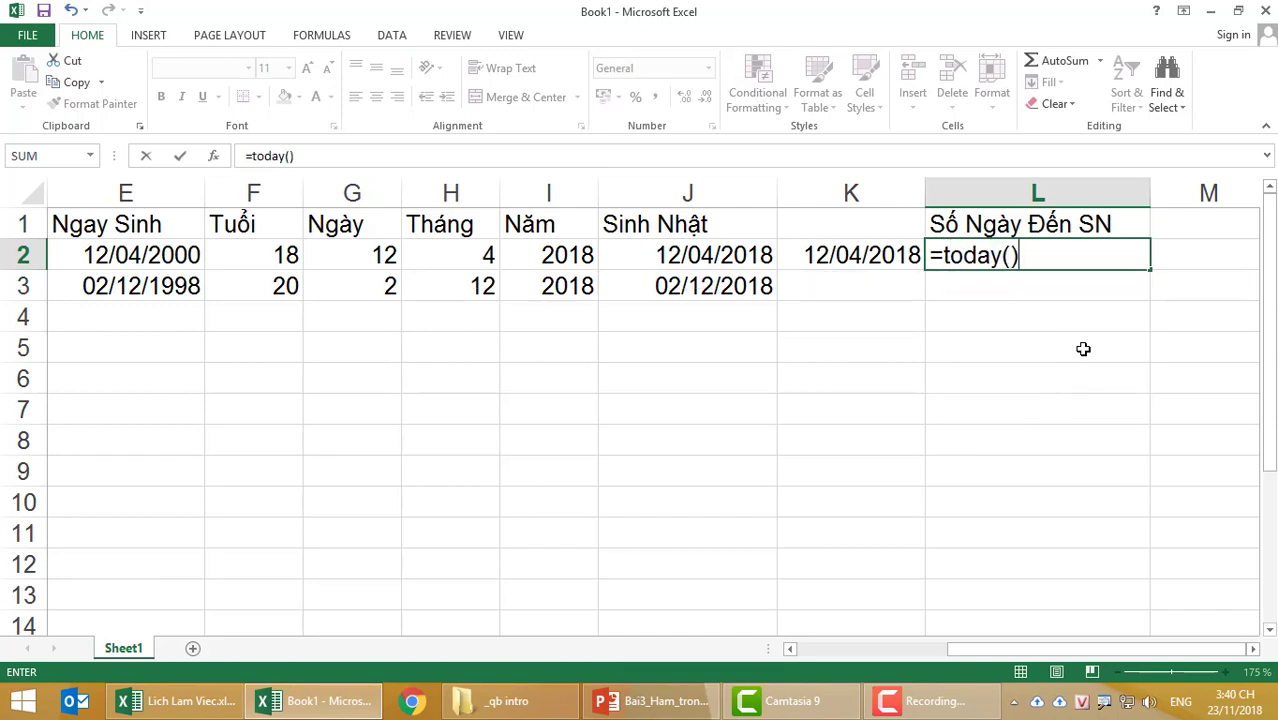
{"action": "type", "text": "-"}
- Complete L2 as =TODAY()-K2 and format it General so it shows 225
{"action": "left_click", "coordinate": [890, 257]}
{"action": "key", "text": "Return"}
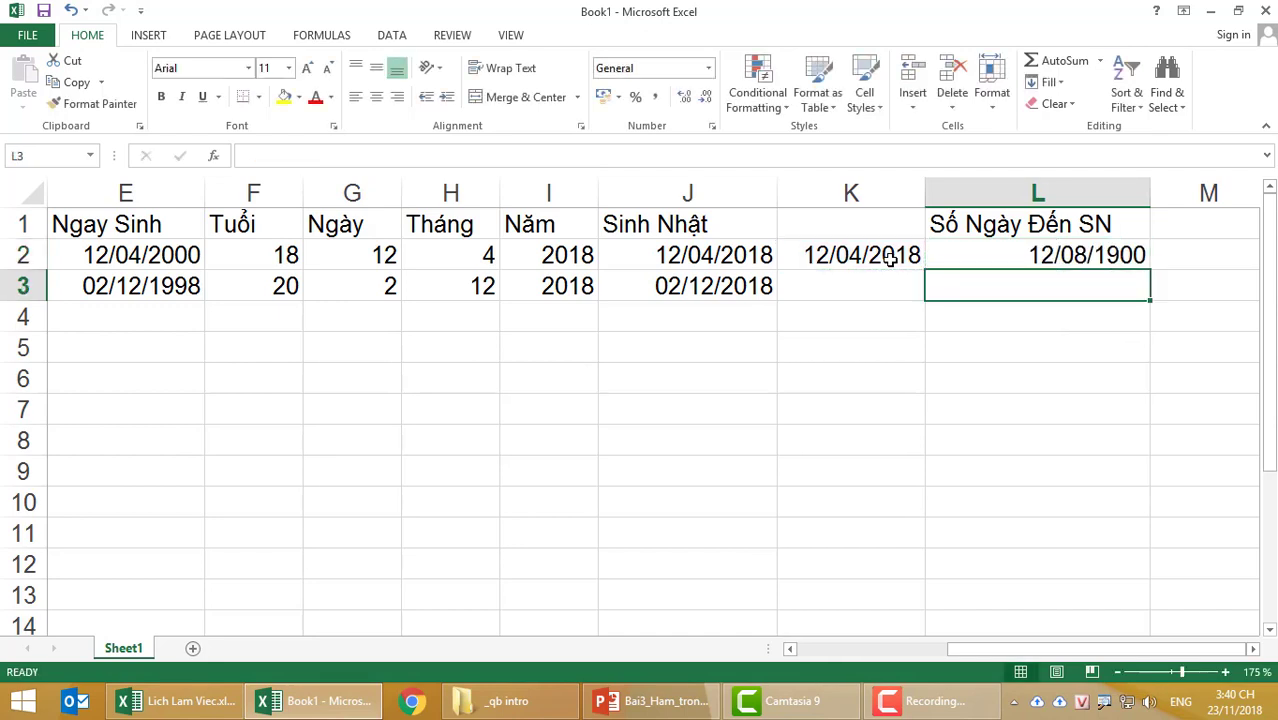
{"action": "left_click", "coordinate": [1044, 254]}
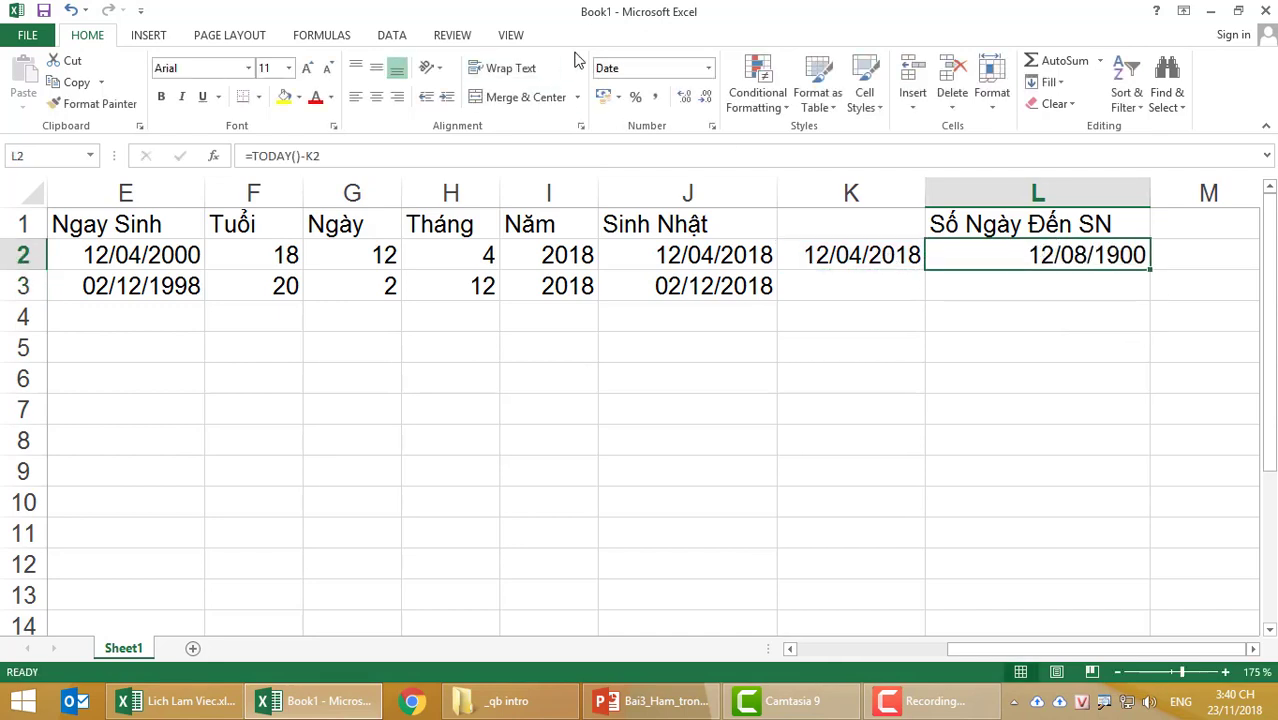
{"action": "left_click", "coordinate": [708, 68]}
{"action": "left_click", "coordinate": [638, 115]}
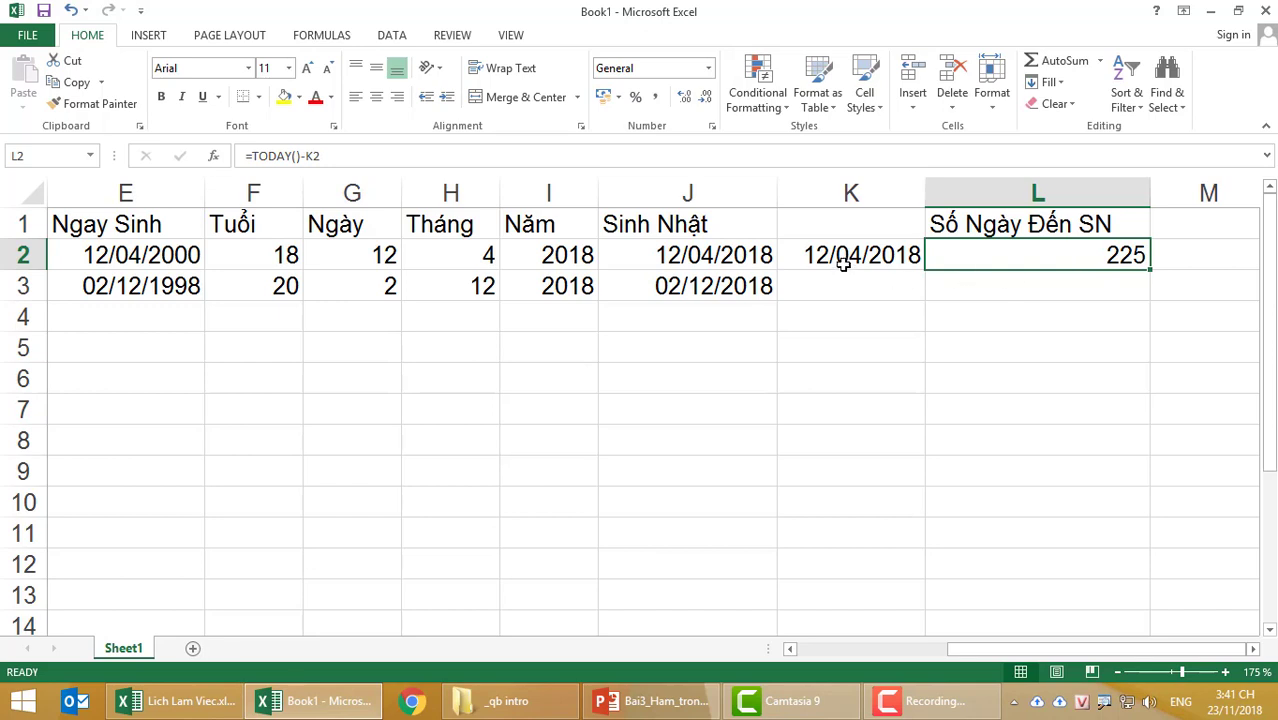
- Change E2's birth date to 12/11/2000, so K2 becomes 12/11/2018 and L2 shows 11
{"action": "left_click", "coordinate": [146, 262]}
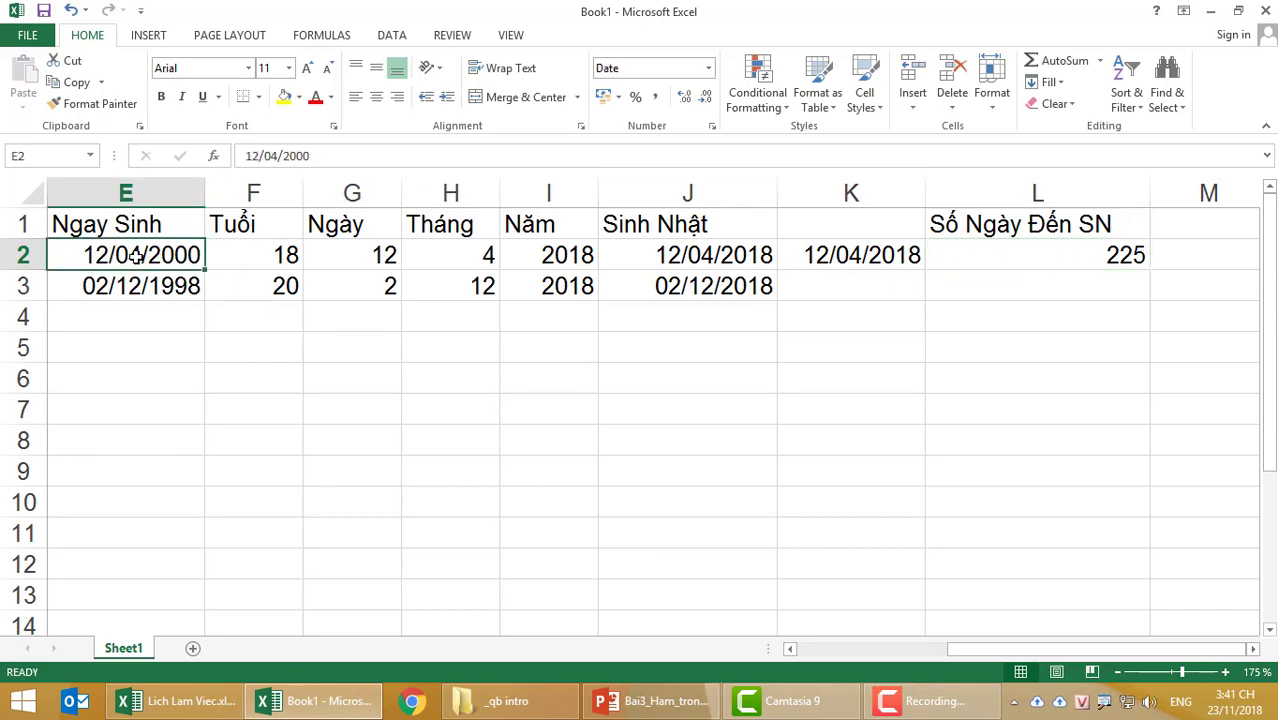
{"action": "double_click", "coordinate": [142, 255]}
{"action": "key", "text": "BackSpace"}
{"action": "key", "text": "BackSpace"}
{"action": "type", "text": "1"}
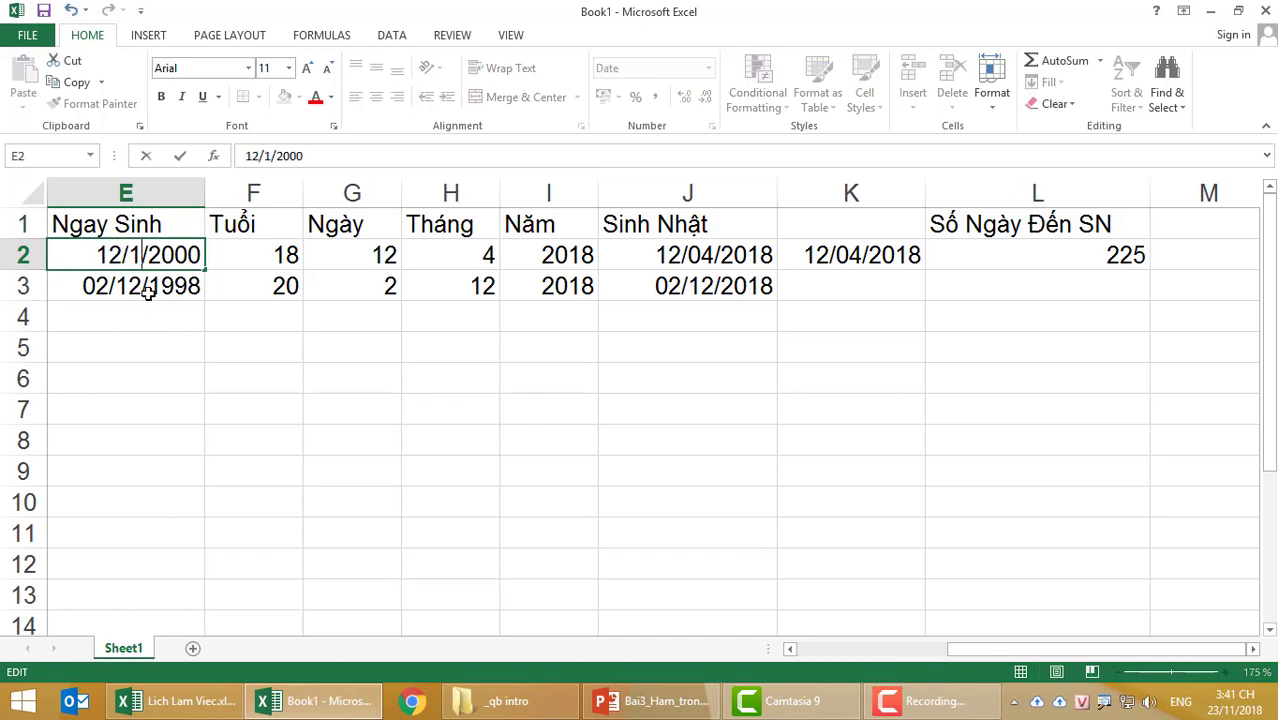
{"action": "type", "text": "1"}
{"action": "key", "text": "Return"}
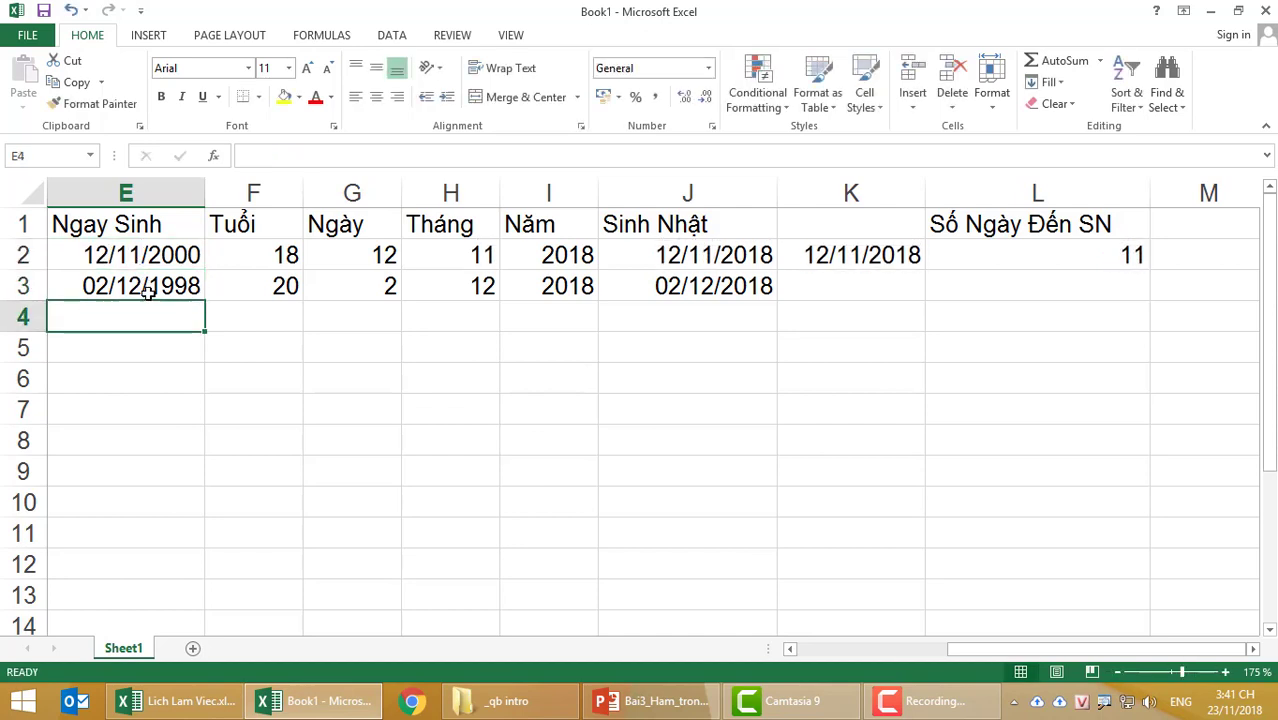
{"action": "left_click", "coordinate": [88, 257]}
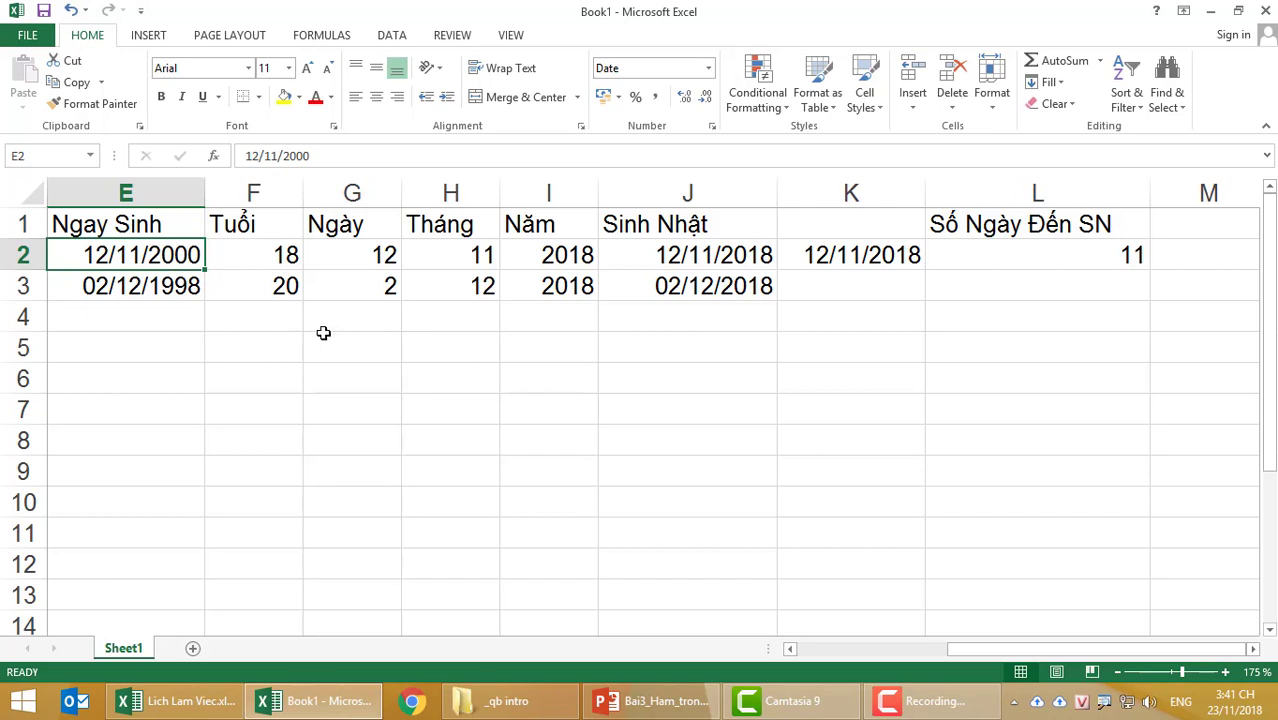
{"action": "left_click", "coordinate": [995, 252]}
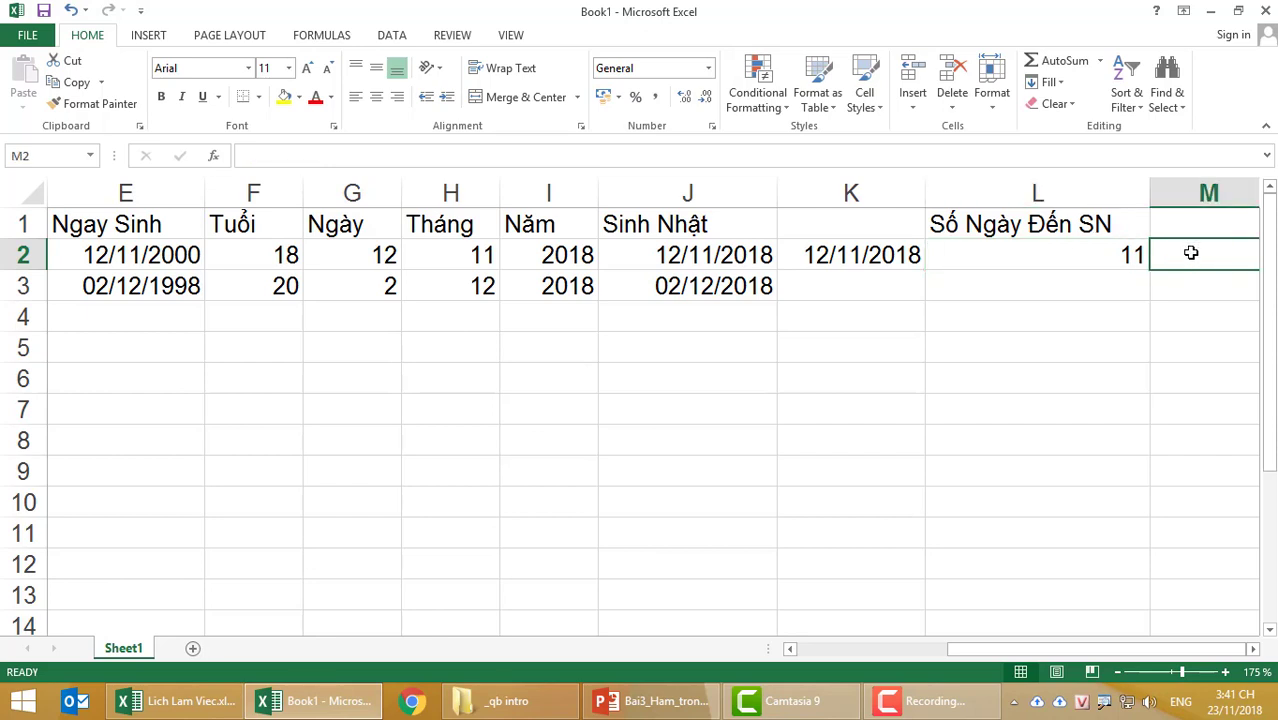
- Enter =K2-TODAY() in M2 and widen column M
{"action": "type", "text": "="}
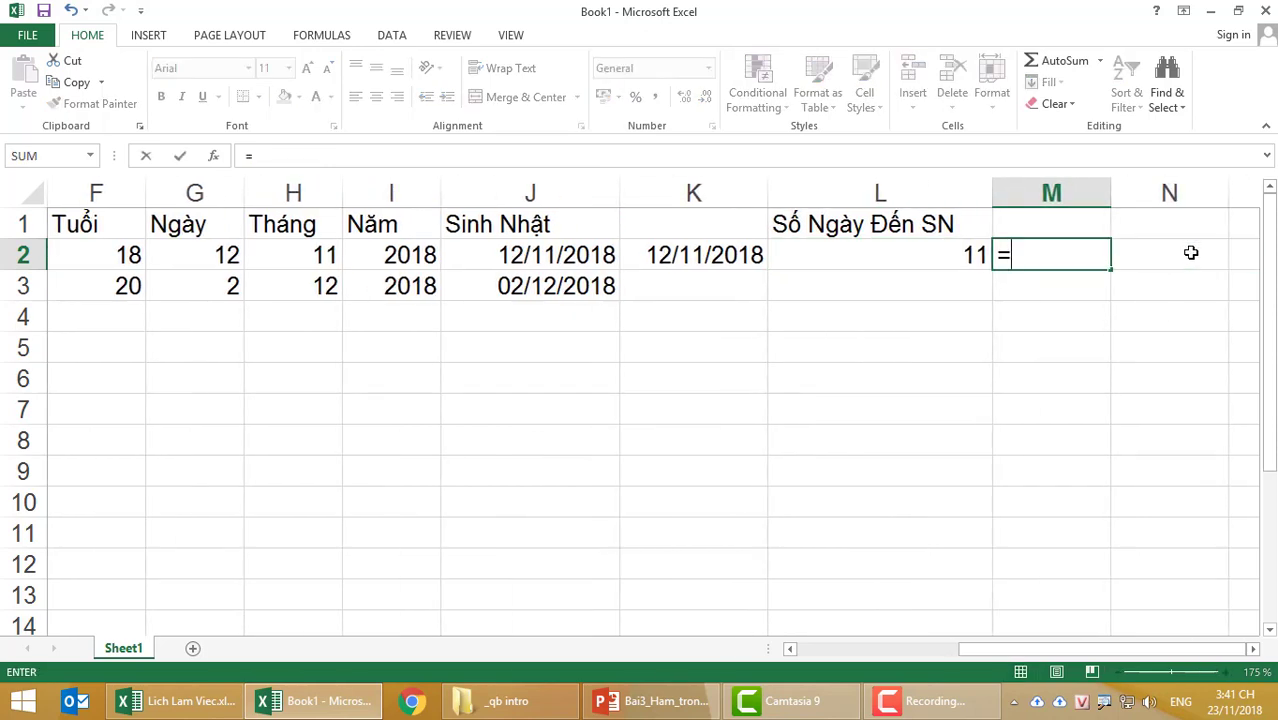
{"action": "left_click", "coordinate": [736, 256]}
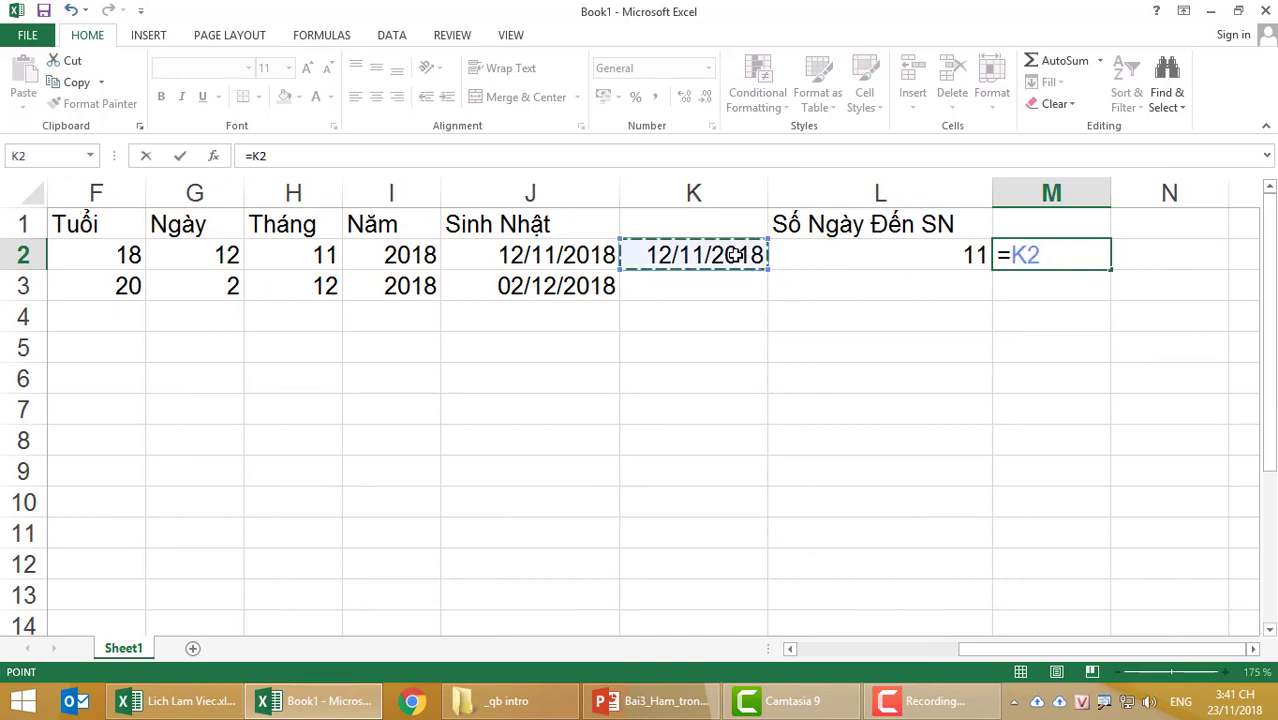
{"action": "type", "text": "-t"}
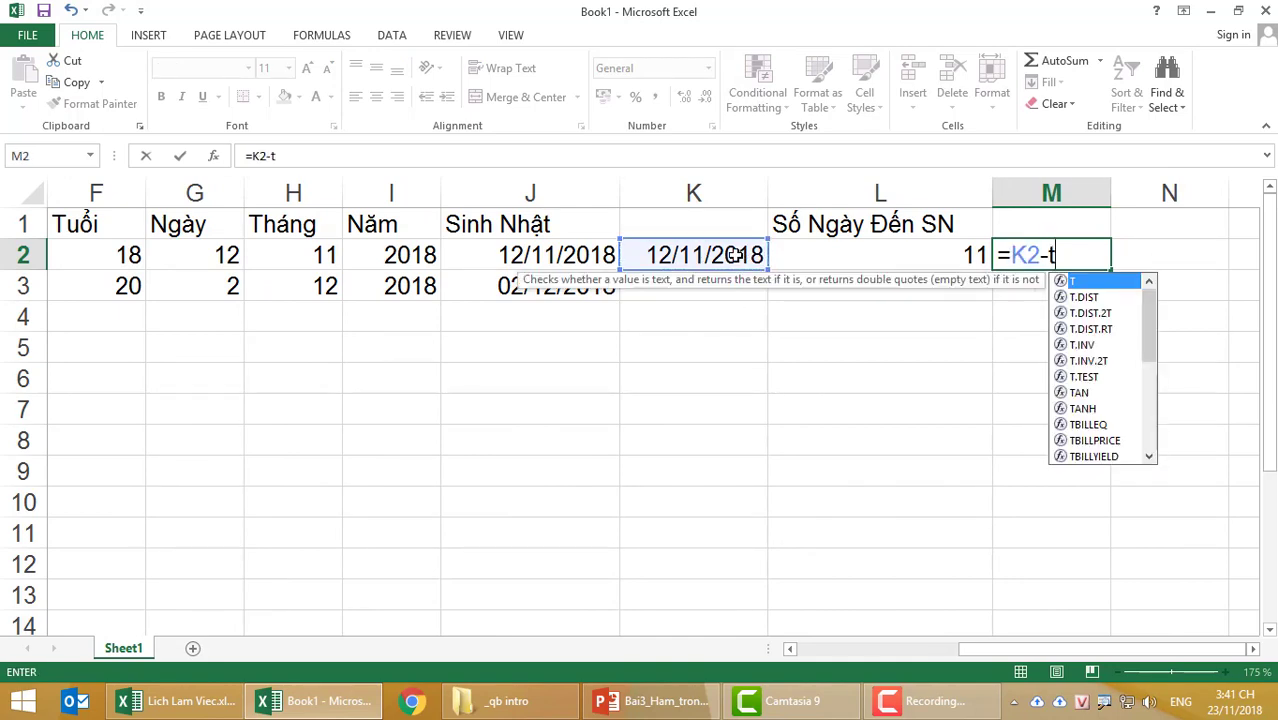
{"action": "type", "text": "oday()"}
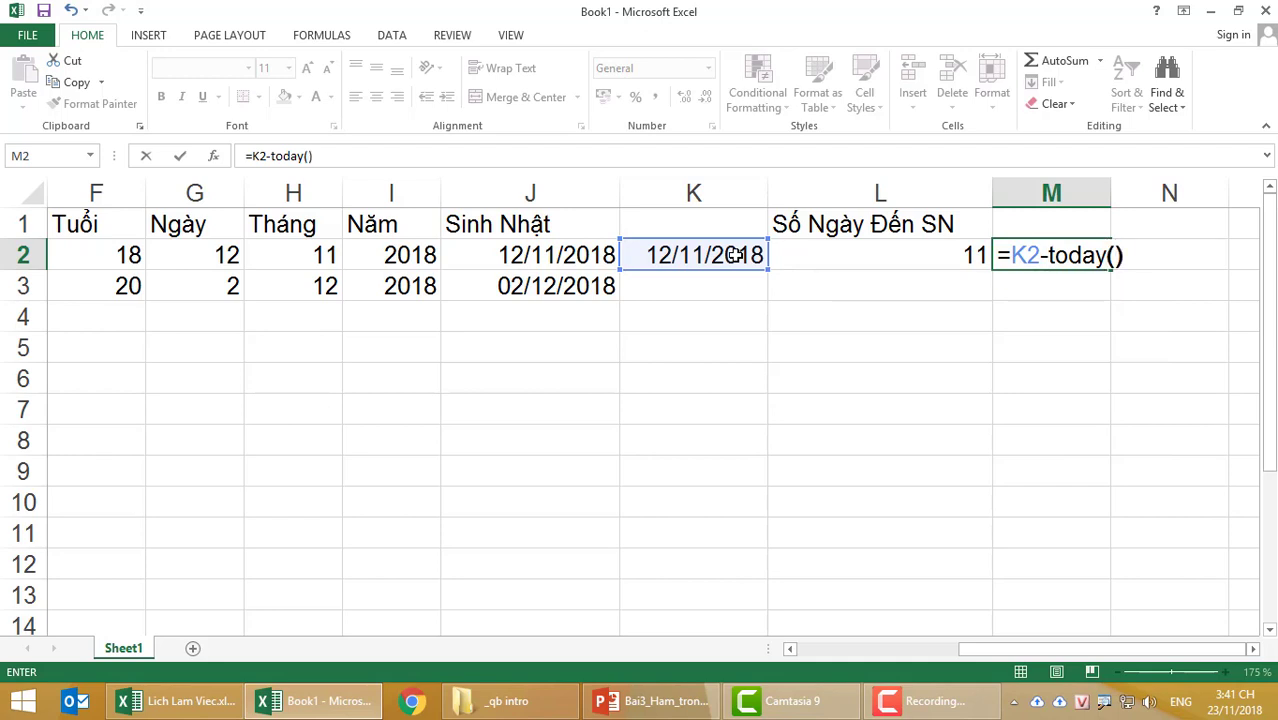
{"action": "key", "text": "Return"}
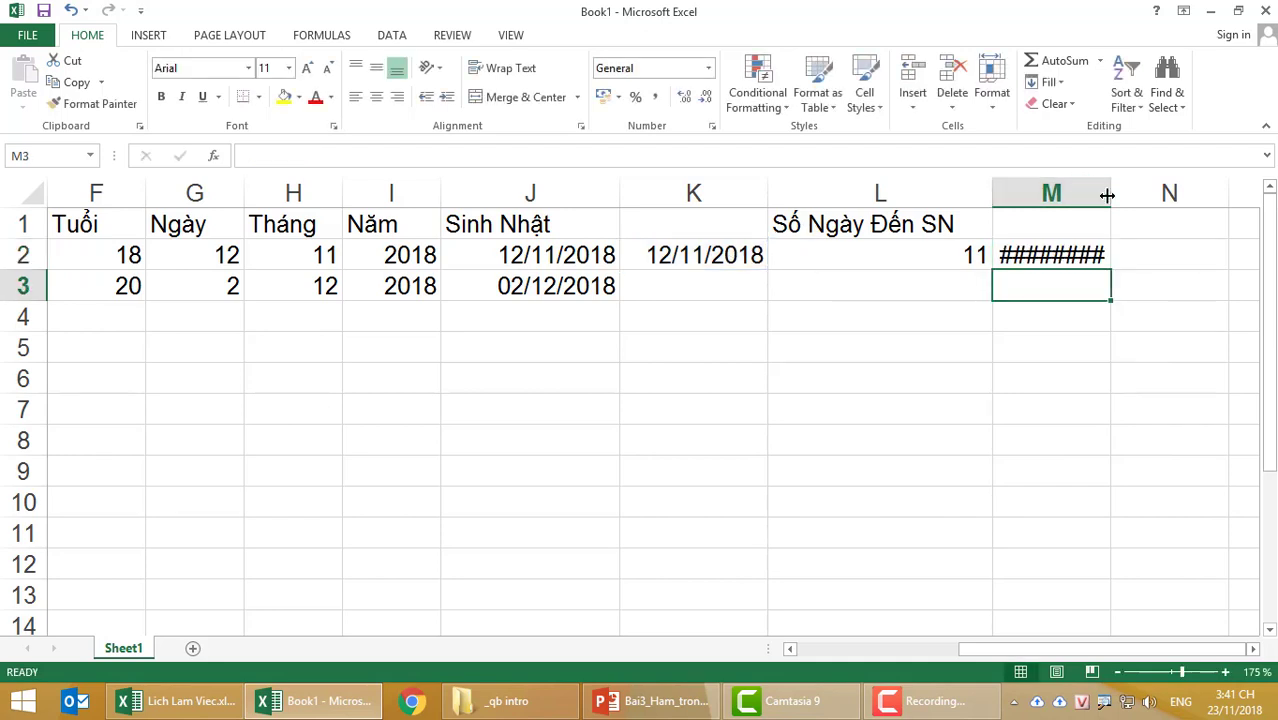
{"action": "left_click_drag", "start_coordinate": [1107, 195], "coordinate": [1211, 193]}
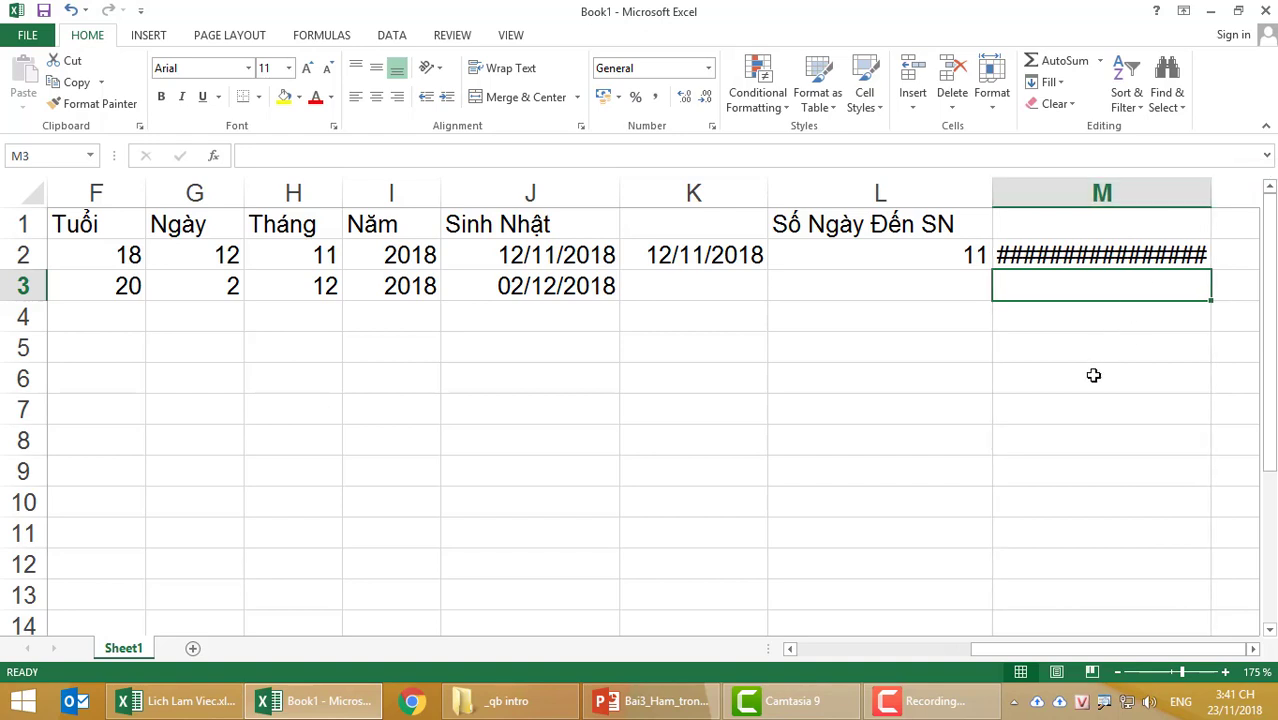
- Format M2 as General so it shows -11, and resize column M to fit
{"action": "left_click", "coordinate": [1048, 262]}
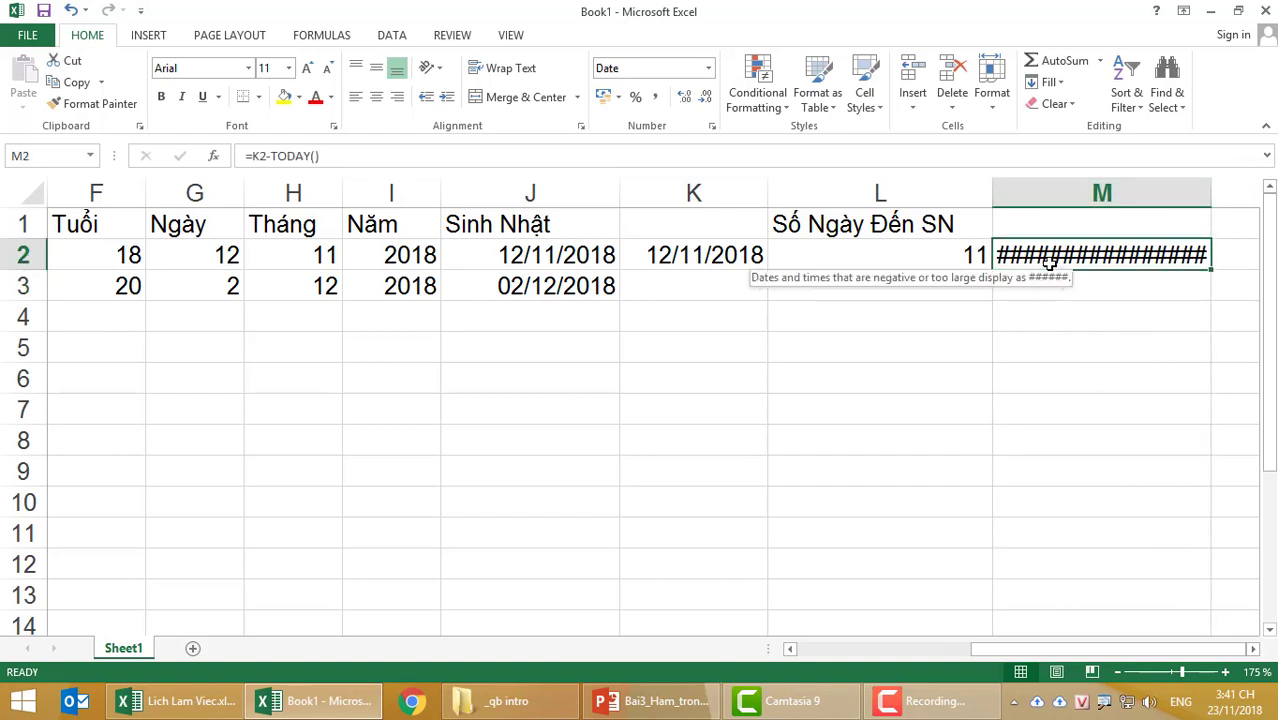
{"action": "left_click", "coordinate": [918, 253]}
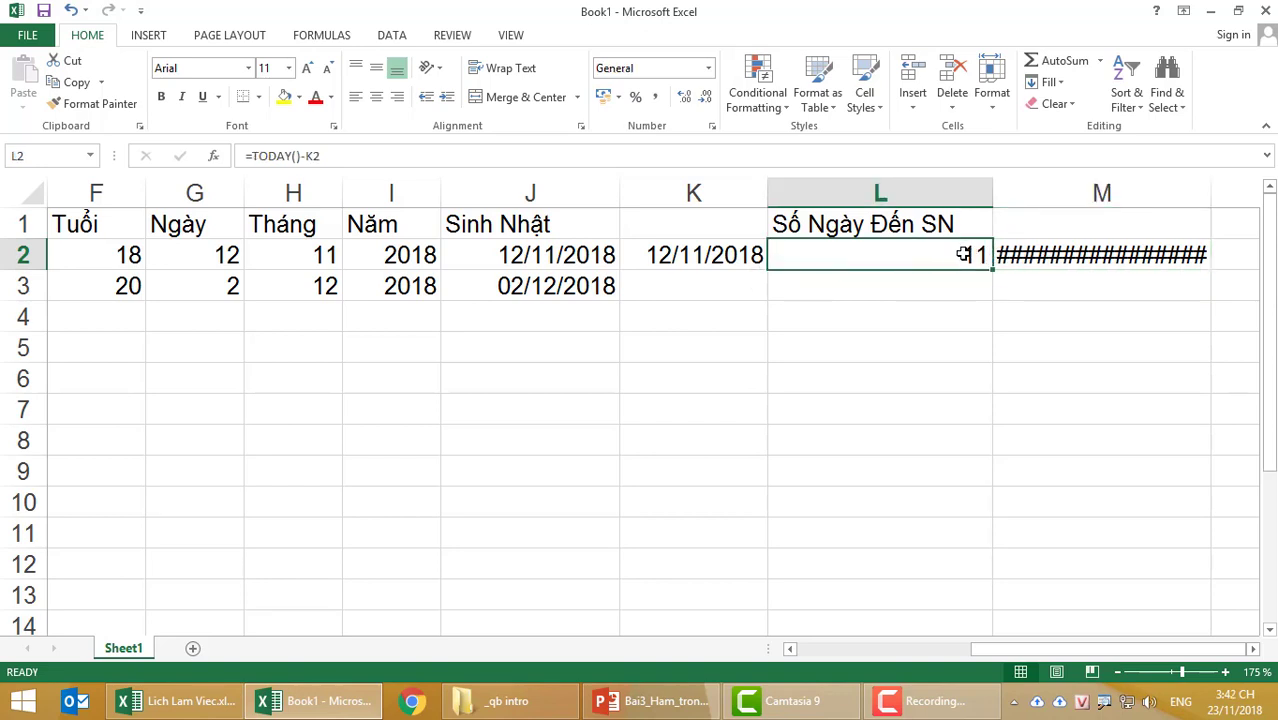
{"action": "left_click", "coordinate": [1046, 249]}
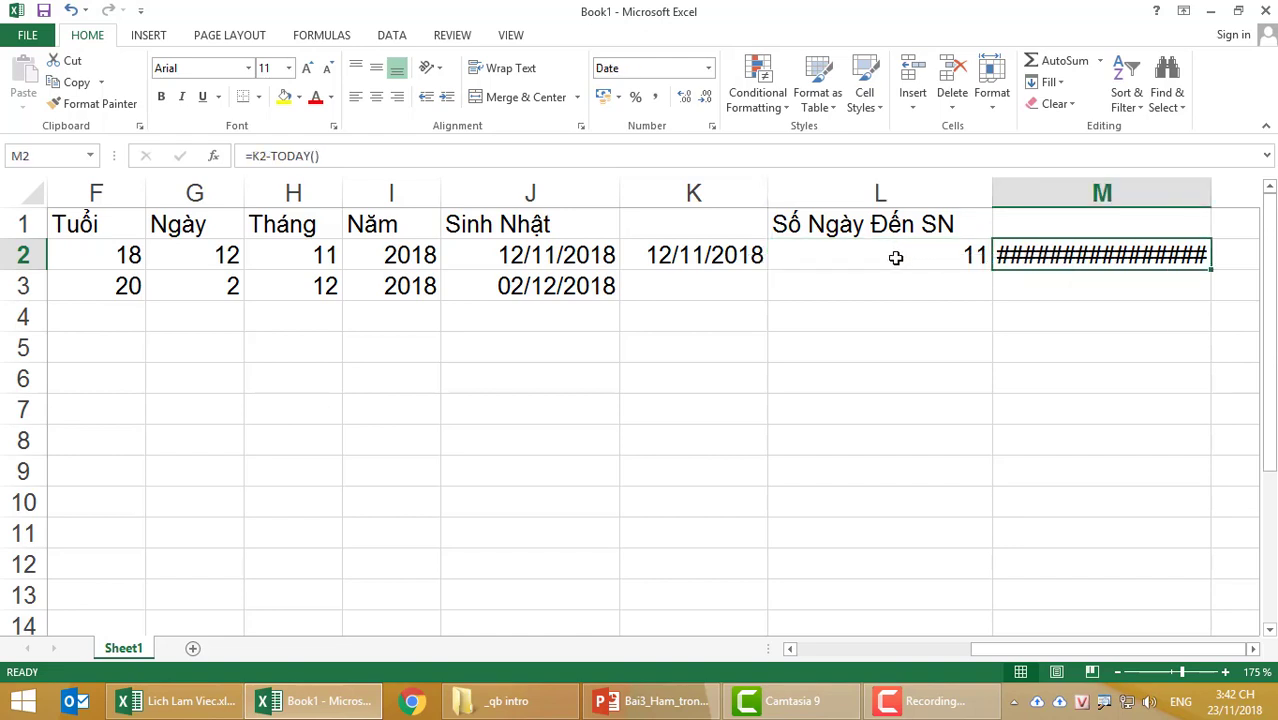
{"action": "left_click", "coordinate": [893, 254]}
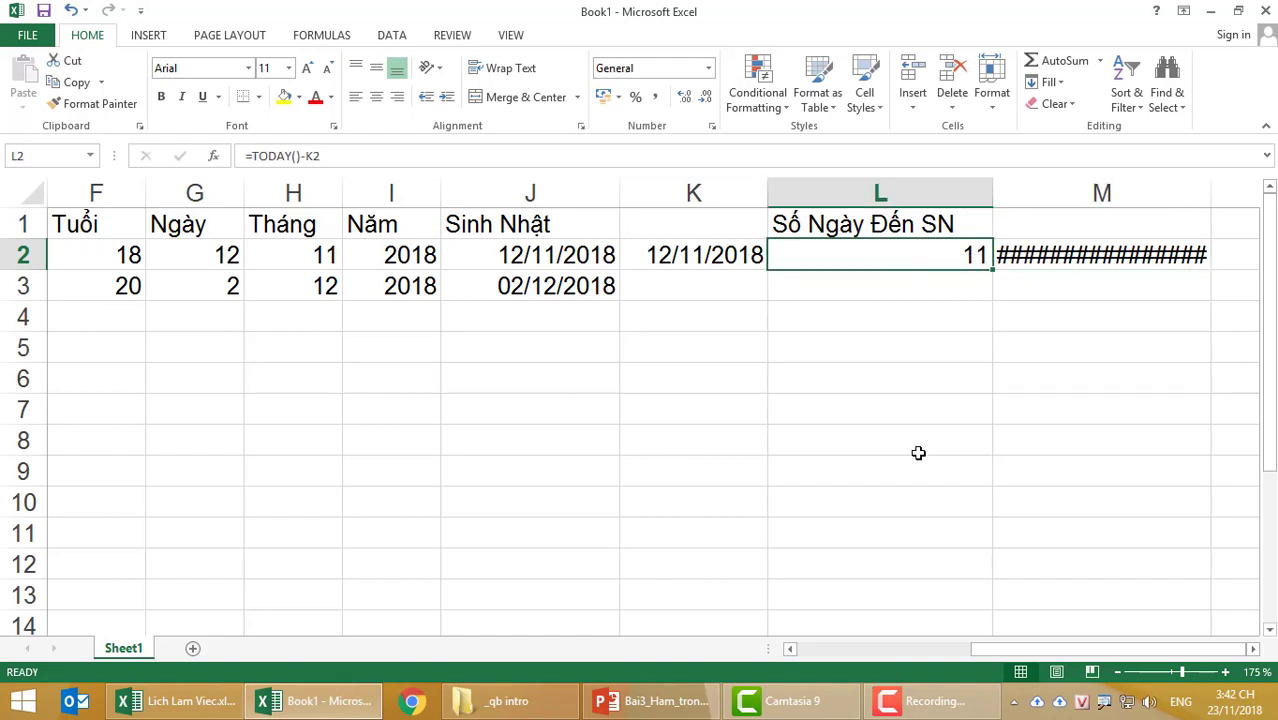
{"action": "left_click", "coordinate": [1048, 252]}
{"action": "left_click", "coordinate": [708, 68]}
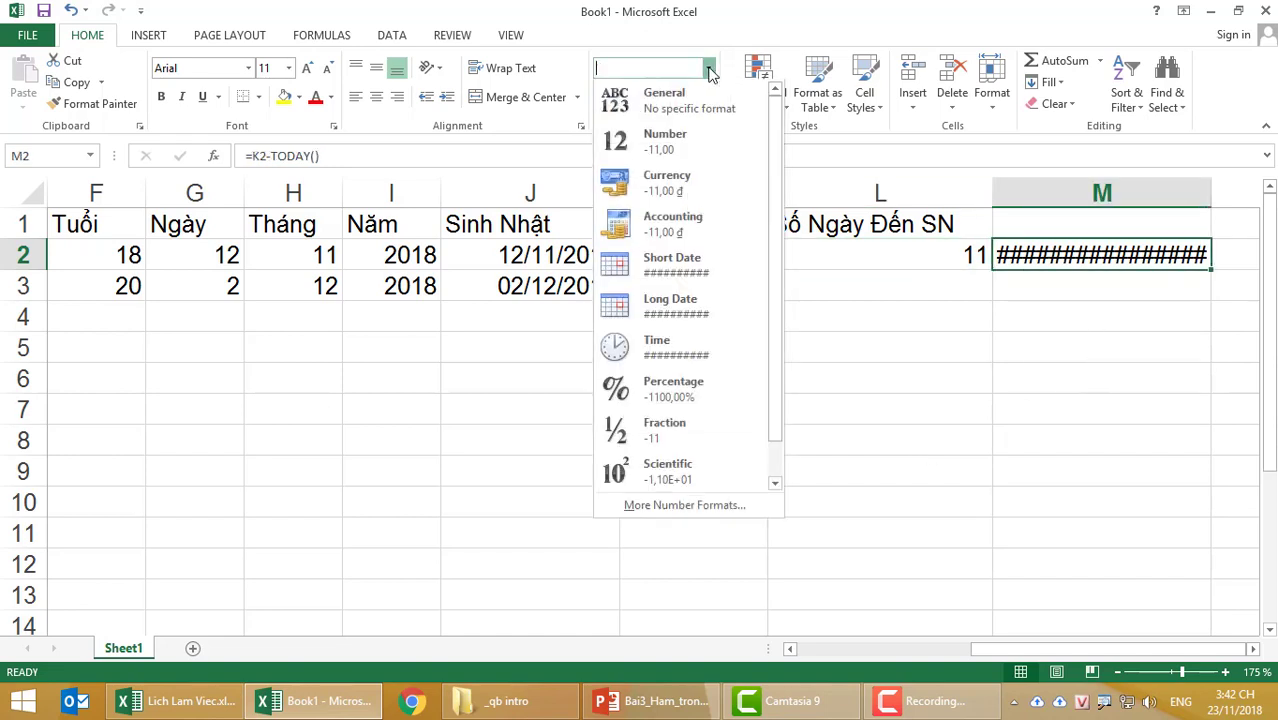
{"action": "left_click", "coordinate": [676, 104]}
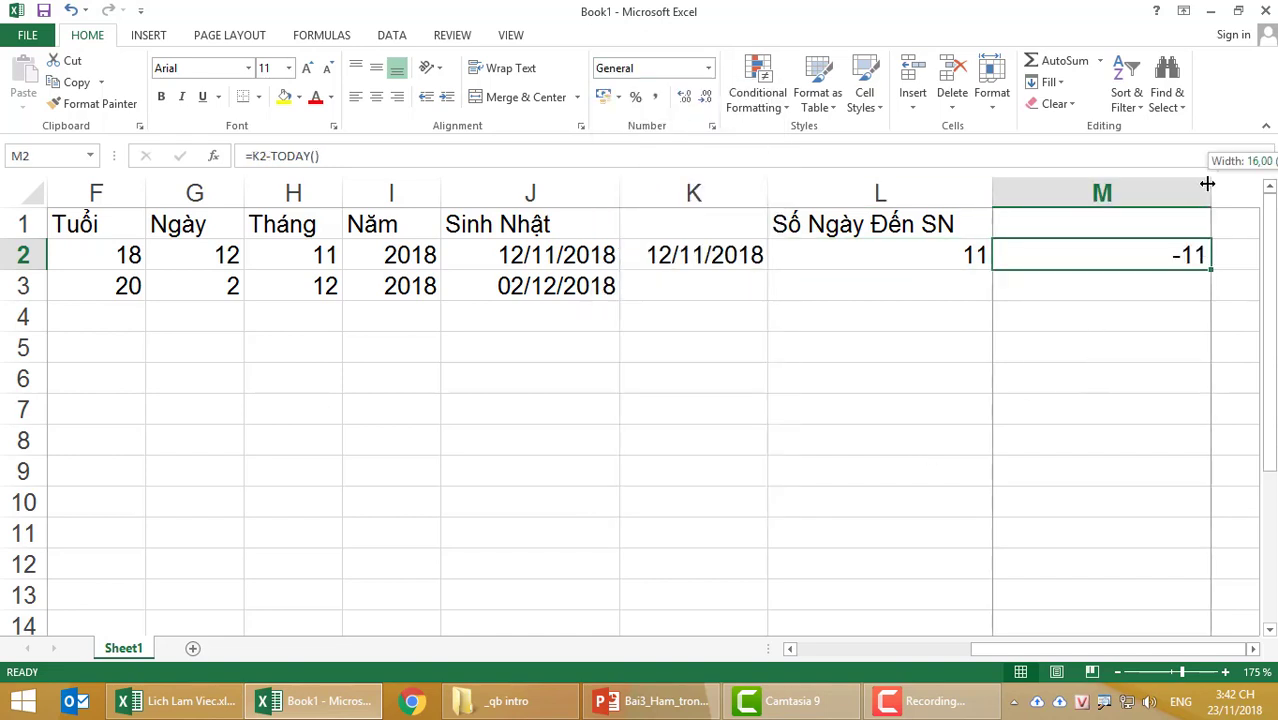
{"action": "mouse_move", "coordinate": [1211, 192]}
{"action": "left_mouse_down"}
{"action": "mouse_move", "coordinate": [1037, 190]}
{"action": "mouse_move", "coordinate": [1095, 190]}
{"action": "left_mouse_up"}
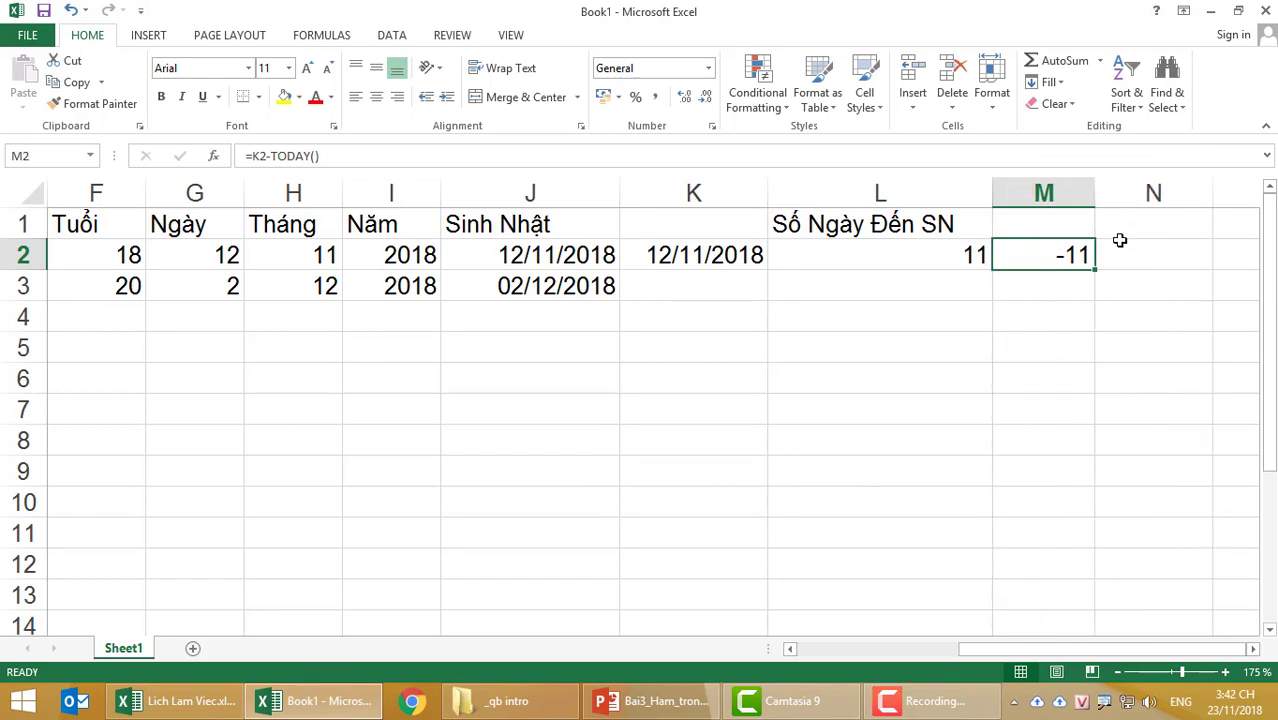
{"action": "left_click", "coordinate": [1069, 294]}
{"action": "left_click", "coordinate": [1055, 251]}
{"action": "left_click", "coordinate": [1125, 263]}
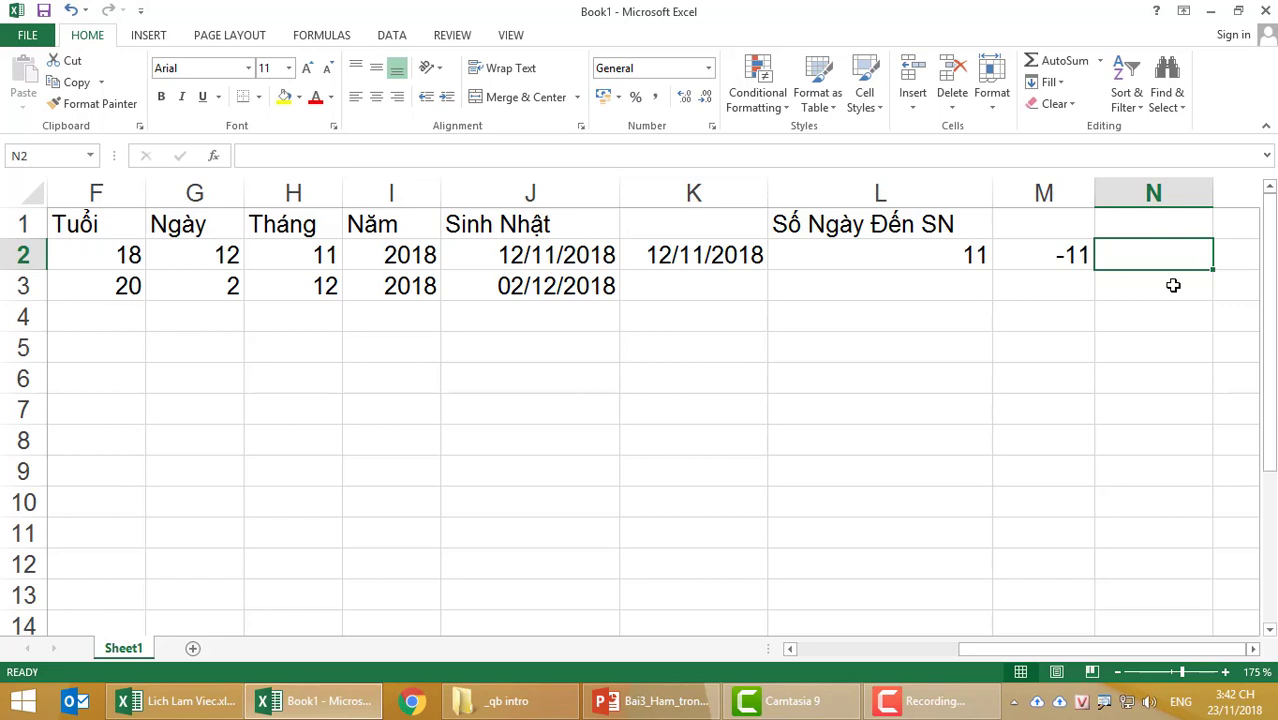
{"action": "left_click", "coordinate": [1063, 252]}
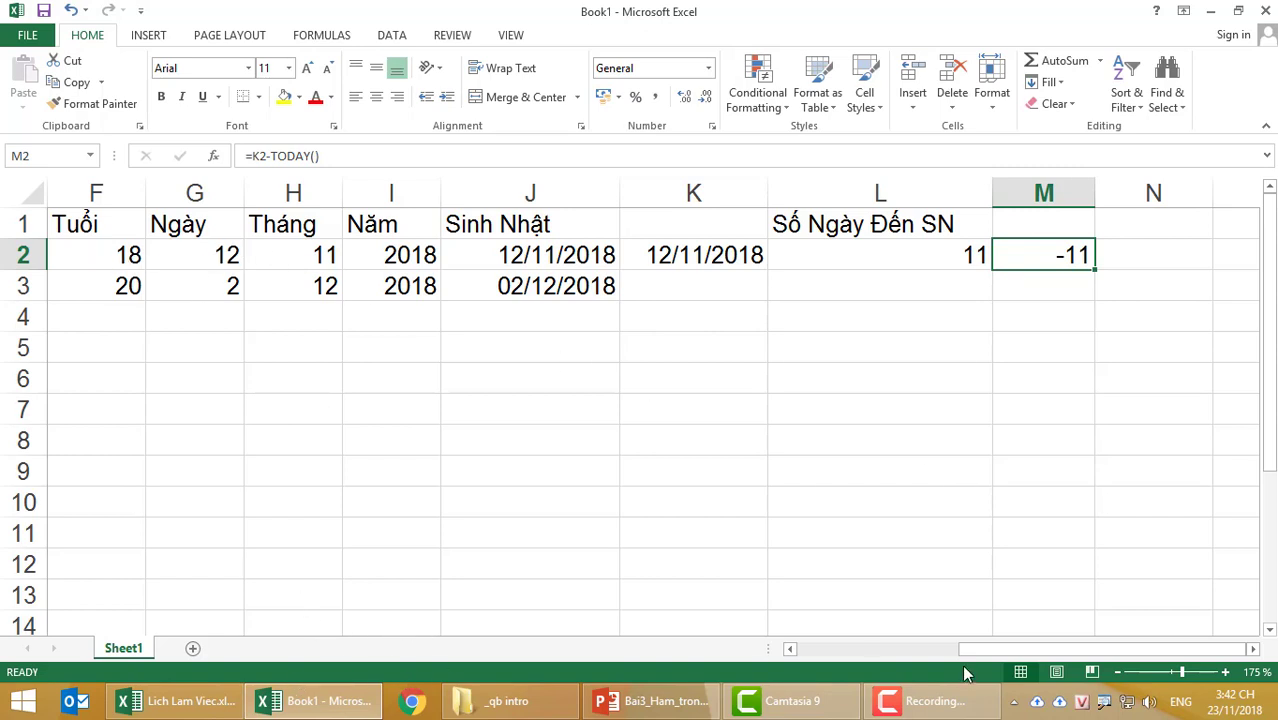
- Change E2's birth date to 12/12/2000 and check the recalculated M2
{"action": "left_click", "coordinate": [790, 652]}
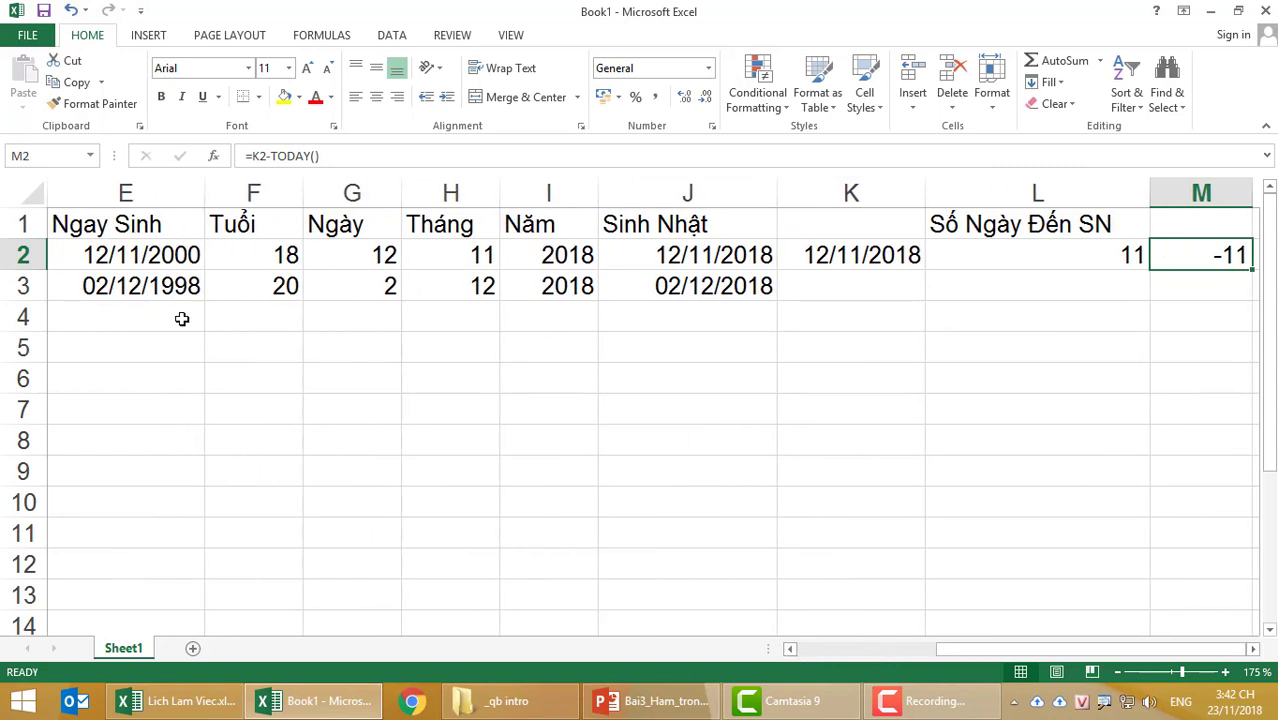
{"action": "left_click", "coordinate": [152, 260]}
{"action": "double_click", "coordinate": [127, 257]}
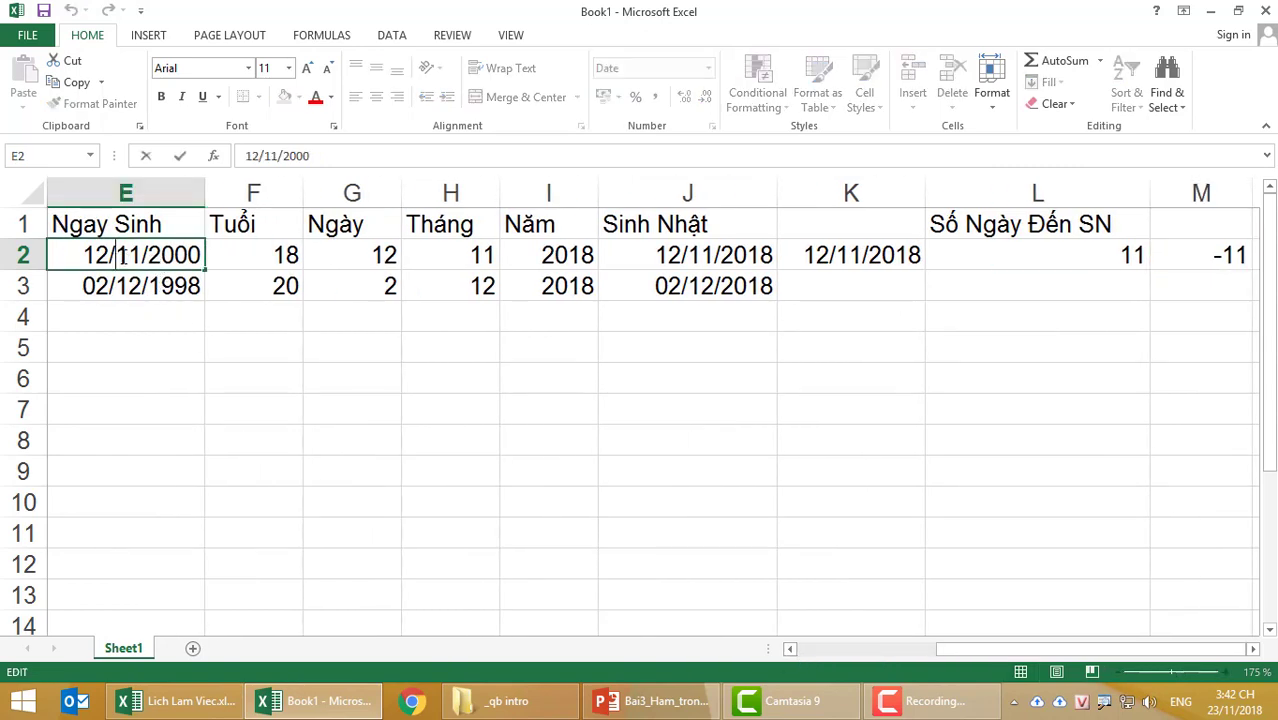
{"action": "key", "text": "Delete"}
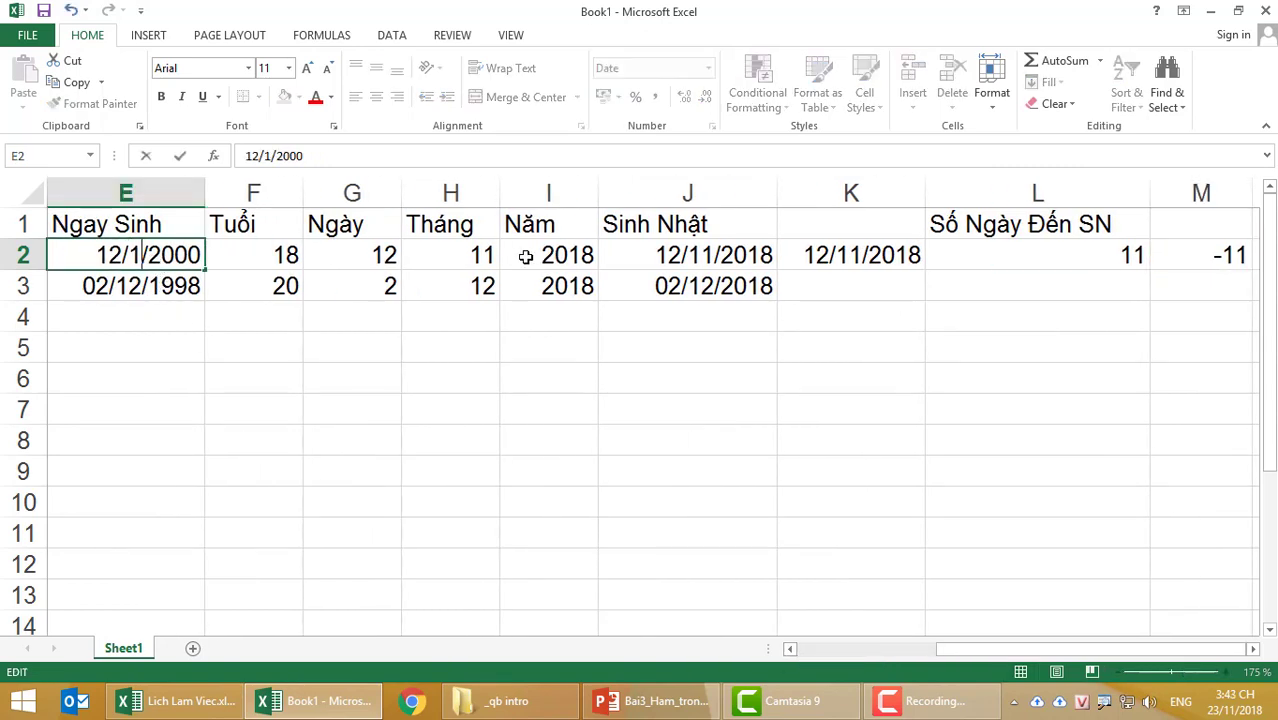
{"action": "type", "text": "2"}
{"action": "key", "text": "Return"}
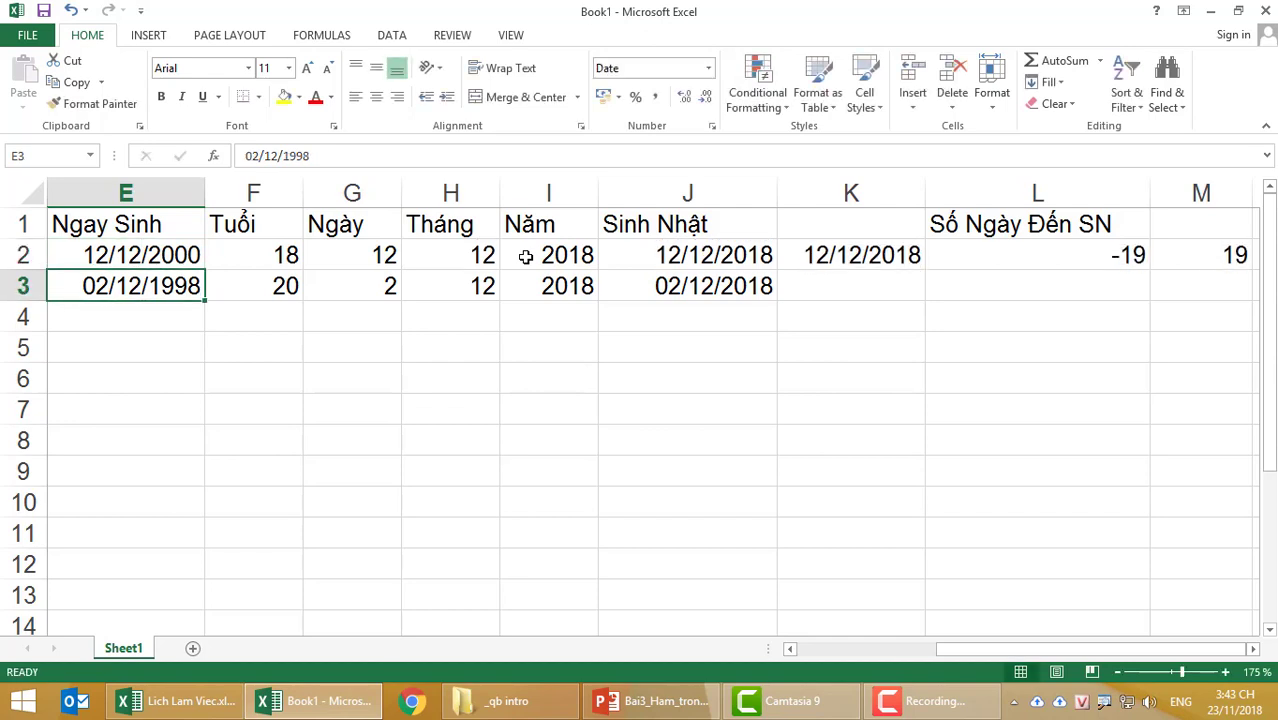
{"action": "left_click", "coordinate": [98, 260]}
{"action": "left_click", "coordinate": [1195, 264]}
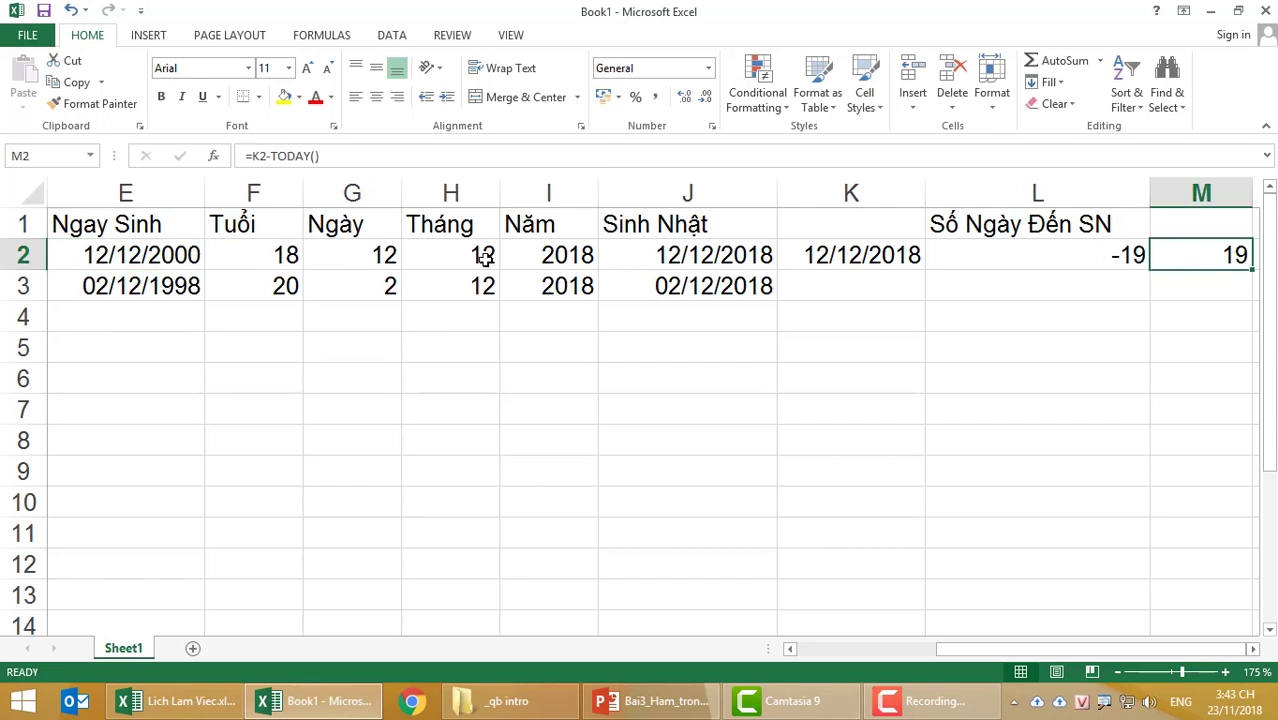
- Change E2's birth date to 23/12/2000, so M2 counts 30 days
{"action": "double_click", "coordinate": [90, 254]}
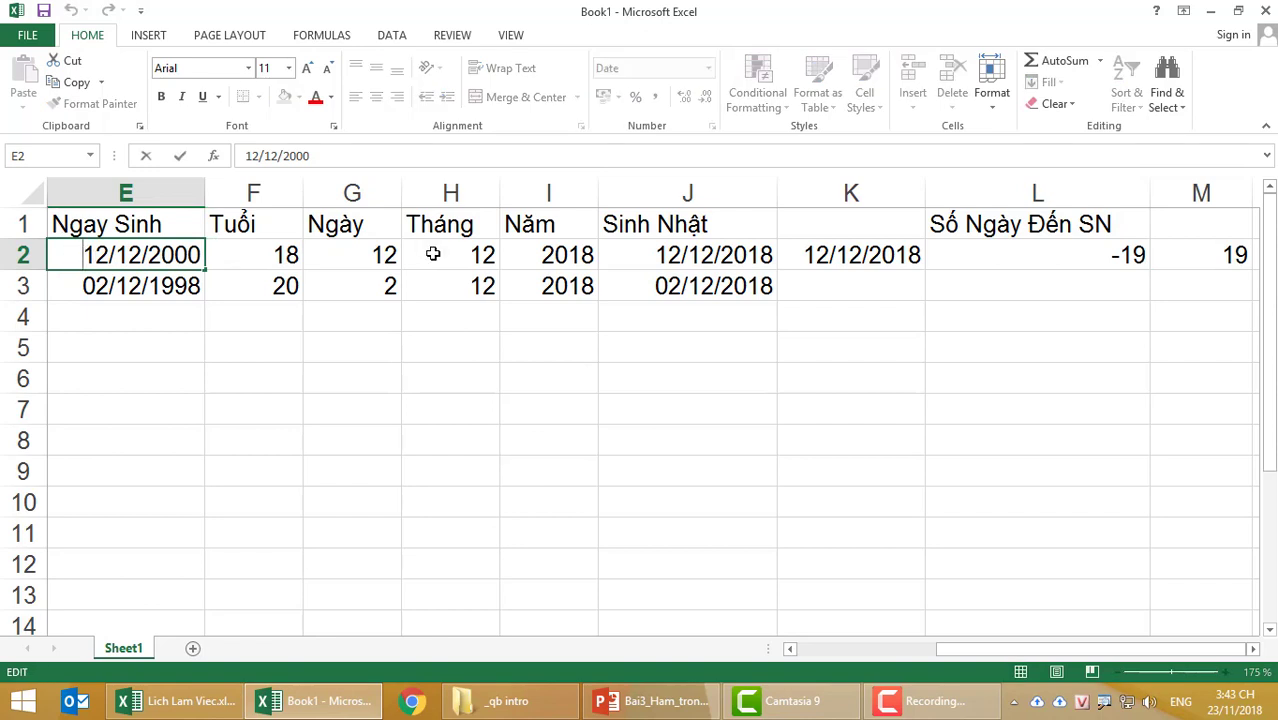
{"action": "key", "text": "Delete"}
{"action": "key", "text": "Delete"}
{"action": "type", "text": "23"}
{"action": "key", "text": "Return"}
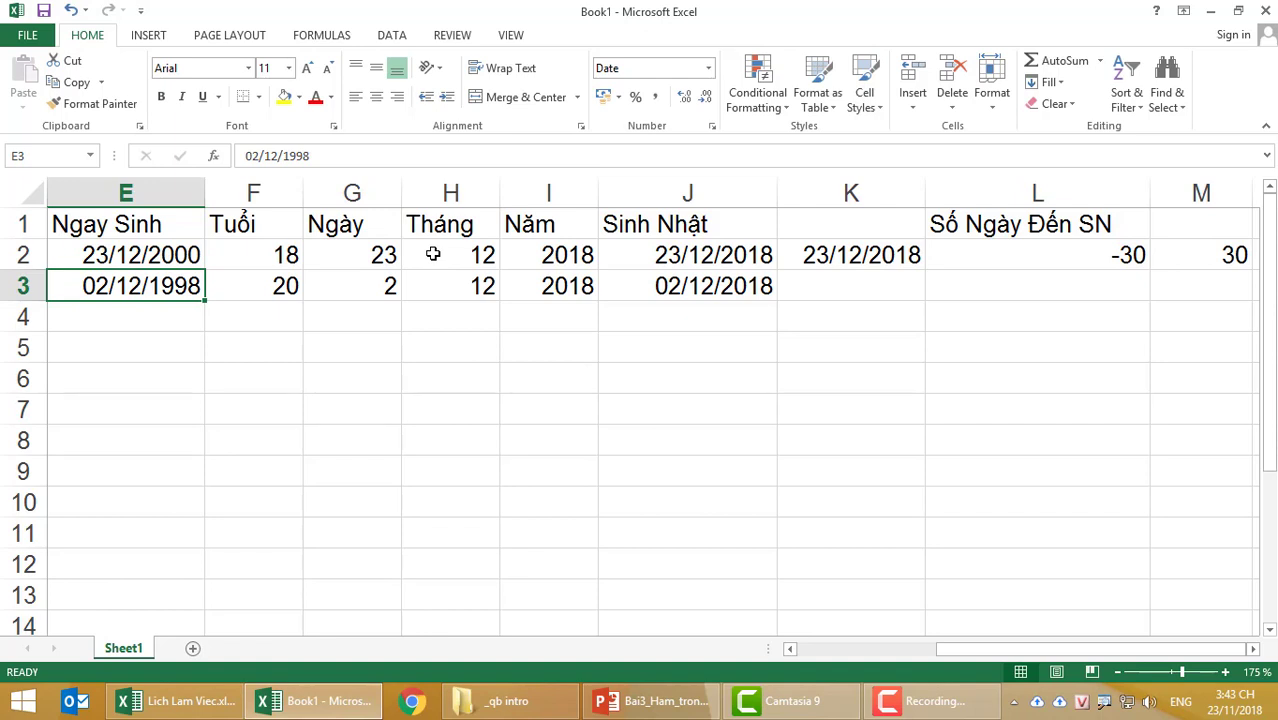
{"action": "left_click", "coordinate": [1202, 255]}
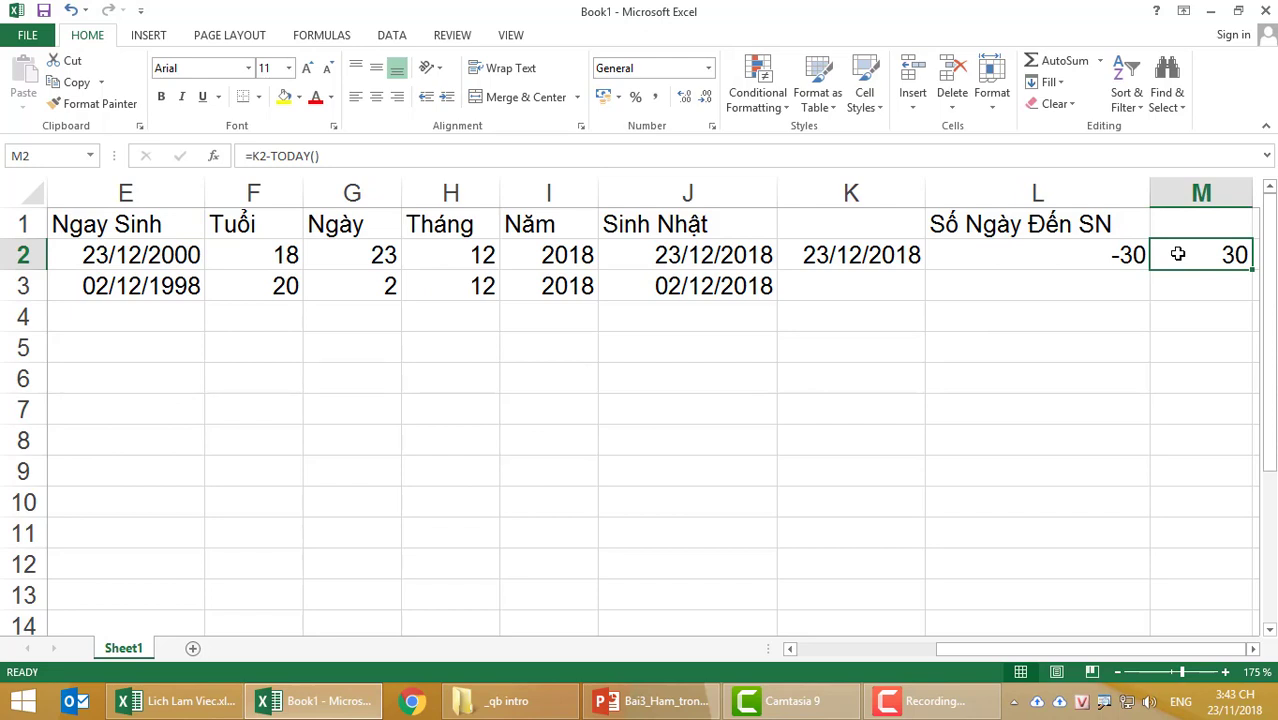
- Move the =K2-TODAY() formula from M2 into L2, showing 30, and narrow column L
{"action": "left_click", "coordinate": [1107, 261]}
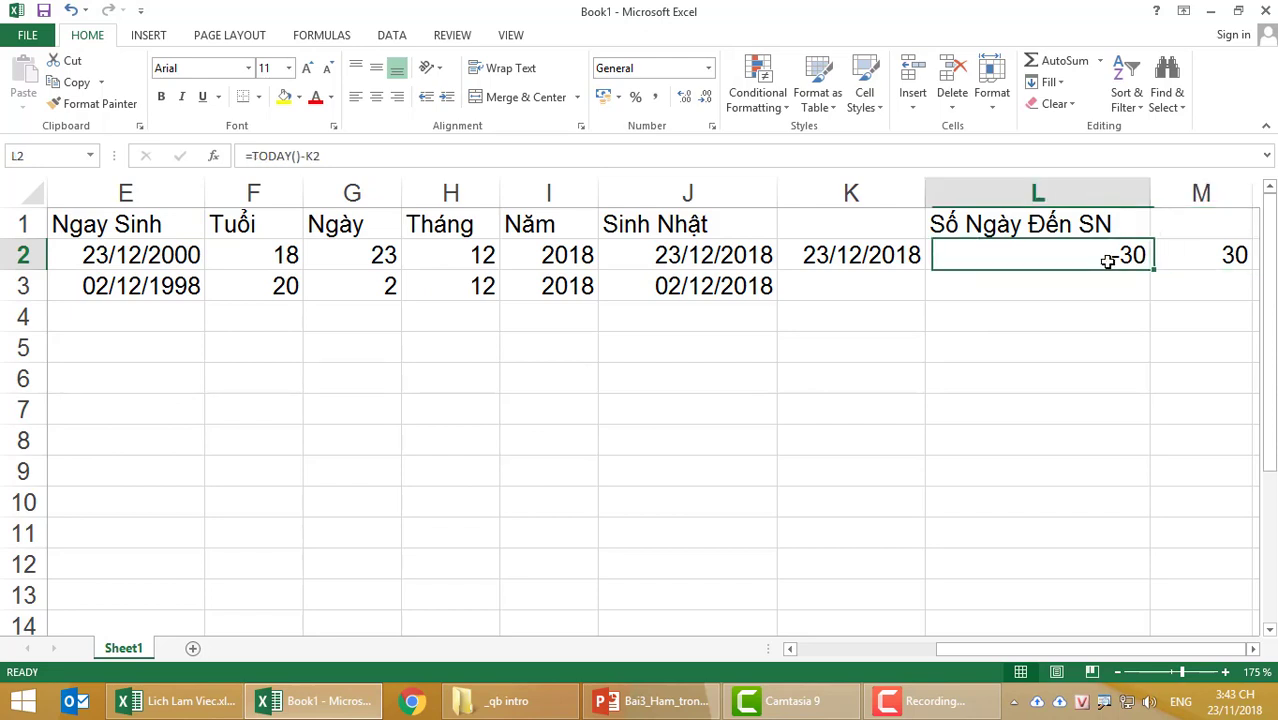
{"action": "key", "text": "Delete"}
{"action": "left_click", "coordinate": [1172, 264]}
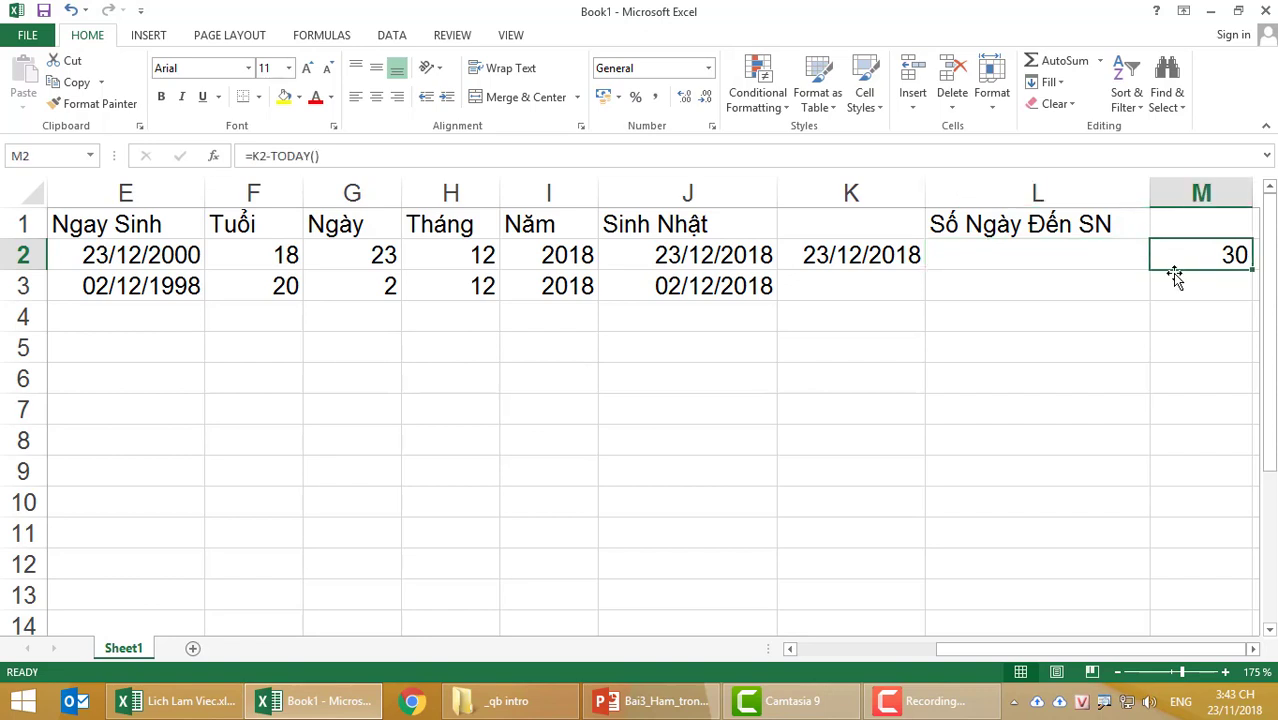
{"action": "left_click_drag", "start_coordinate": [1172, 268], "coordinate": [1055, 264]}
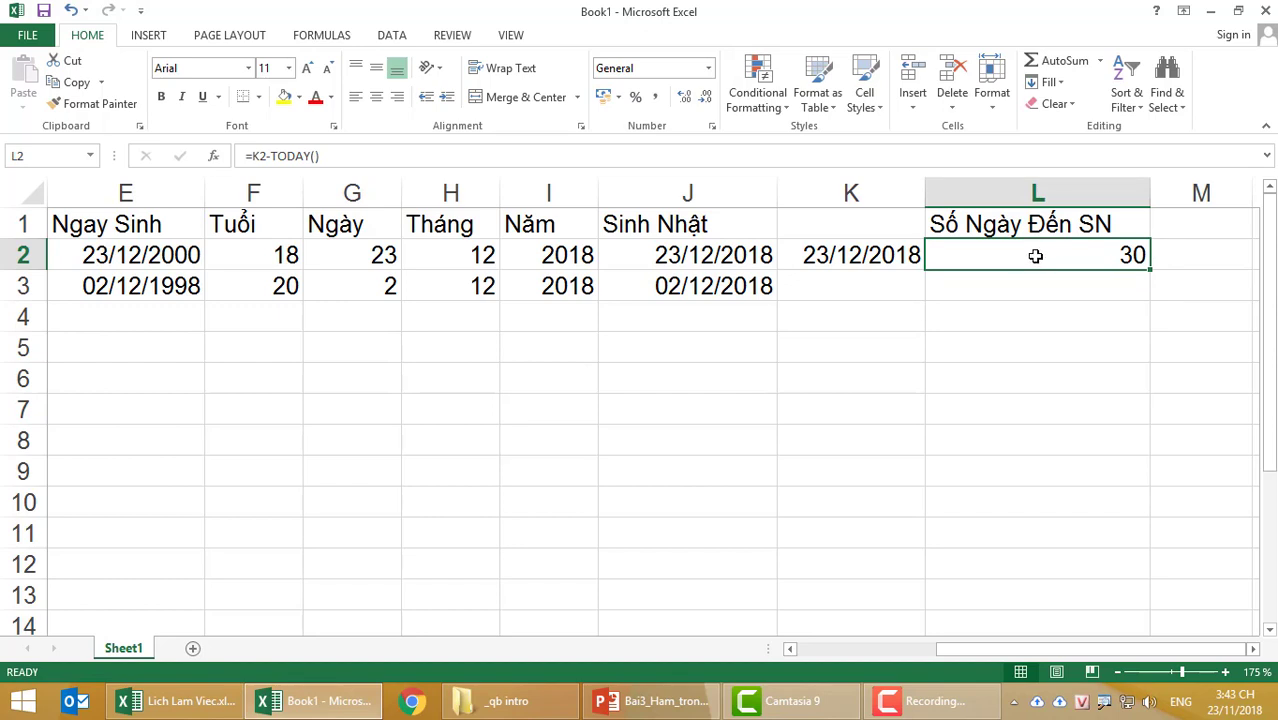
{"action": "left_click", "coordinate": [1177, 256]}
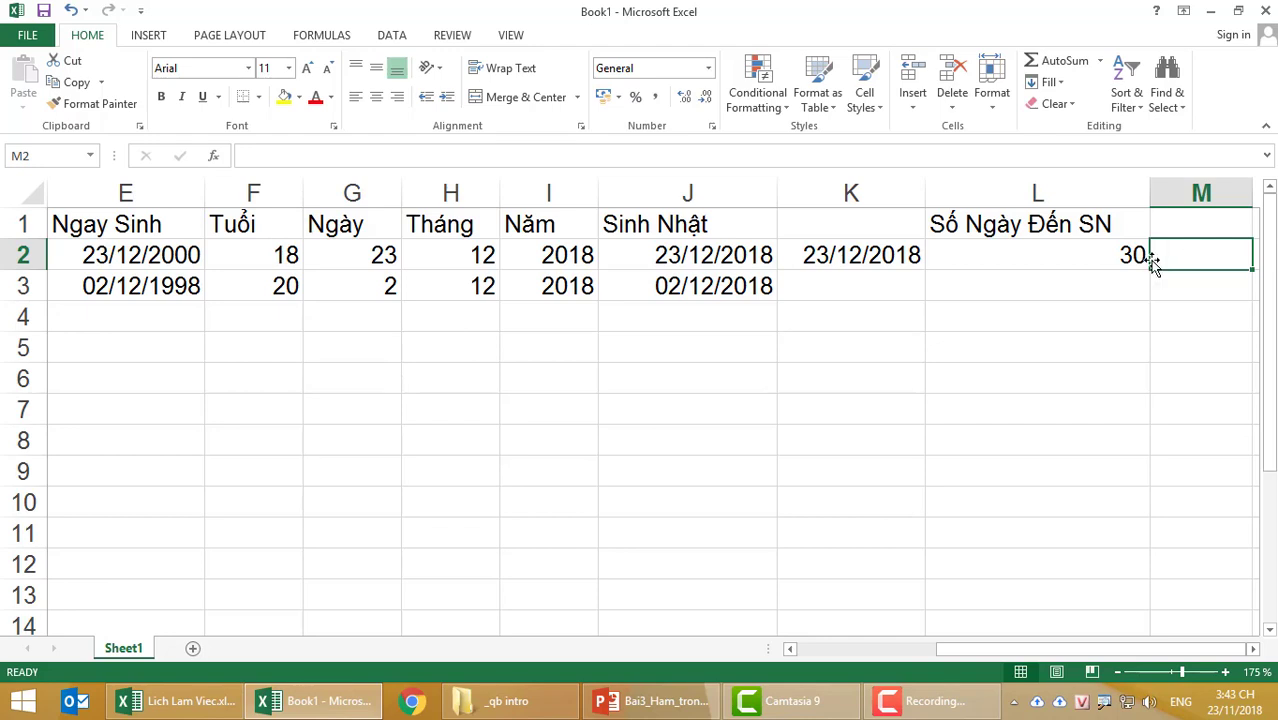
{"action": "left_click_drag", "start_coordinate": [1150, 192], "coordinate": [1120, 192]}
{"action": "left_click", "coordinate": [1060, 256]}
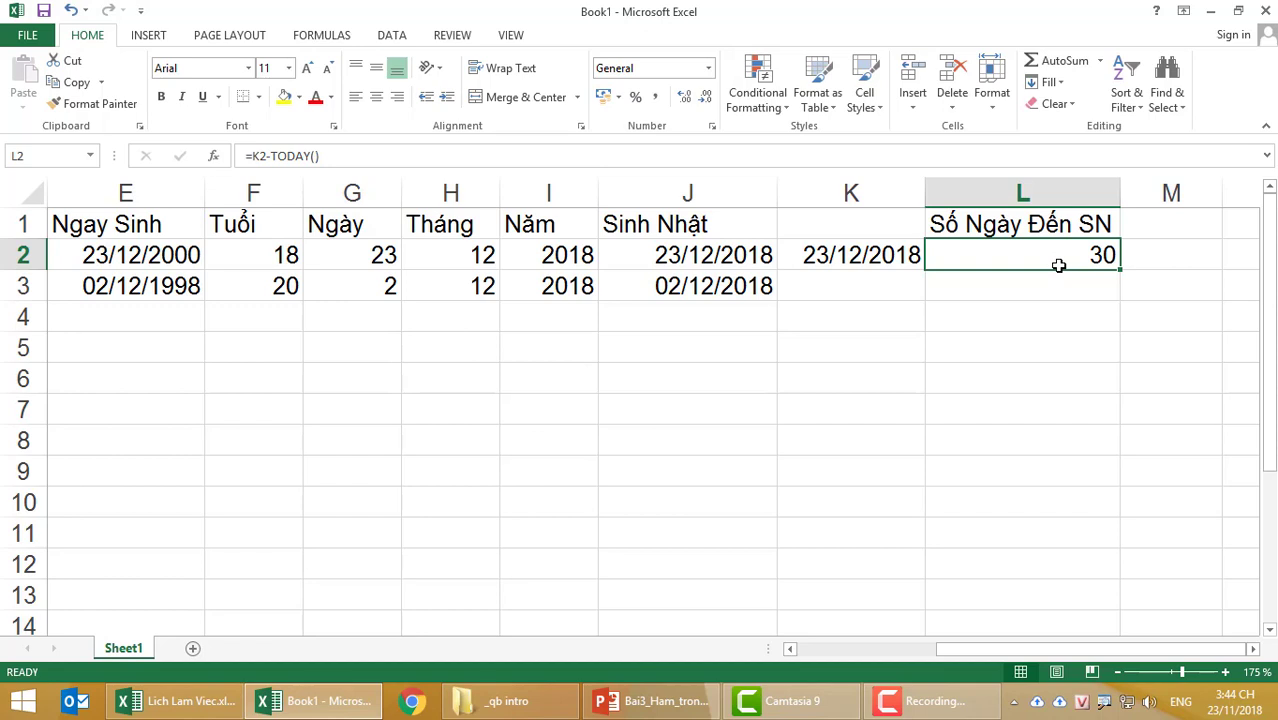
{"action": "left_click", "coordinate": [1166, 256]}
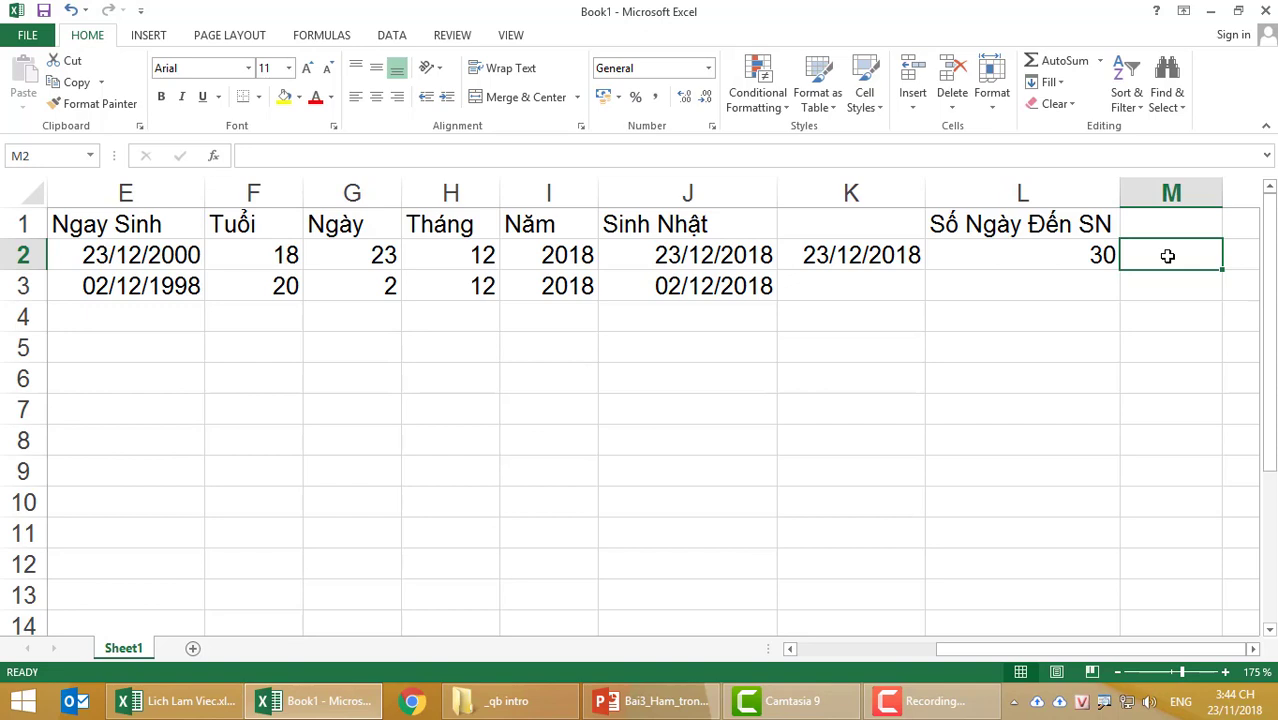
- Type the heading 'Tặng Quà' in M1
{"action": "left_click", "coordinate": [1180, 220]}
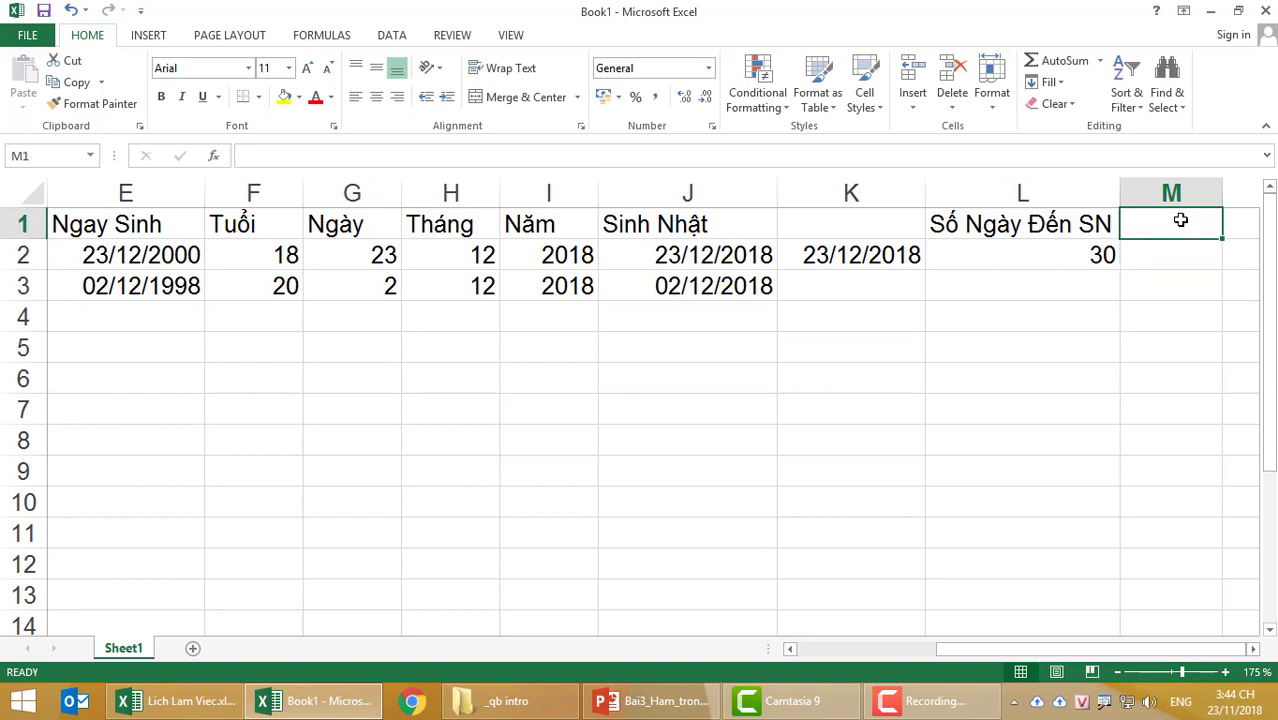
{"action": "type", "text": "Tặng"}
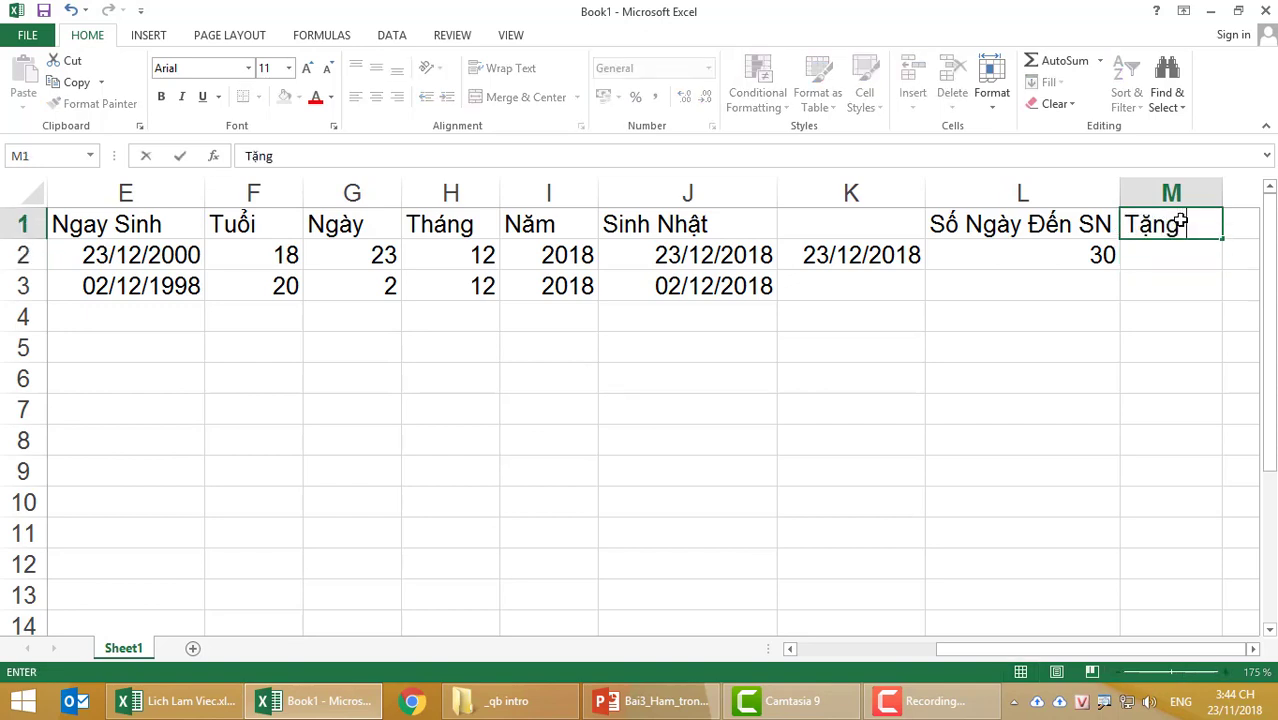
{"action": "type", "text": " Qua"}
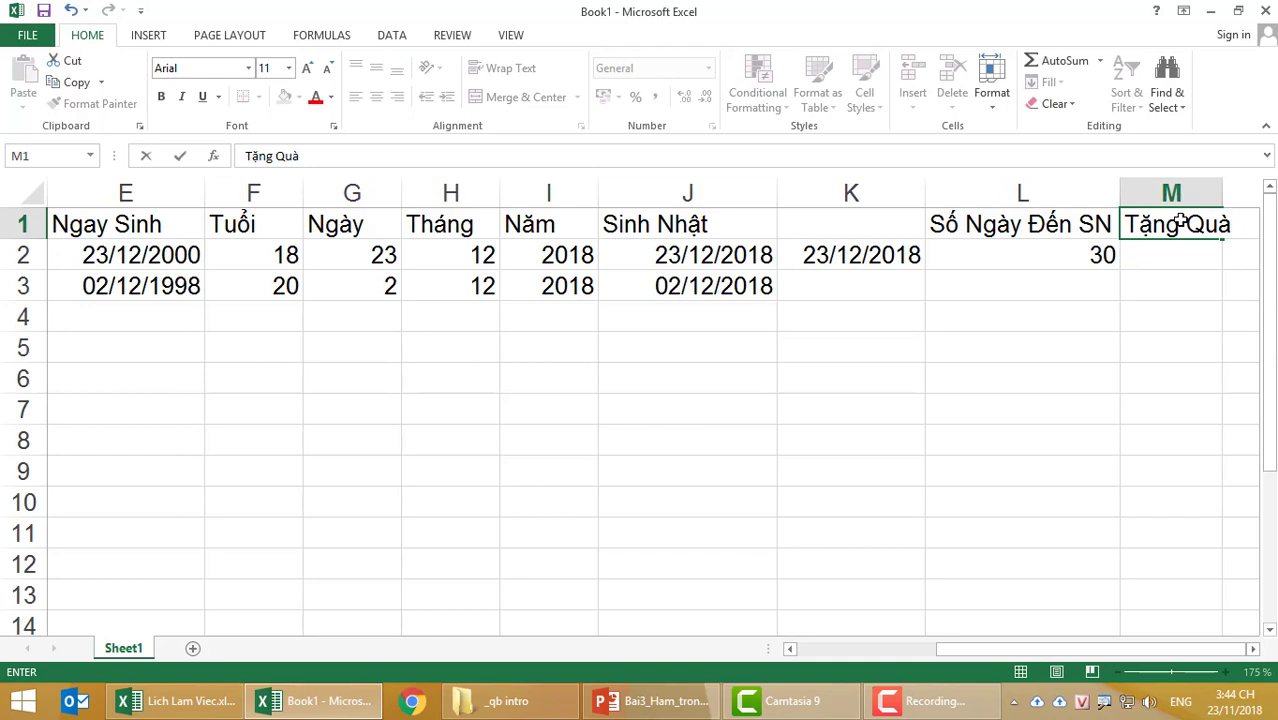
{"action": "key", "text": "Return"}
- Enter =IF(L2<=5;"Sắp đến sinh nhật";"") in M2, which stays blank at 30 days
{"action": "type", "text": "="}
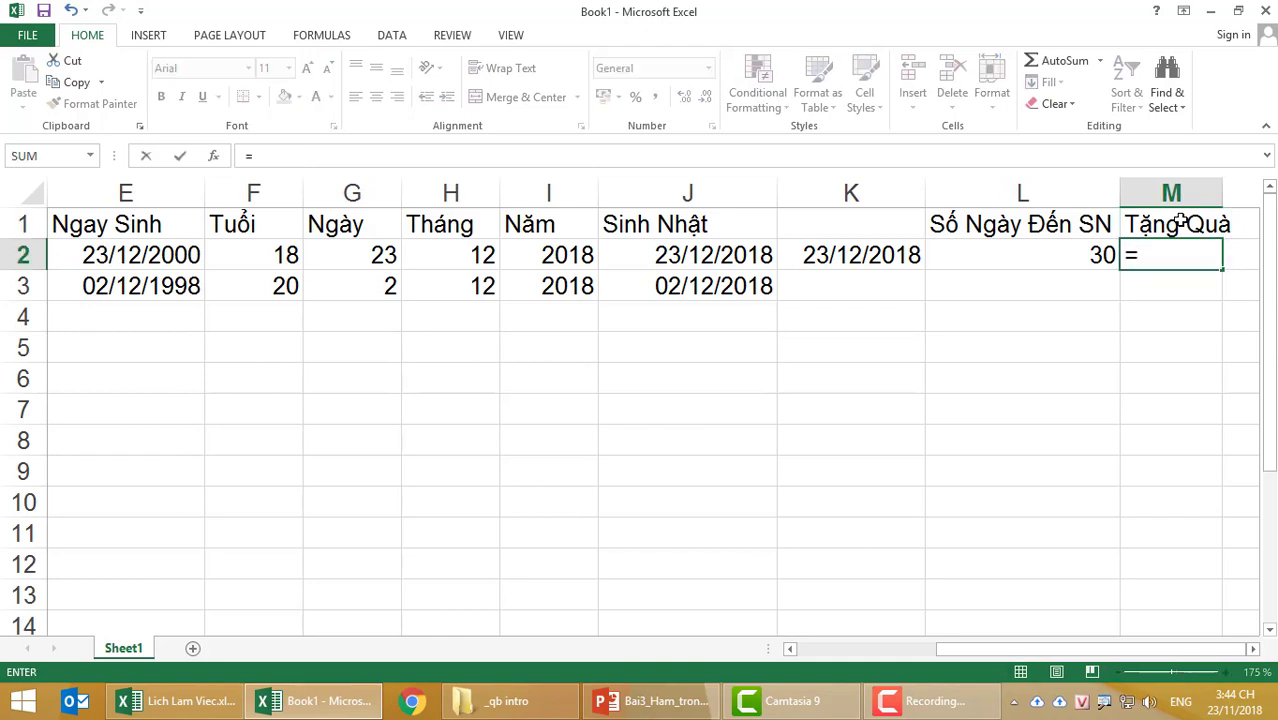
{"action": "type", "text": "if"}
{"action": "key", "text": "Left"}
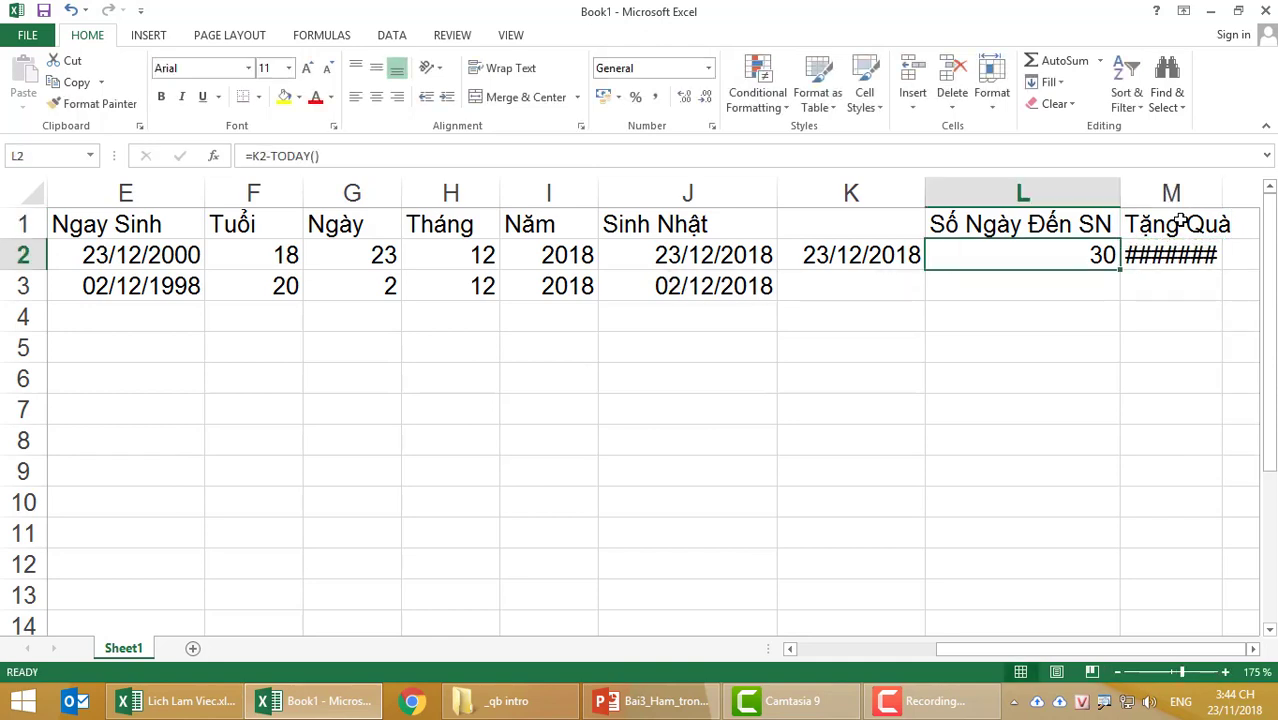
{"action": "double_click", "coordinate": [1160, 254]}
{"action": "type", "text": "=if"}
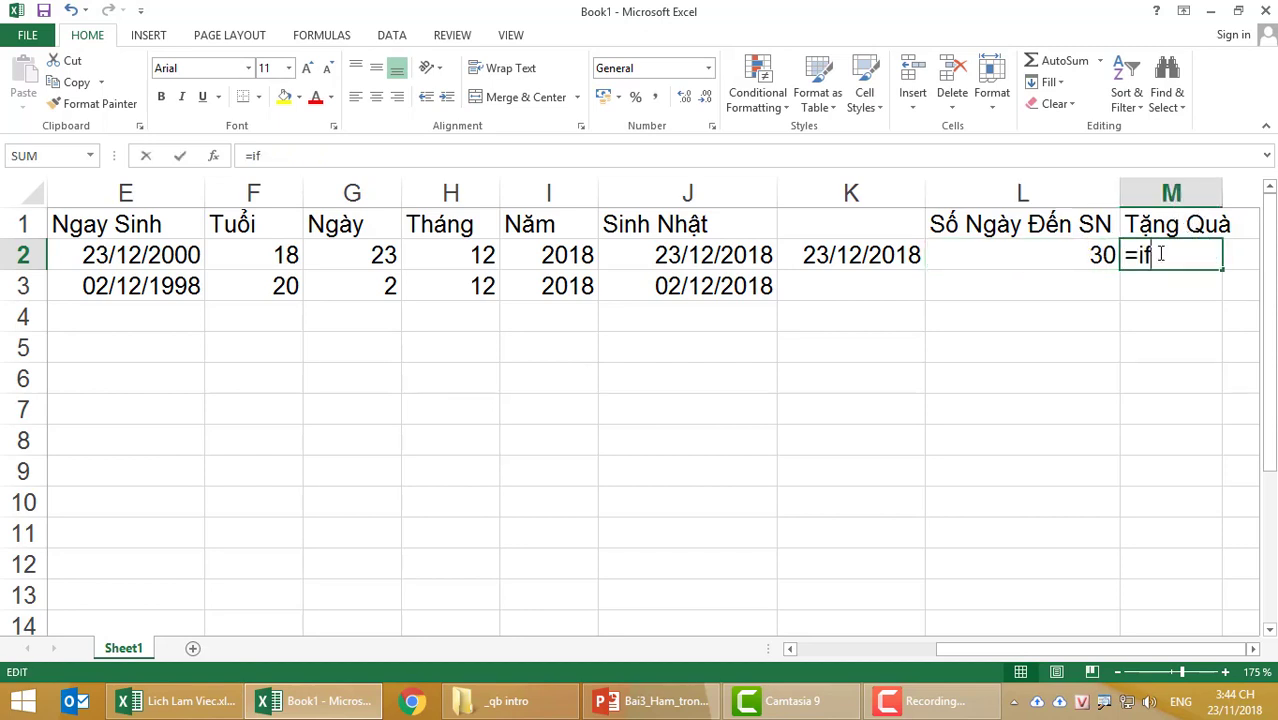
{"action": "type", "text": "("}
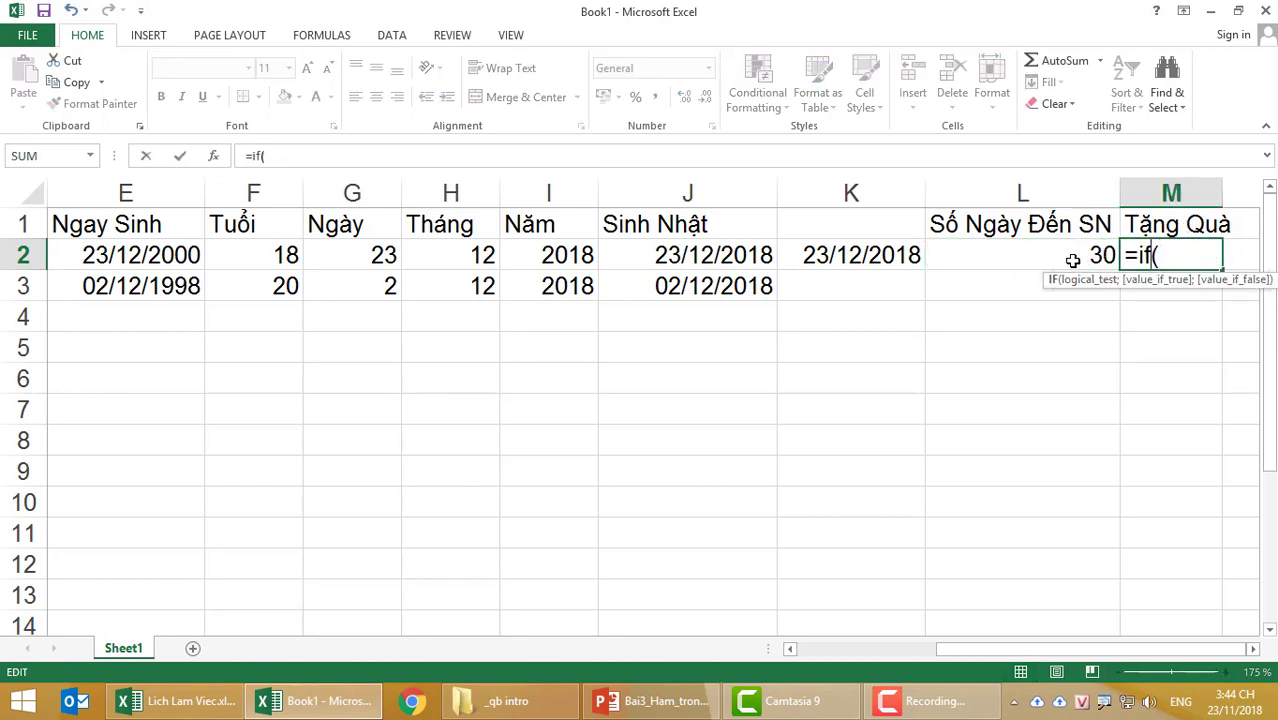
{"action": "left_click", "coordinate": [1011, 257]}
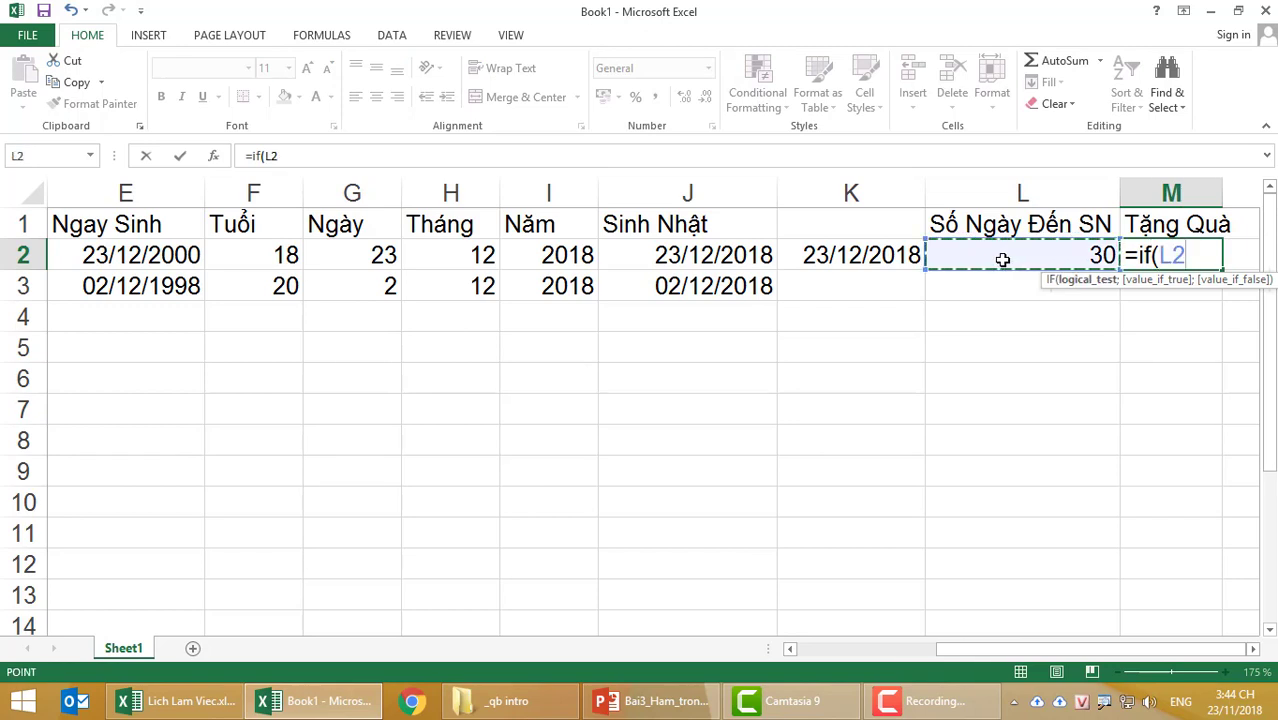
{"action": "type", "text": "<"}
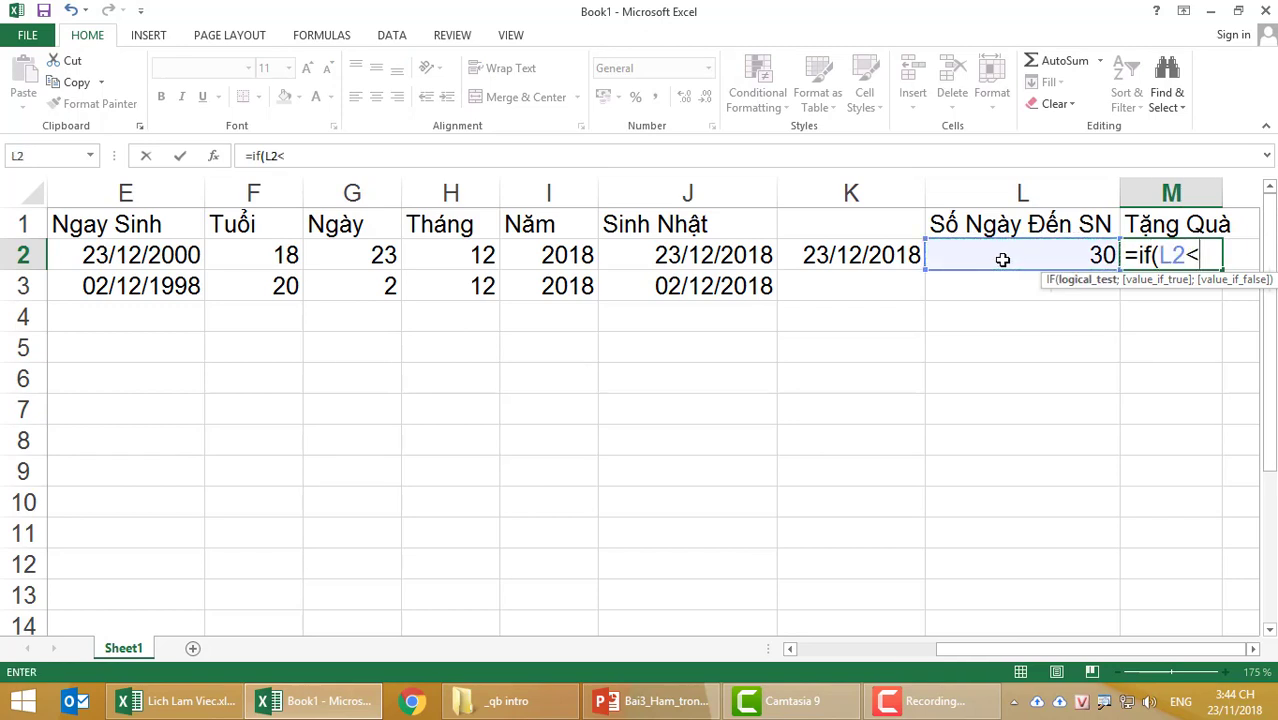
{"action": "type", "text": "=5"}
{"action": "type", "text": ")"}
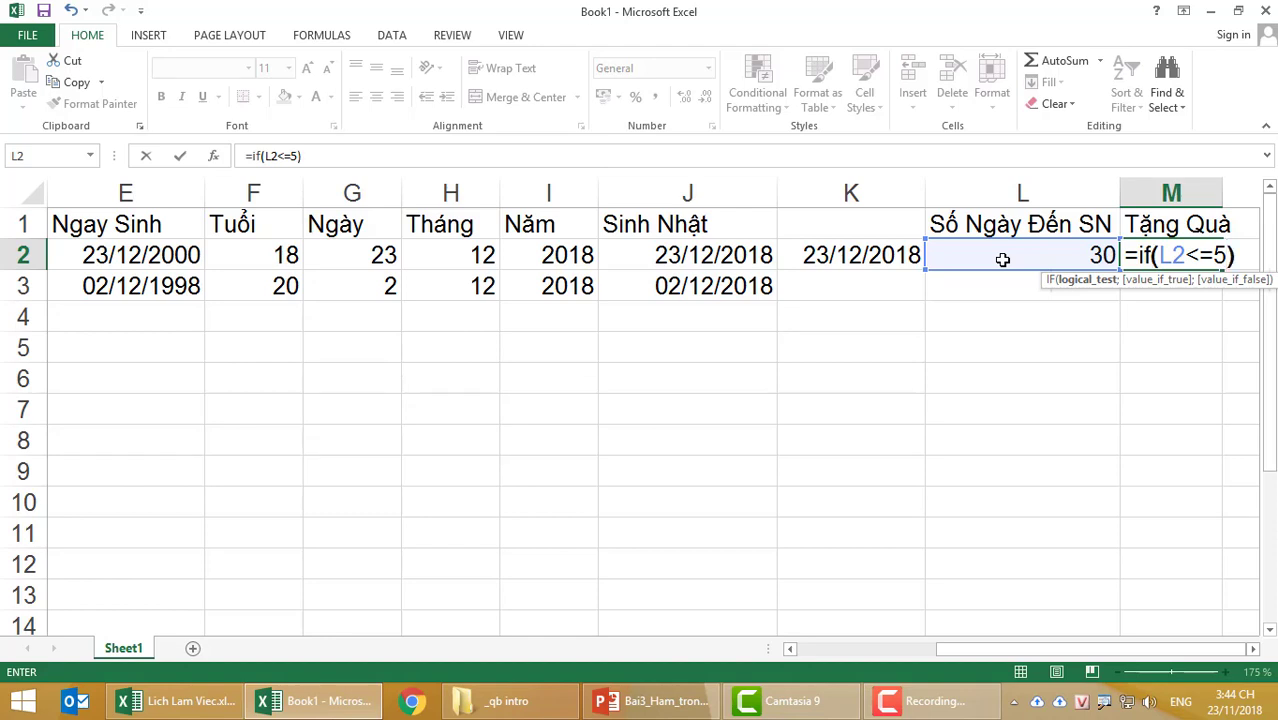
{"action": "key", "text": "BackSpace"}
{"action": "type", "text": ";"}
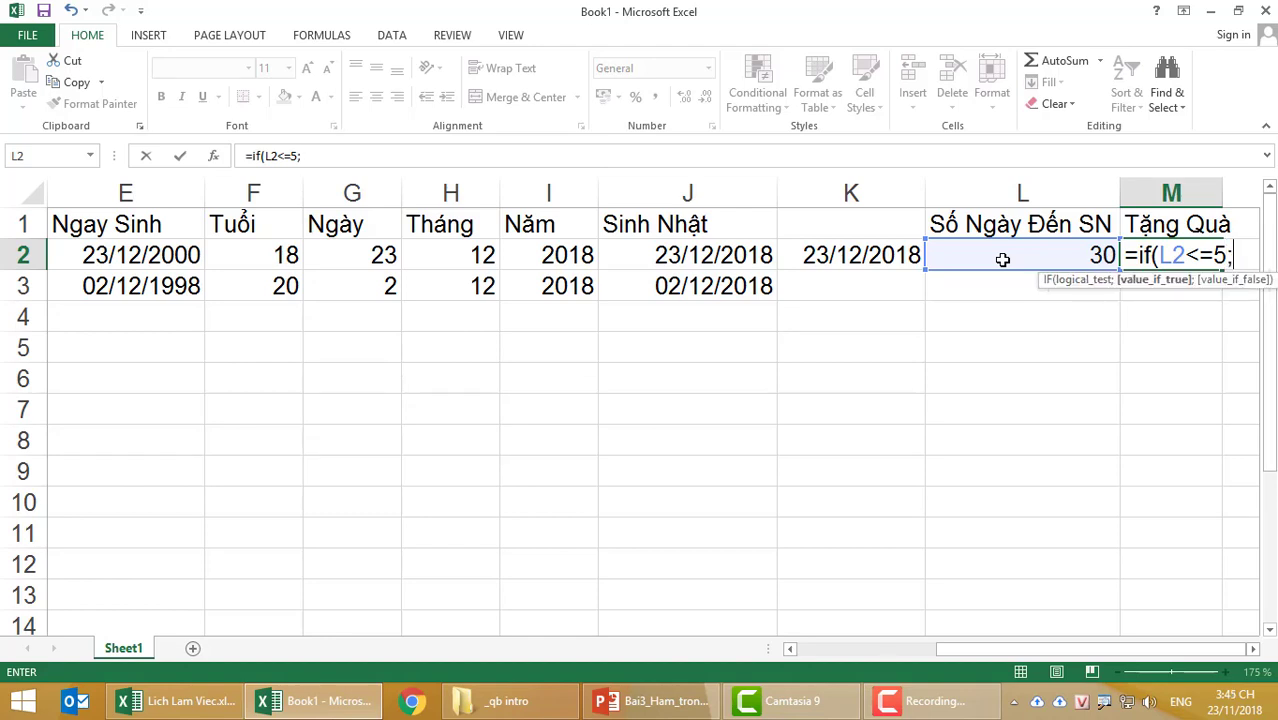
{"action": "type", "text": "\""}
{"action": "type", "text": "Sắp"}
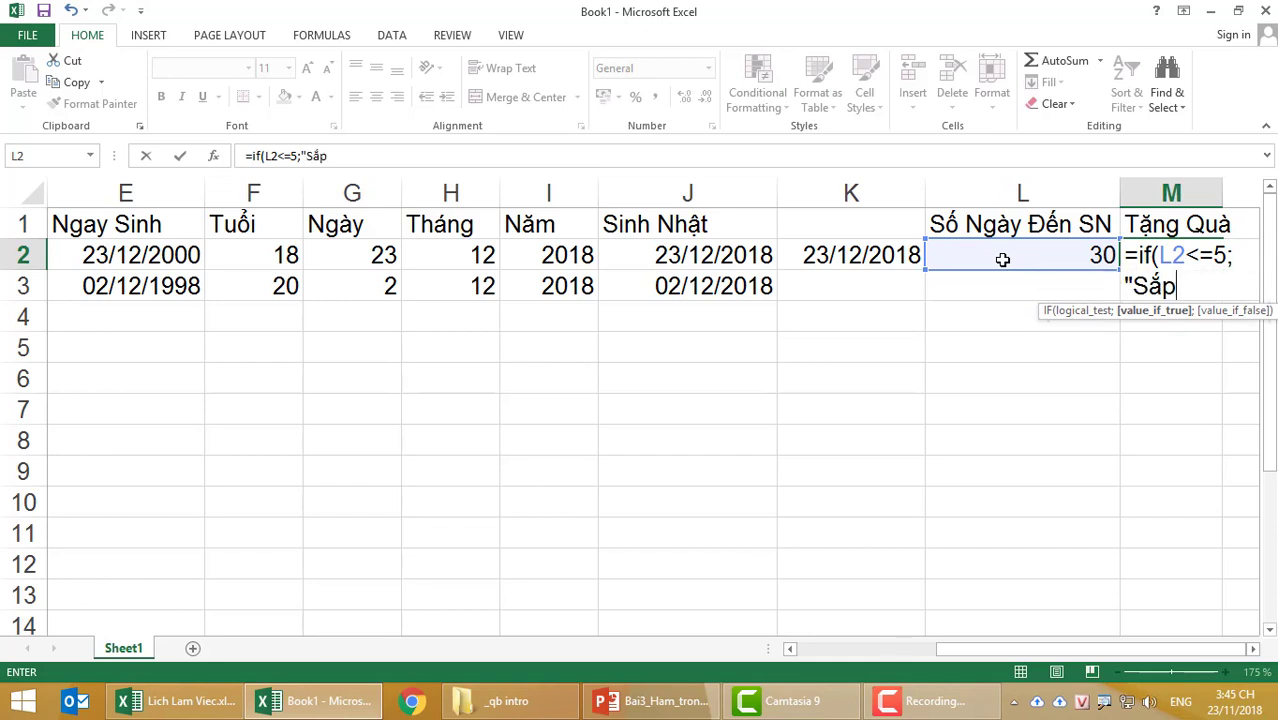
{"action": "type", "text": " ded"}
{"action": "type", "text": "n sinh n"}
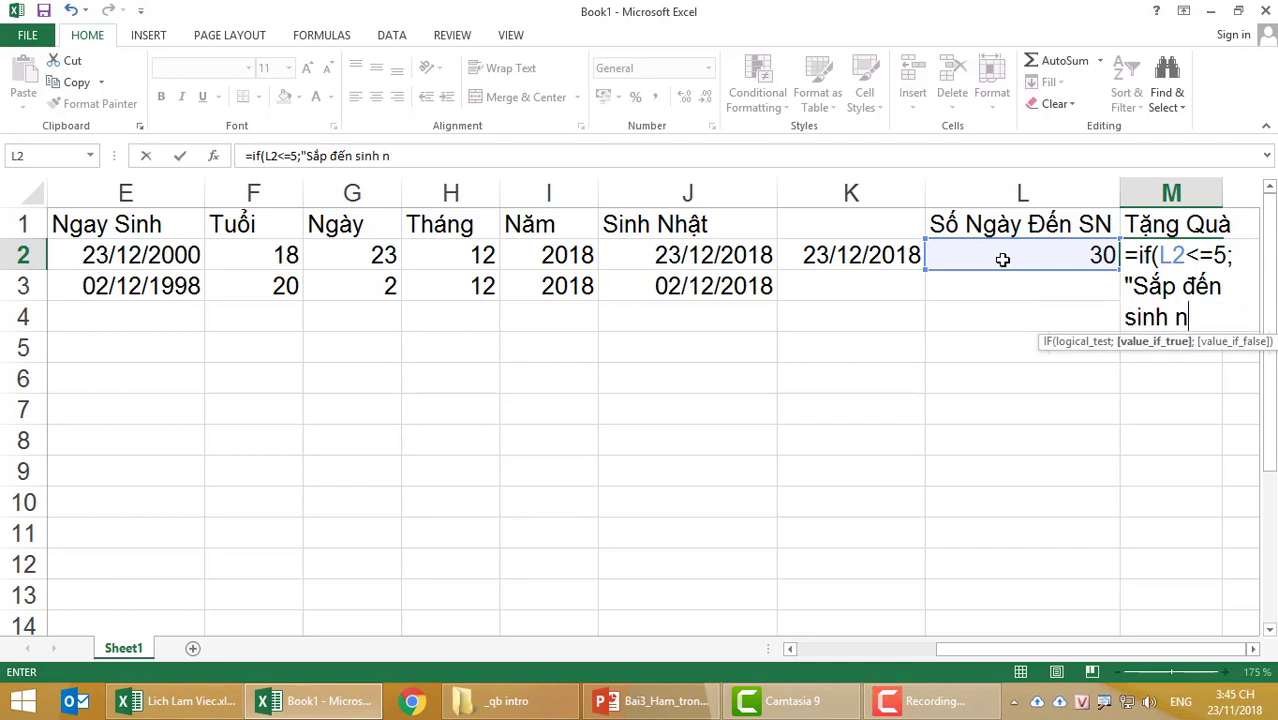
{"action": "type", "text": "hật"}
{"action": "type", "text": "\";"}
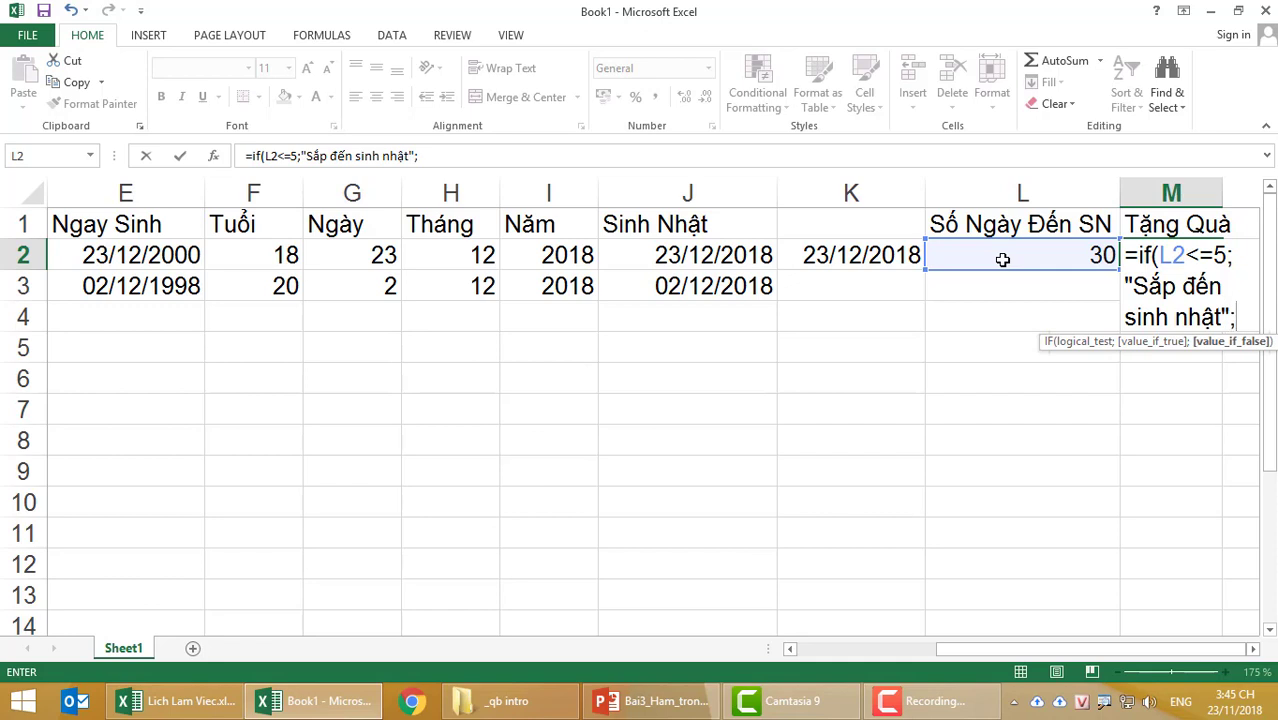
{"action": "type", "text": "\"\")"}
{"action": "key", "text": "Return"}
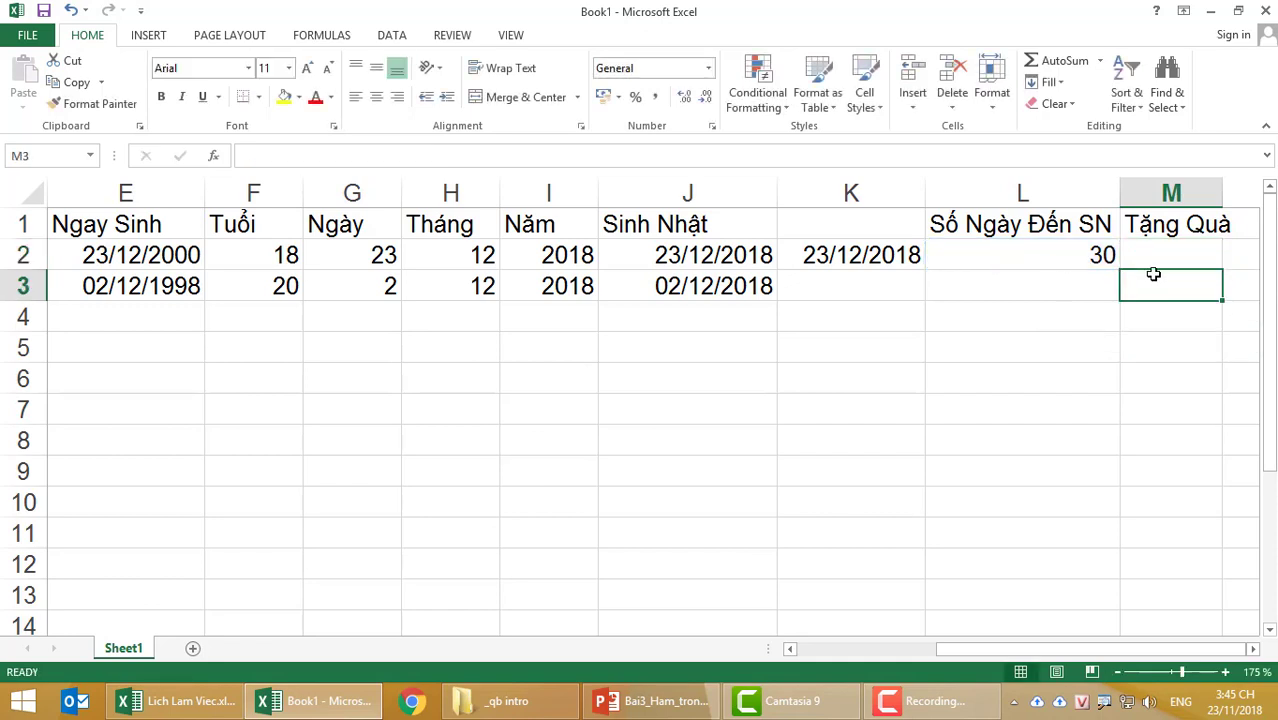
- Fill the days-until-birthday formula down into L3 and verify its reference
{"action": "left_click", "coordinate": [1156, 254]}
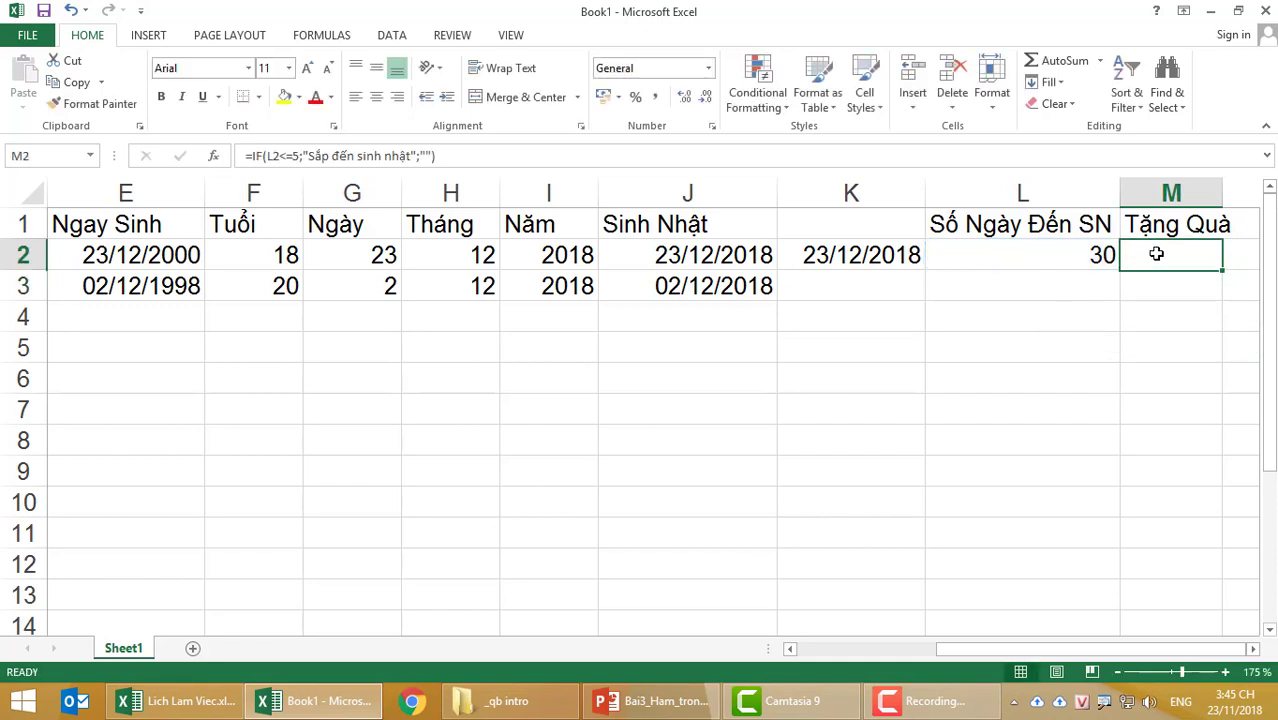
{"action": "left_click", "coordinate": [826, 287]}
{"action": "left_click", "coordinate": [999, 289]}
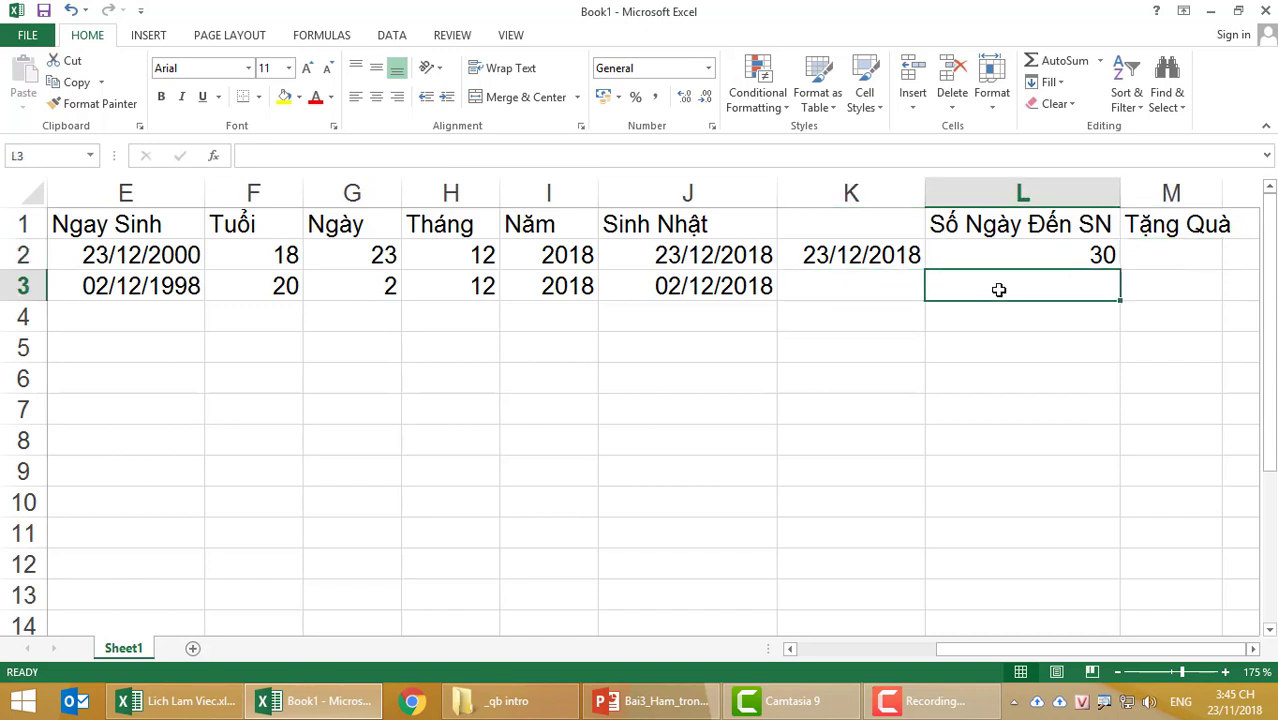
{"action": "key", "text": "ctrl+d"}
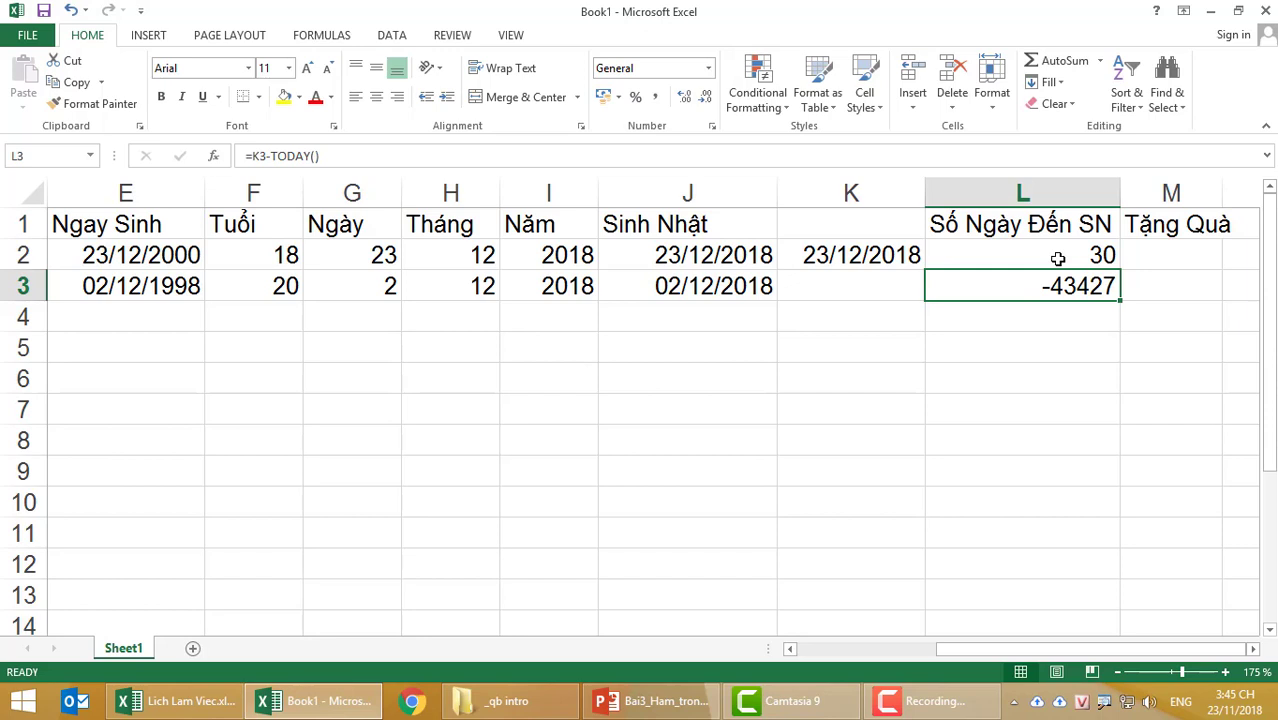
{"action": "left_click", "coordinate": [1057, 258]}
{"action": "left_click", "coordinate": [1049, 285]}
{"action": "double_click", "coordinate": [1049, 285]}
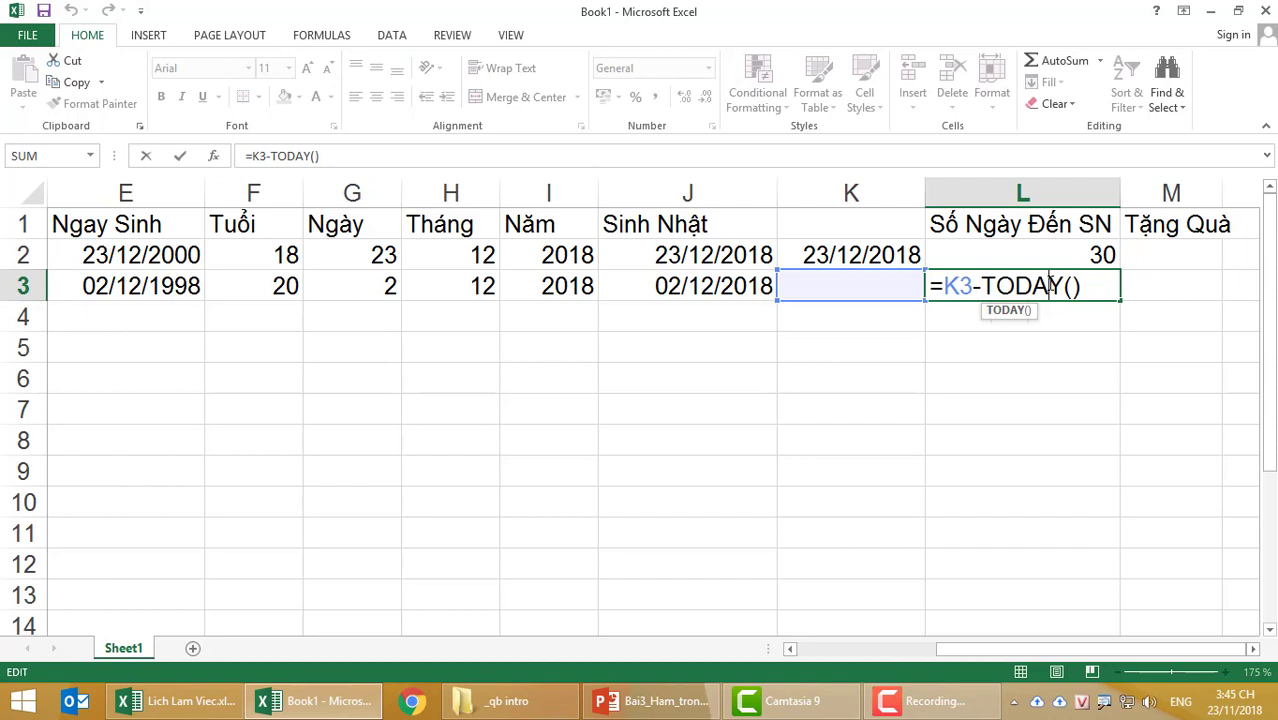
{"action": "key", "text": "ctrl+Return"}
- Fill K3 and M3 down from row 2, giving birthday 02/12/2018 and 9 days in L3
{"action": "left_click", "coordinate": [911, 285]}
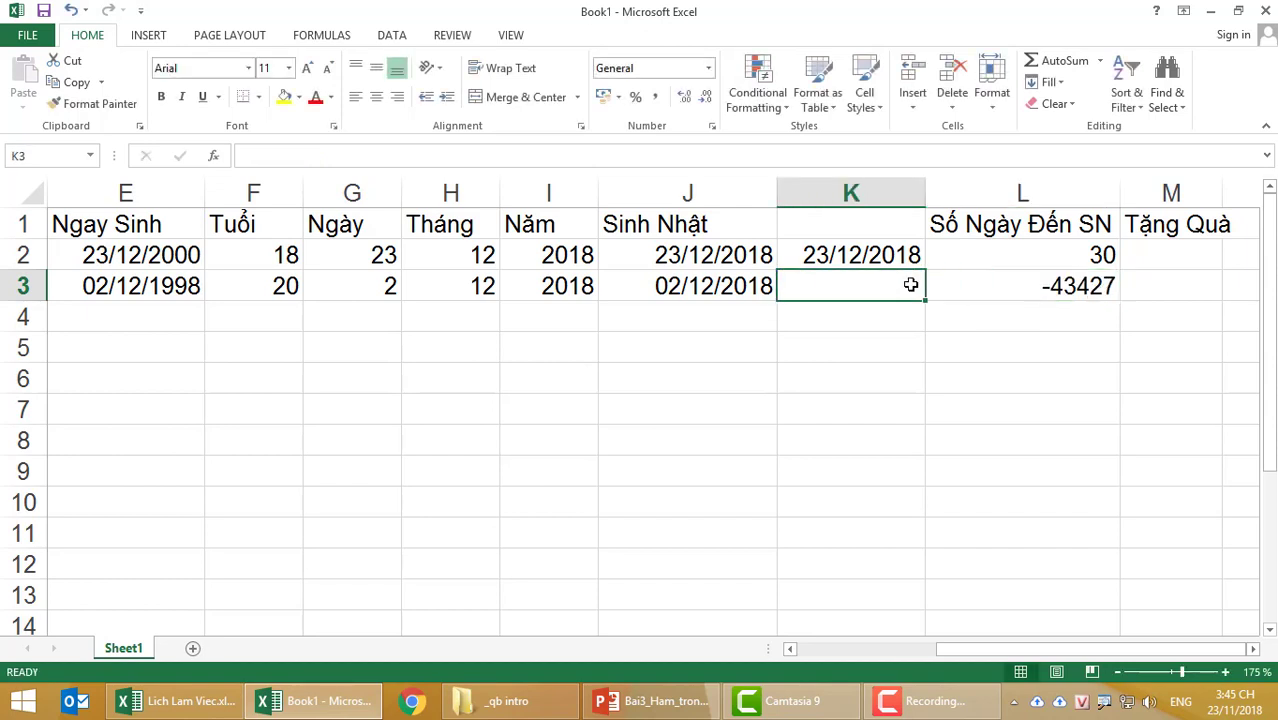
{"action": "key", "text": "ctrl+d"}
{"action": "left_click", "coordinate": [1105, 283]}
{"action": "left_click", "coordinate": [1140, 283]}
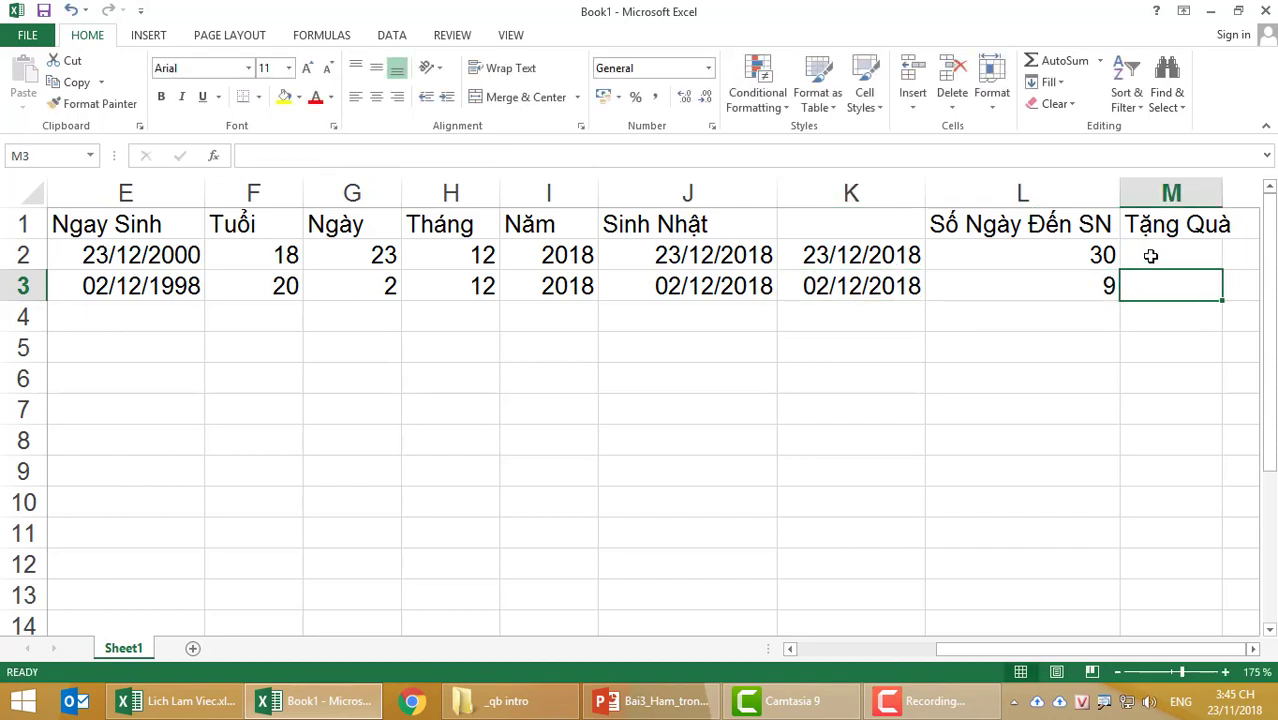
{"action": "key", "text": "ctrl+d"}
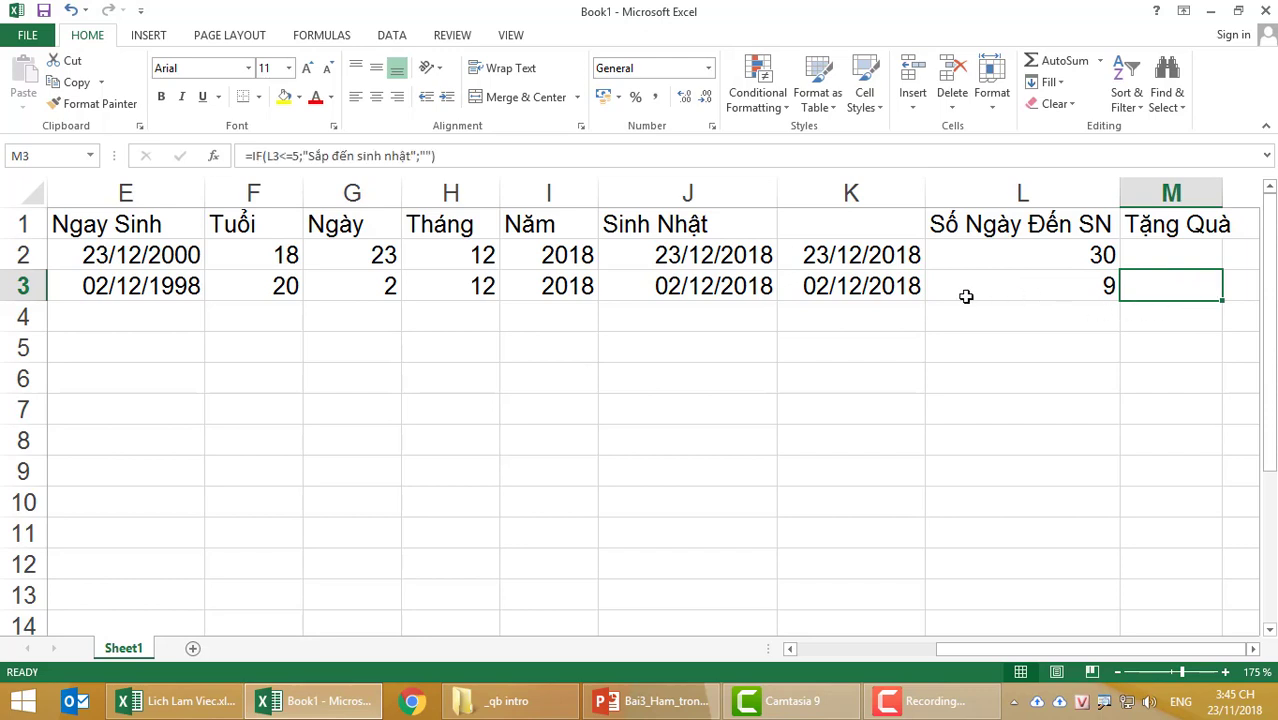
{"action": "left_click", "coordinate": [88, 284]}
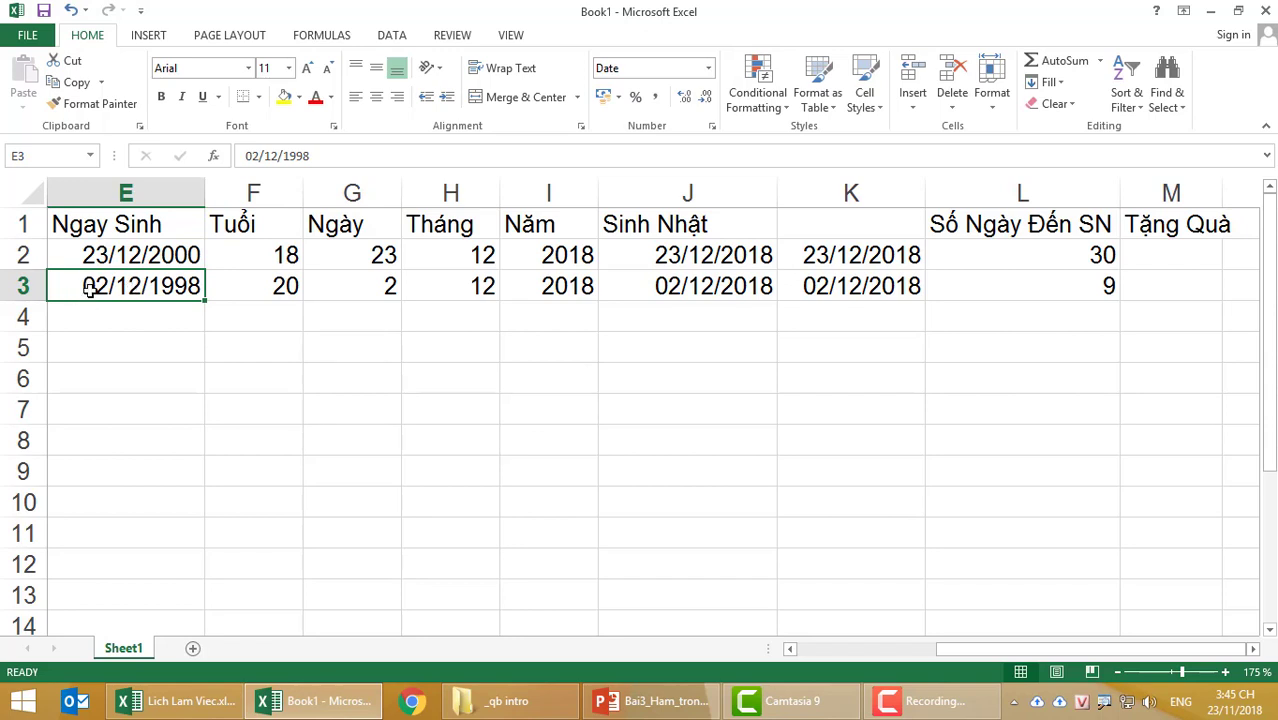
- Change the second student's birth date in E3 to 25/11/1998, two days before the birthday
{"action": "double_click", "coordinate": [95, 286]}
{"action": "key", "text": "BackSpace"}
{"action": "key", "text": "BackSpace"}
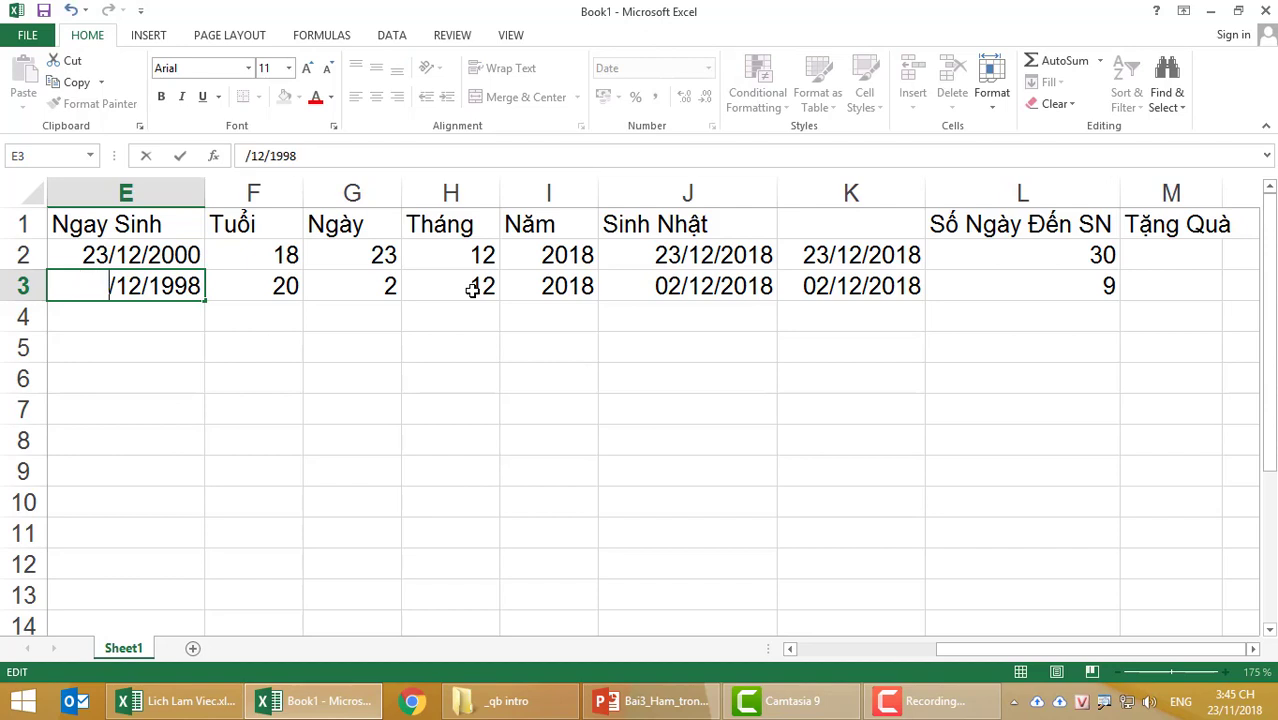
{"action": "type", "text": "24"}
{"action": "key", "text": "BackSpace"}
{"action": "type", "text": "5"}
{"action": "key", "text": "Right"}
{"action": "key", "text": "Right"}
{"action": "key", "text": "Delete"}
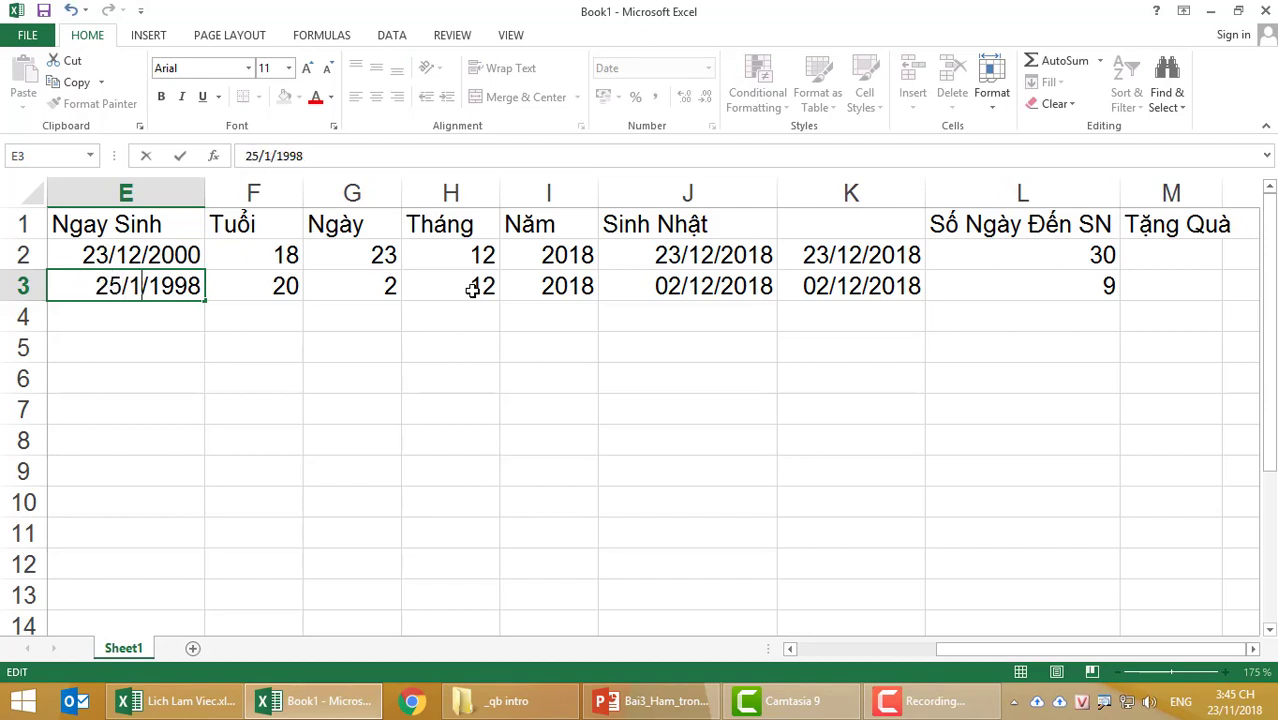
{"action": "type", "text": "1"}
{"action": "key", "text": "Return"}
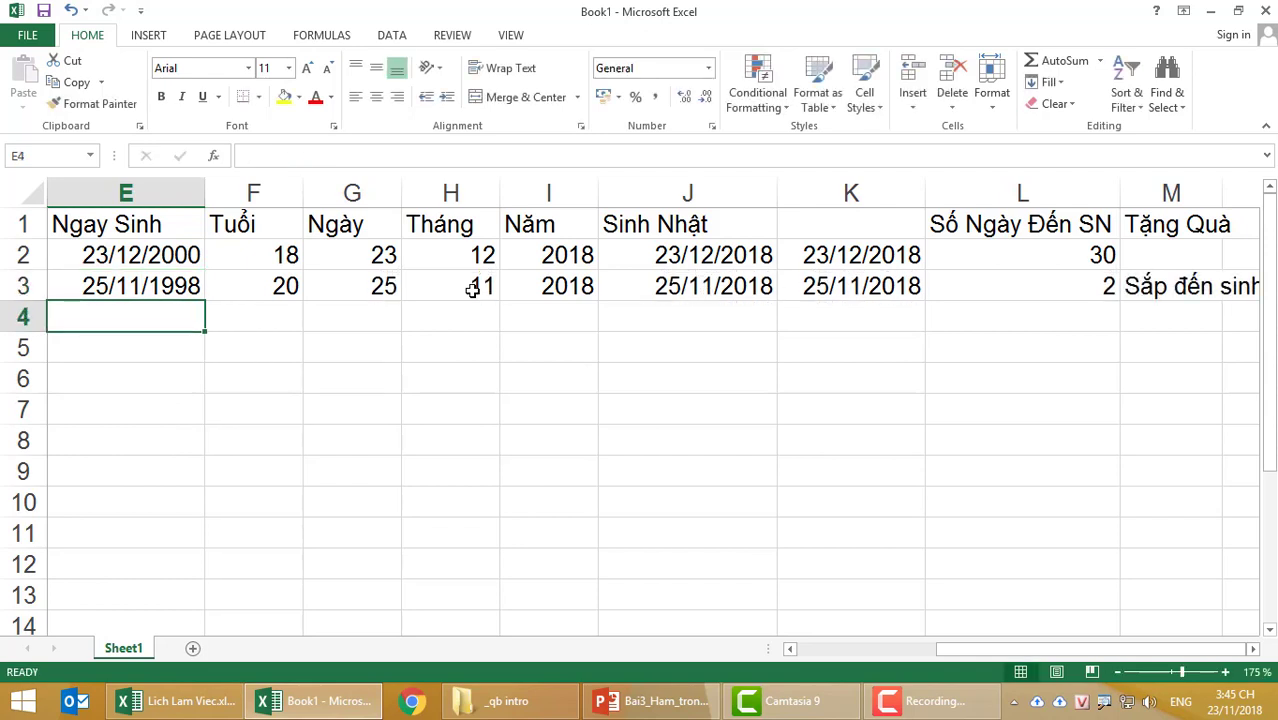
- Autofit the Tặng Quà column width and review the gift, days-left and birthday formulas
{"action": "right_click", "coordinate": [721, 196]}
{"action": "left_click", "coordinate": [740, 446]}
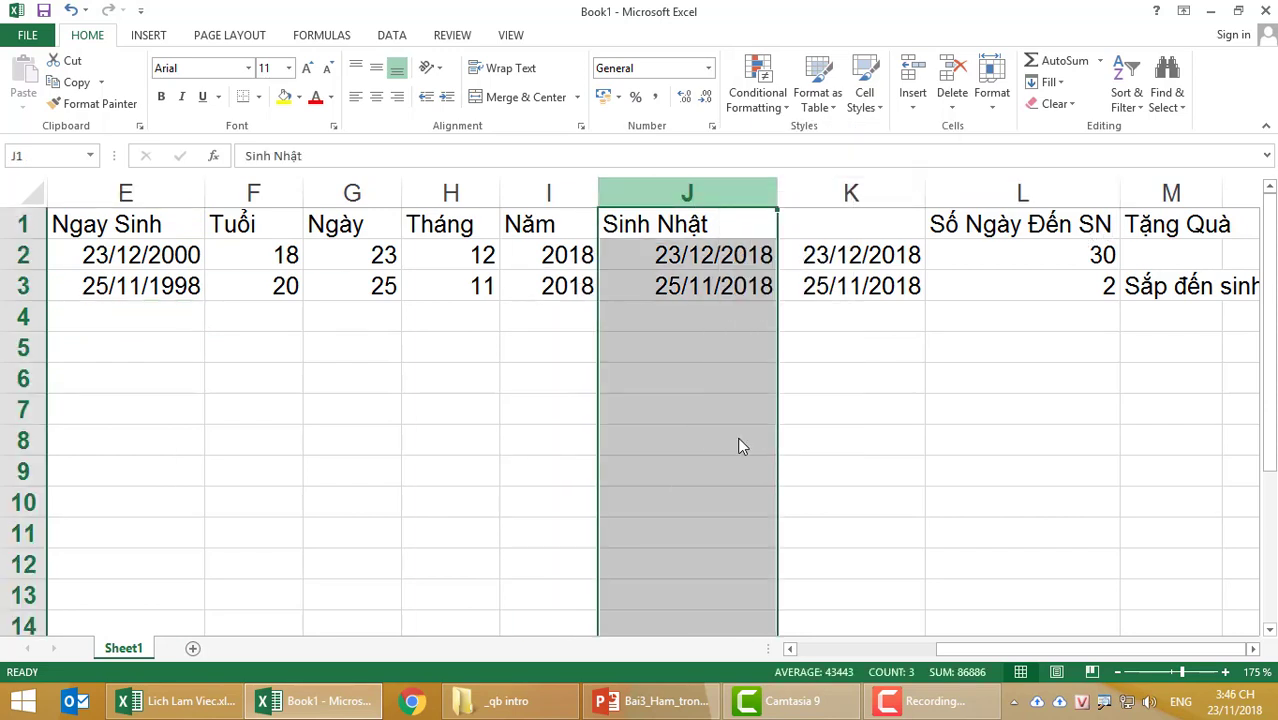
{"action": "left_click", "coordinate": [1012, 262]}
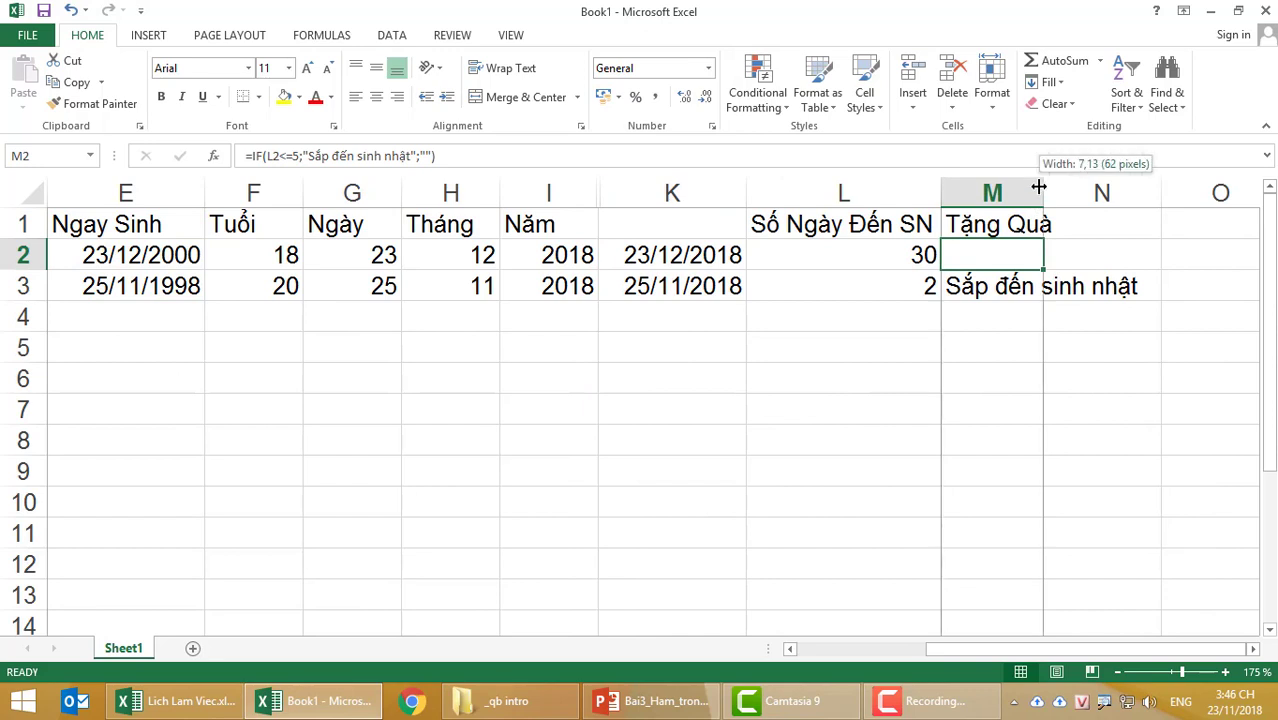
{"action": "double_click", "coordinate": [1039, 187]}
{"action": "left_click", "coordinate": [1038, 285]}
{"action": "left_click", "coordinate": [1038, 260]}
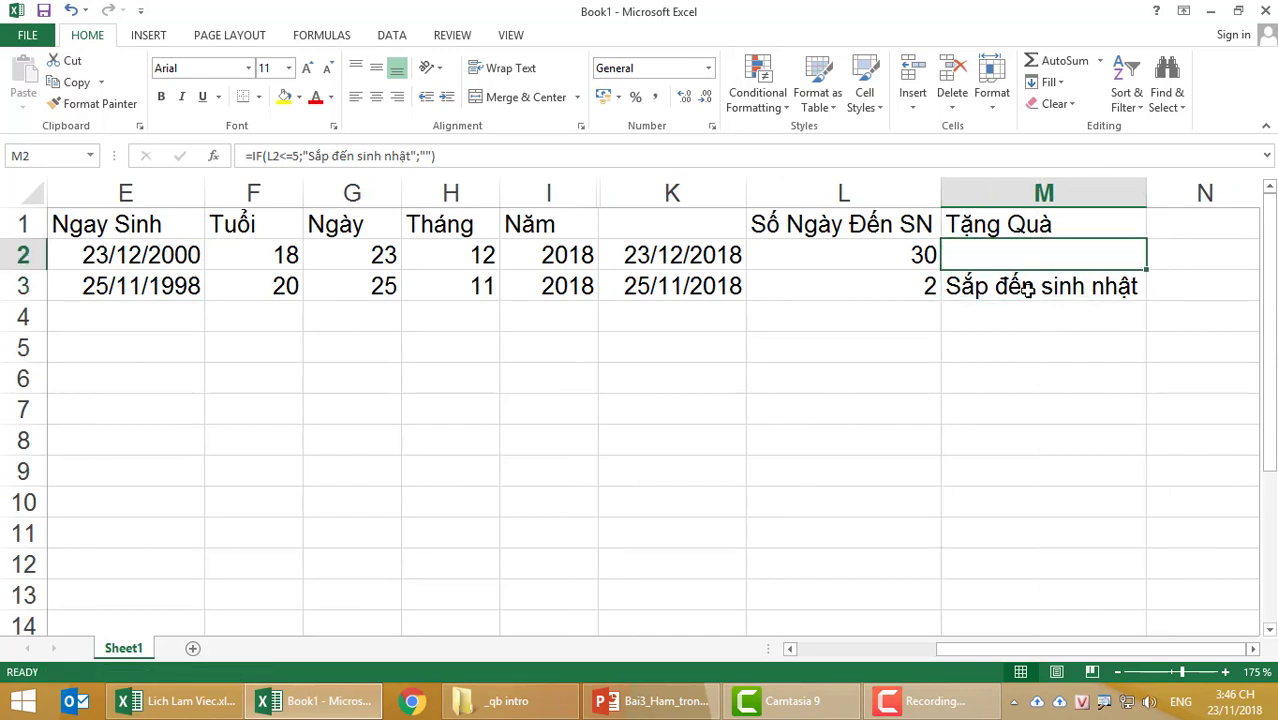
{"action": "left_click", "coordinate": [1027, 289]}
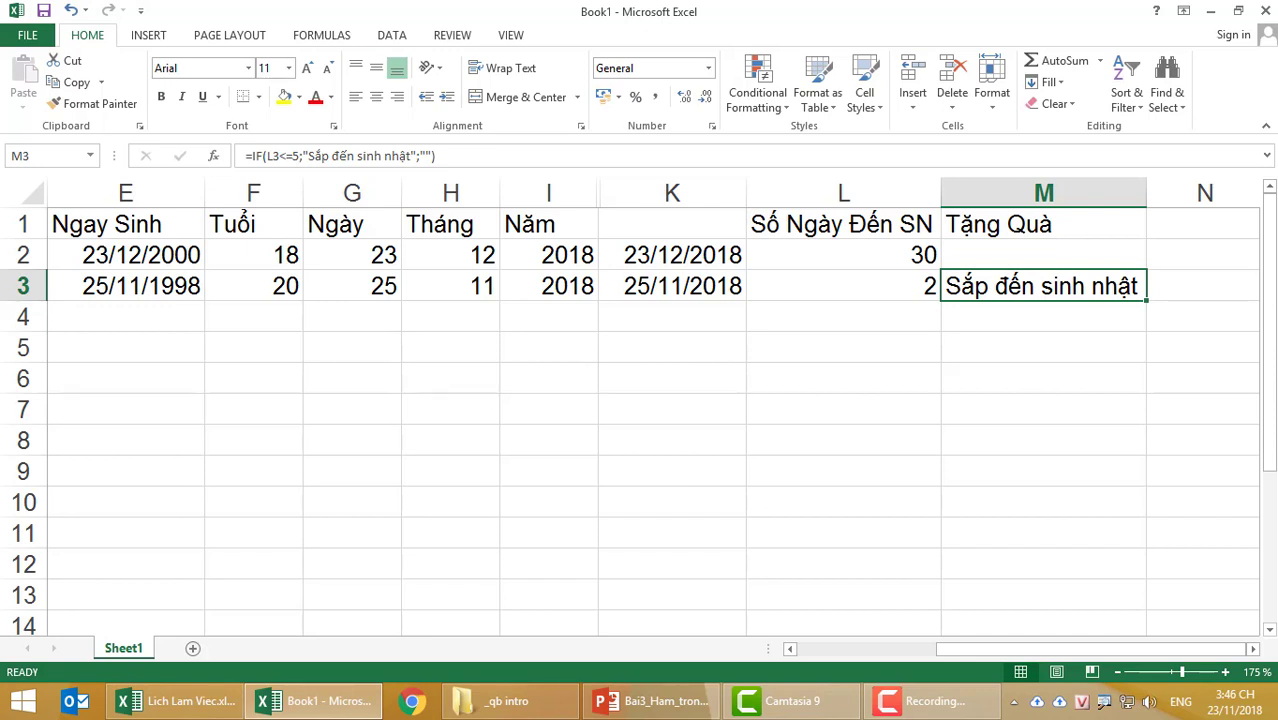
{"action": "left_click", "coordinate": [903, 256]}
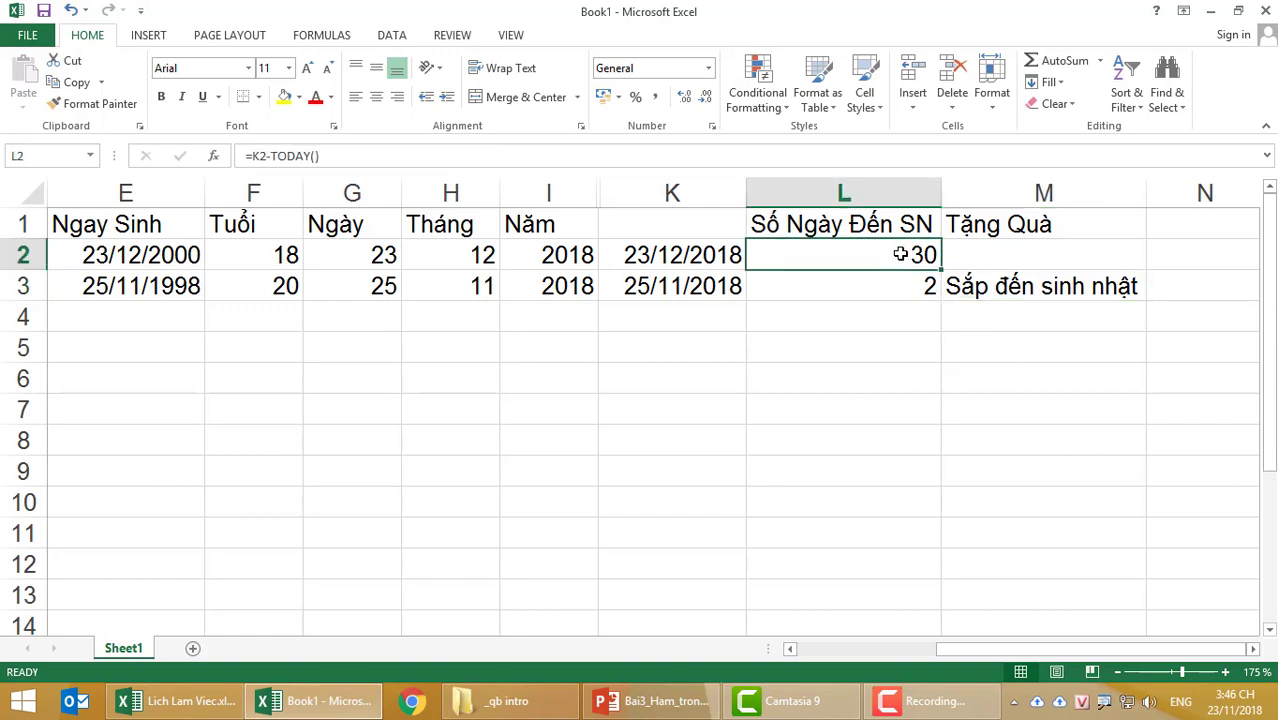
{"action": "left_click", "coordinate": [681, 260]}
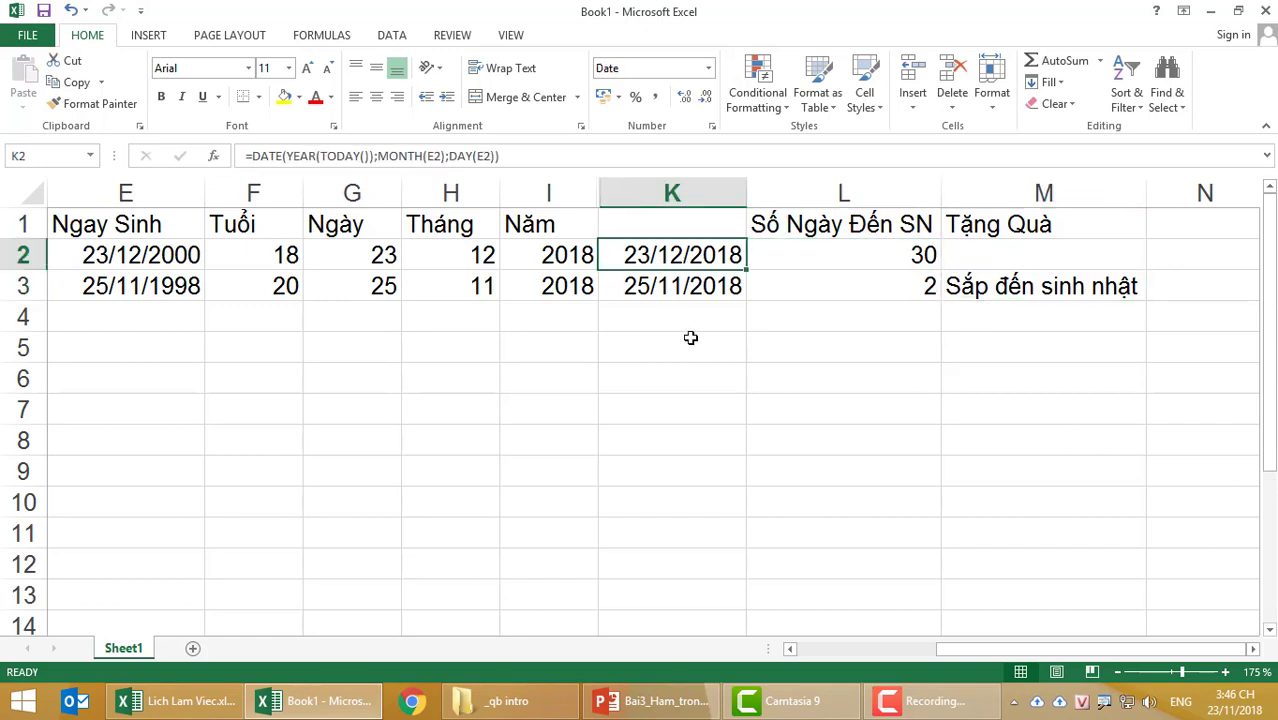
- Title the birthday date column 'Sinh Nhật' in K1
{"action": "left_click", "coordinate": [665, 230]}
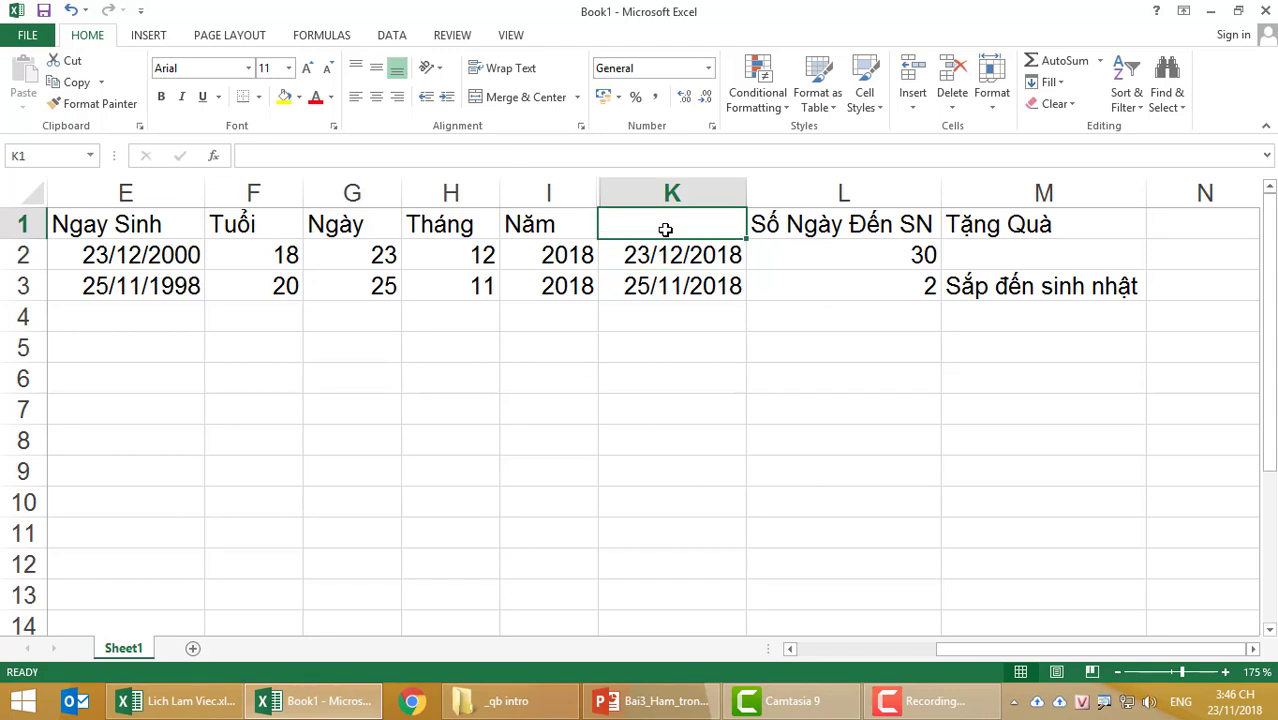
{"action": "type", "text": "Sinh Nha"}
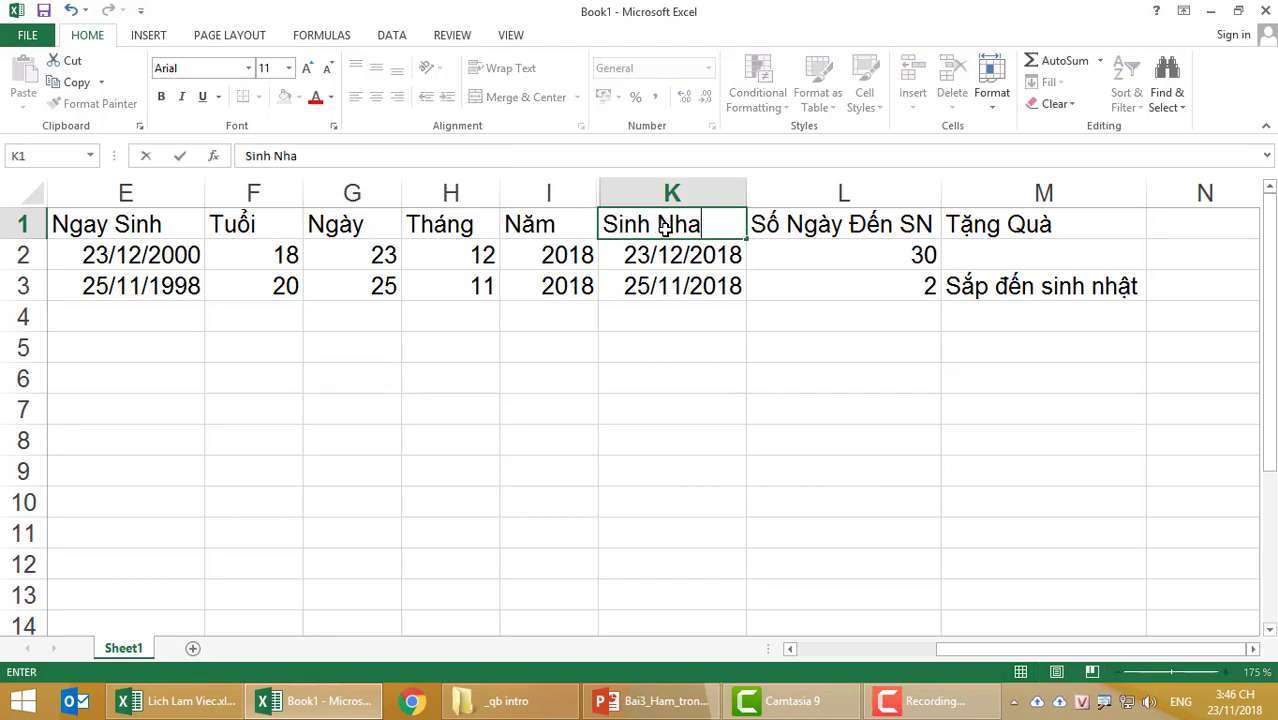
{"action": "key", "text": "BackSpace"}
{"action": "type", "text": "ật"}
{"action": "left_click", "coordinate": [551, 331]}
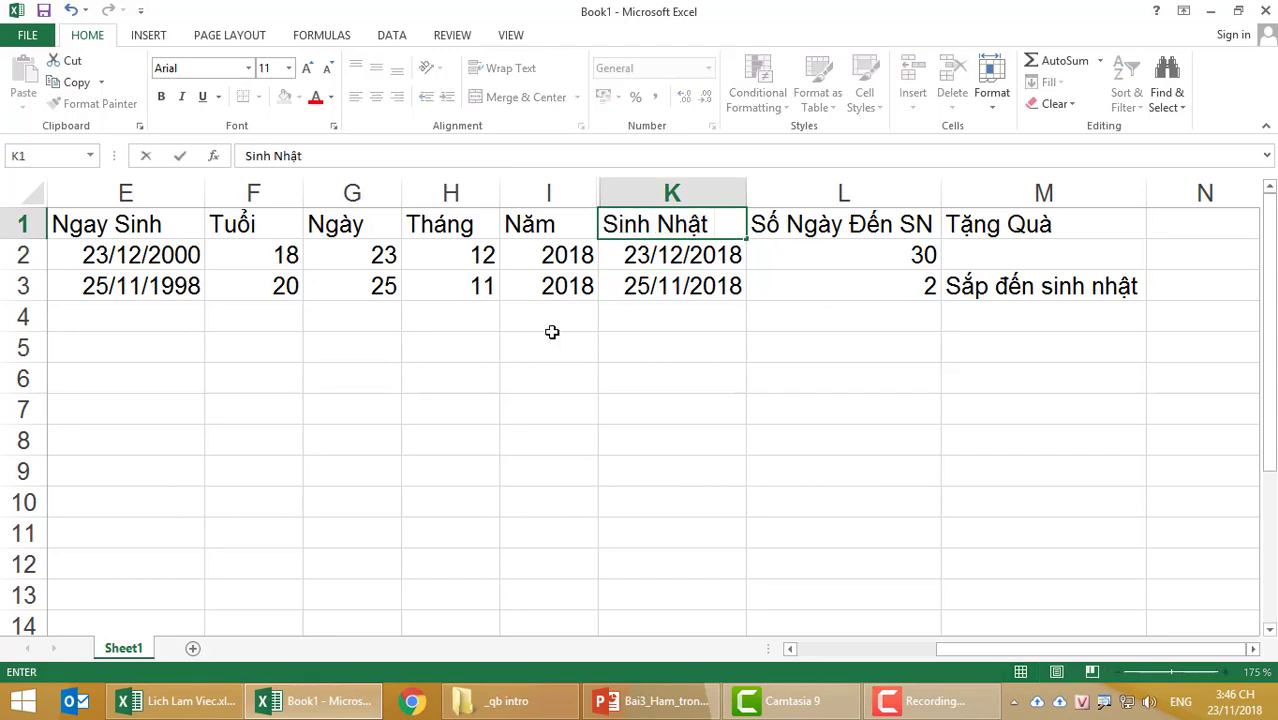
- Hide the Ngày, Tháng and Năm helper columns
{"action": "left_click", "coordinate": [371, 185]}
{"action": "left_click_drag", "start_coordinate": [428, 190], "coordinate": [508, 185]}
{"action": "right_click", "coordinate": [508, 185]}
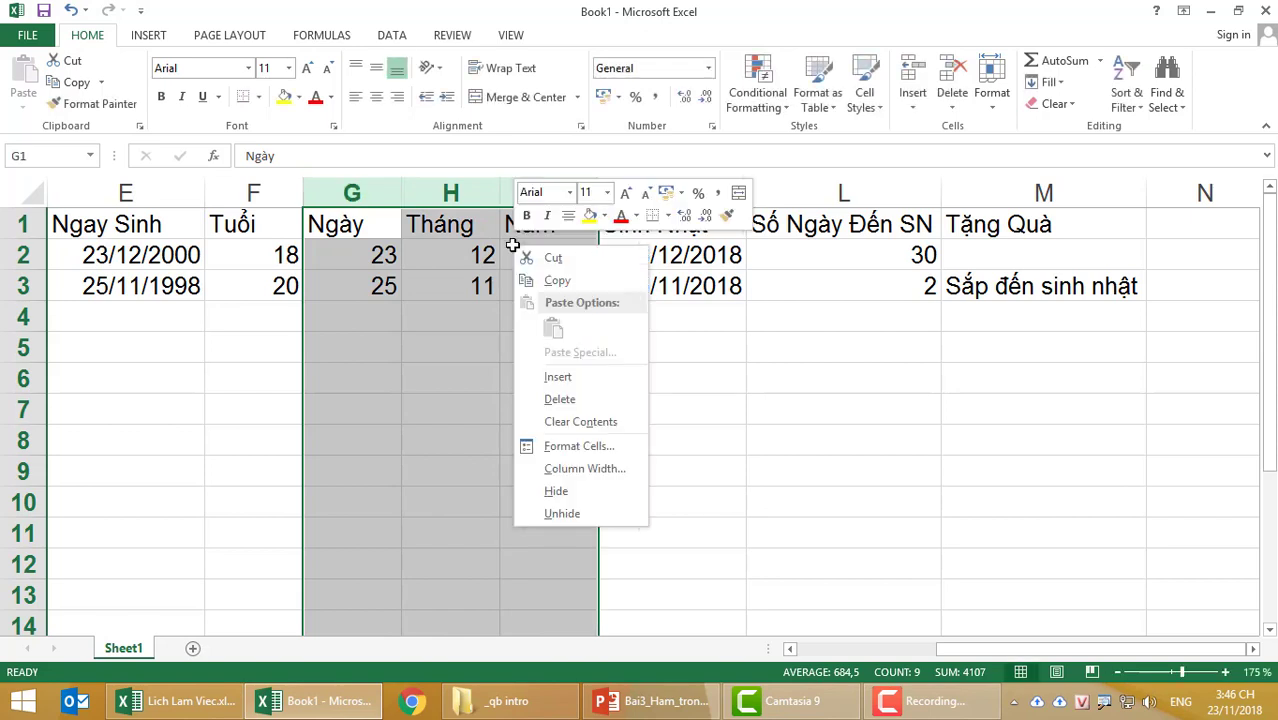
{"action": "left_click", "coordinate": [590, 490]}
{"action": "left_click", "coordinate": [506, 411]}
{"action": "left_click", "coordinate": [103, 220]}
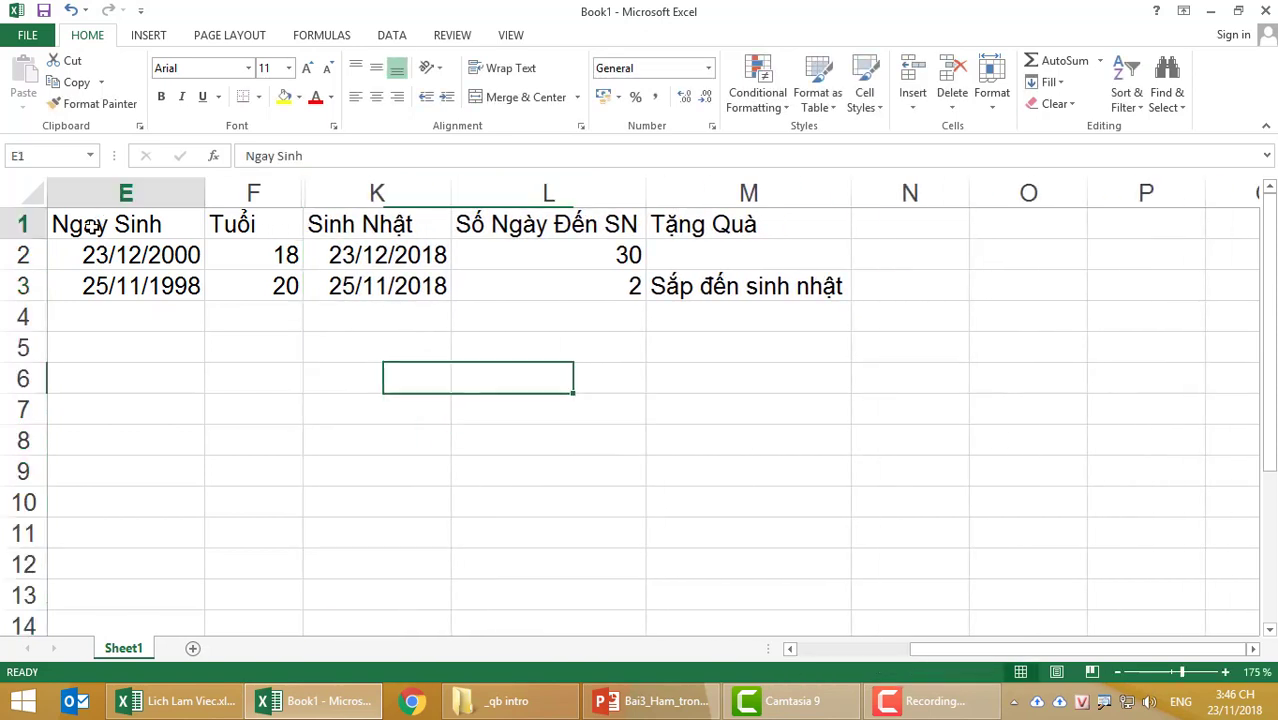
{"action": "left_click", "coordinate": [395, 236]}
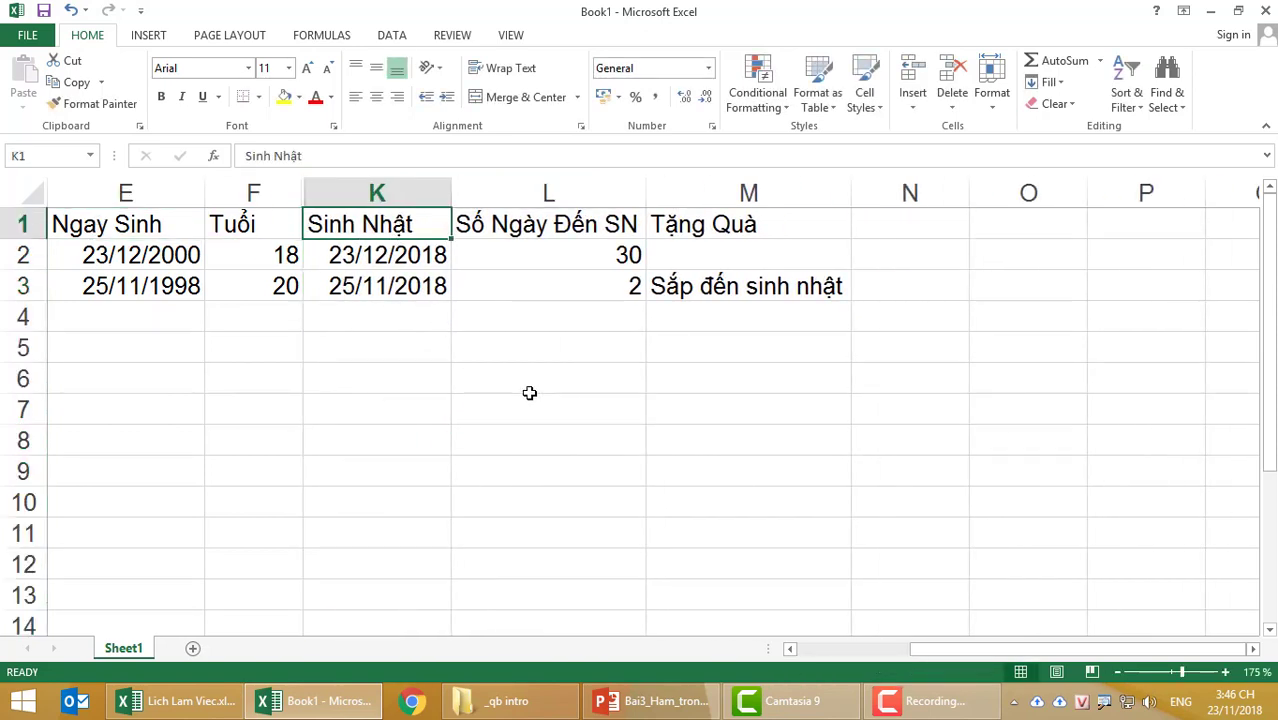
- Replace L2 in the M2 Tặng Quà formula with K2-TODAY()
{"action": "left_click", "coordinate": [526, 255]}
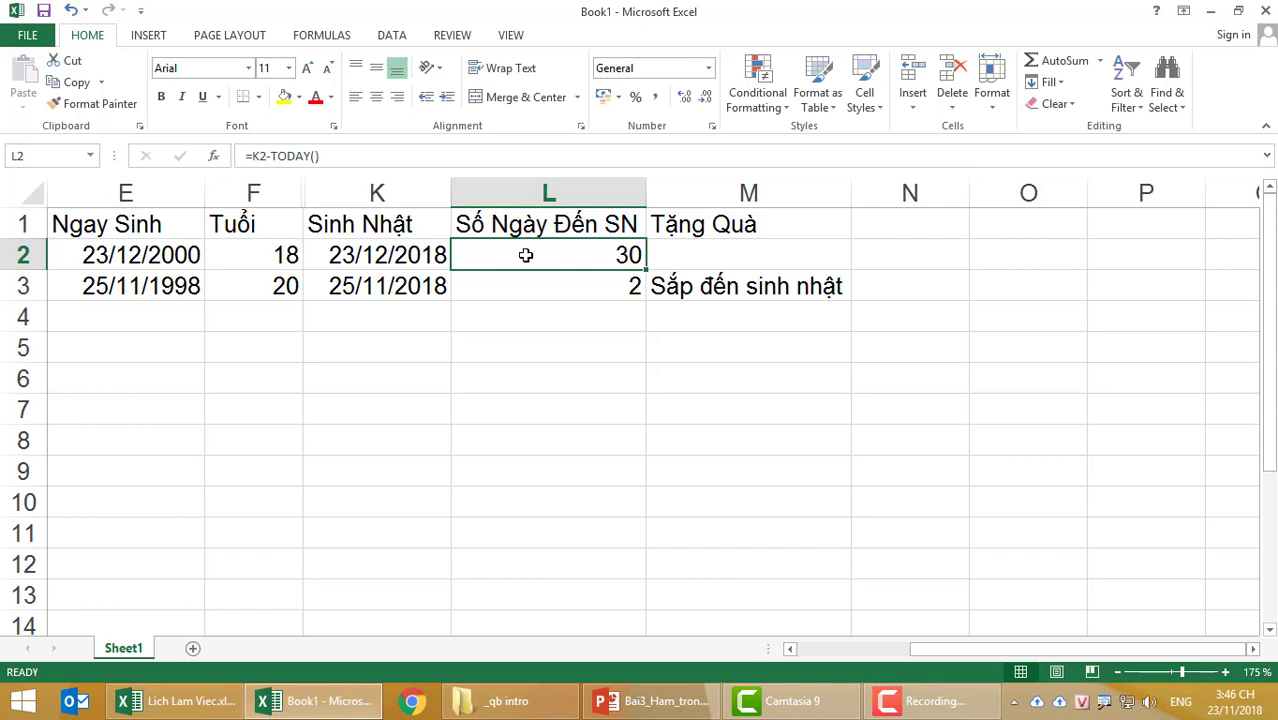
{"action": "right_click", "coordinate": [547, 194]}
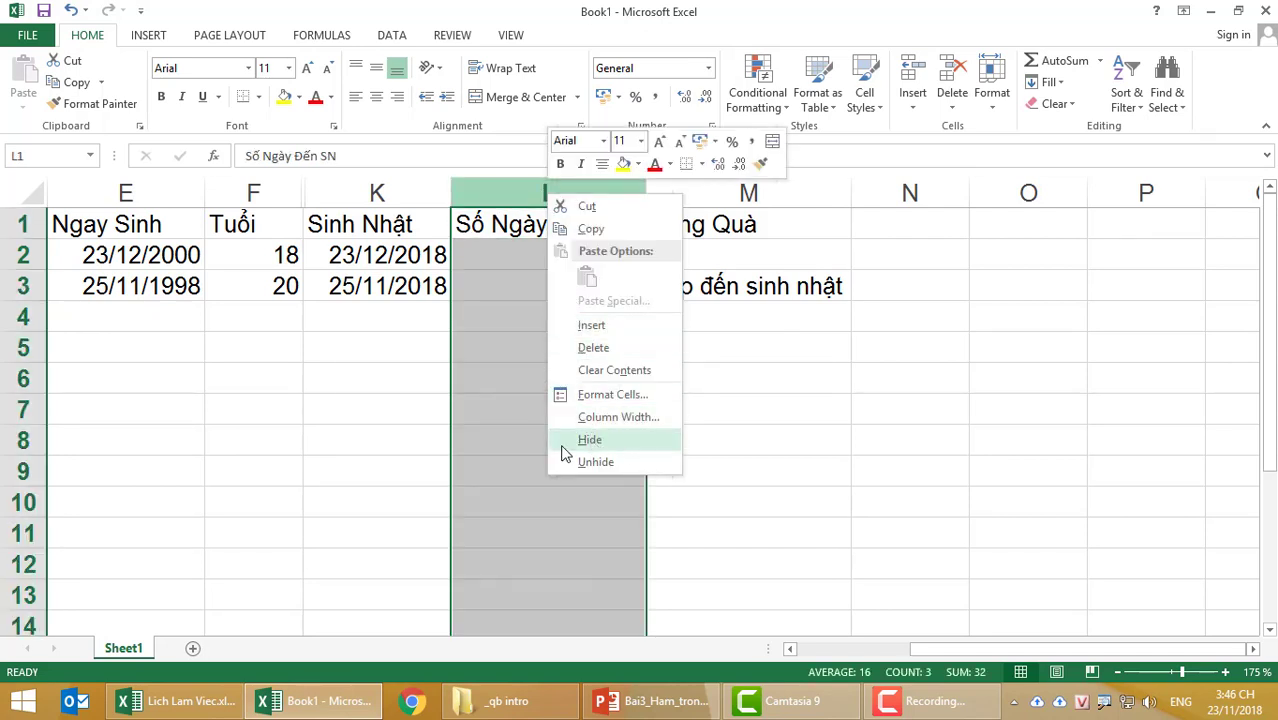
{"action": "key", "text": "Escape"}
{"action": "left_click", "coordinate": [702, 232]}
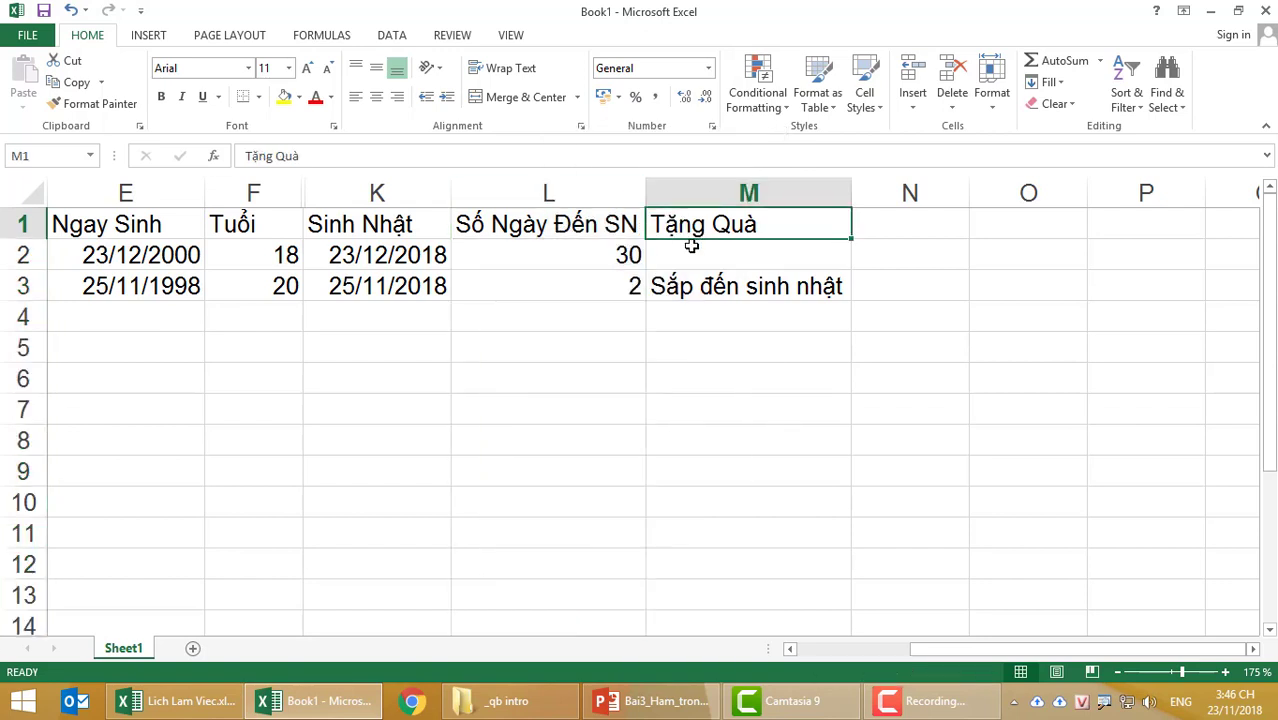
{"action": "left_click", "coordinate": [690, 252]}
{"action": "left_click", "coordinate": [594, 255]}
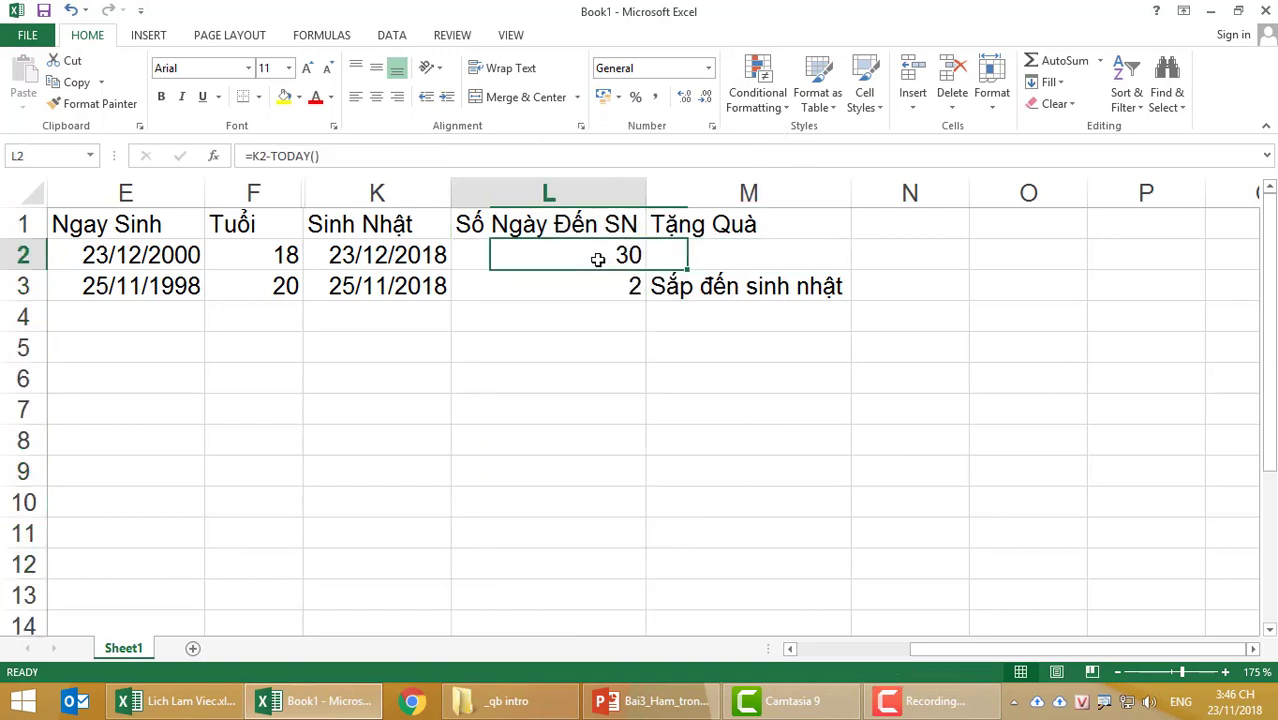
{"action": "left_click", "coordinate": [700, 252]}
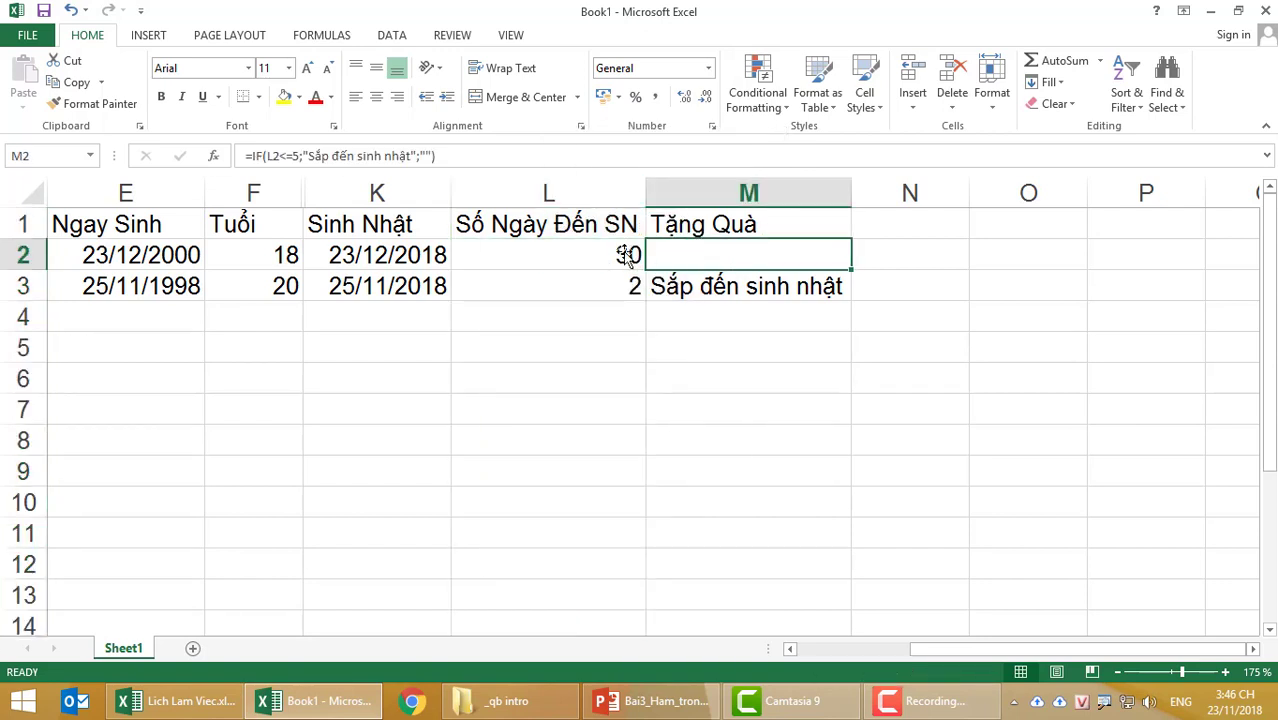
{"action": "left_click", "coordinate": [275, 155]}
{"action": "key", "text": "BackSpace"}
{"action": "key", "text": "BackSpace"}
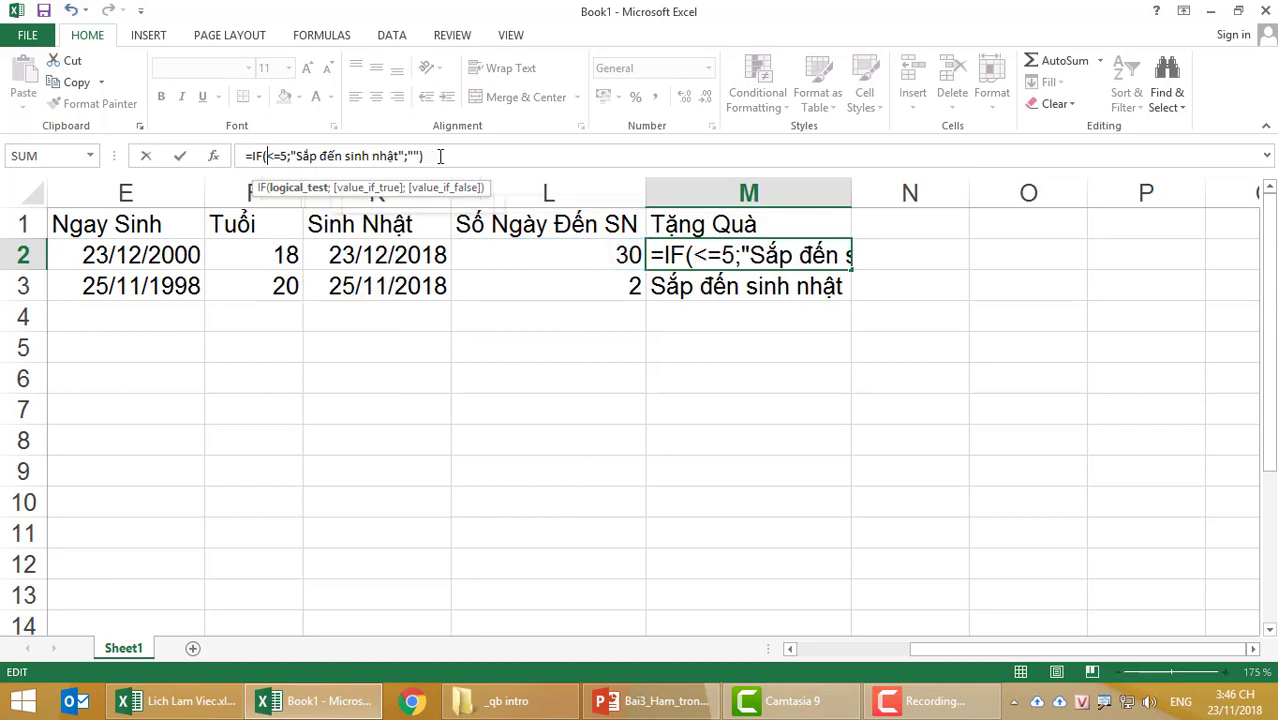
{"action": "type", "text": "k2-t"}
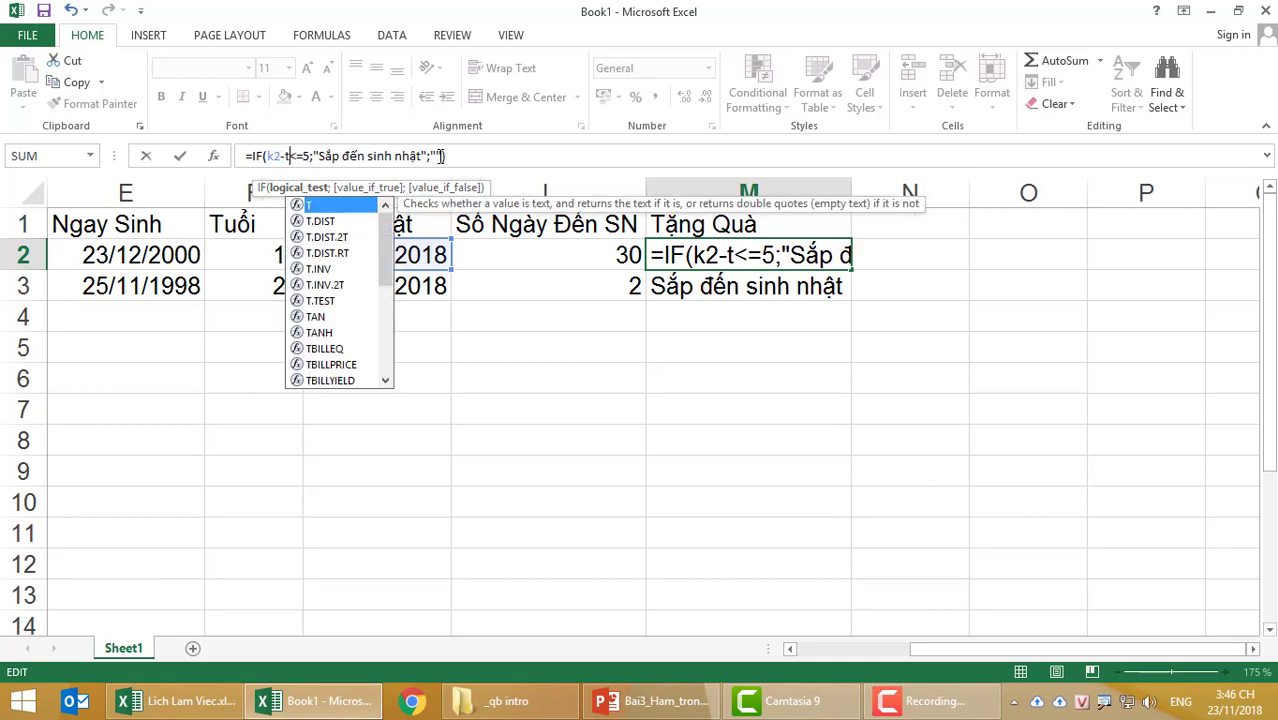
{"action": "type", "text": "oday()"}
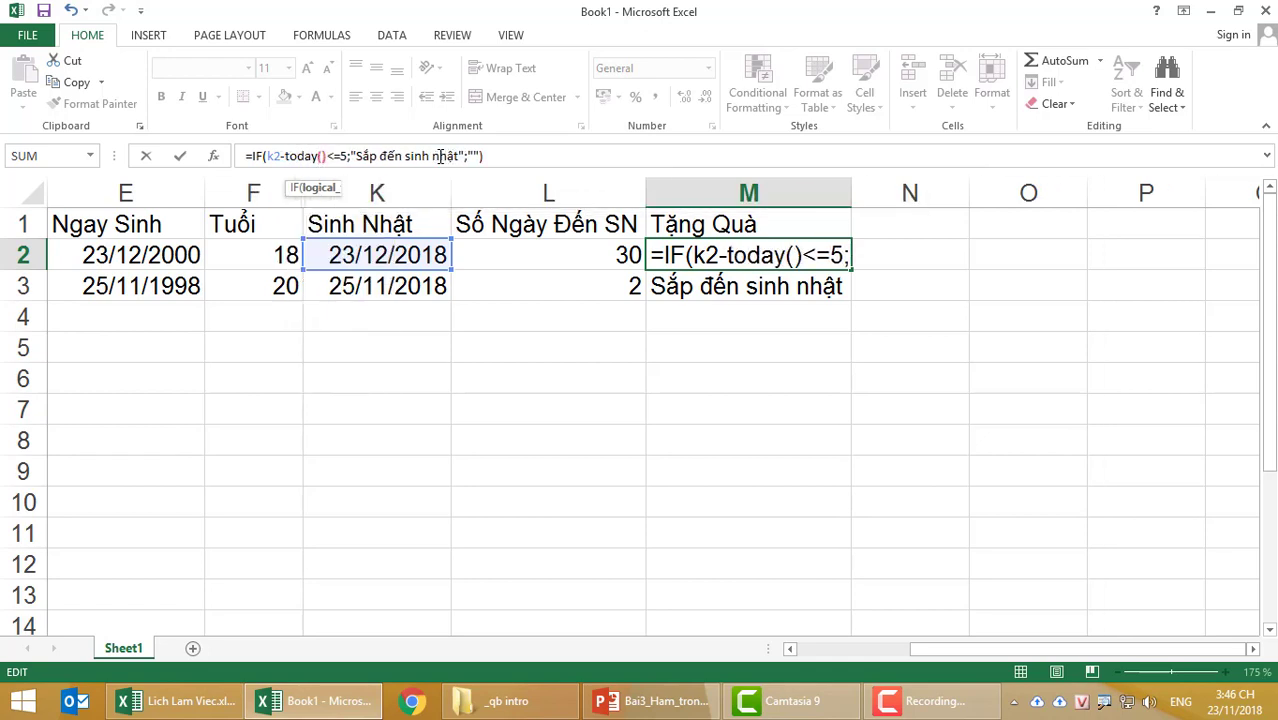
{"action": "key", "text": "Return"}
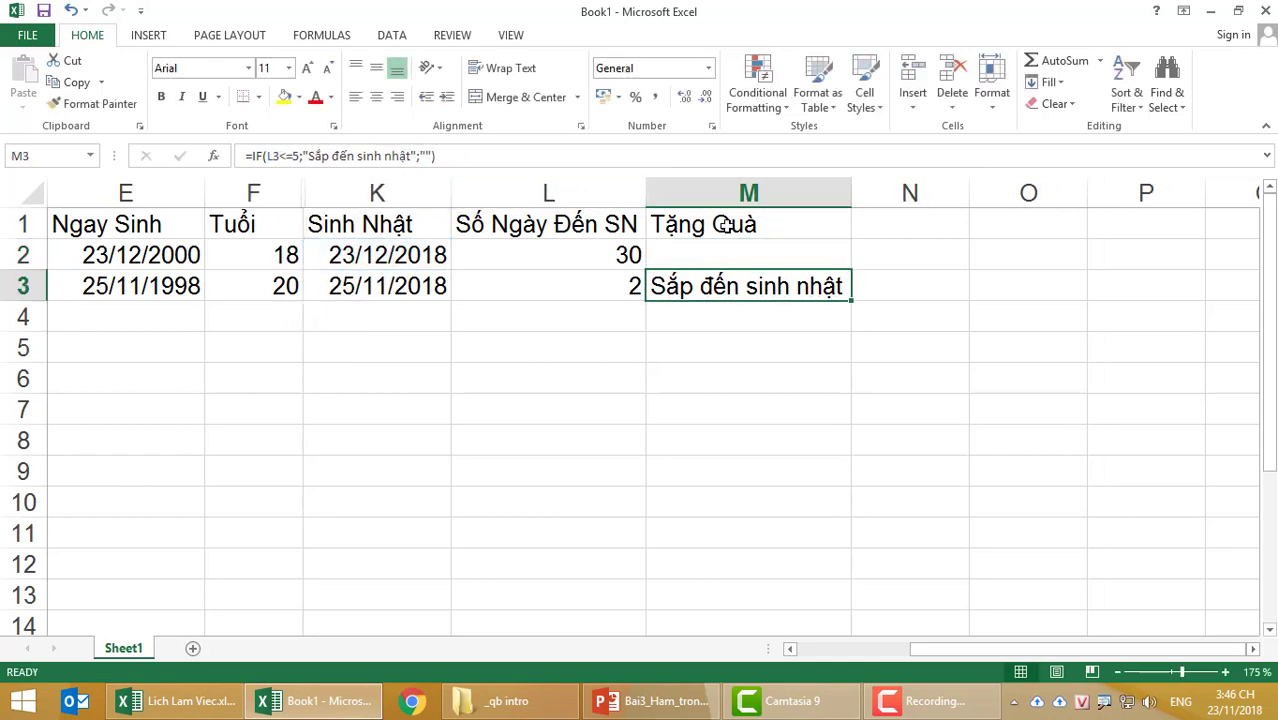
- Fill the edited M2 formula down to M3
{"action": "left_click", "coordinate": [726, 226]}
{"action": "left_click", "coordinate": [819, 252]}
{"action": "left_click_drag", "start_coordinate": [848, 270], "coordinate": [848, 298]}
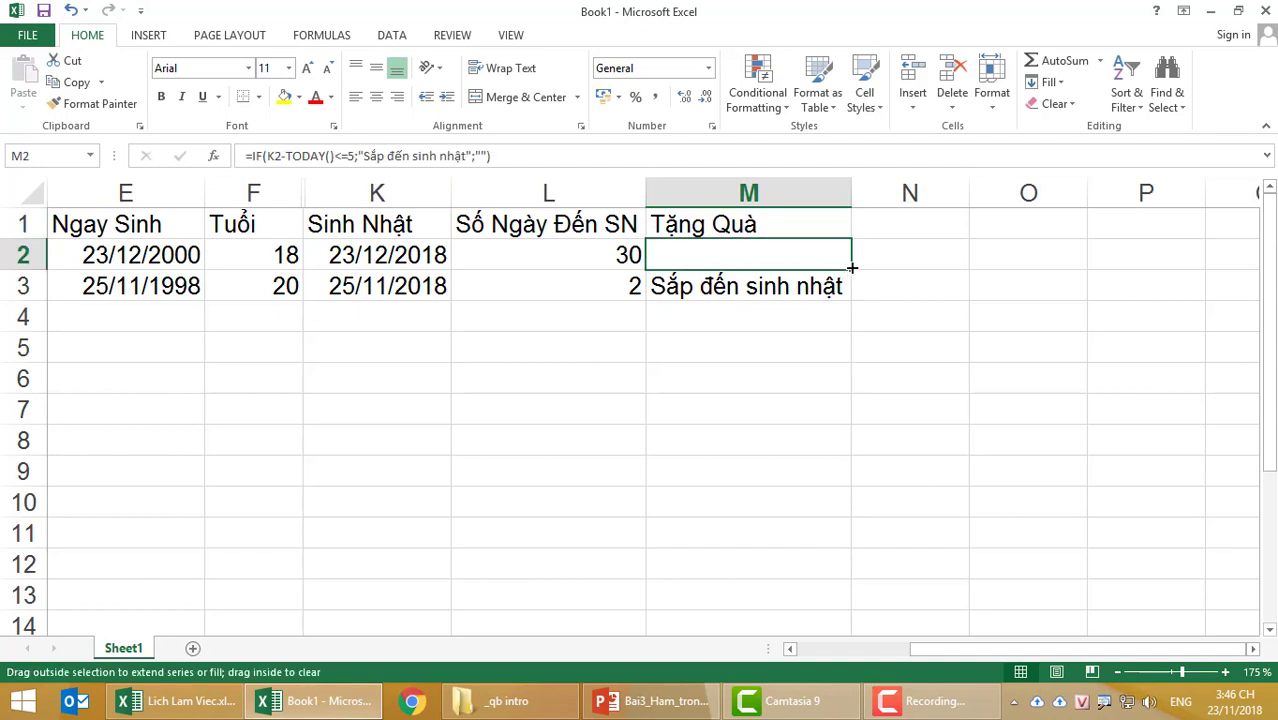
- Hide column L, Số Ngày Đến SN
{"action": "left_click", "coordinate": [600, 183]}
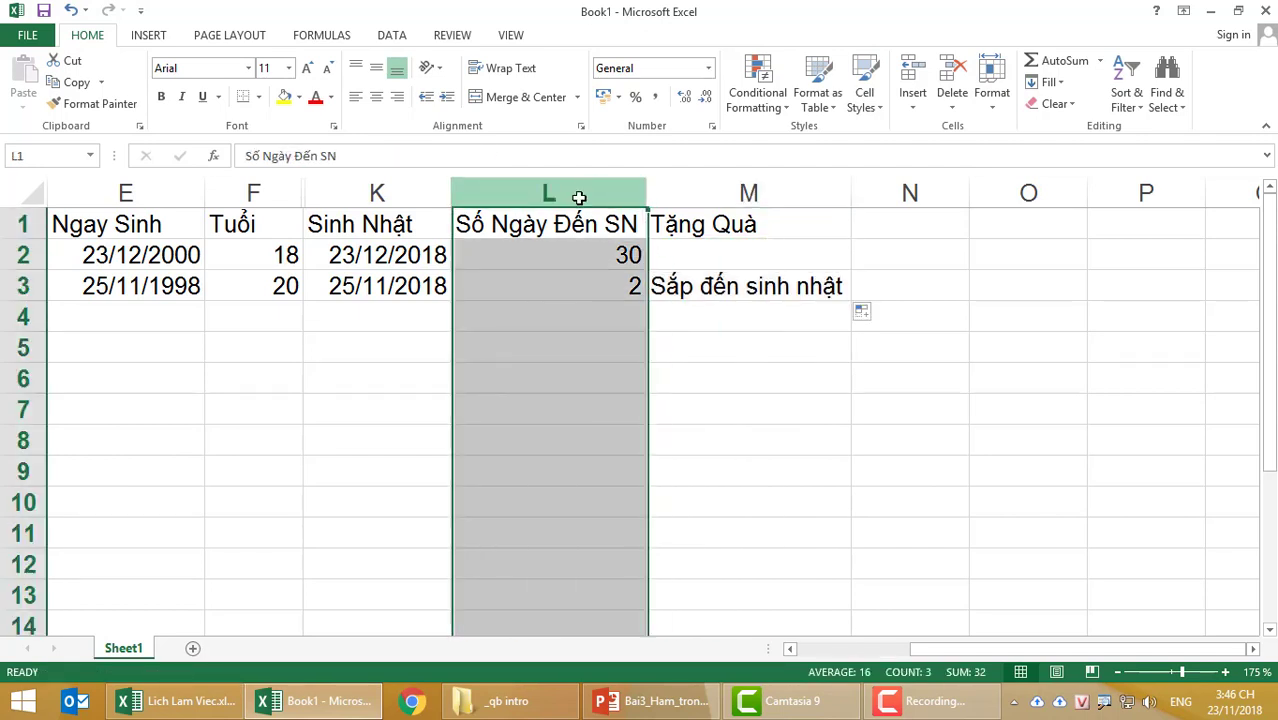
{"action": "right_click", "coordinate": [581, 197]}
{"action": "left_click", "coordinate": [620, 445]}
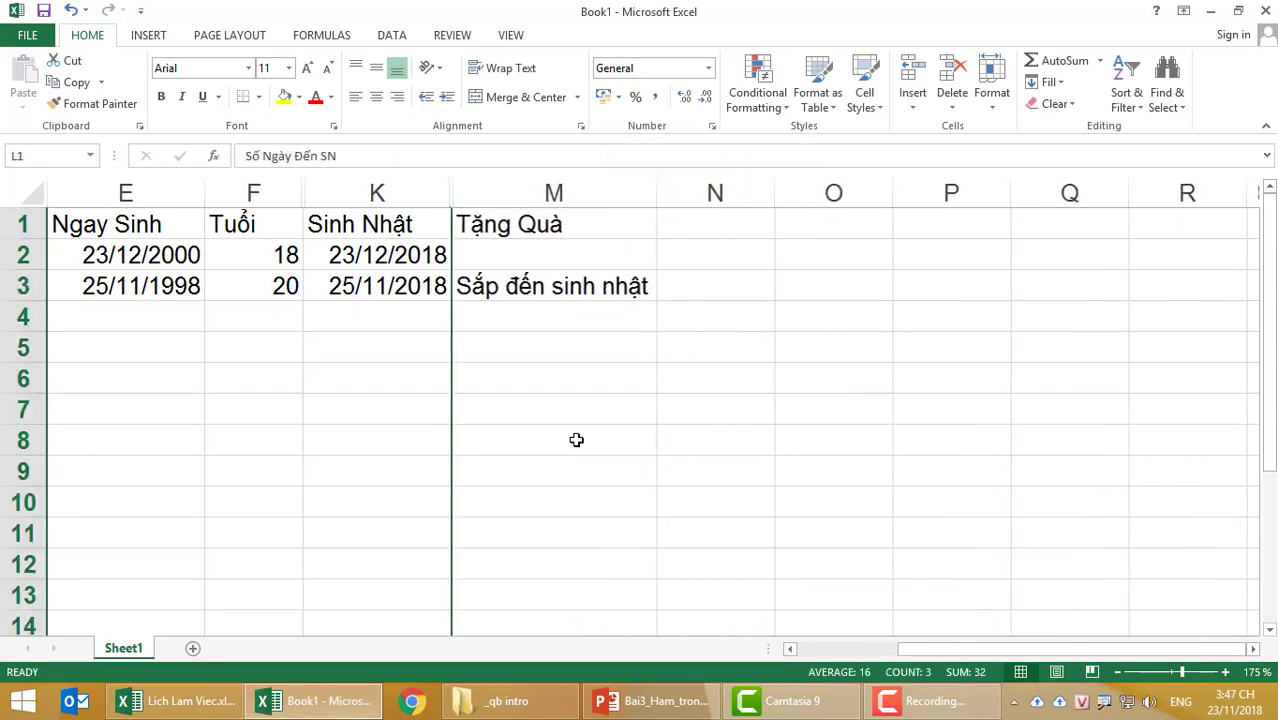
{"action": "left_click", "coordinate": [576, 437]}
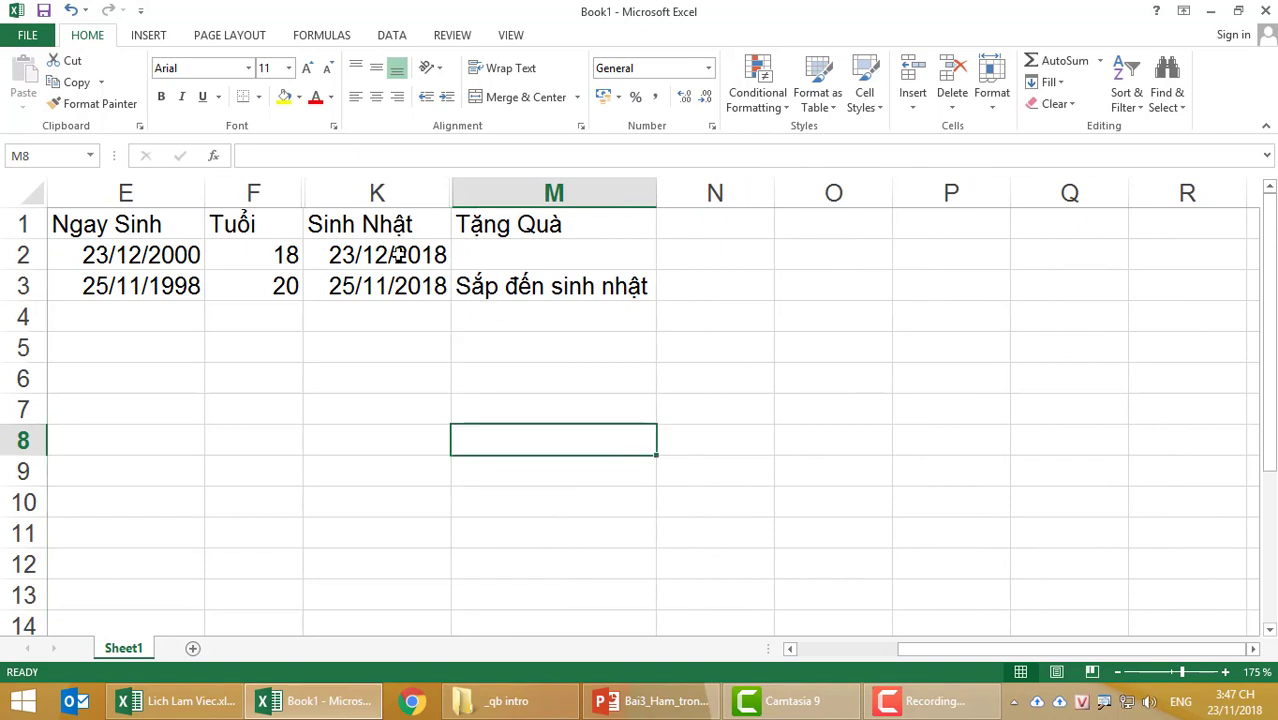
- Review the visible Ngay Sinh, Tuổi, Sinh Nhật and Tặng Quà headers and K2's formula
{"action": "left_click", "coordinate": [142, 226]}
{"action": "left_click", "coordinate": [248, 224]}
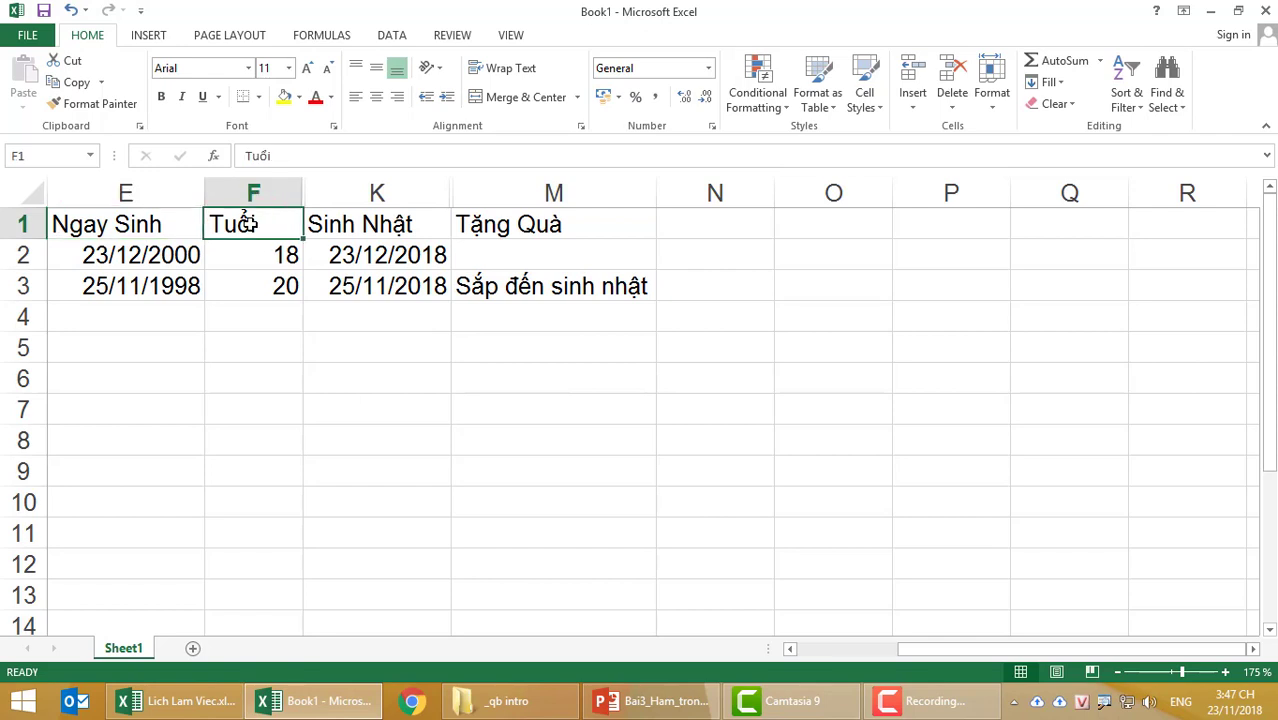
{"action": "left_click", "coordinate": [360, 228]}
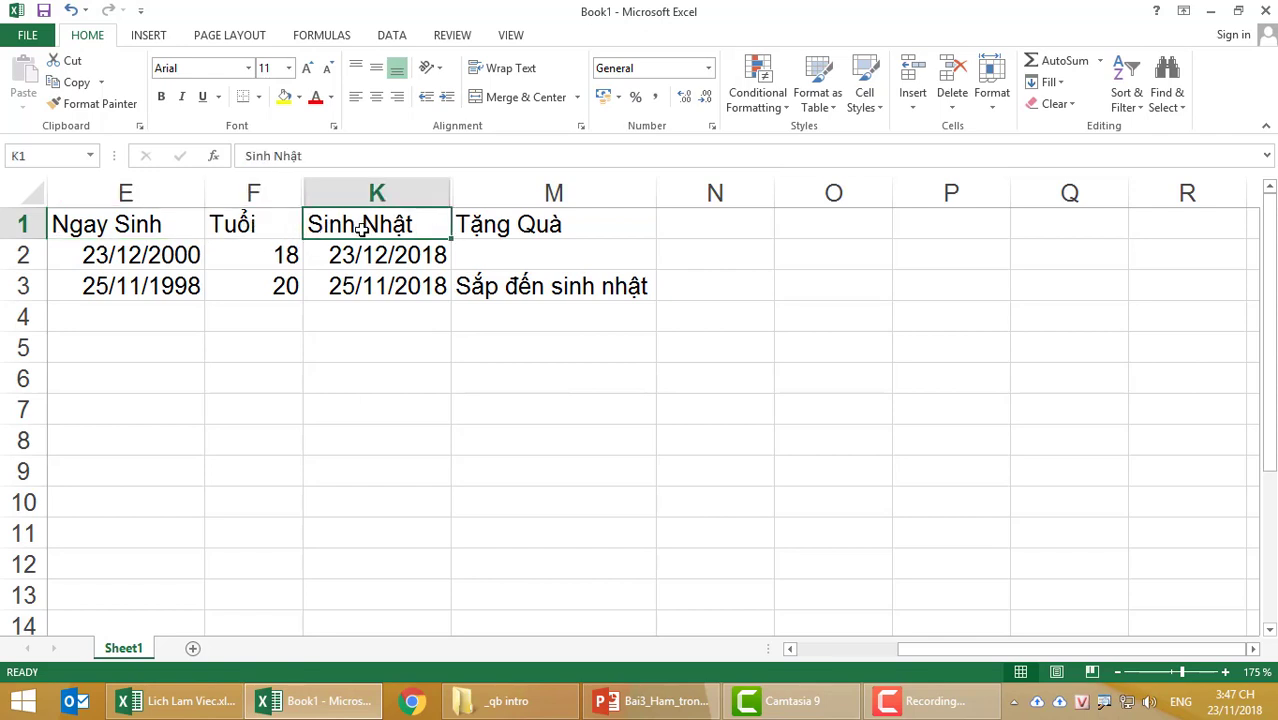
{"action": "left_click", "coordinate": [502, 224]}
{"action": "left_click", "coordinate": [356, 258]}
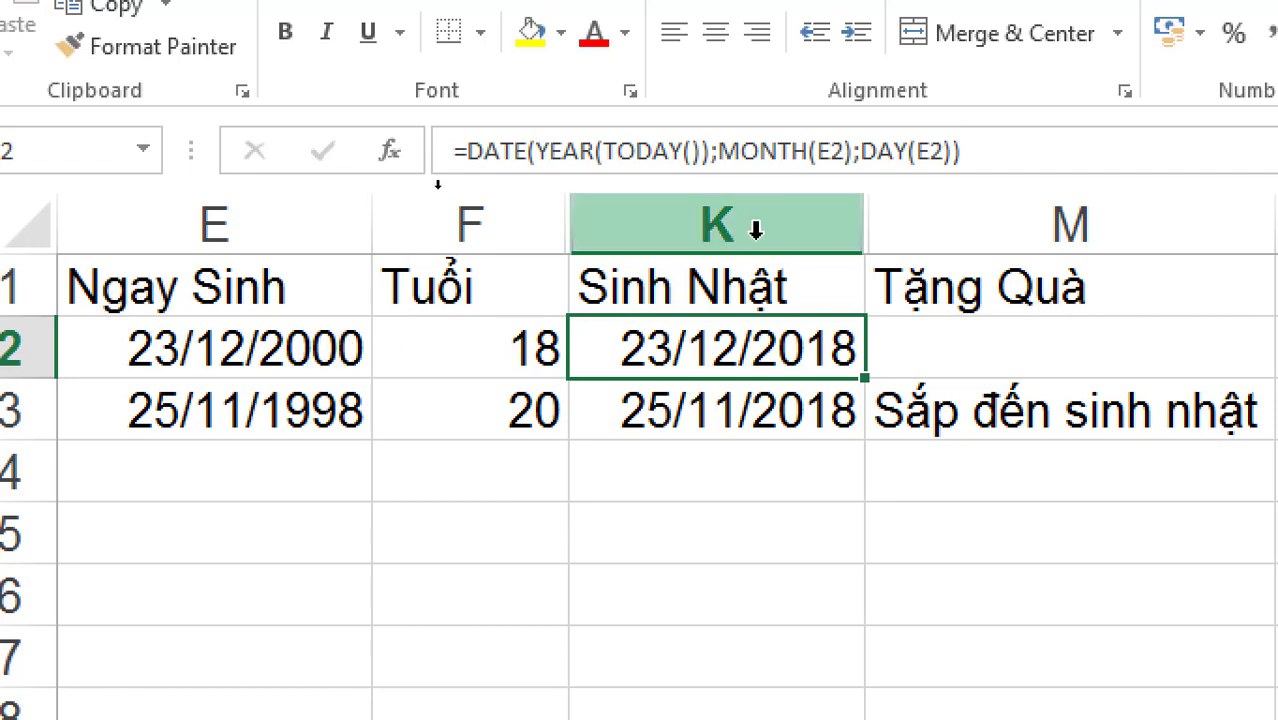
{"action": "left_click", "coordinate": [1001, 151]}
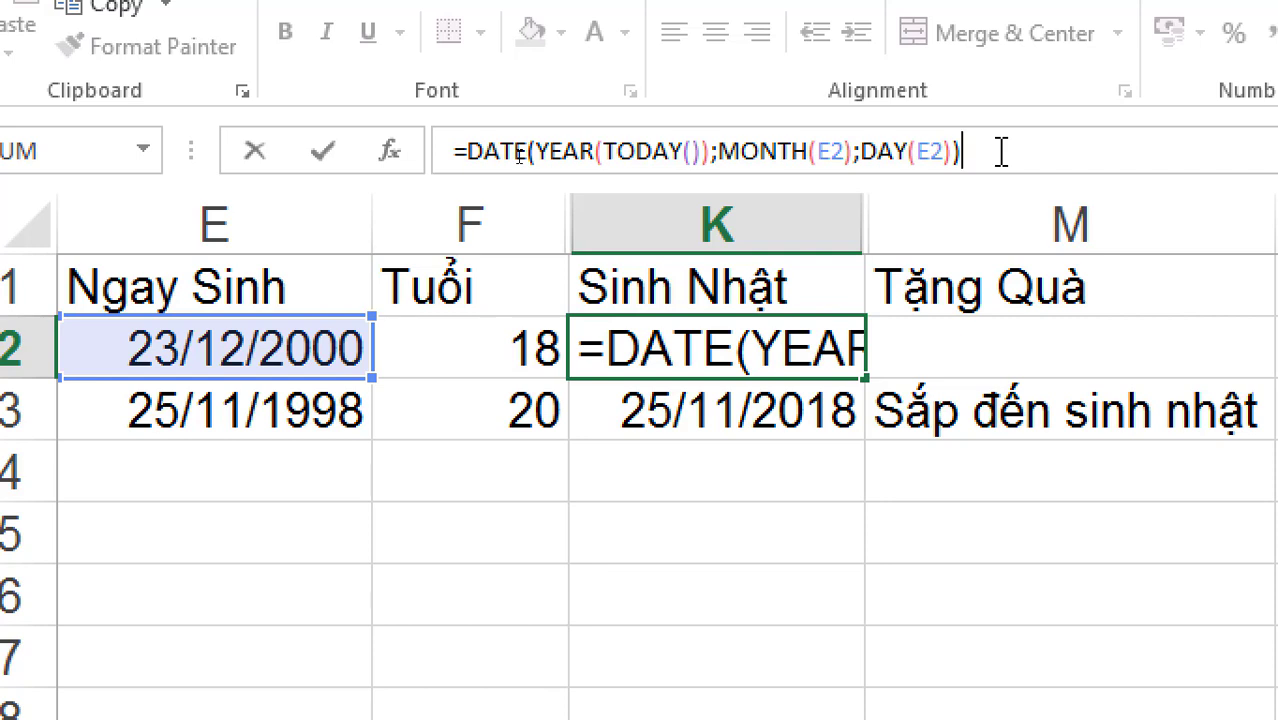
{"action": "left_click", "coordinate": [933, 348]}
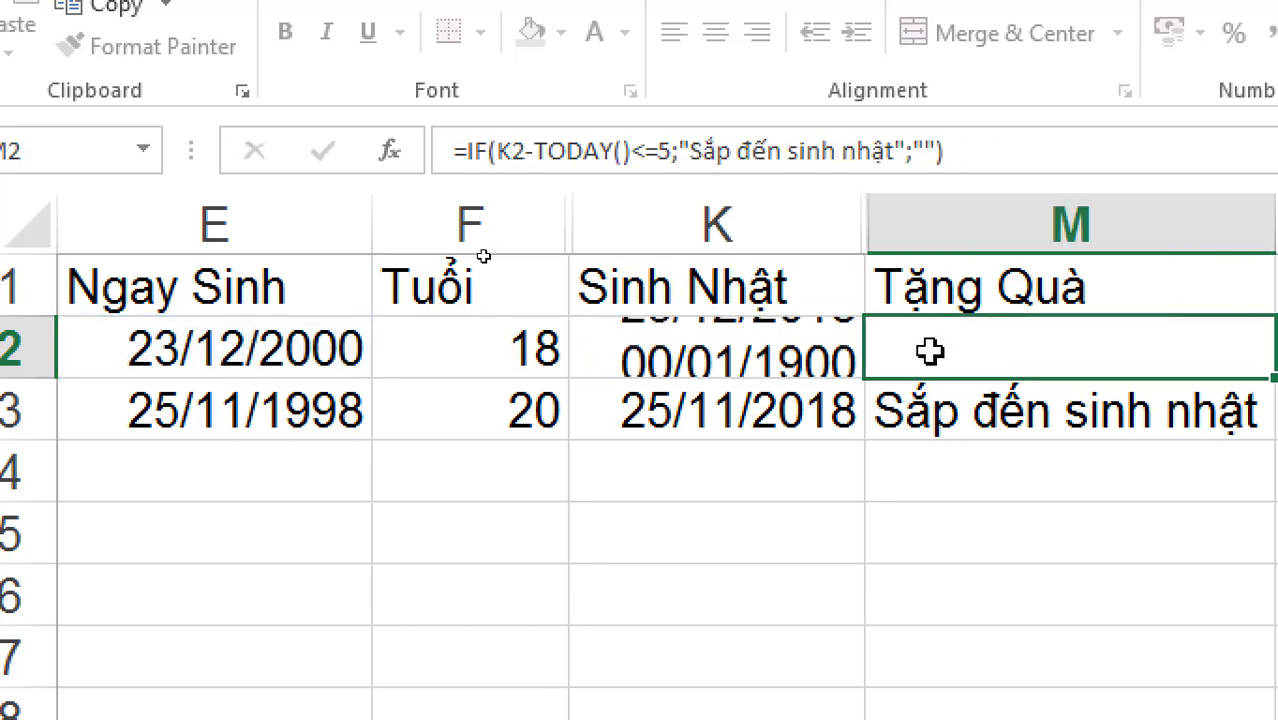
{"action": "left_click", "coordinate": [960, 140]}
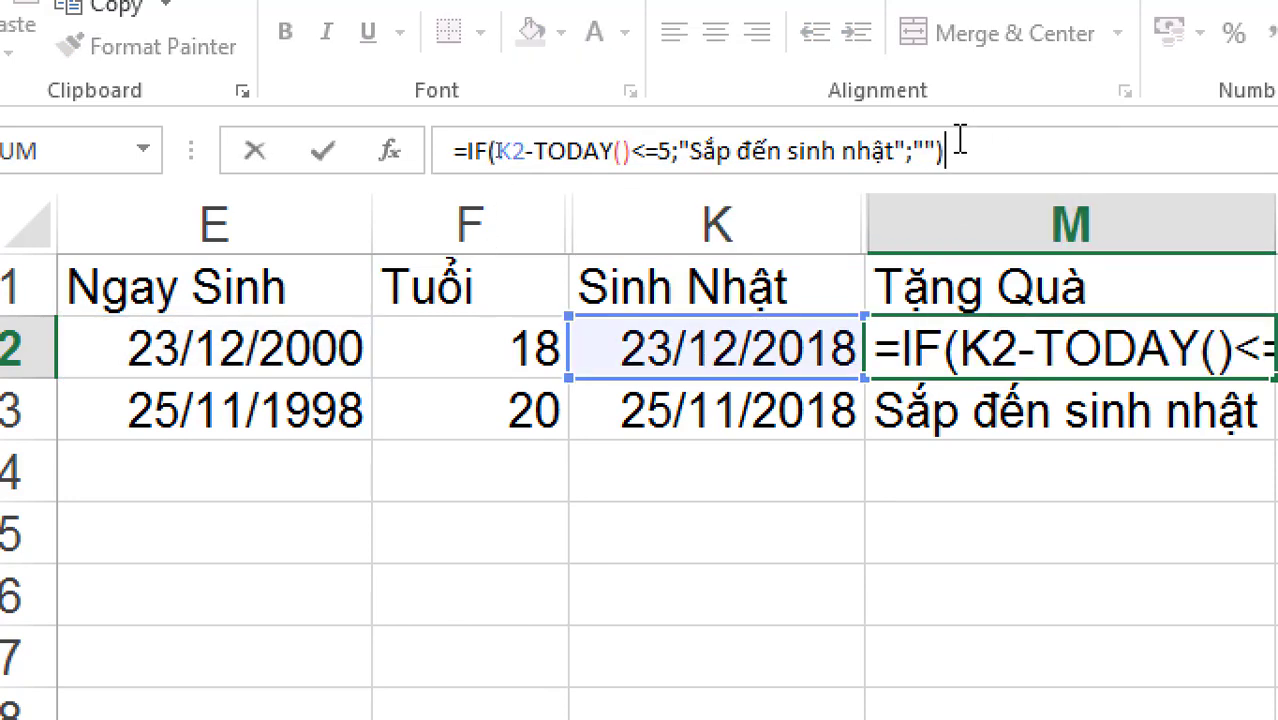